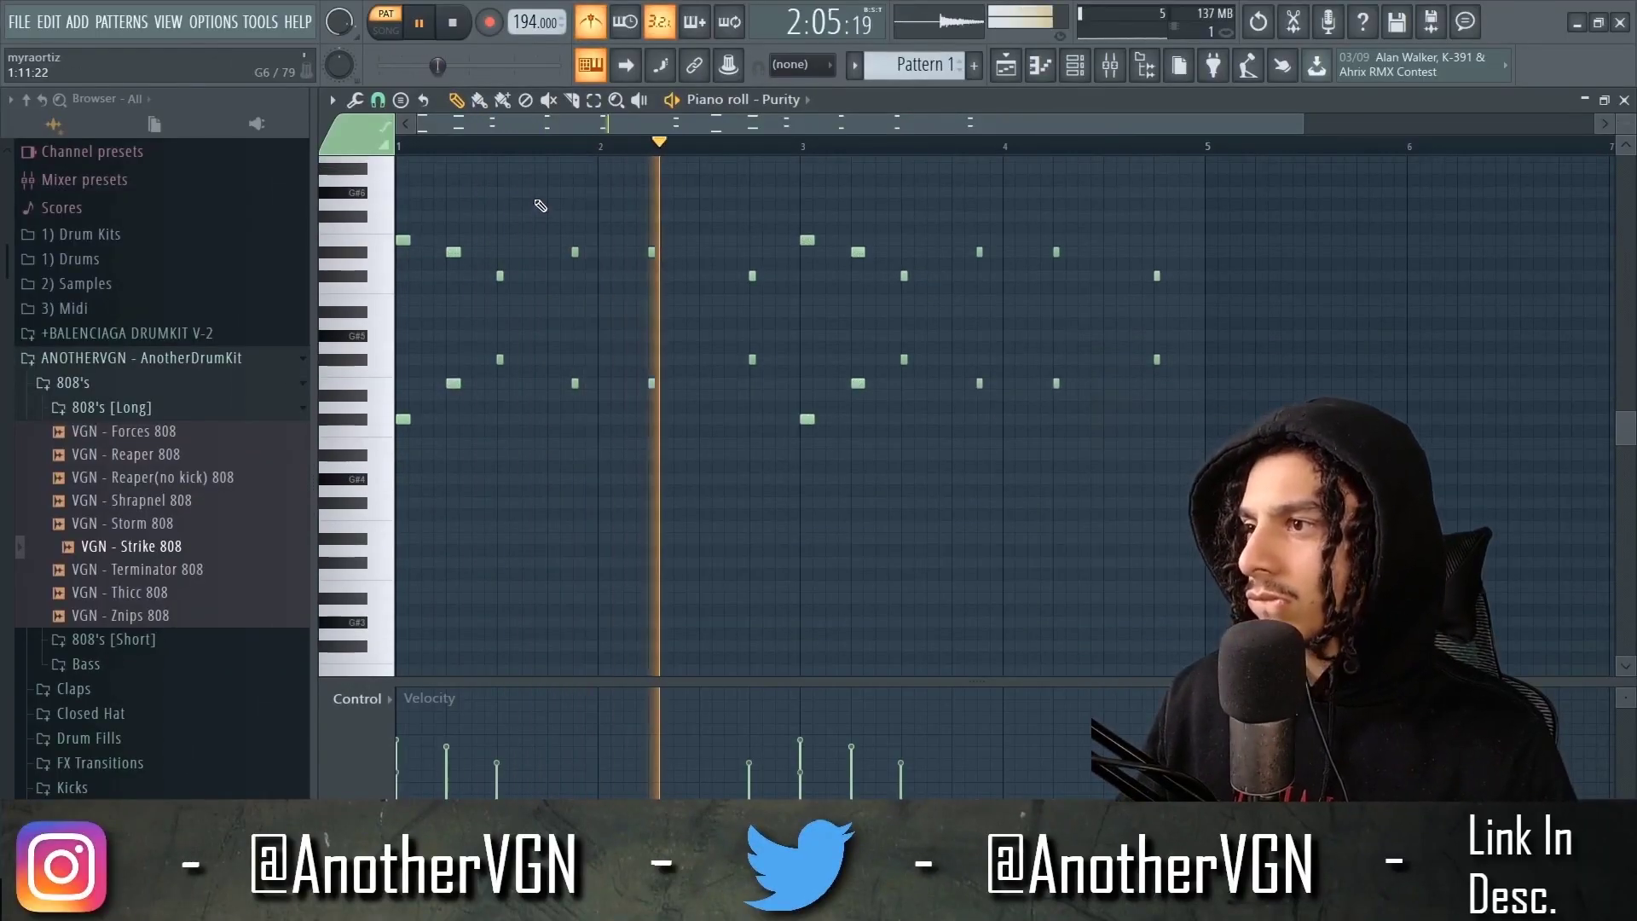
- Duplicate the high melody notes of bars 1 and 2 into bars 3 and 4 and play the pattern
scroll(454, 375, "up", 2)
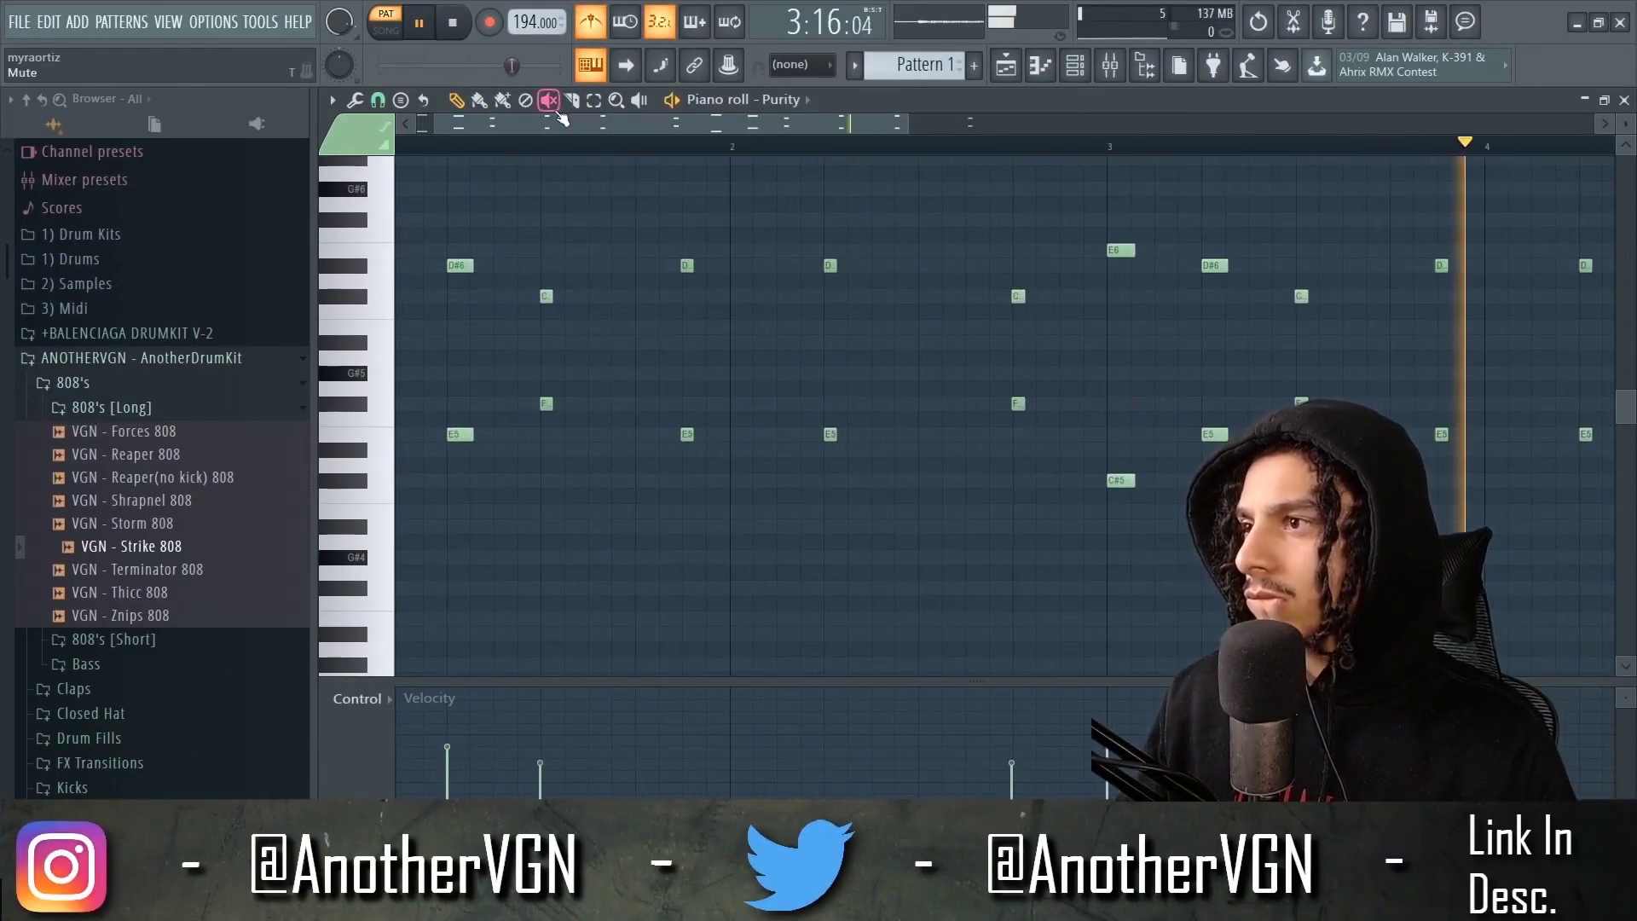
scroll(427, 248, "up", 4)
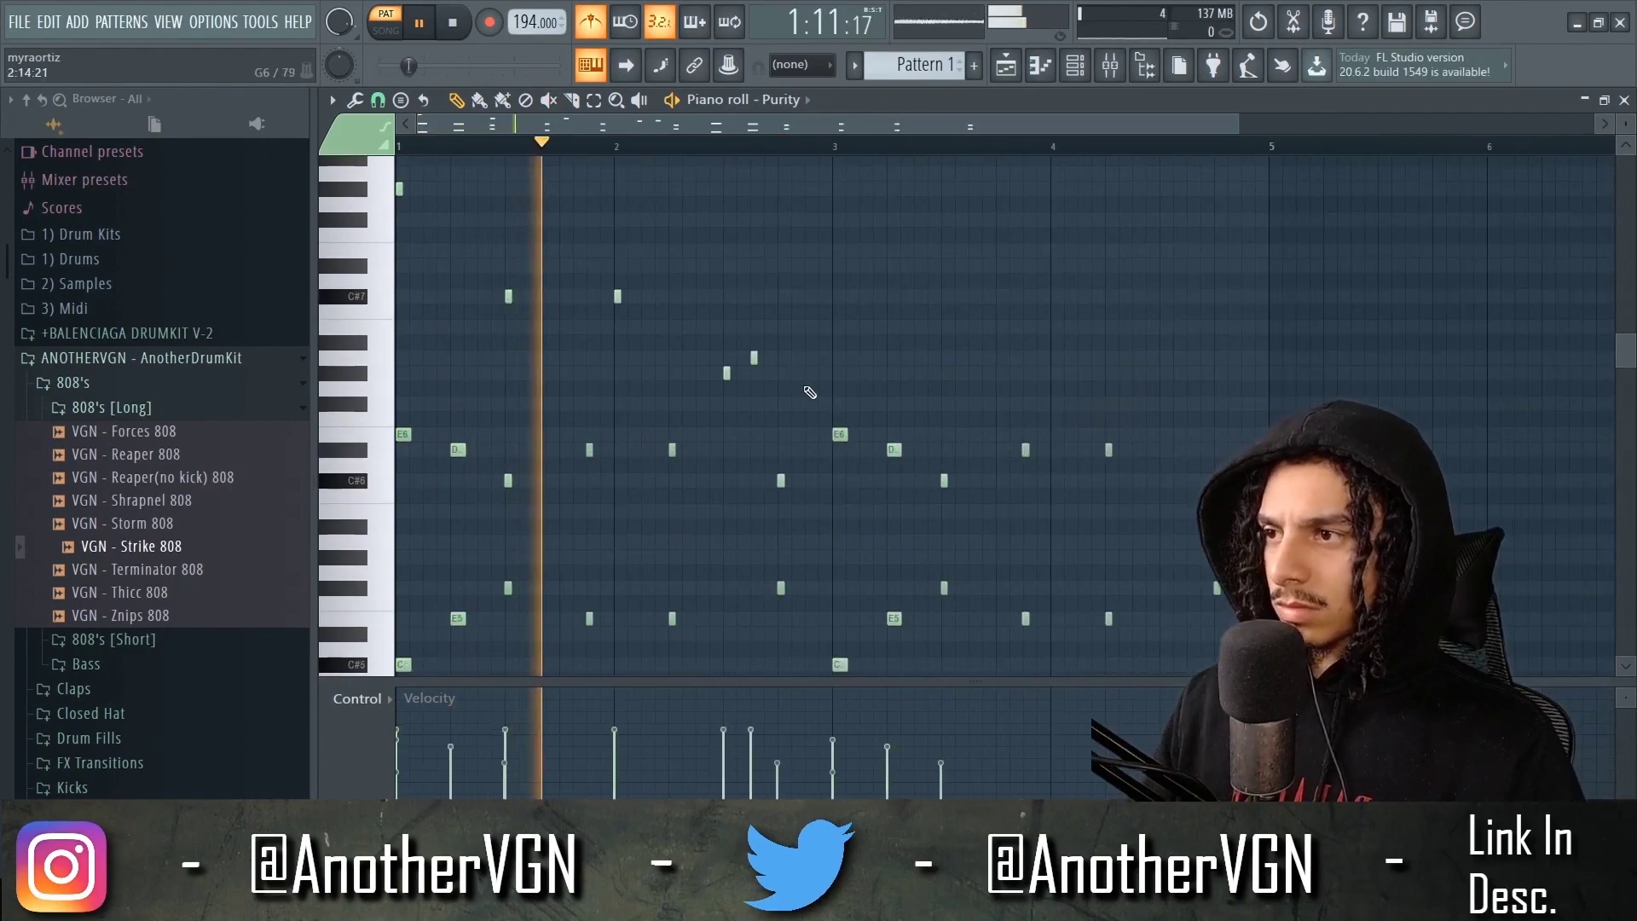
scroll(815, 376, "down", 2)
key("space")
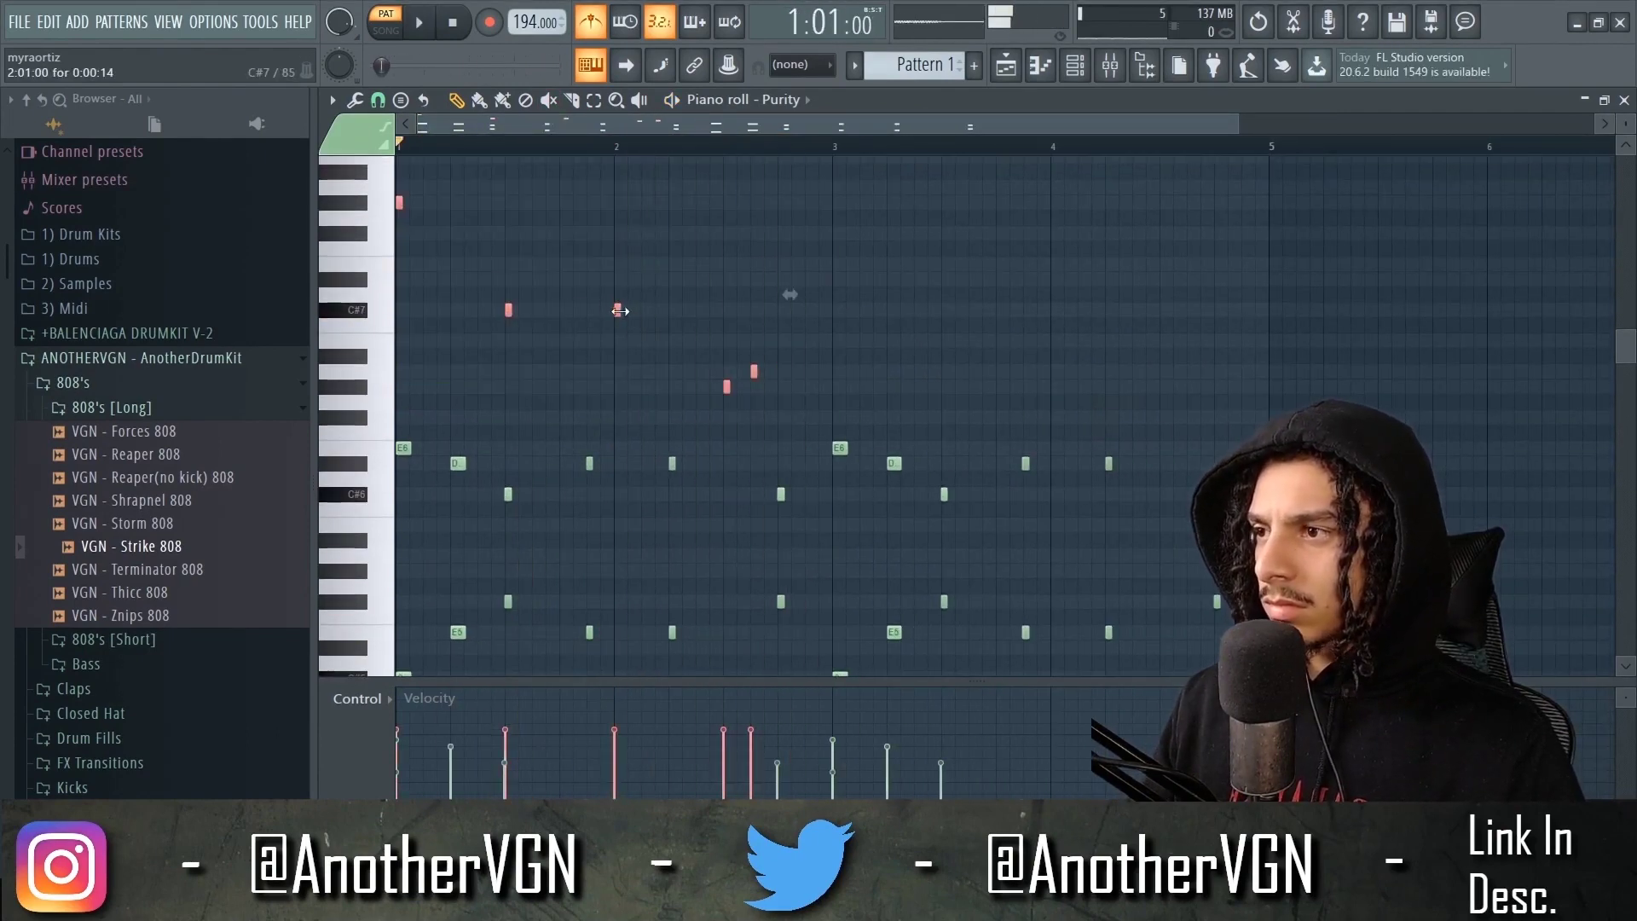
key("ctrl+b")
key("space")
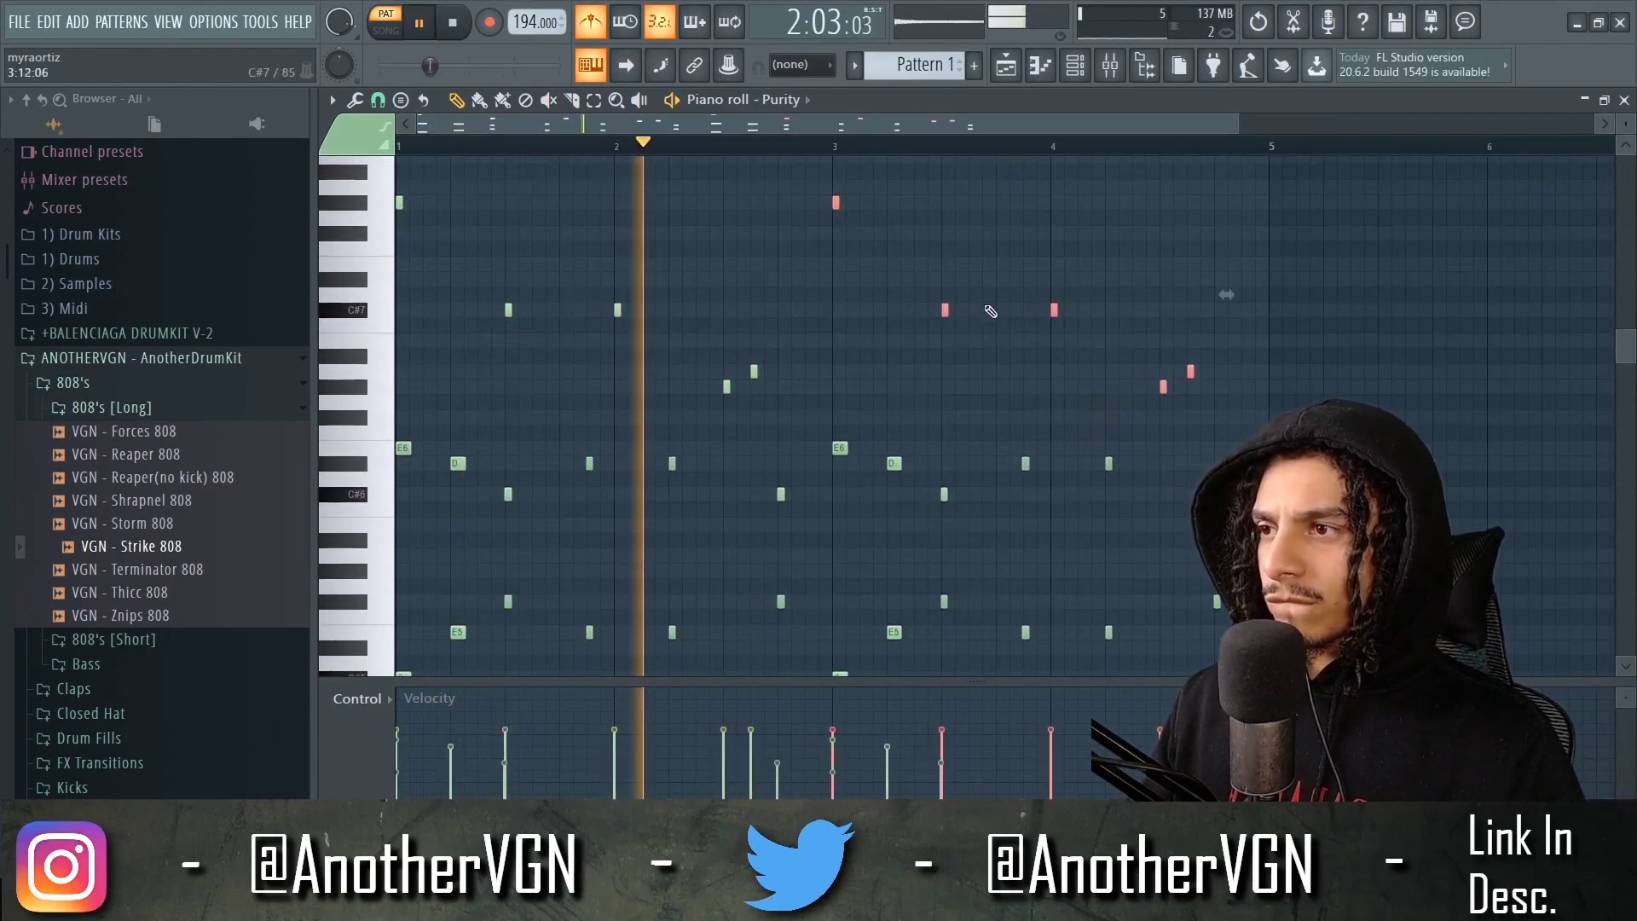
- Transpose the duplicated high notes in bars 3 and 4 down five semitones and clear the selection
key("space")
key("Down")
key("Down")
key("Down")
key("Down")
key("space")
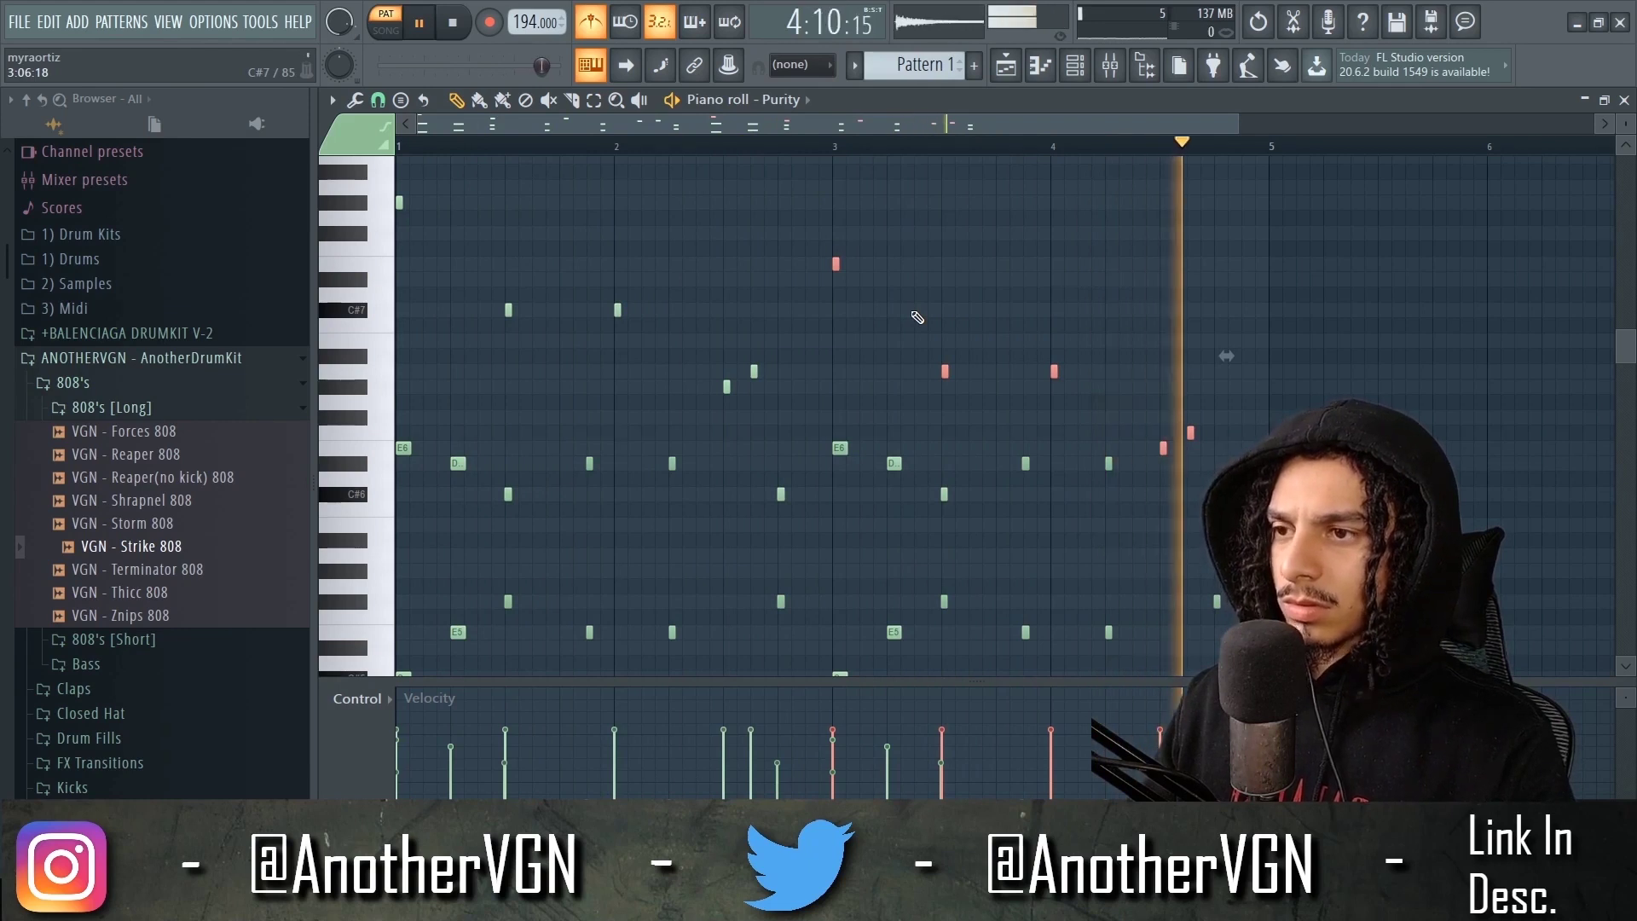
key("Down")
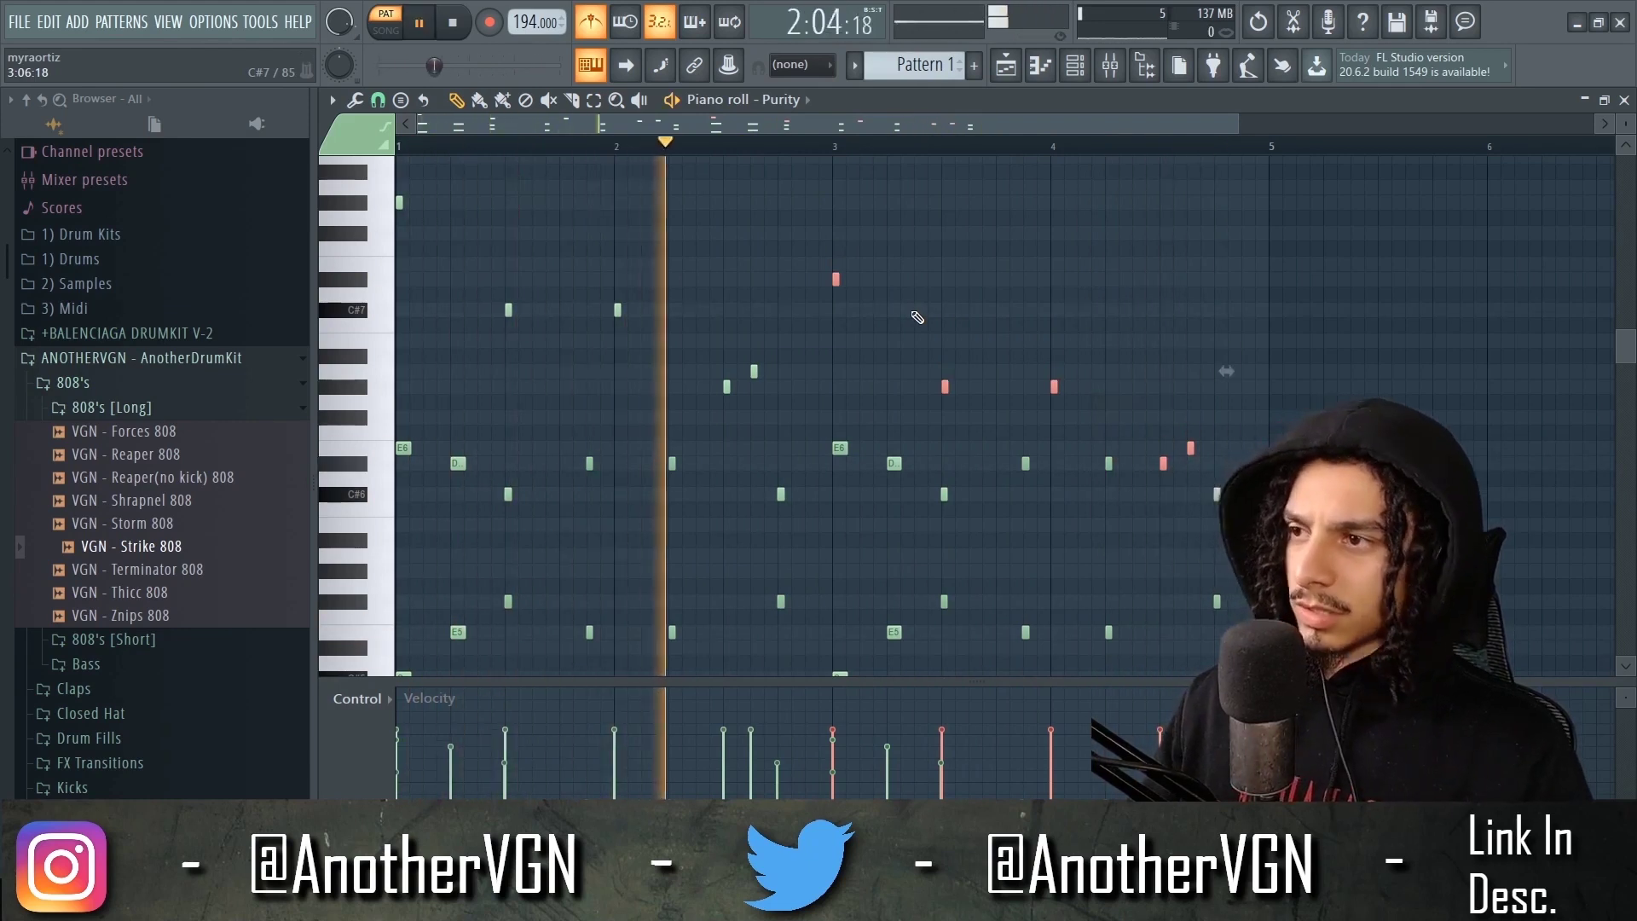
key("ctrl+d")
- Lower the C#5 note at the start of bar 3 to B4
scroll(814, 237, "down", 2)
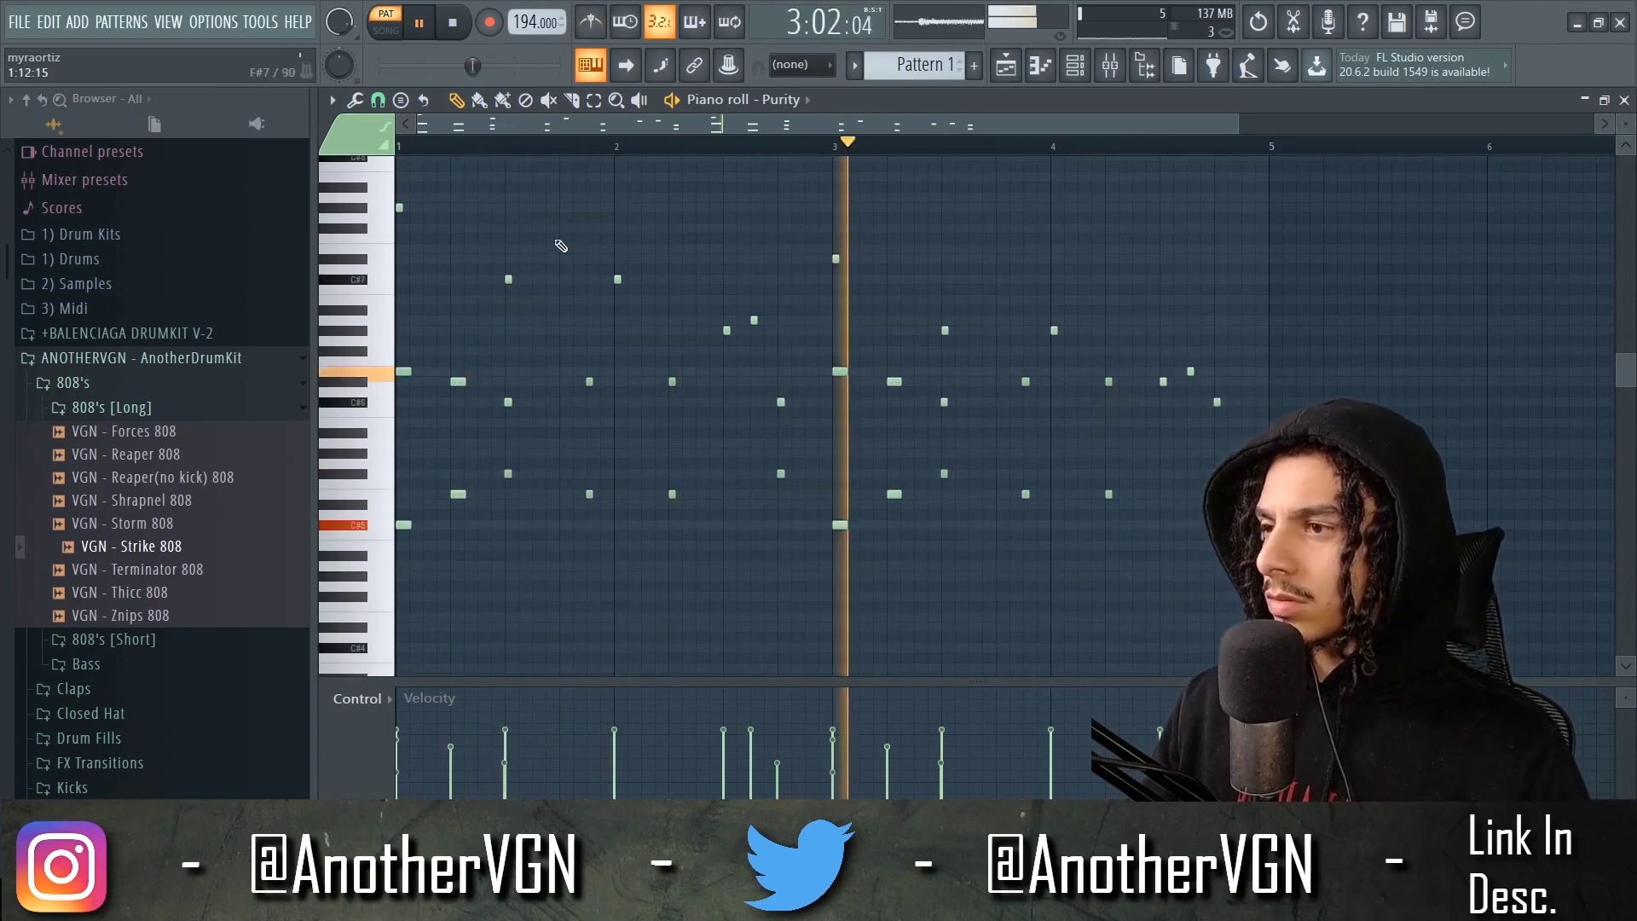
scroll(590, 545, "up", 2)
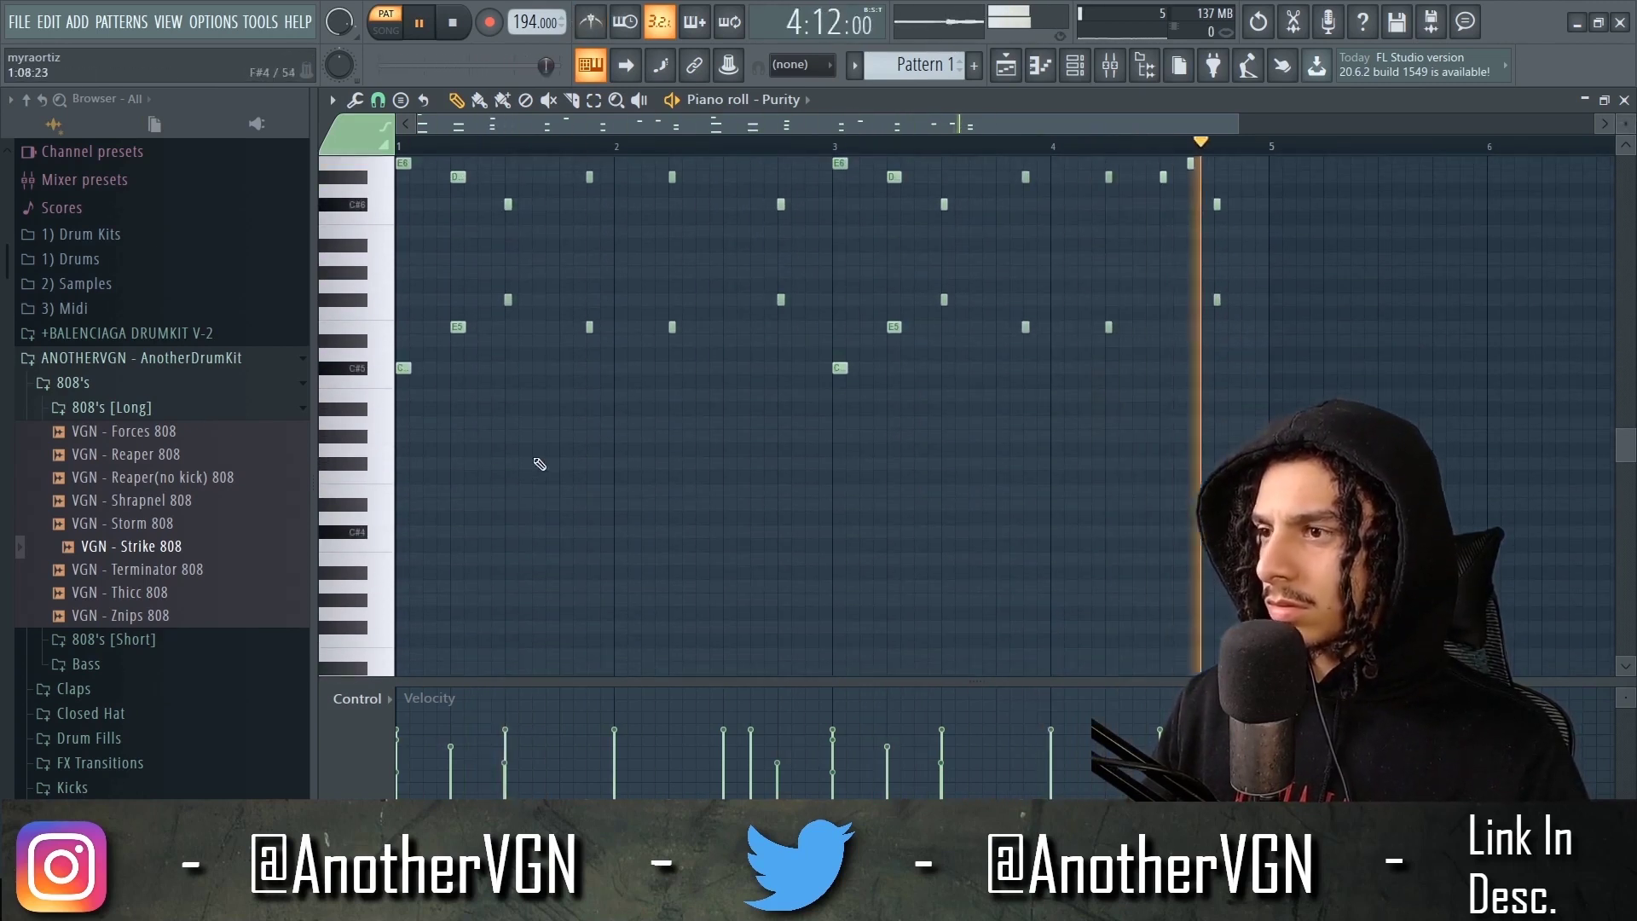
scroll(540, 464, "down", 3)
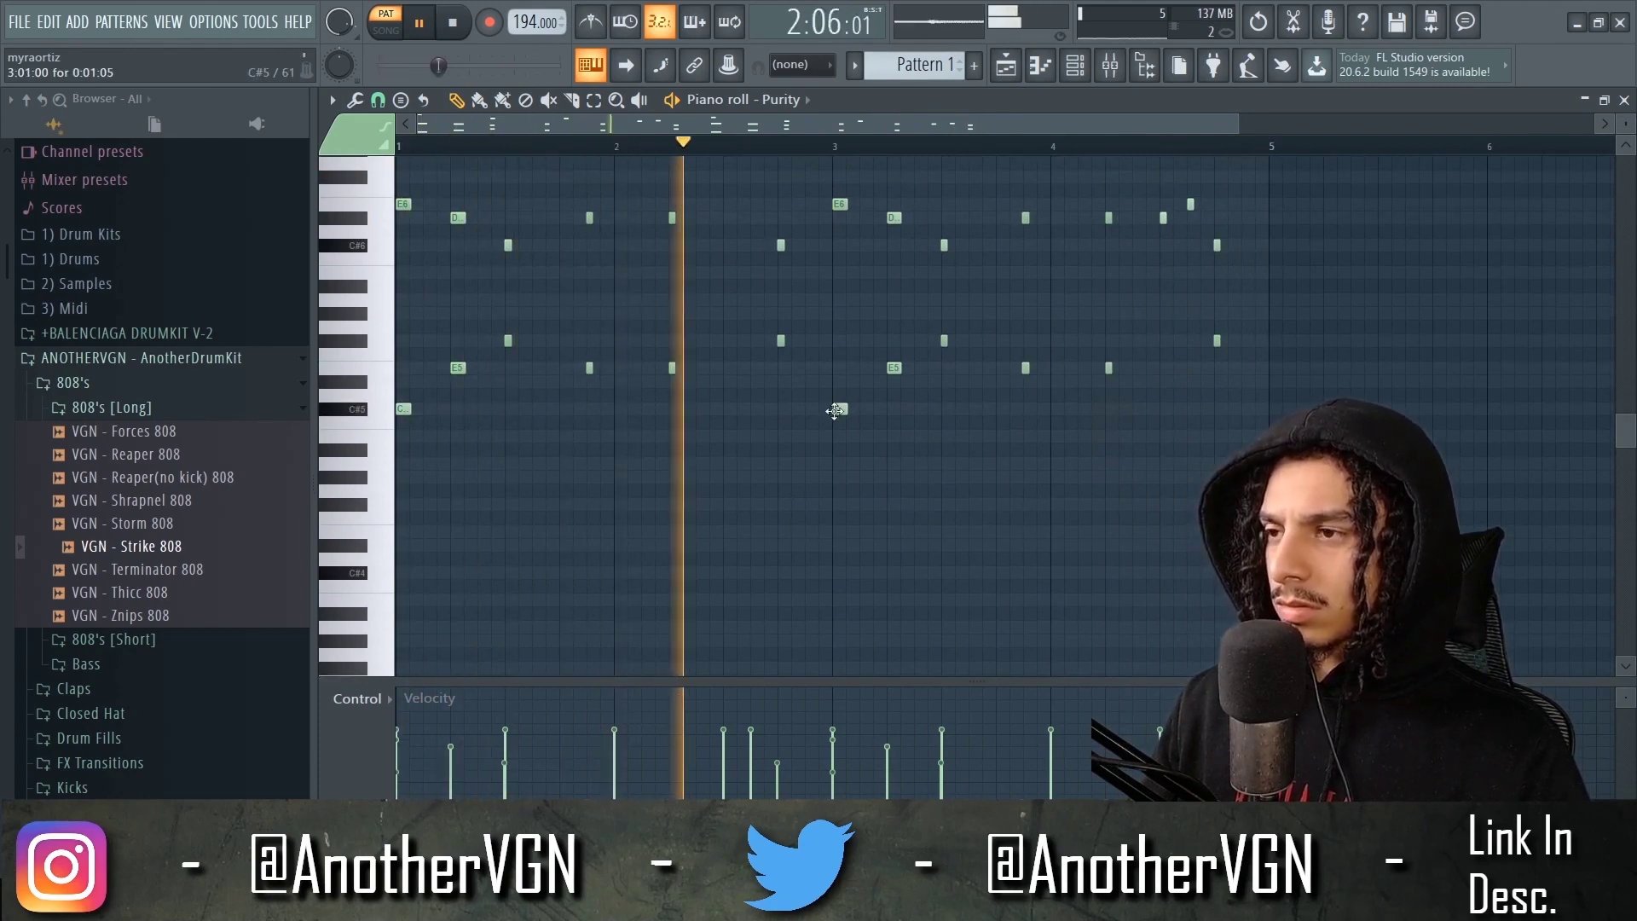
left_click_drag(836, 410, 836, 437)
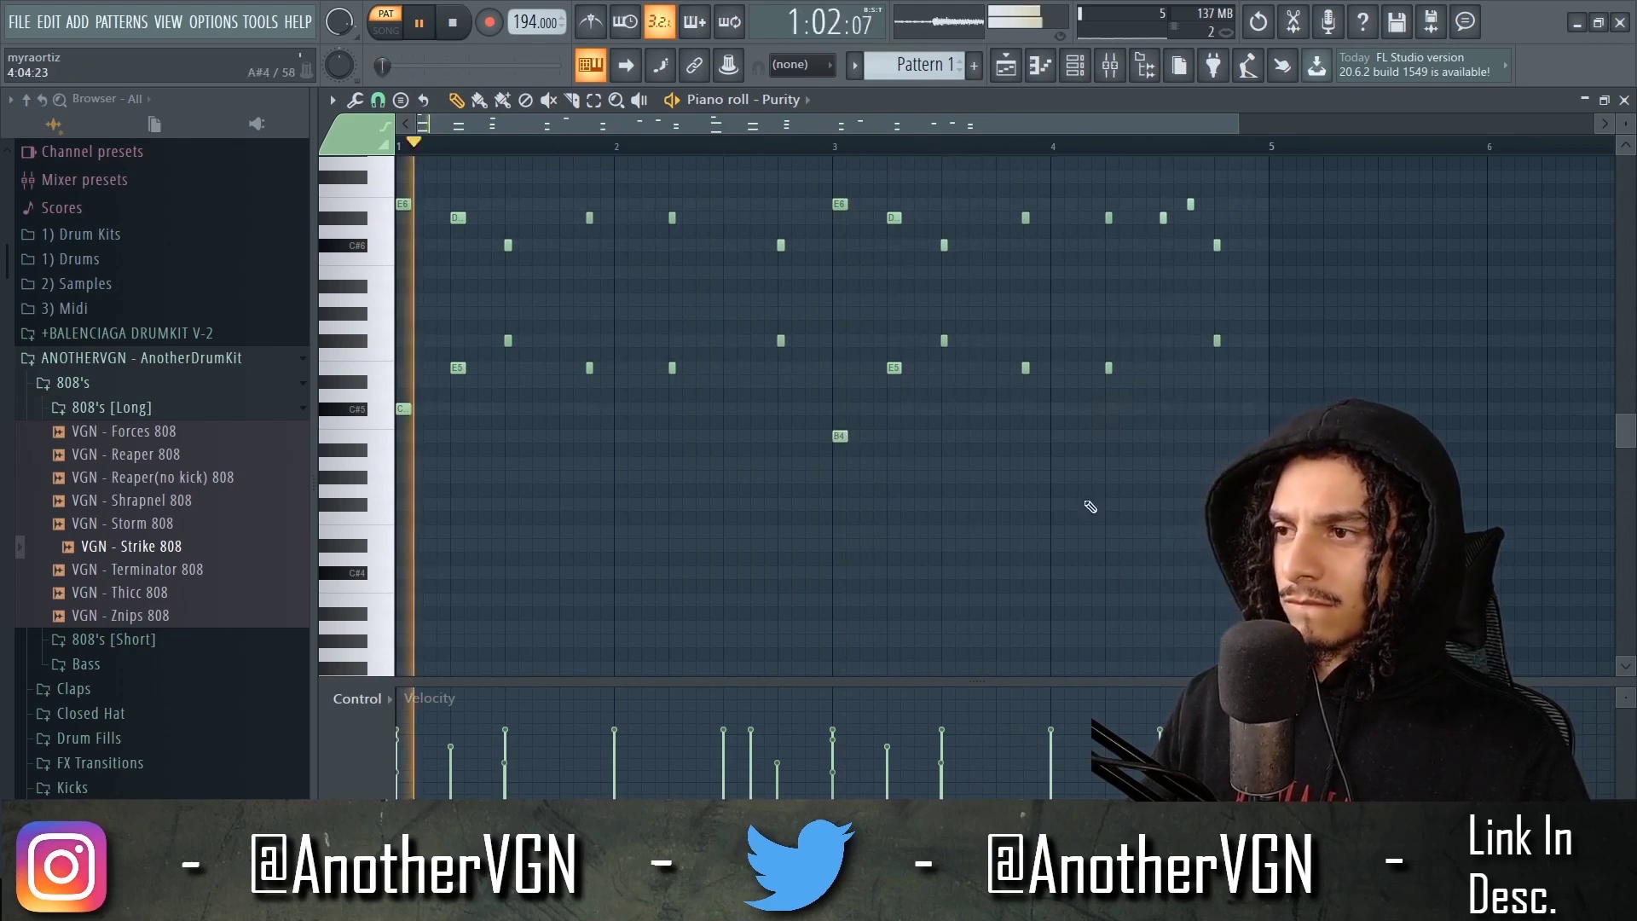
- Duplicate the whole four-bar melody into bars 5 to 8, clear the selection and play the result
scroll(1023, 477, "down", 2)
scroll(938, 554, "up", 4)
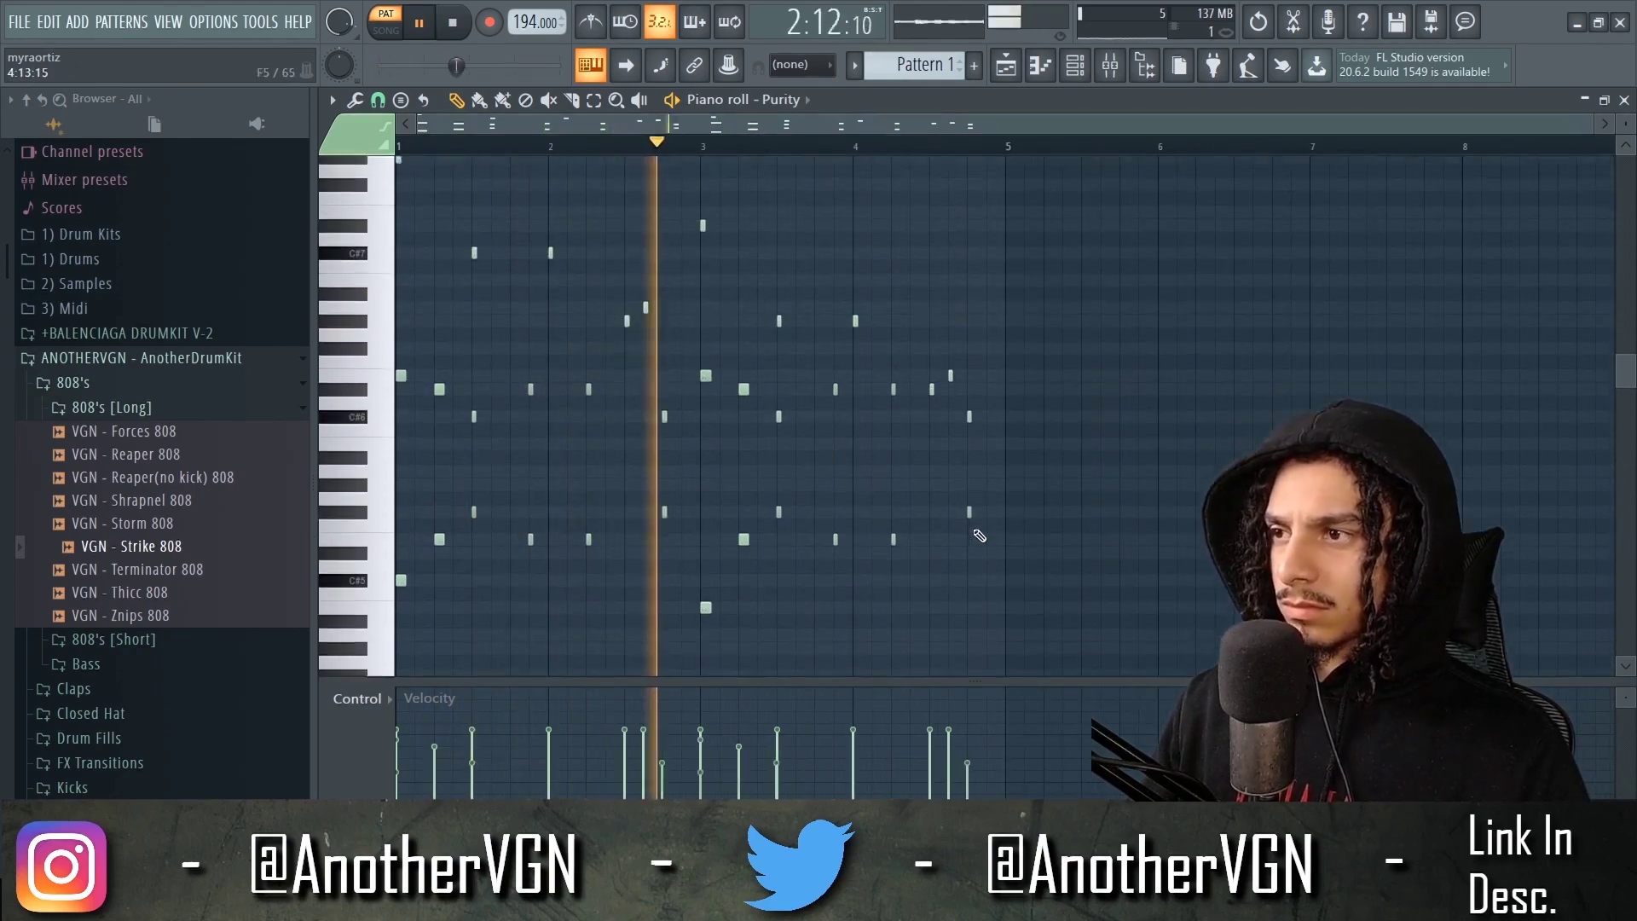
key("ctrl+a")
scroll(998, 522, "down", 3)
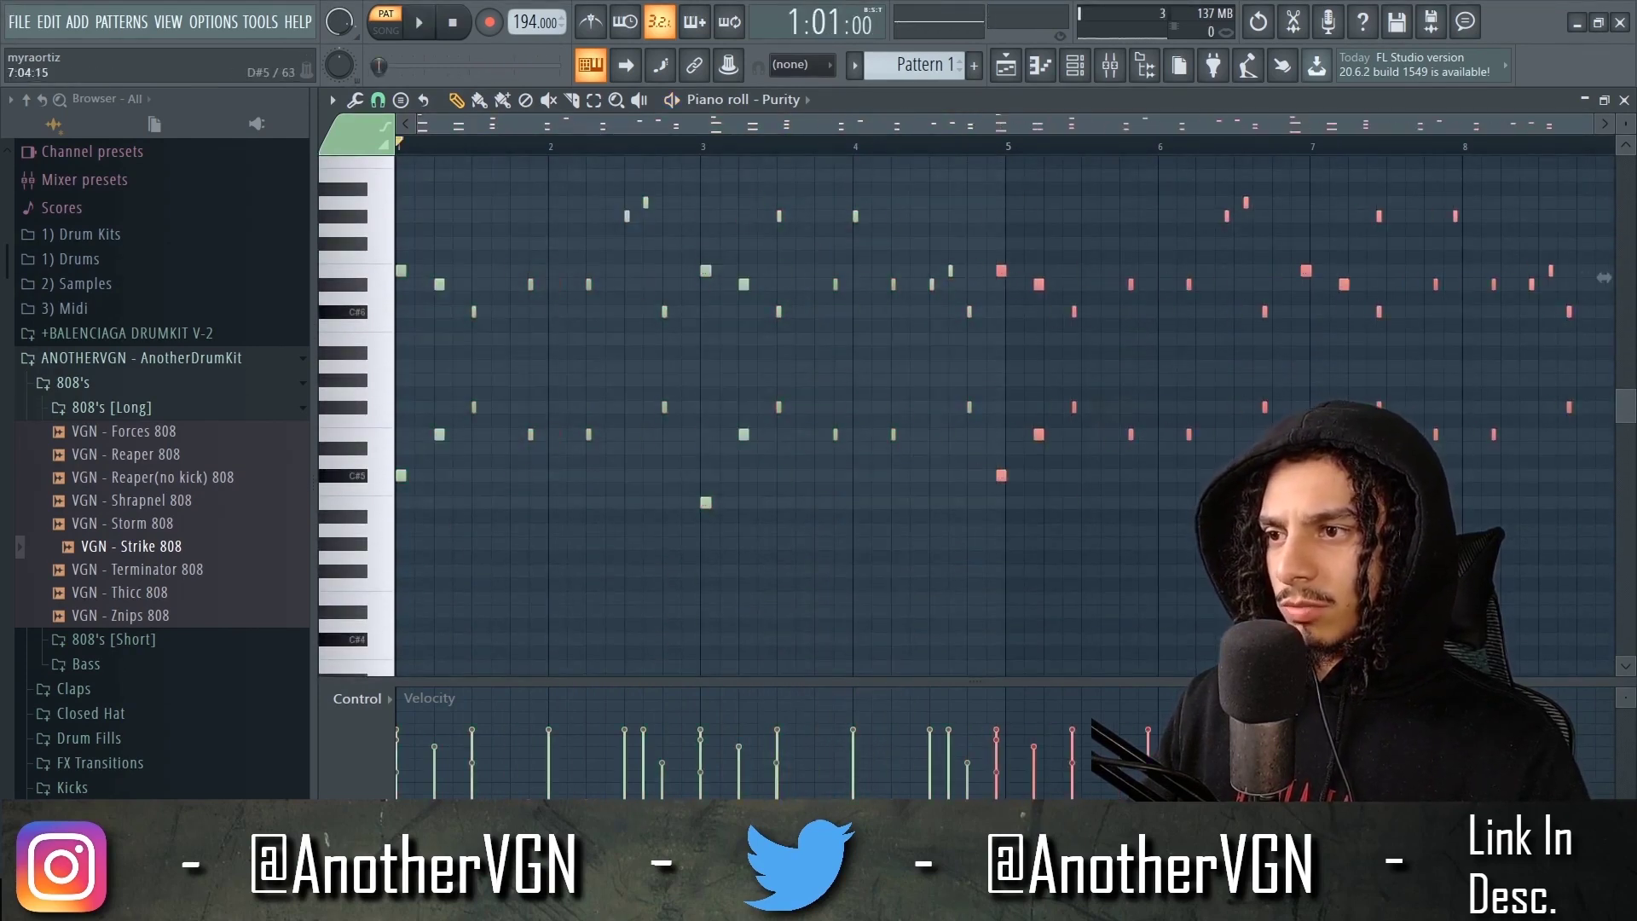
scroll(943, 504, "down", 2)
left_click(943, 504)
key("space")
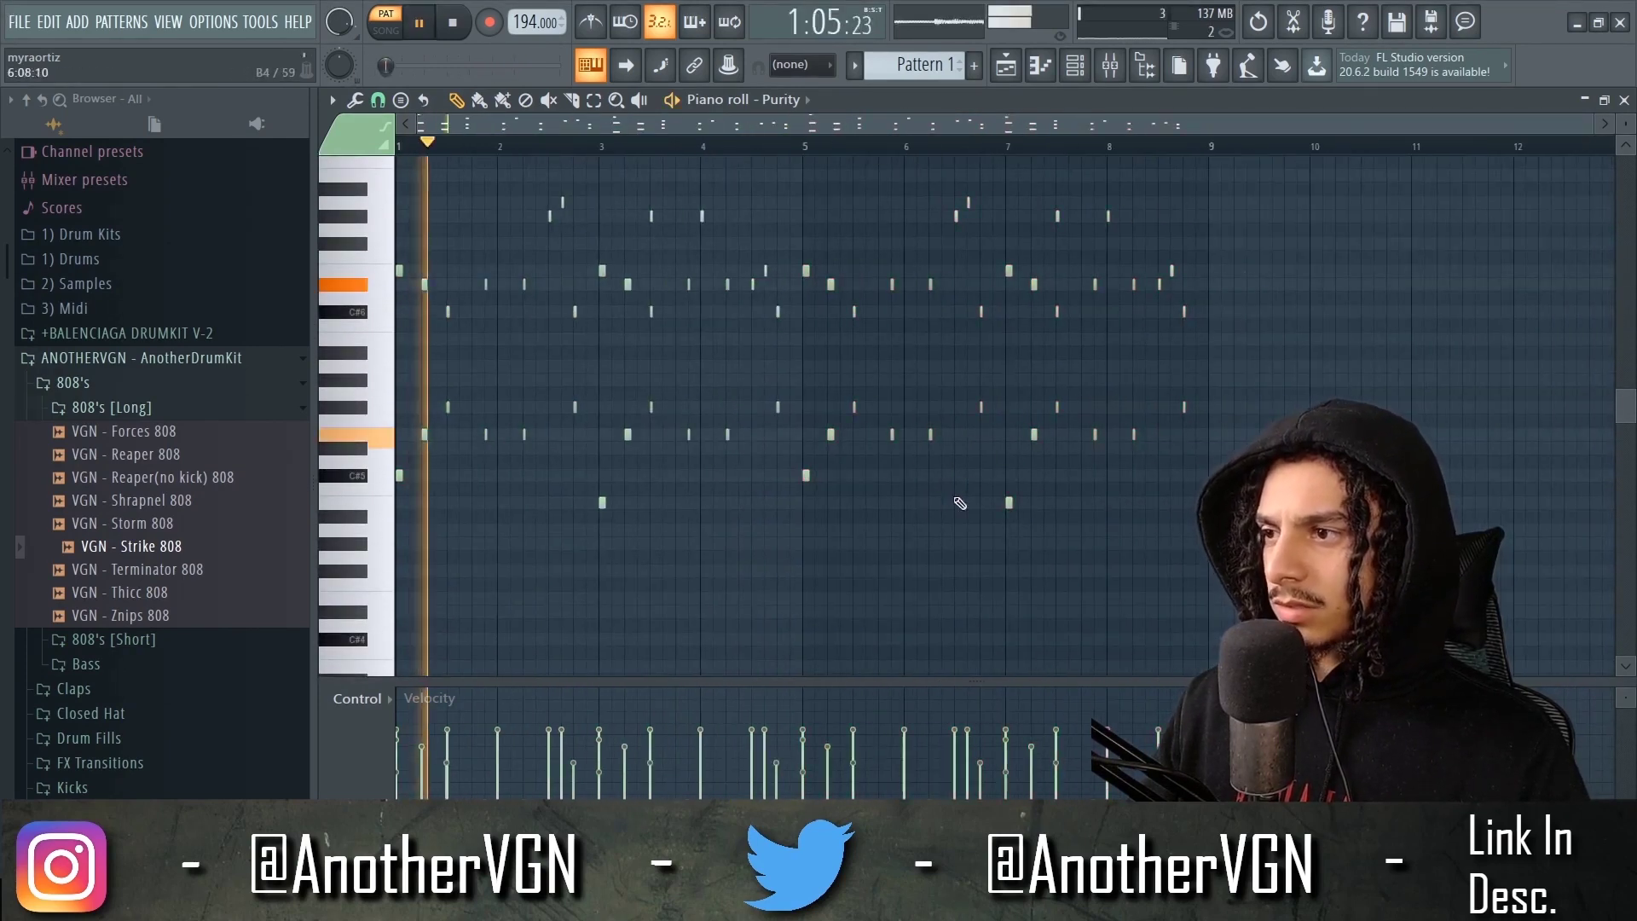
- Lower the lowest notes at the starts of bars 5 and 7 to A4 and G#4
left_click_drag(1011, 505, 805, 530)
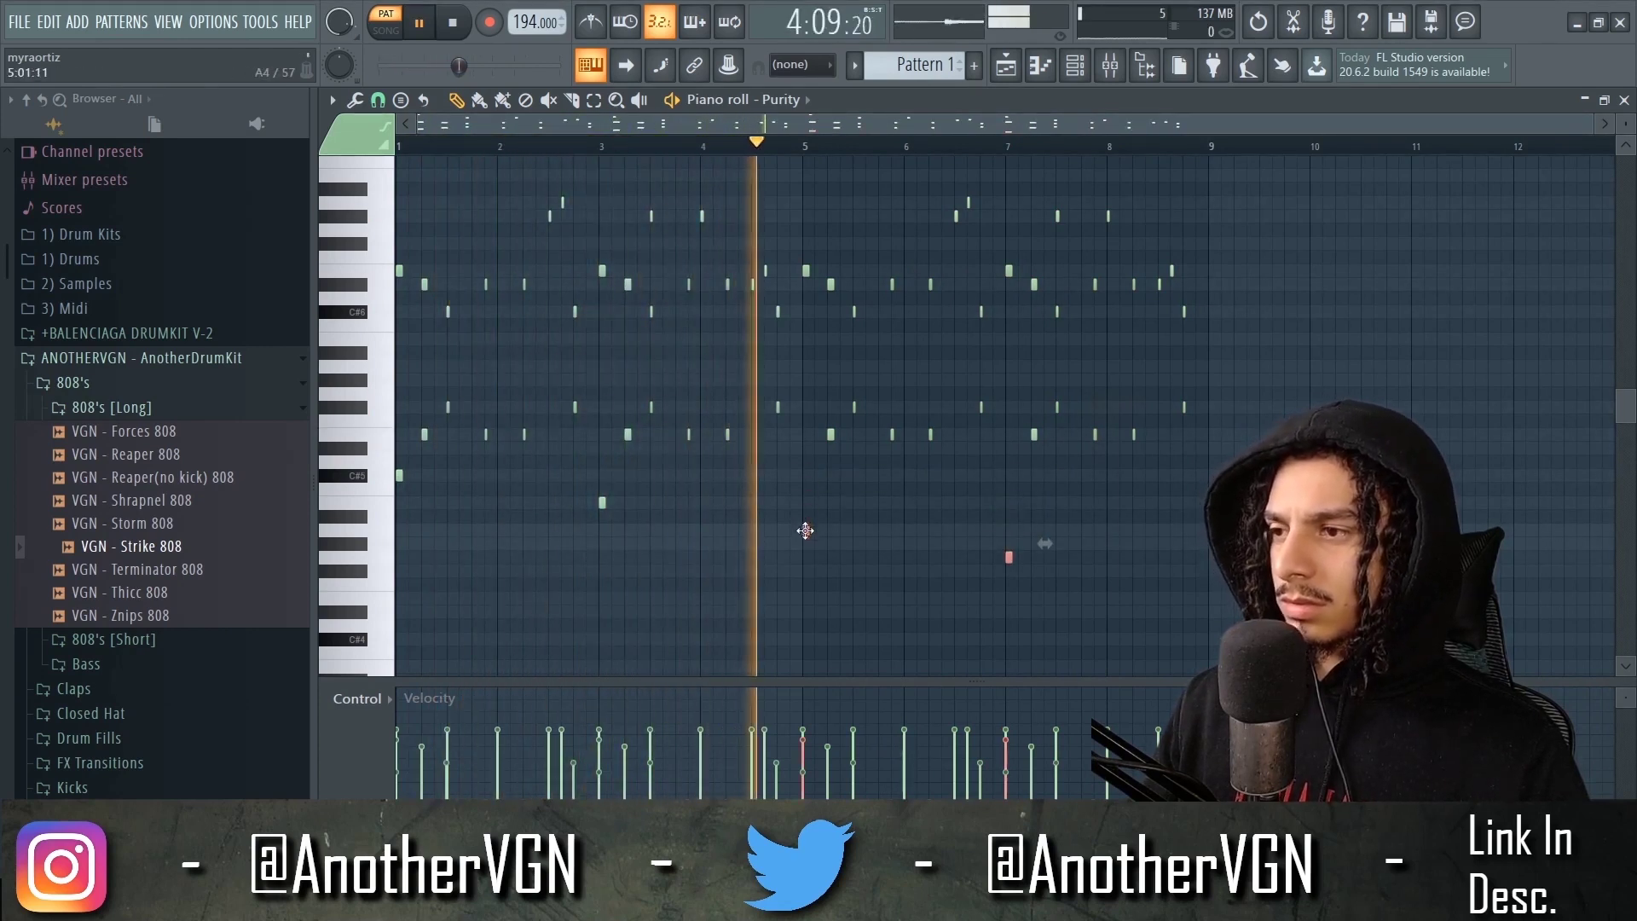
left_click(1124, 345)
key("space")
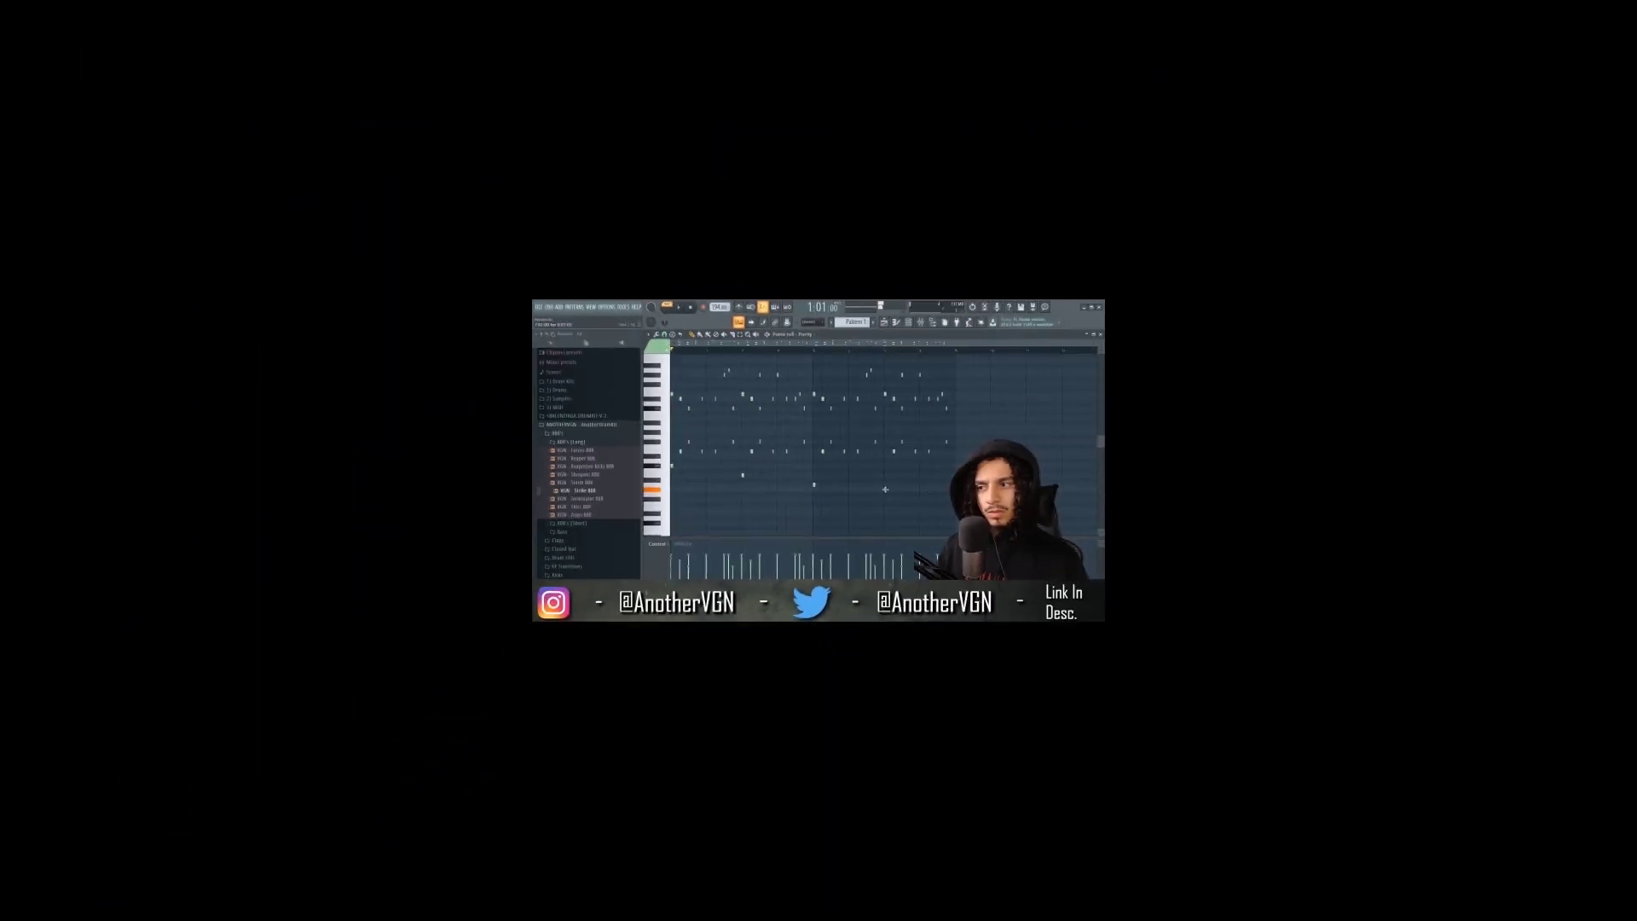
- Lower the top notes at bars 5 and 7 to E7 and B6, and add a B4 note near the end of bar 8
key("space")
scroll(922, 462, "up", 2)
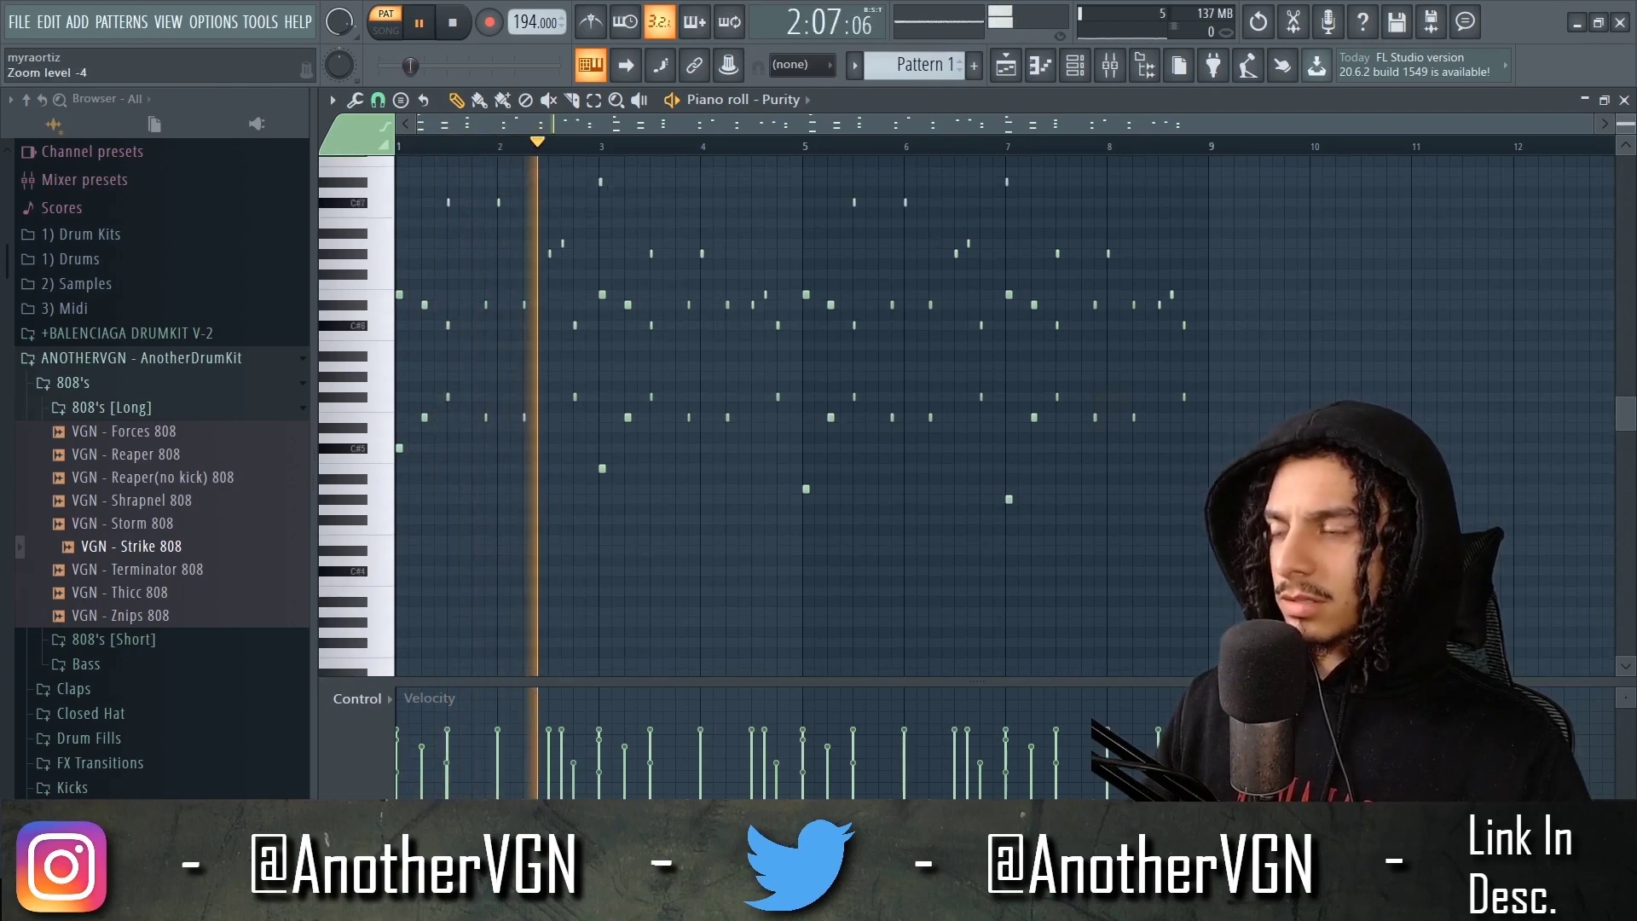
scroll(921, 462, "down", 4)
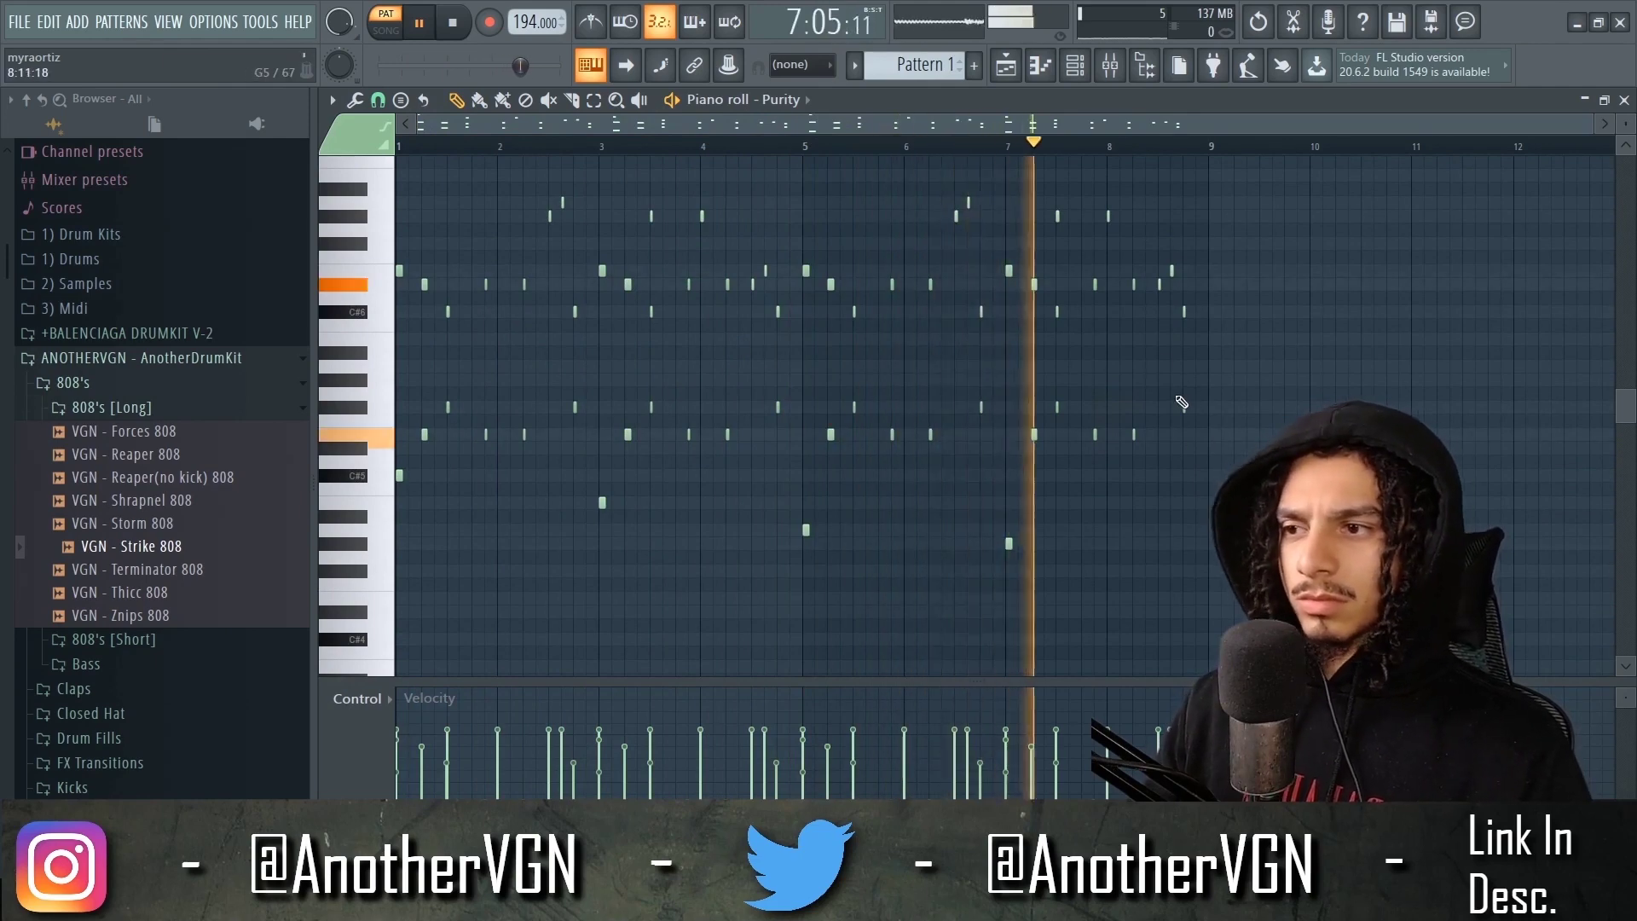
scroll(1195, 511, "up", 2)
scroll(1195, 510, "up", 1)
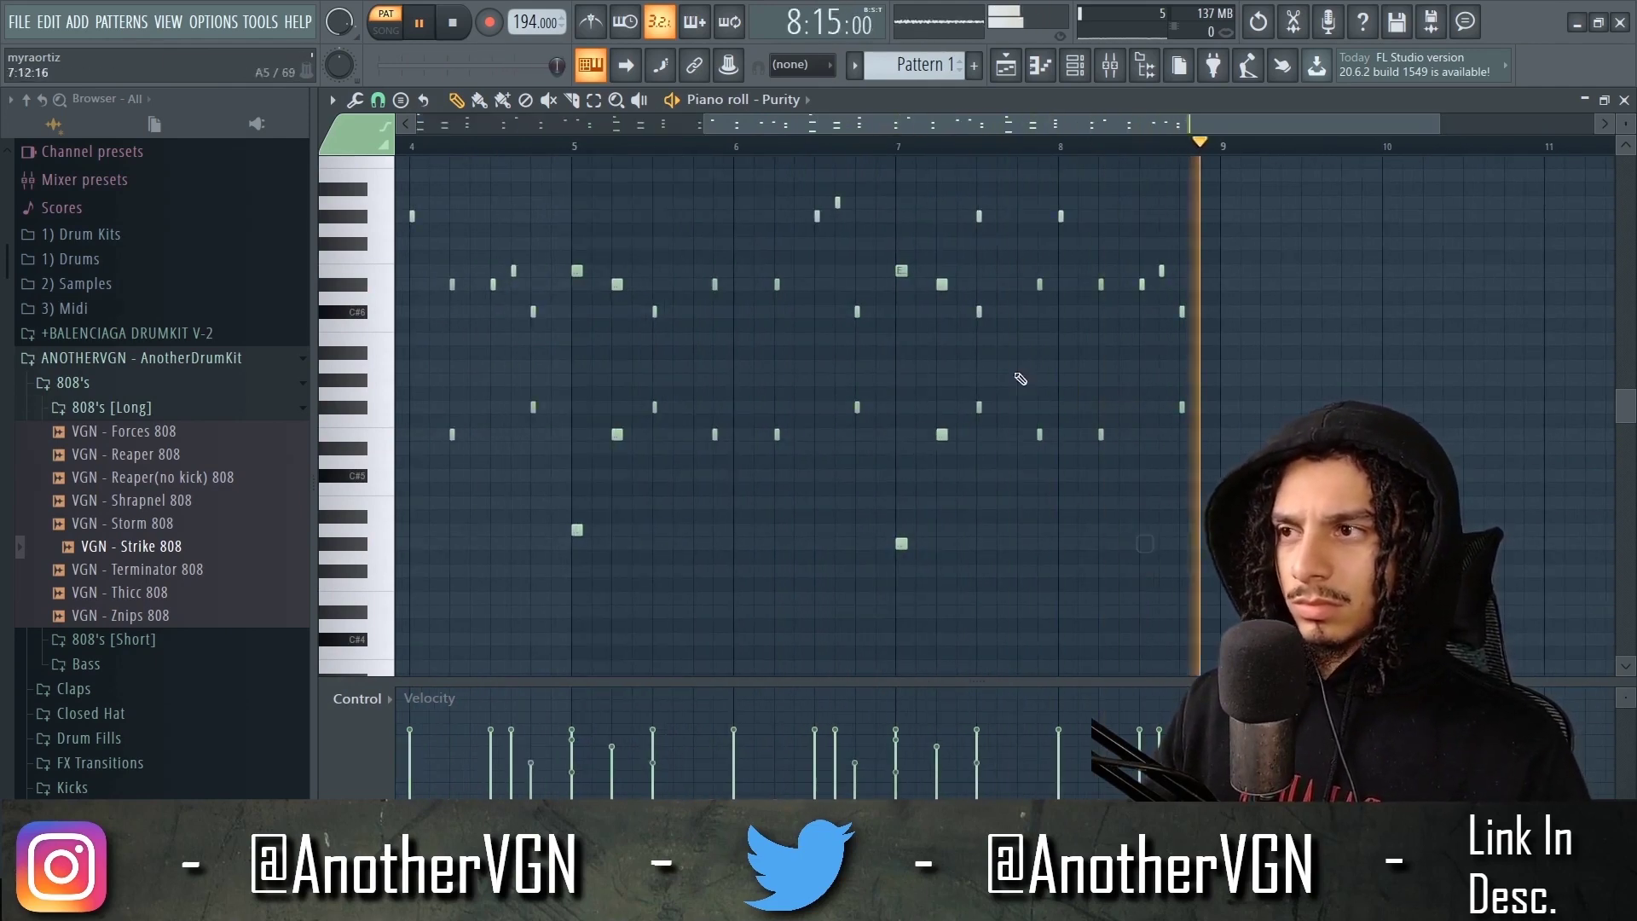
key("space")
scroll(1020, 378, "up", 3)
scroll(584, 330, "down", 3)
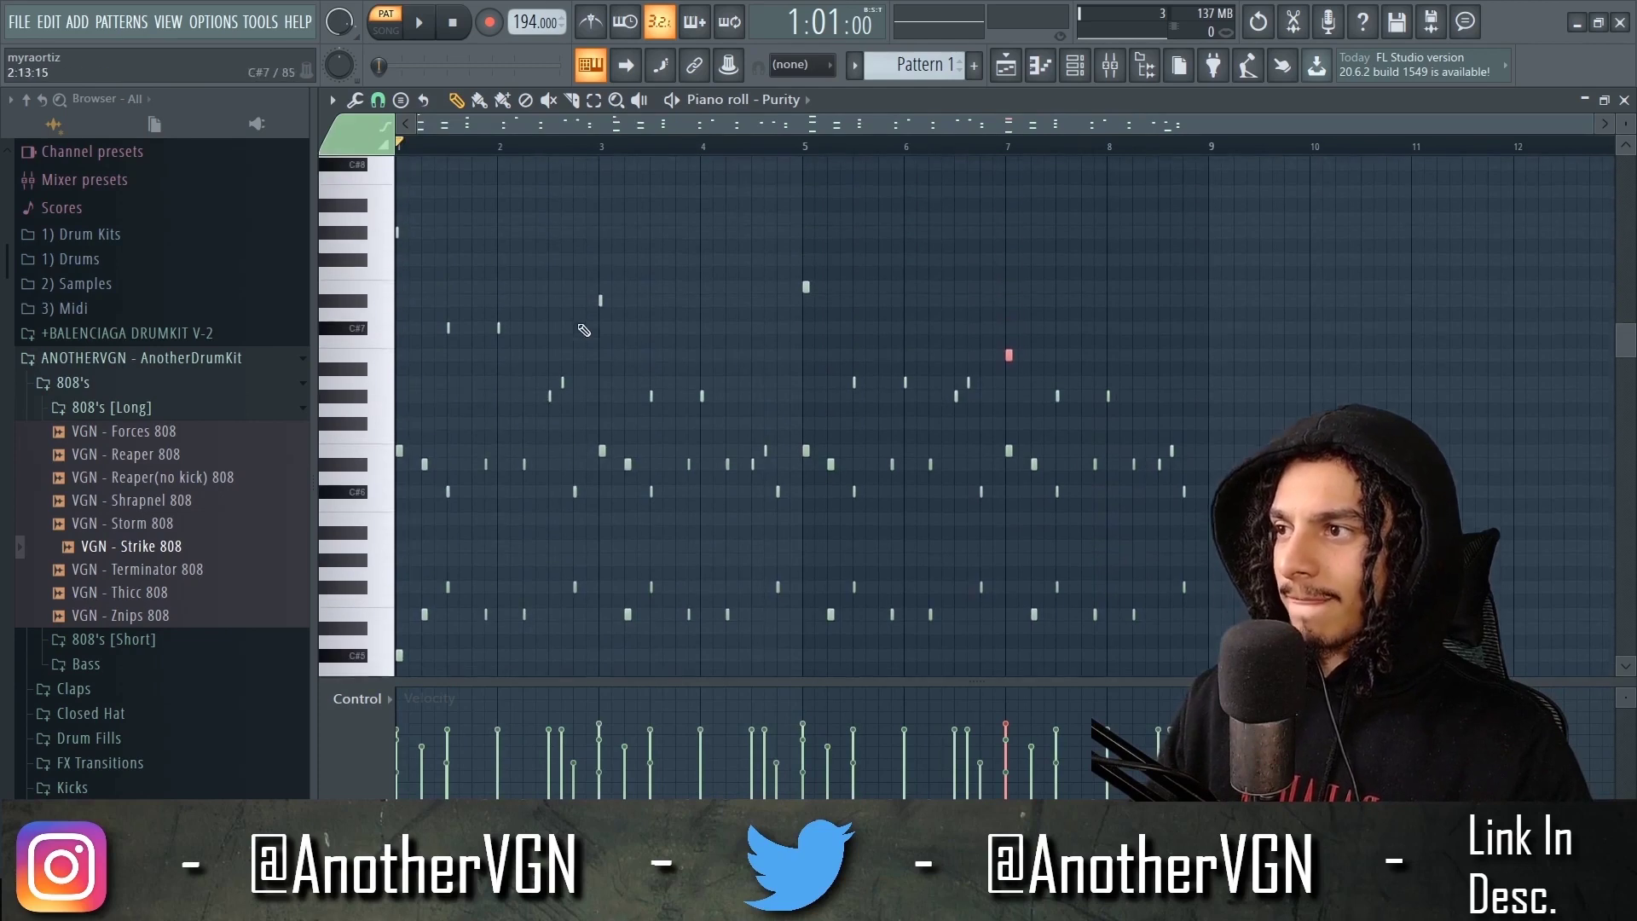
- Play back the full eight-bar melody to check it
scroll(656, 341, "down", 2)
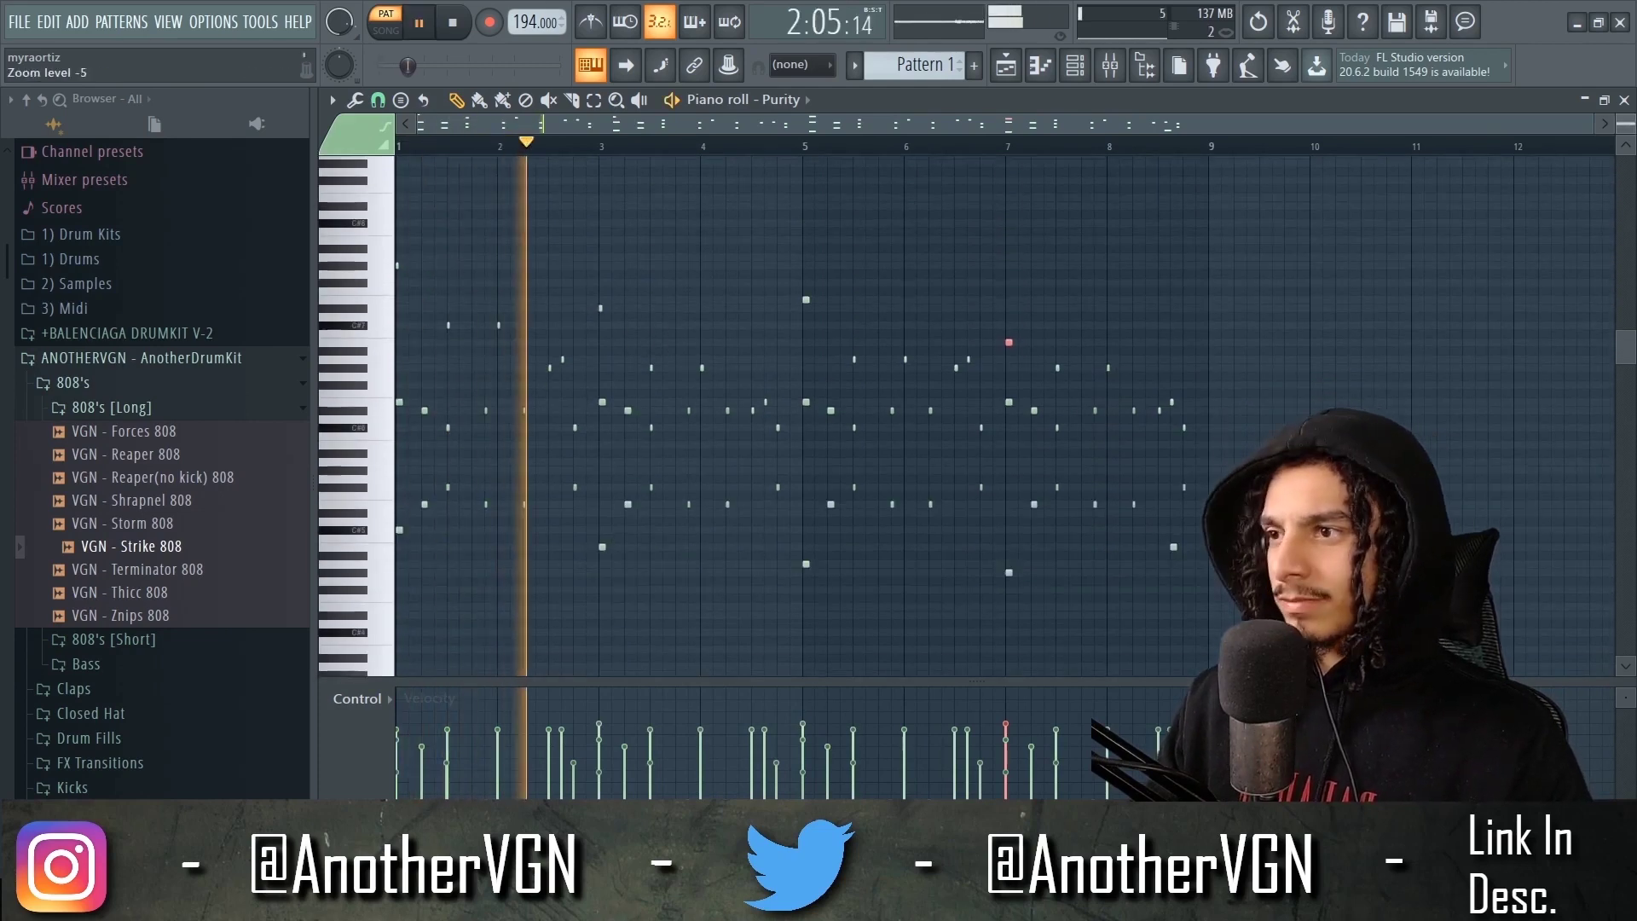
scroll(656, 340, "up", 1)
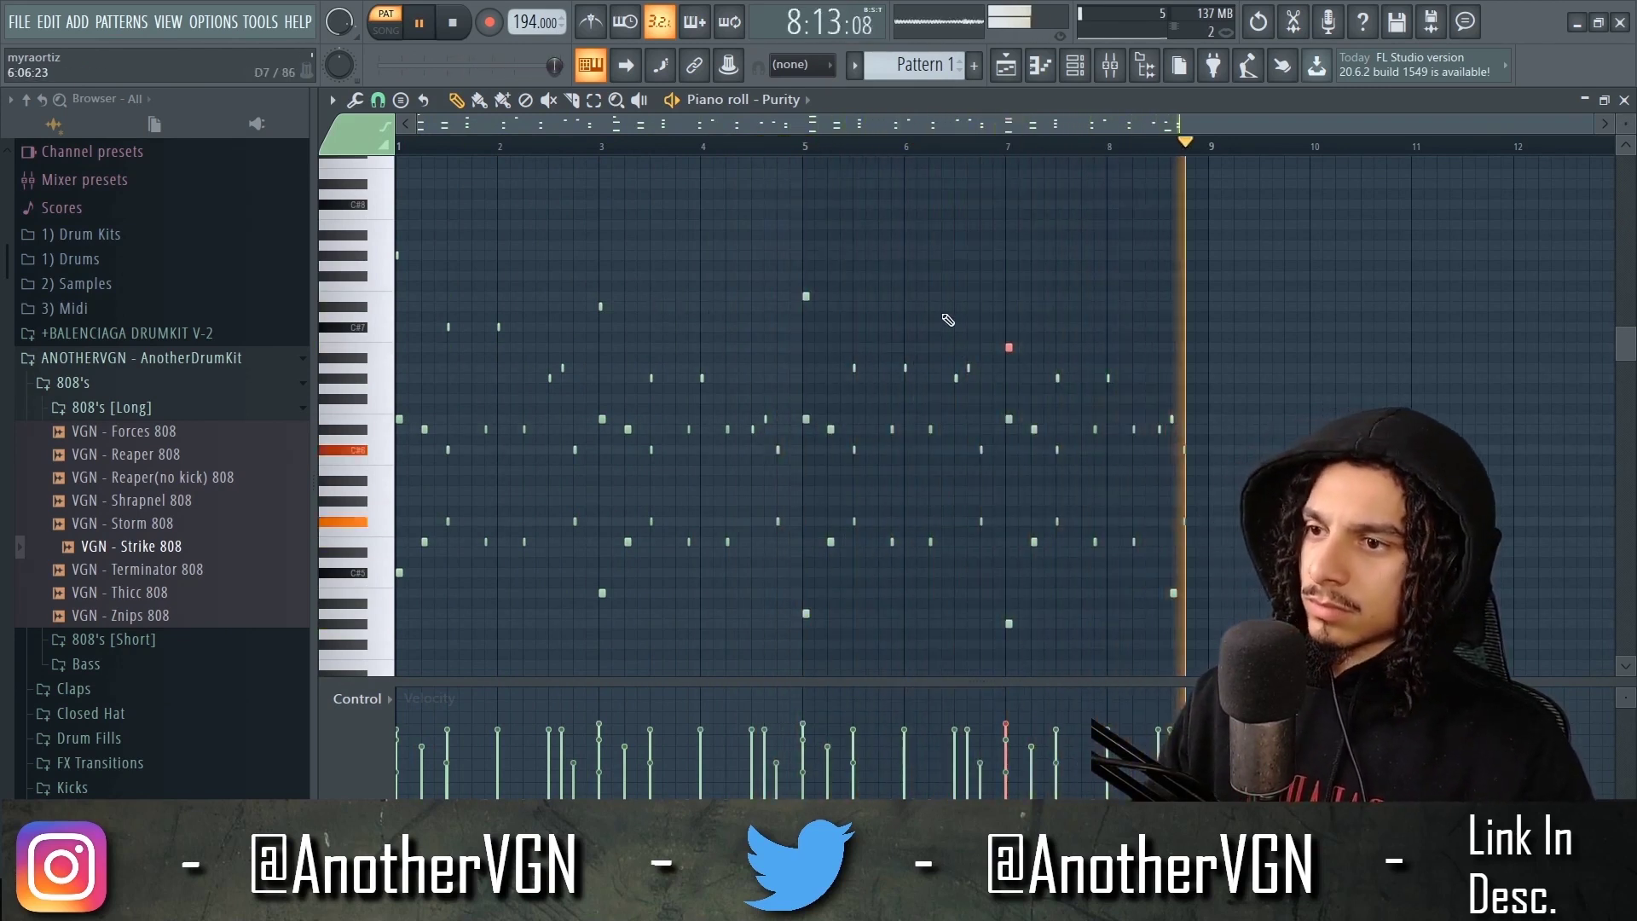
key("space")
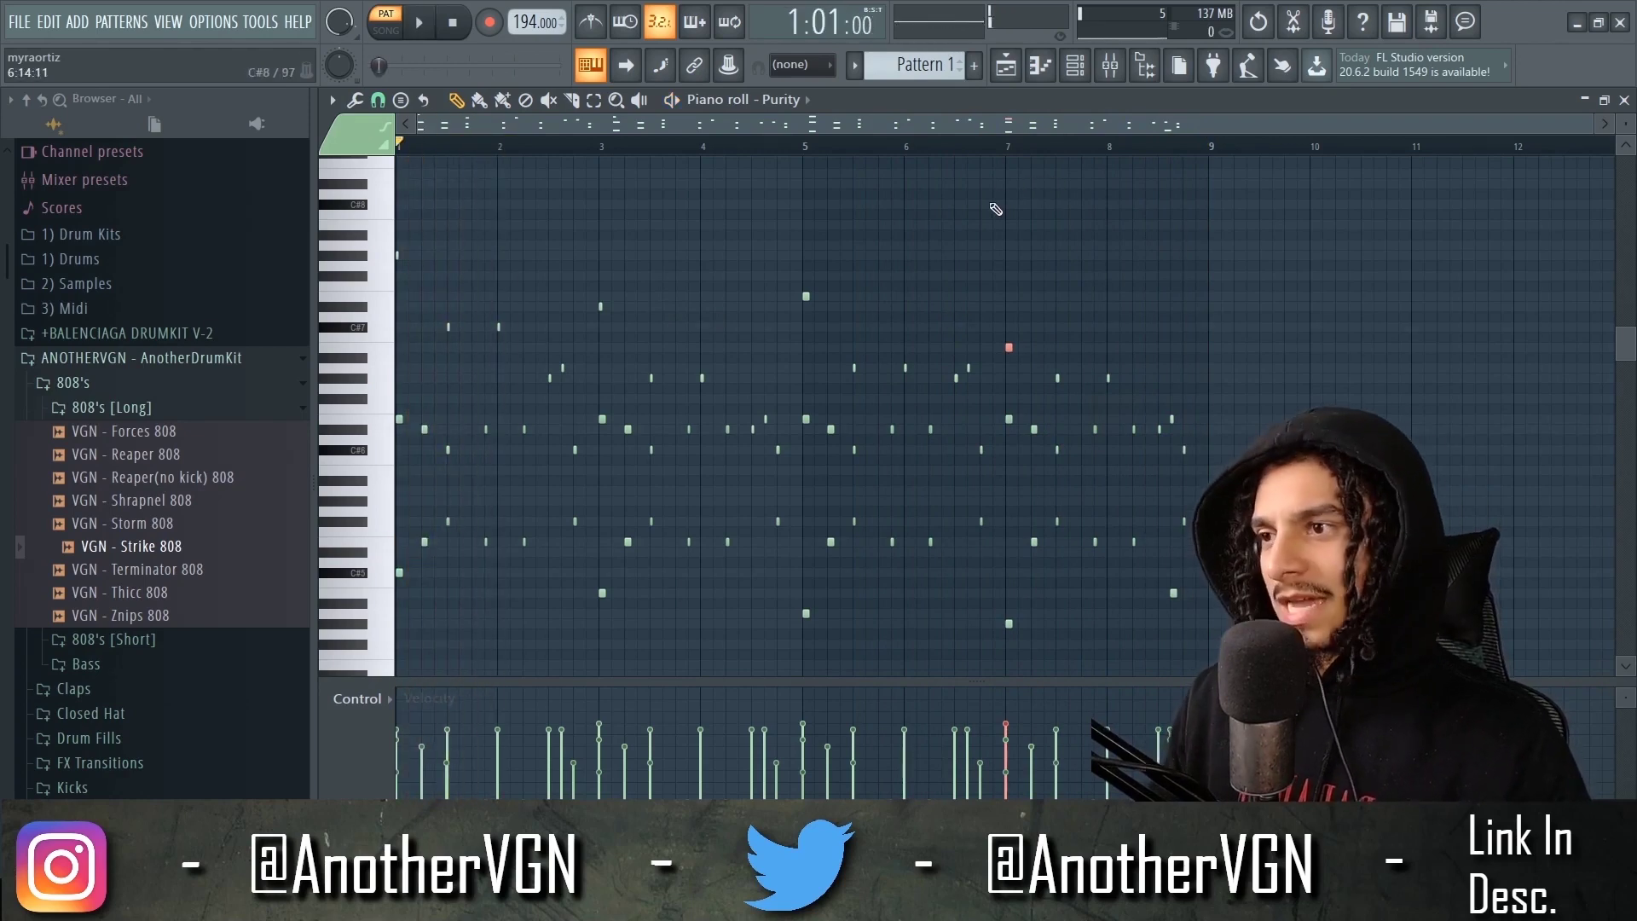
- Clone the Purity channel and load the Bass Guitar preset EB.Rock Pick in the copy
left_click(1070, 63)
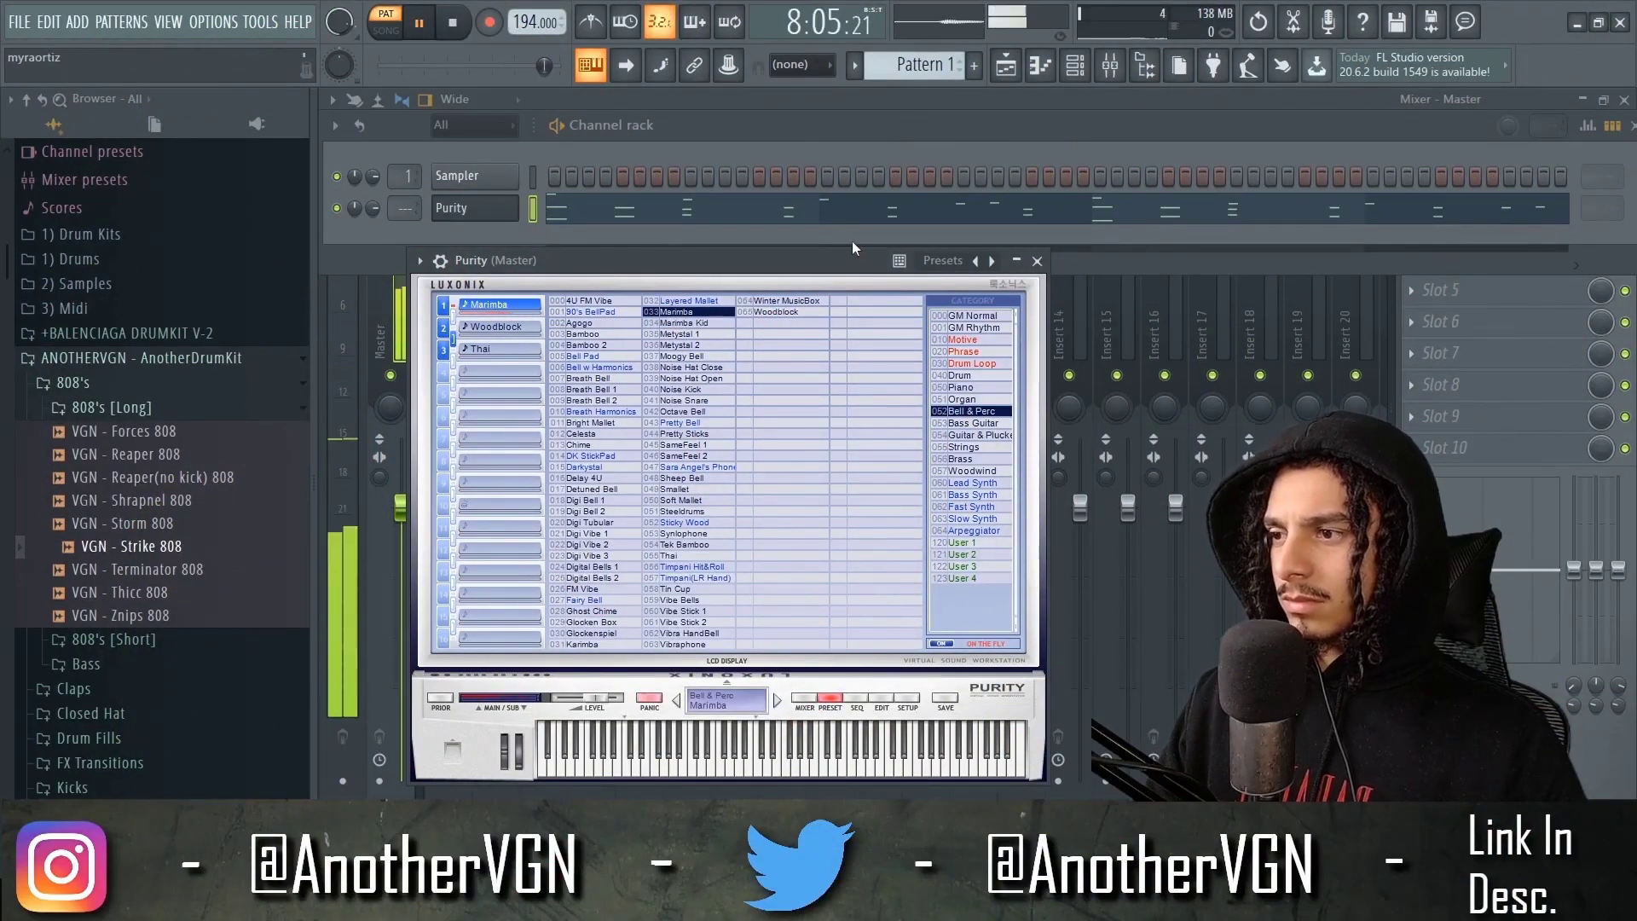
left_click(1037, 262)
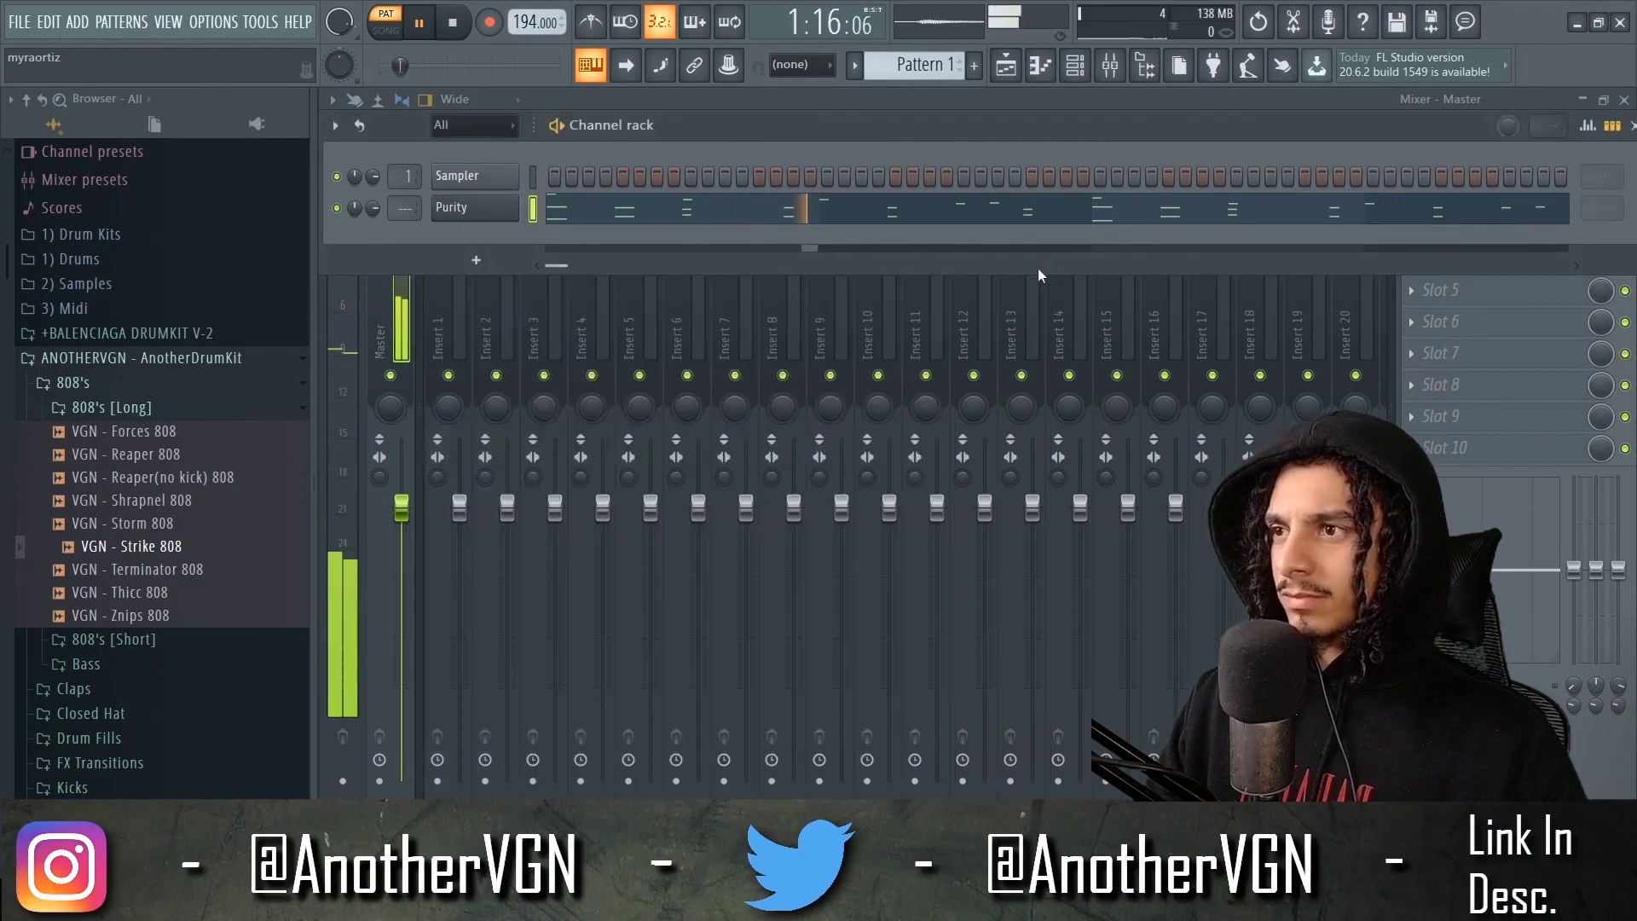
key("space")
right_click(484, 205)
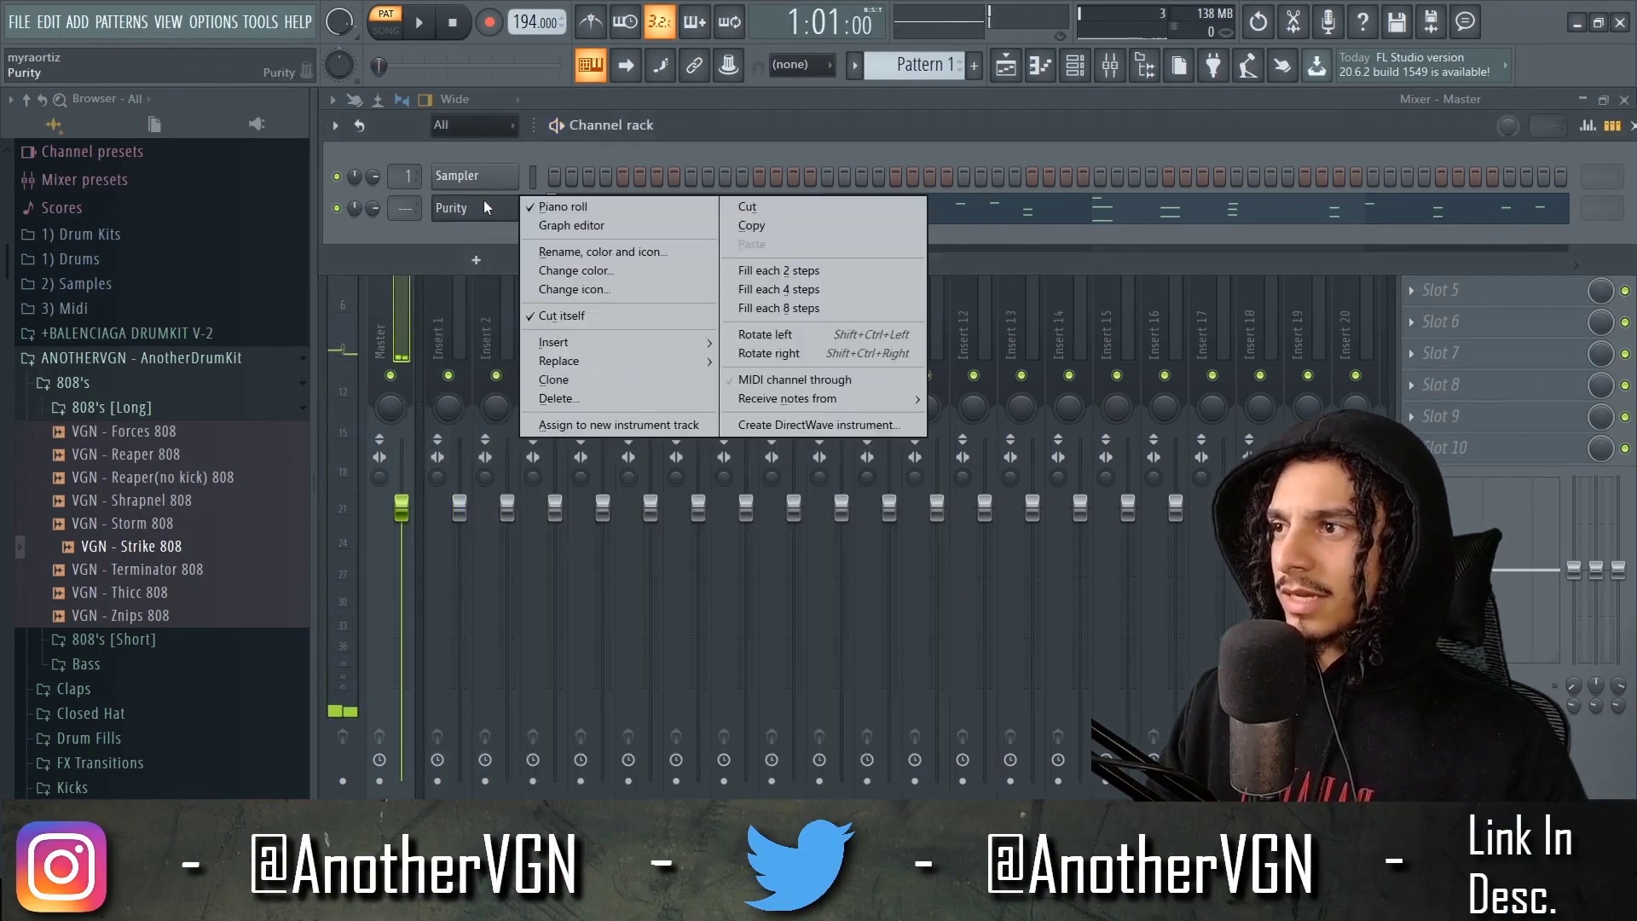
left_click(566, 380)
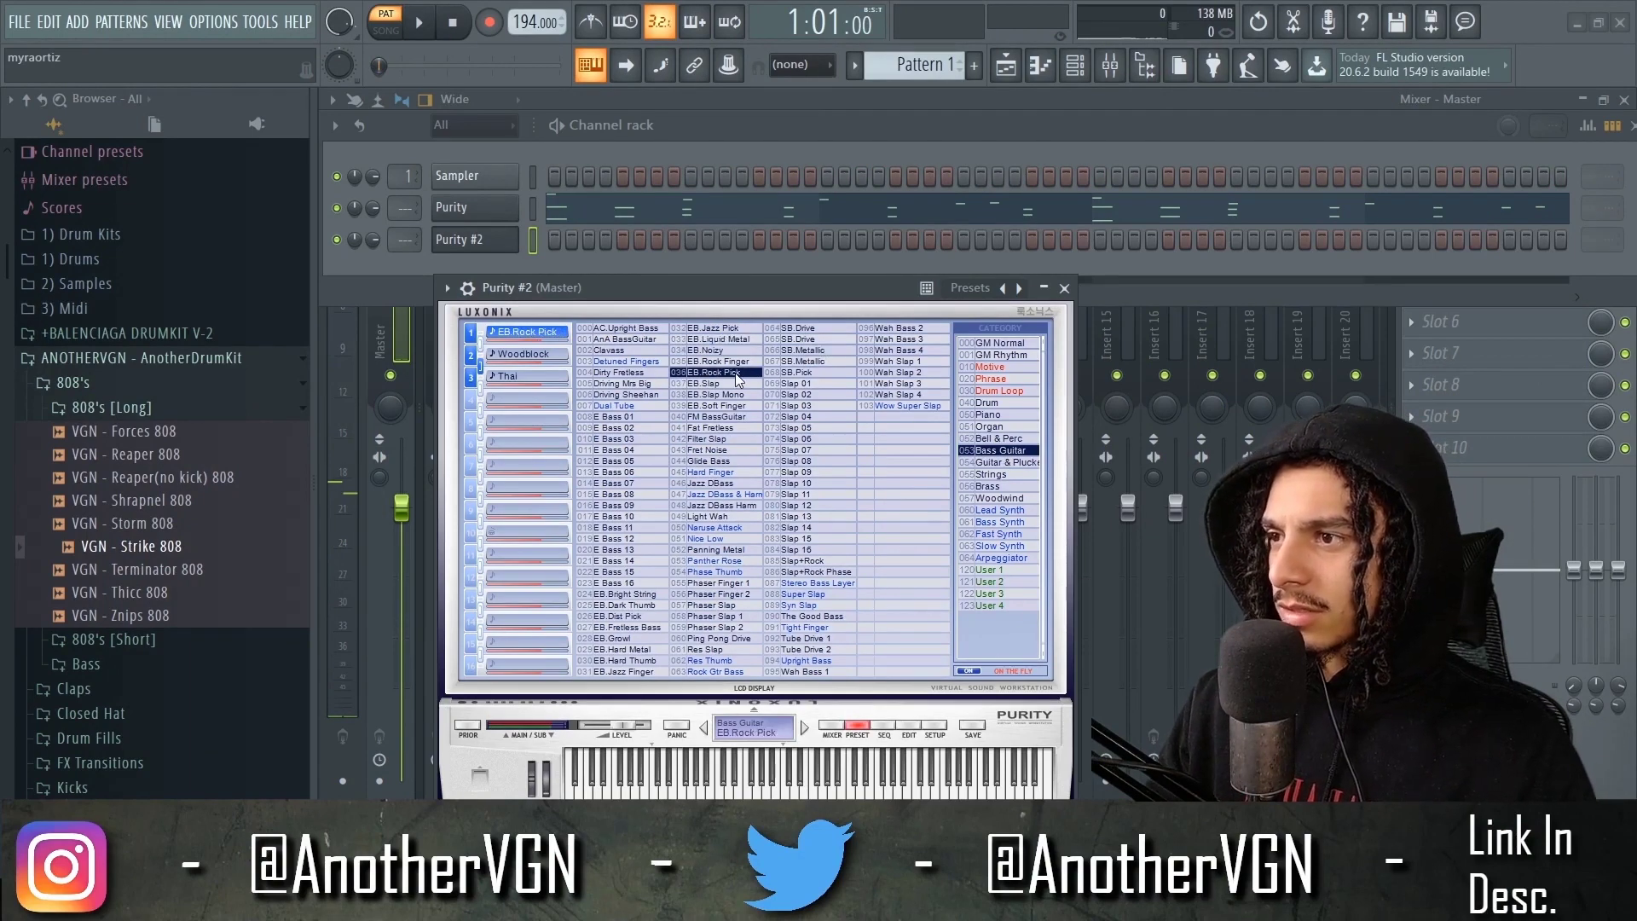
- Write an eight-bar bass line in the Purity #2 piano roll, with a B4 note near the end of bar 8
key("F7")
key("space")
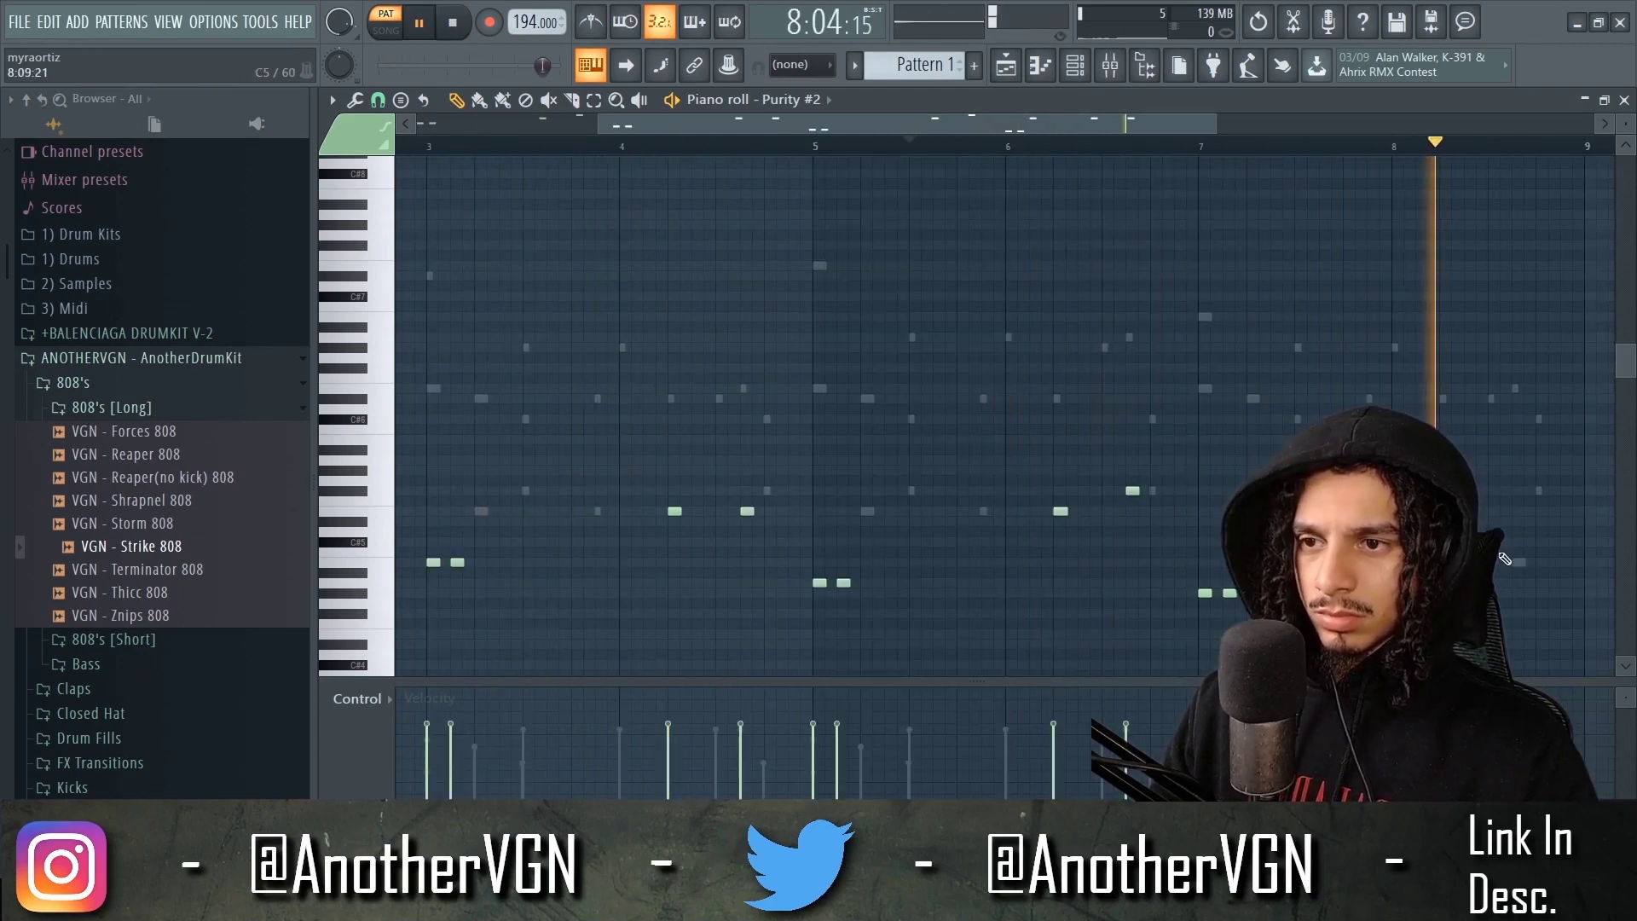
key("space")
double_click(1514, 571)
key("Escape")
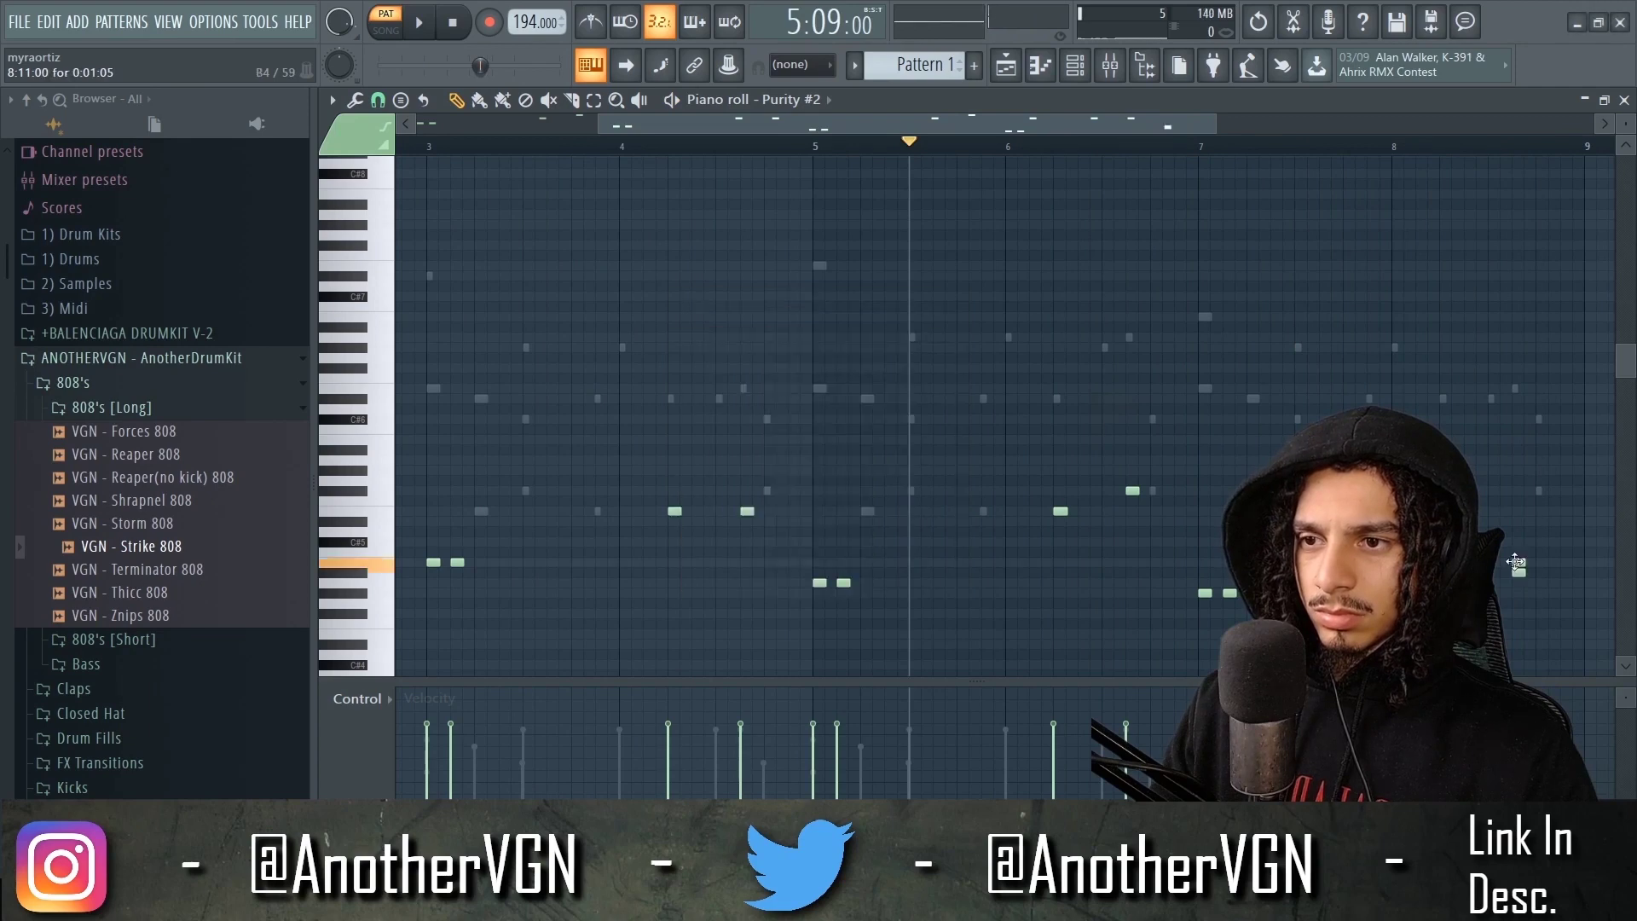
key("space")
- Replace the melody channel's Purity instrument with Xpand!2, load its 18 Xylophone preset and close the instrument after playback
key("F6")
right_click(479, 213)
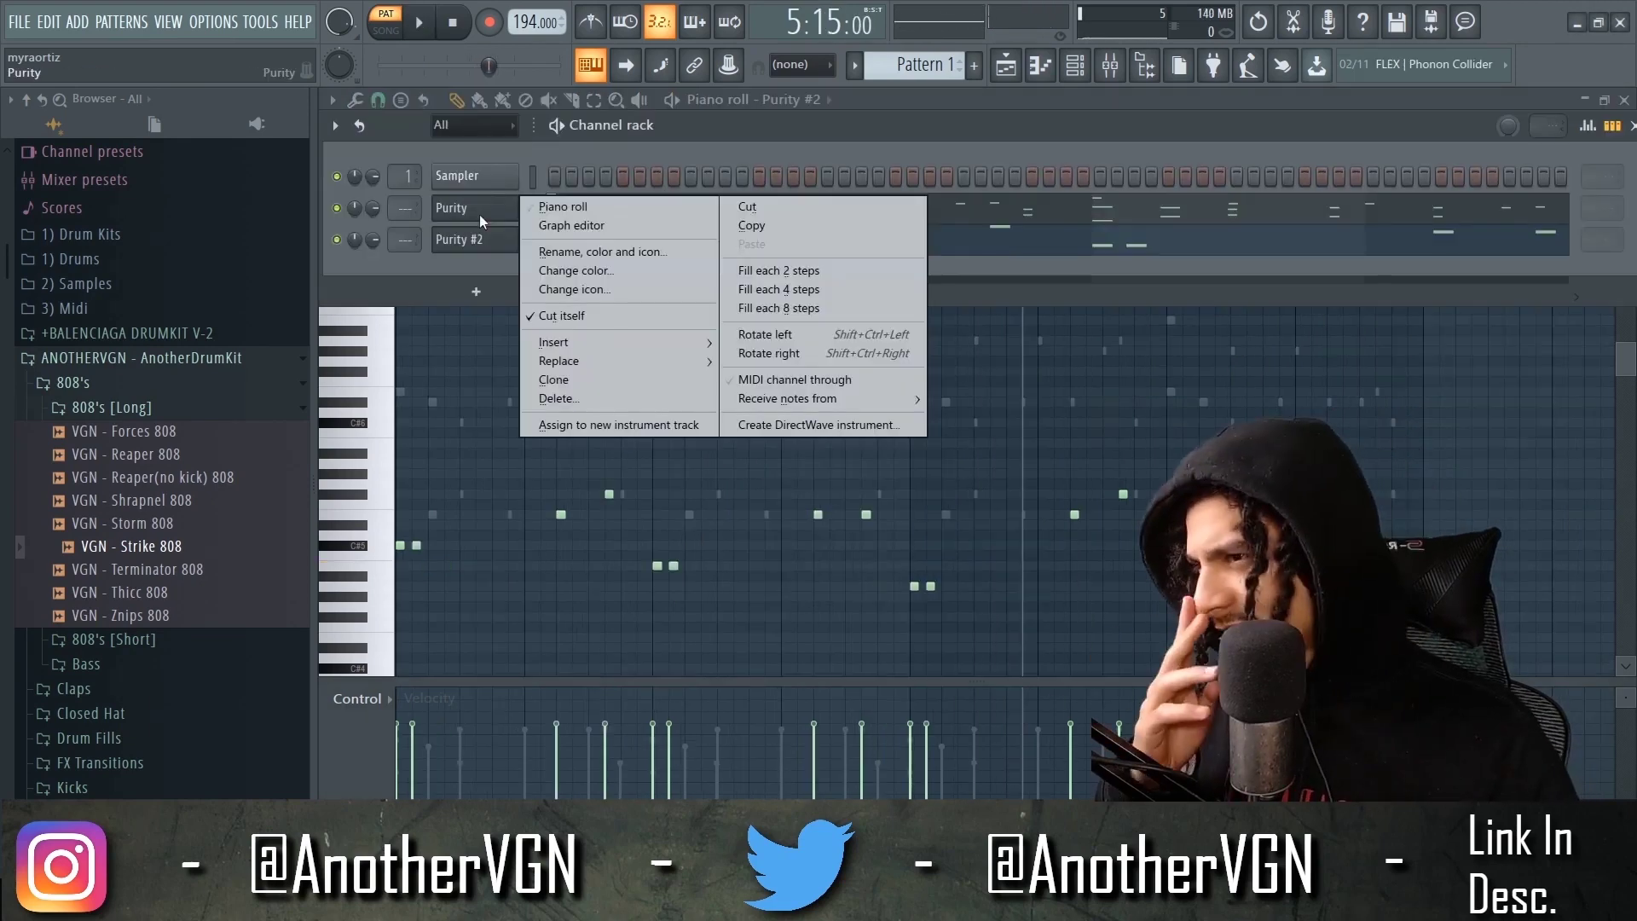
mouse_move(697, 365)
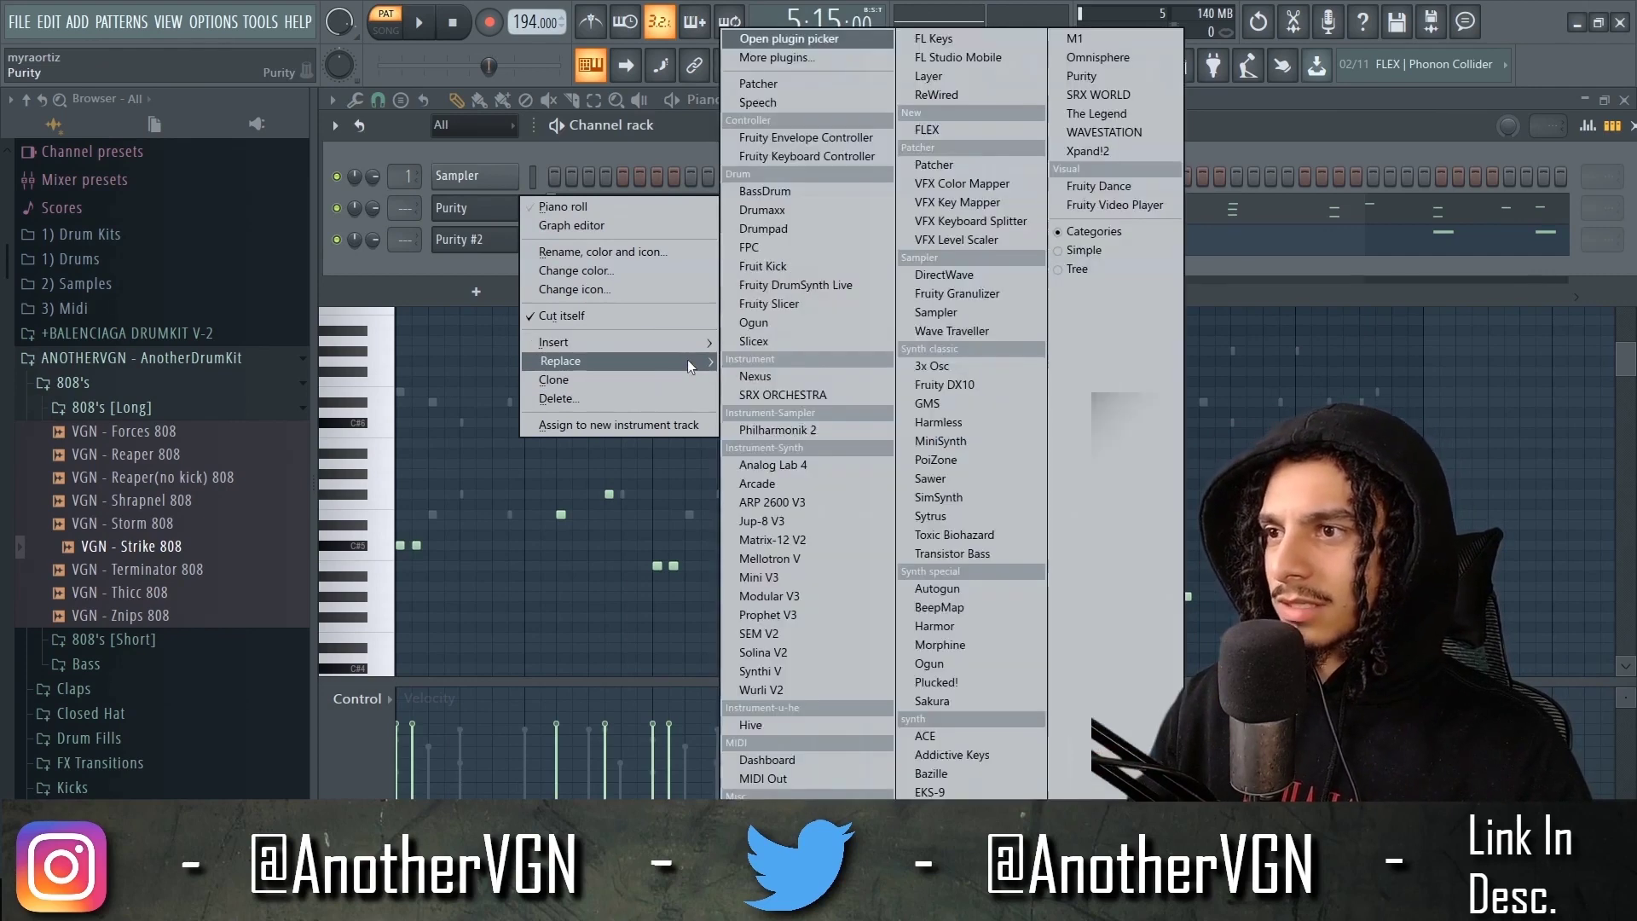
left_click(1092, 152)
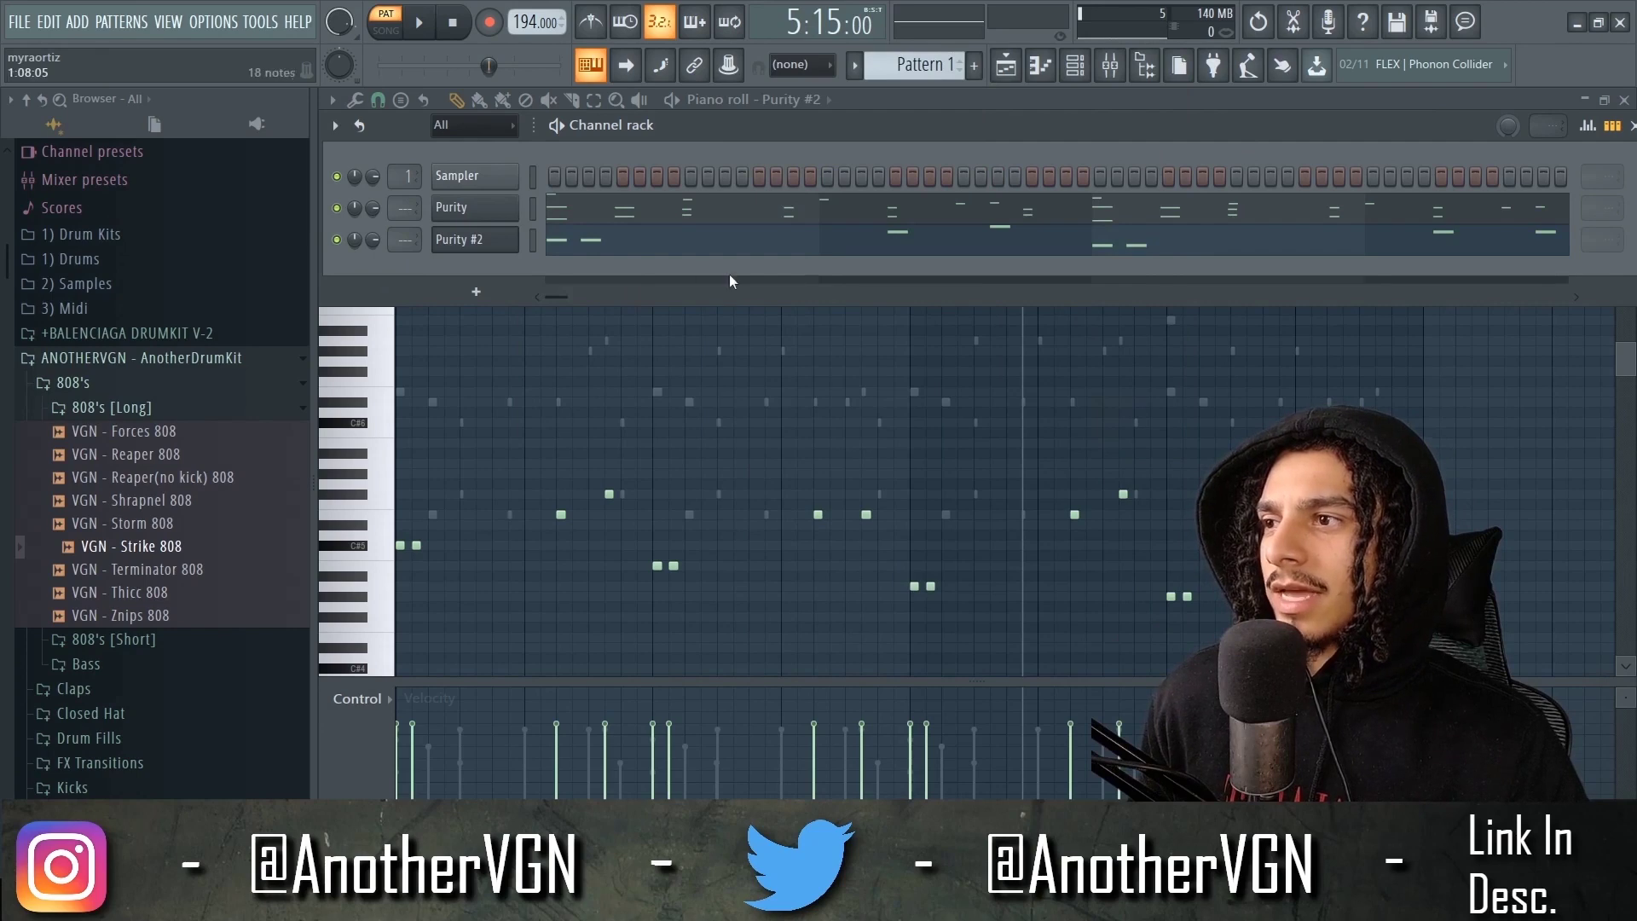
right_click(492, 214)
mouse_move(644, 361)
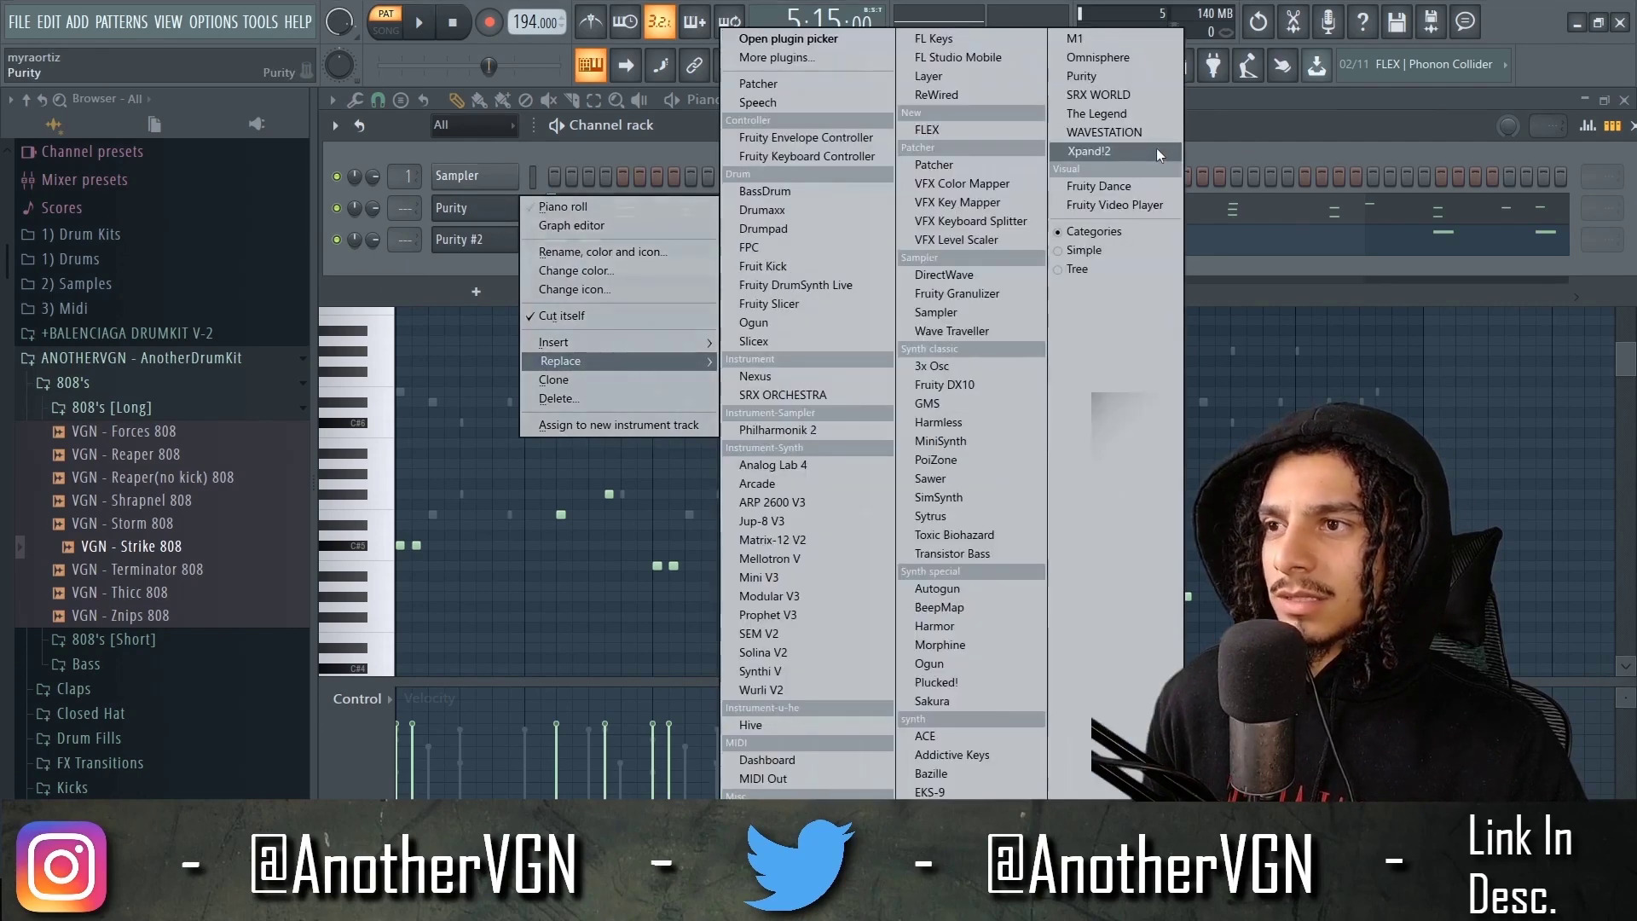
left_click(1119, 150)
key("space")
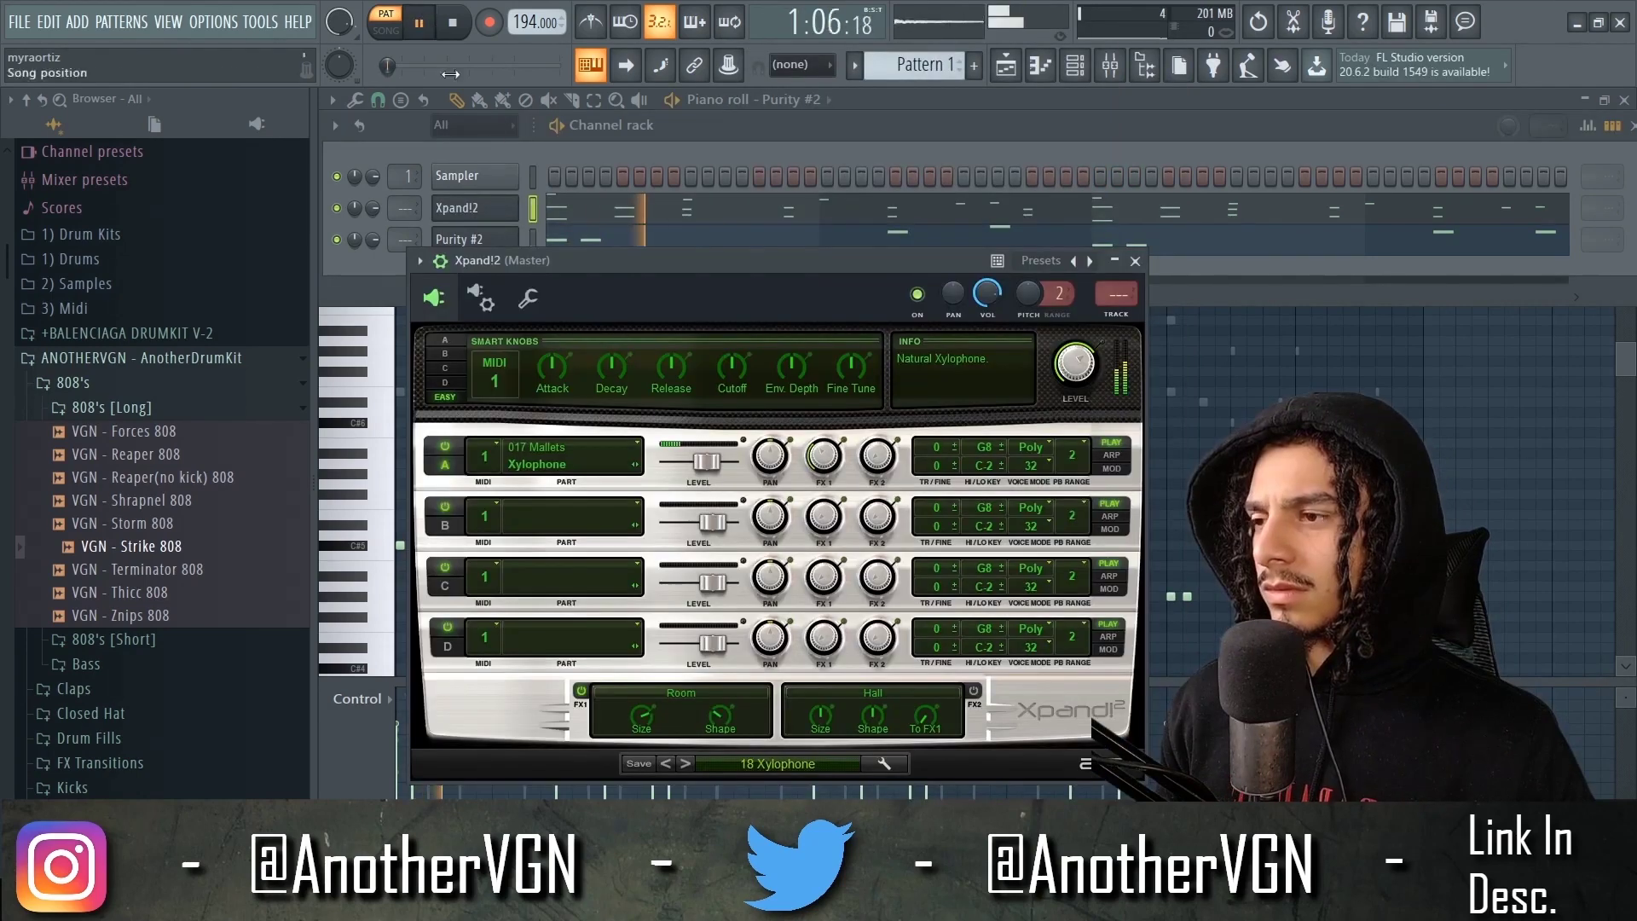
left_click(1136, 260)
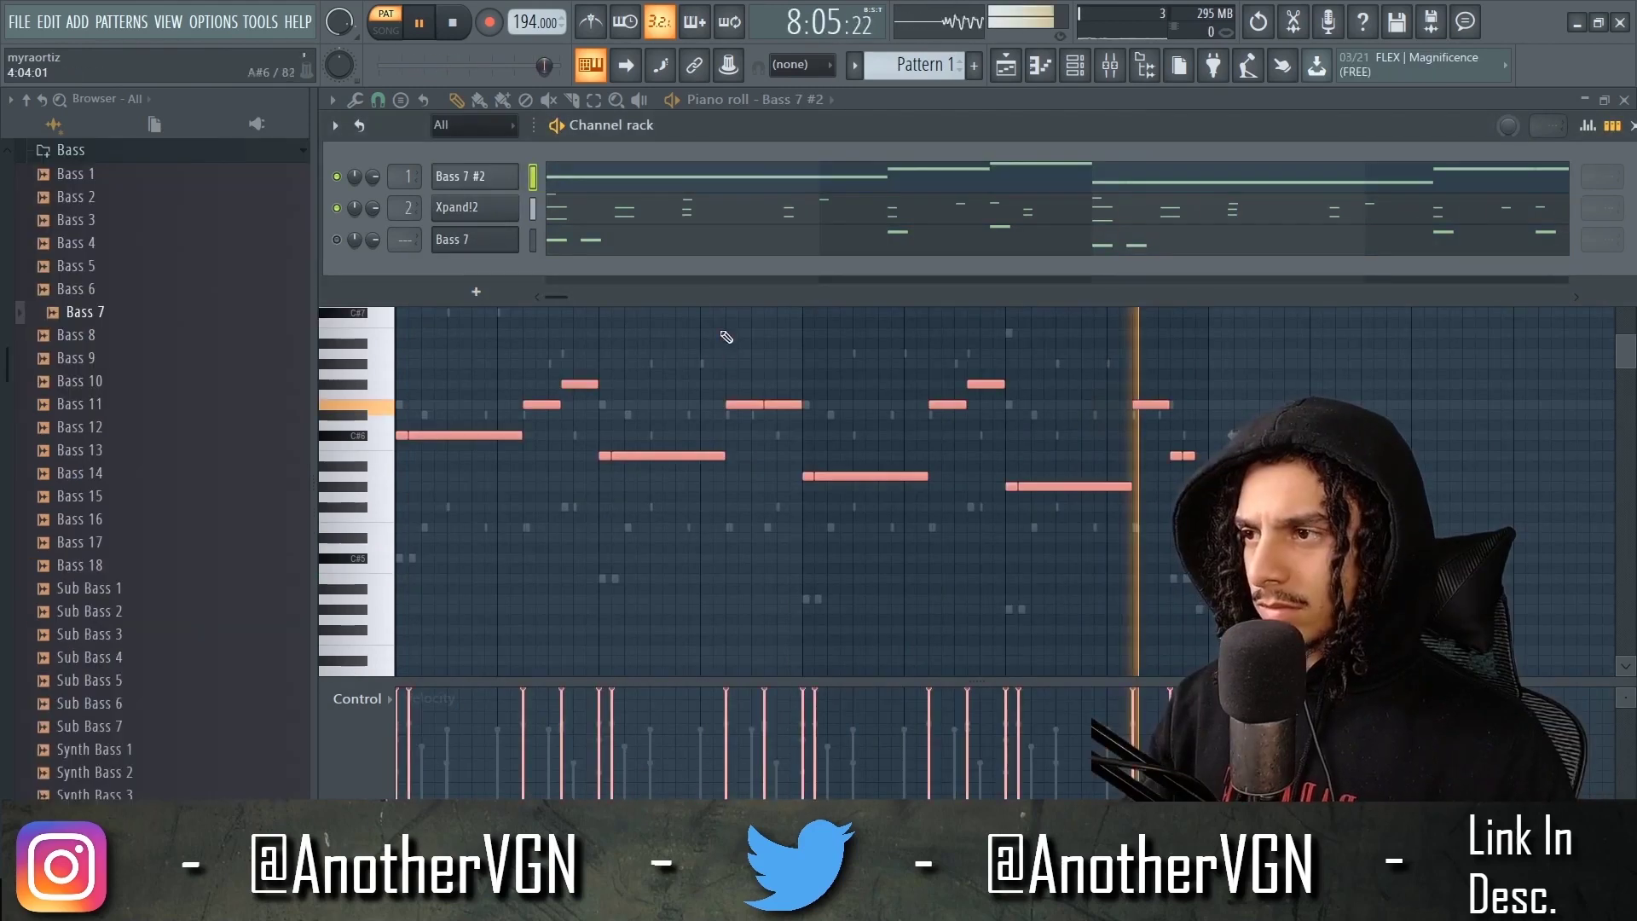
- Transpose all the Bass 7 #2 notes down one octave
left_click(725, 337)
key("ctrl+Down")
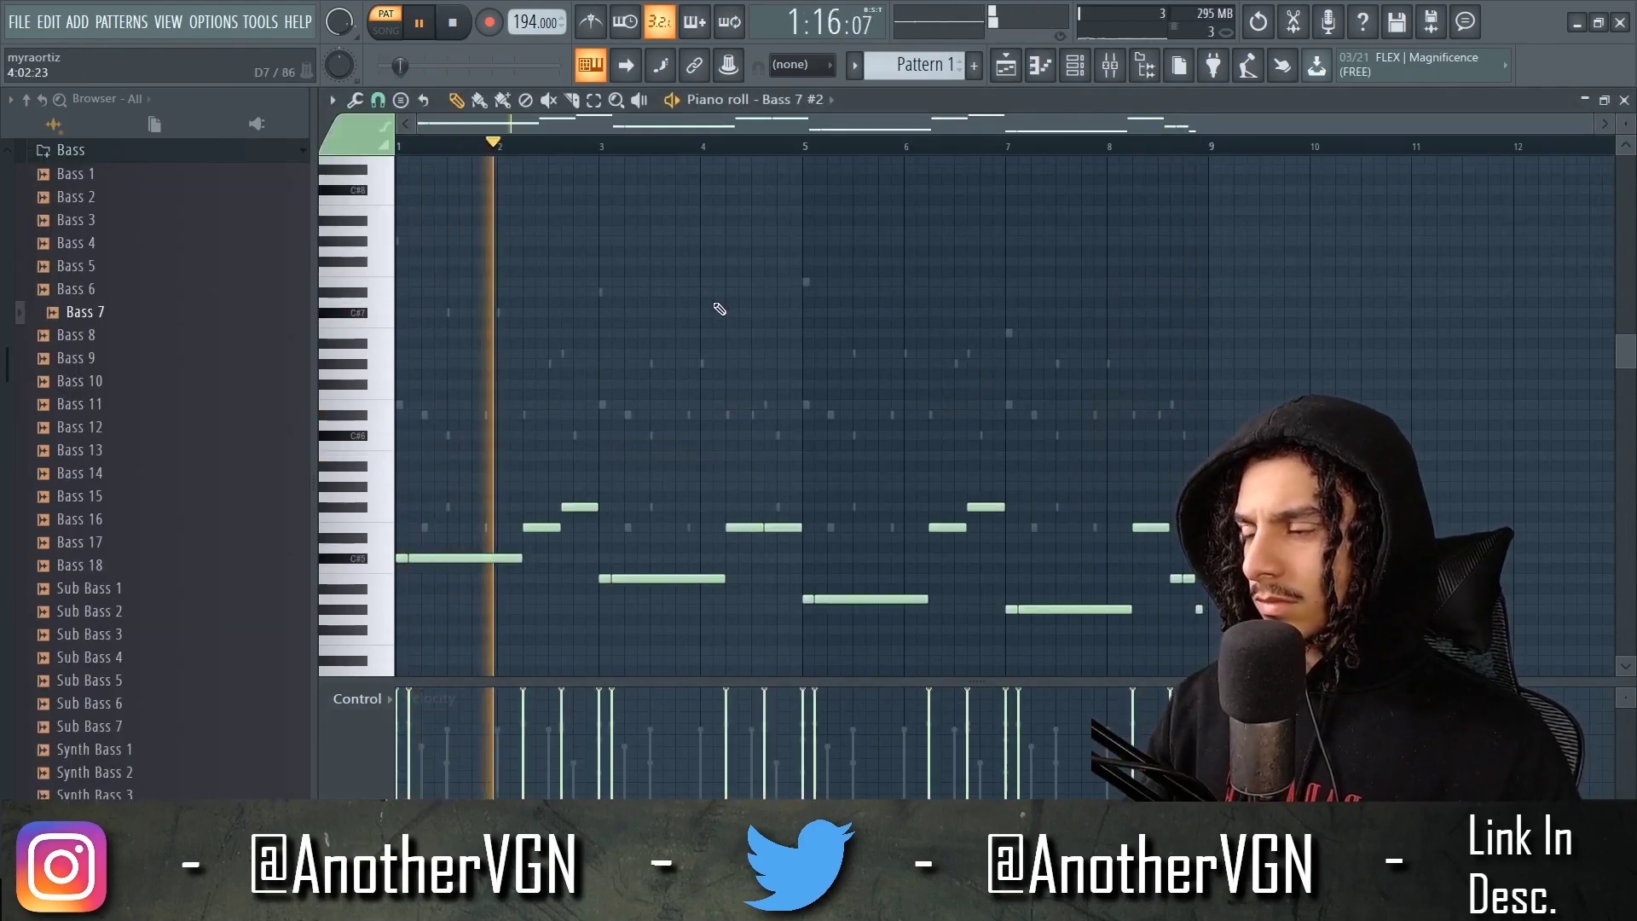
- Disable the RBass Mono effect on mixer Insert 1, enable Guitar Rig 5_3 and adjust the track's volume
key("F9")
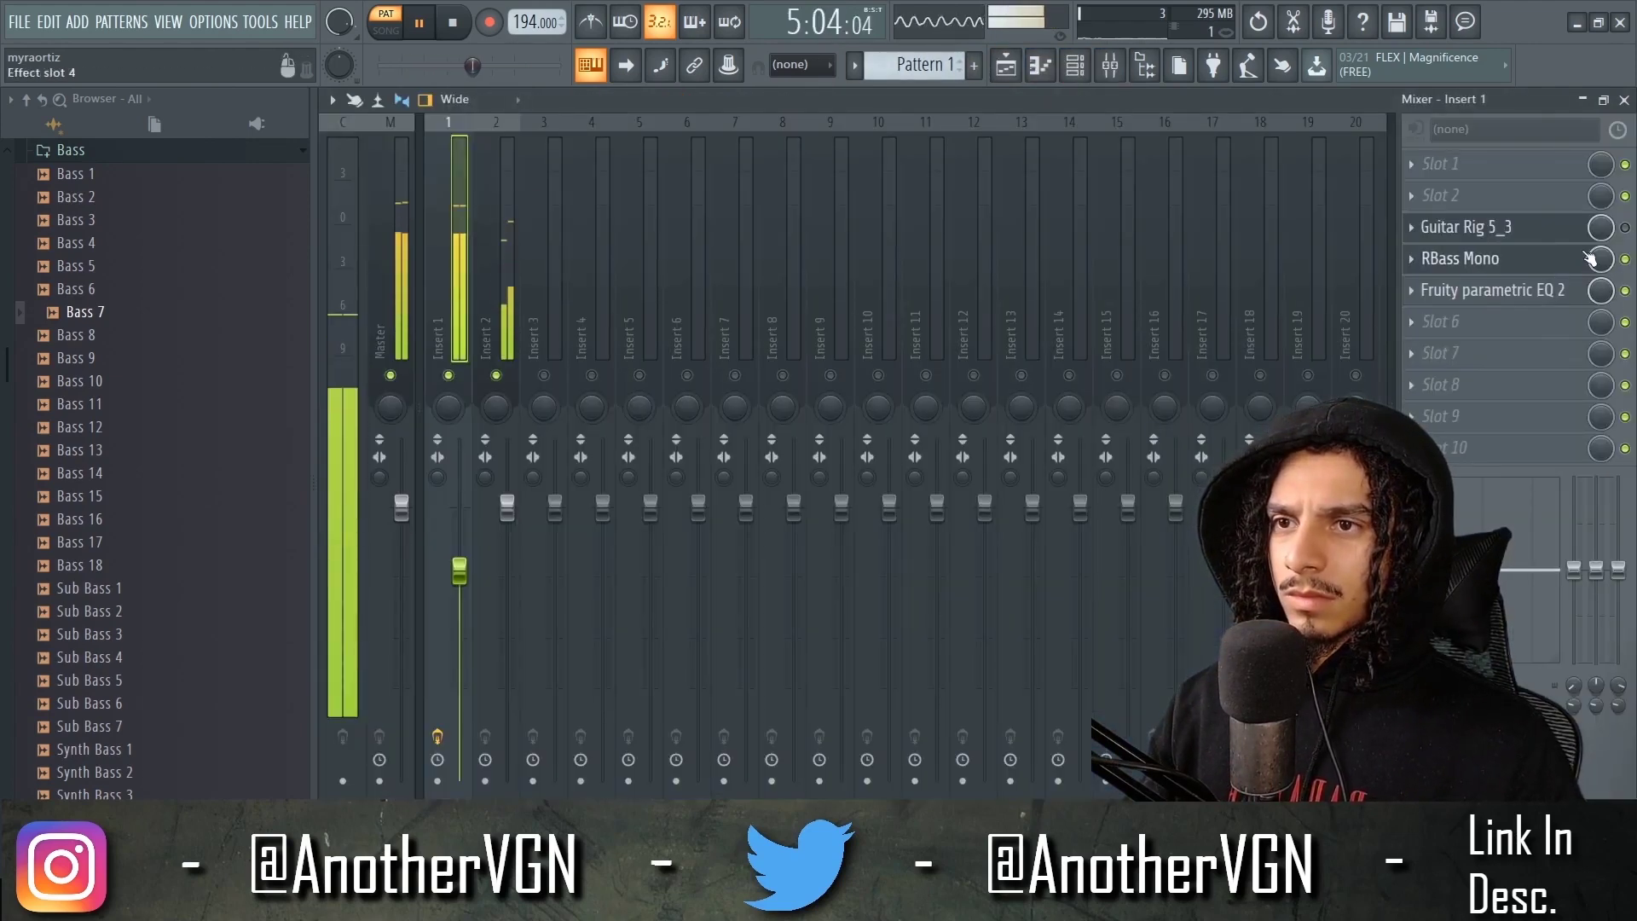
left_click(1625, 259)
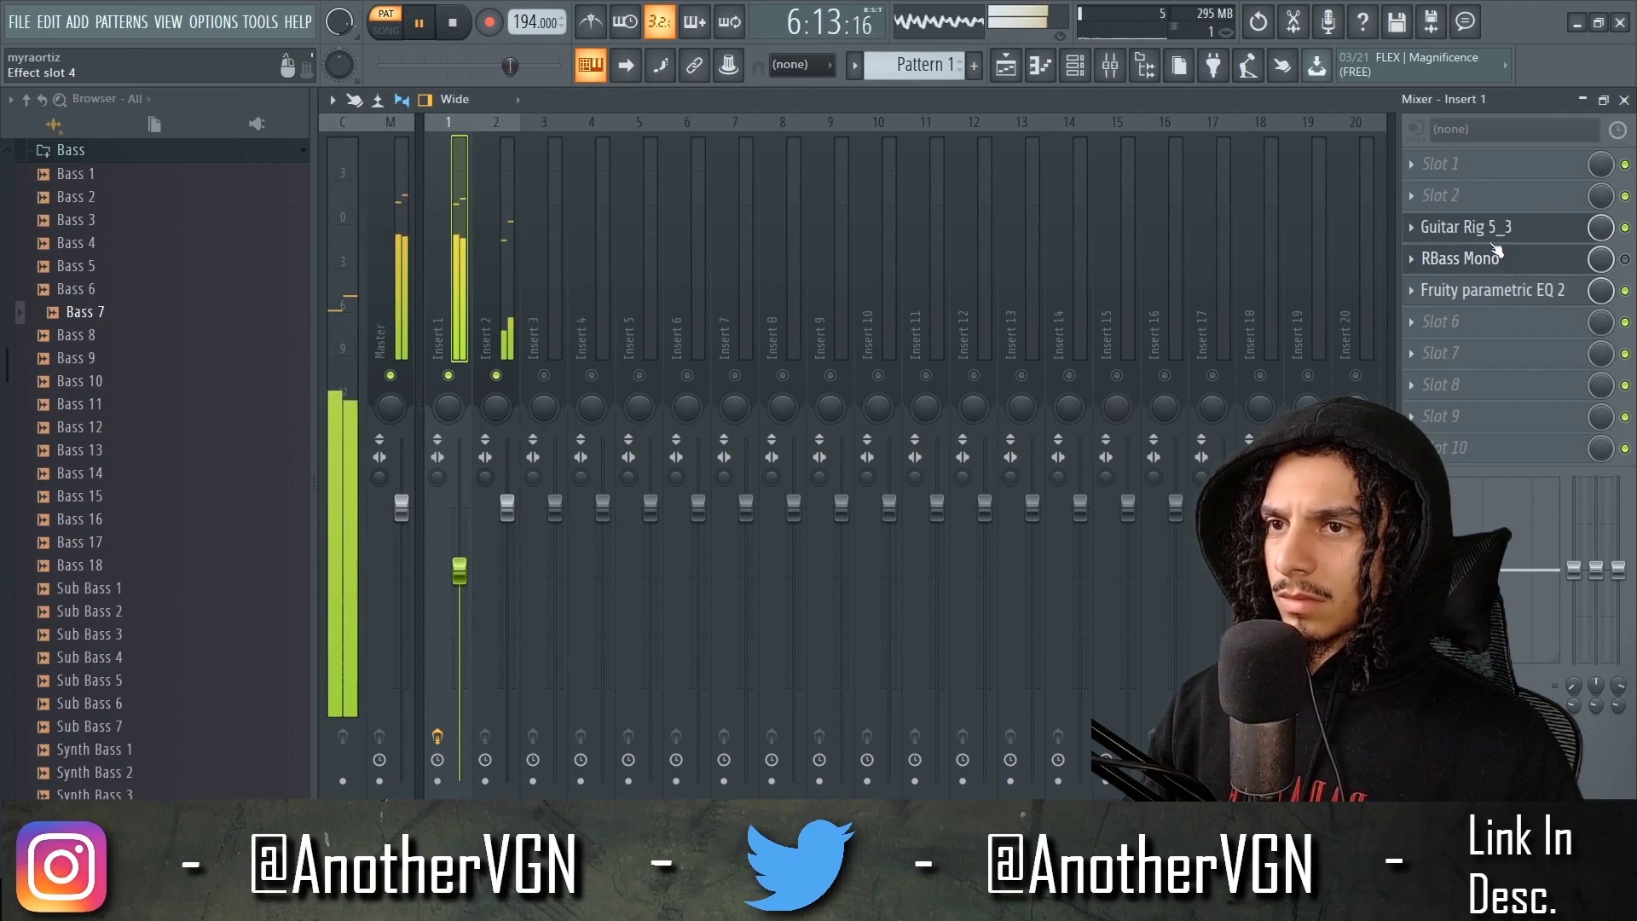
left_click_drag(468, 580, 468, 574)
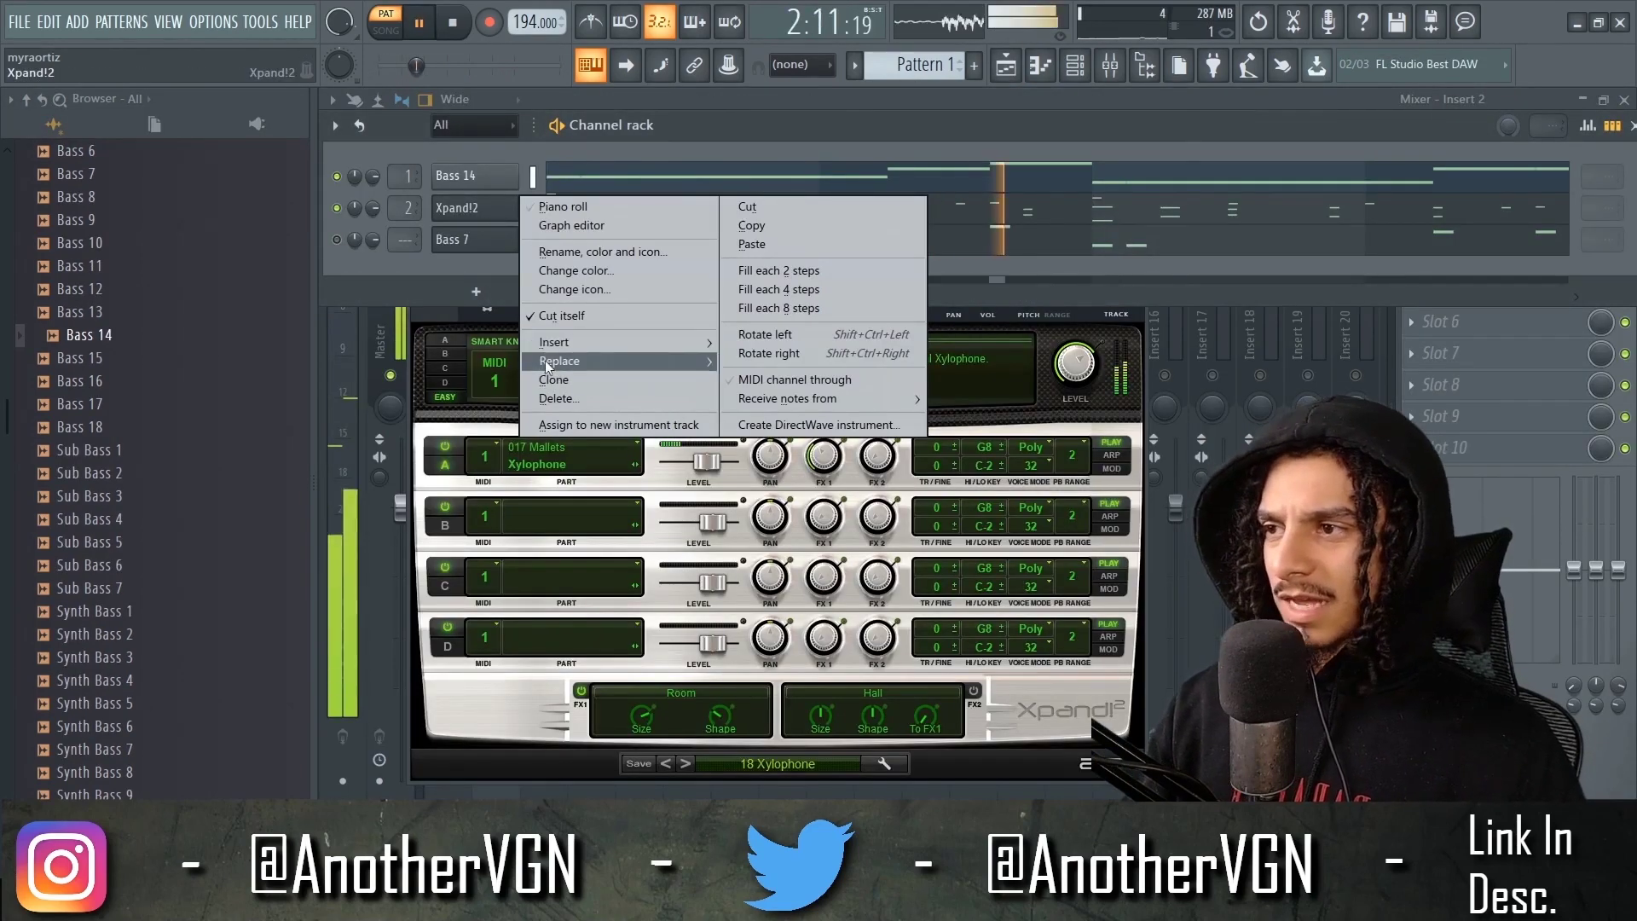
- Replace the Xpand!2 instrument with Nexus and add a Hive layer of the melody routed to mixer Insert 3
mouse_move(545, 362)
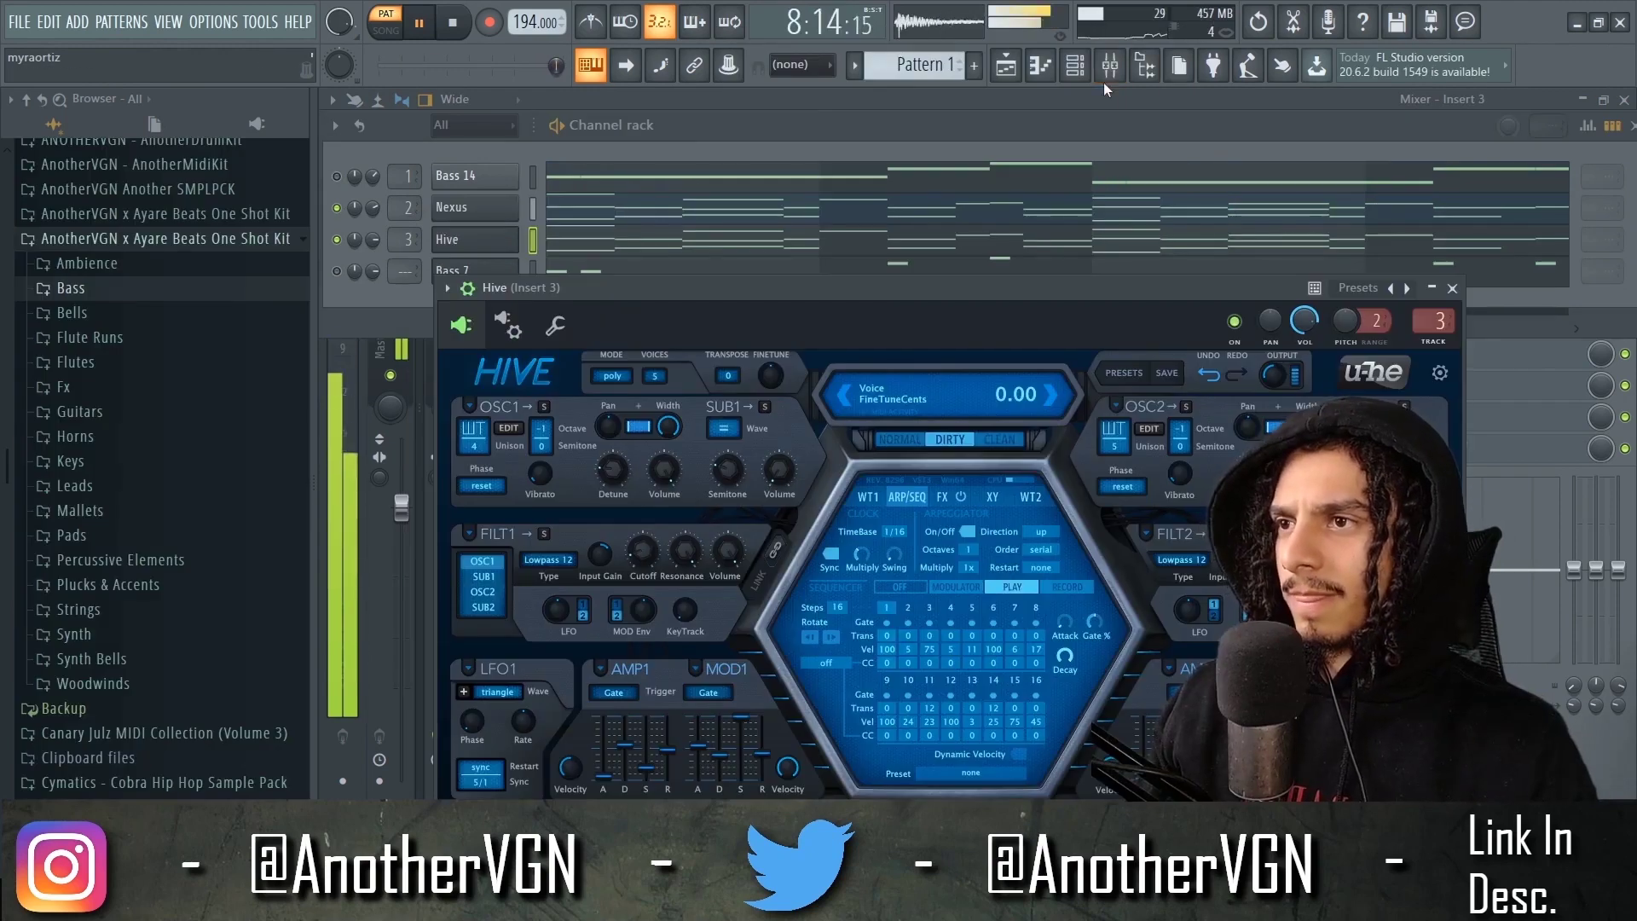
left_click(1110, 79)
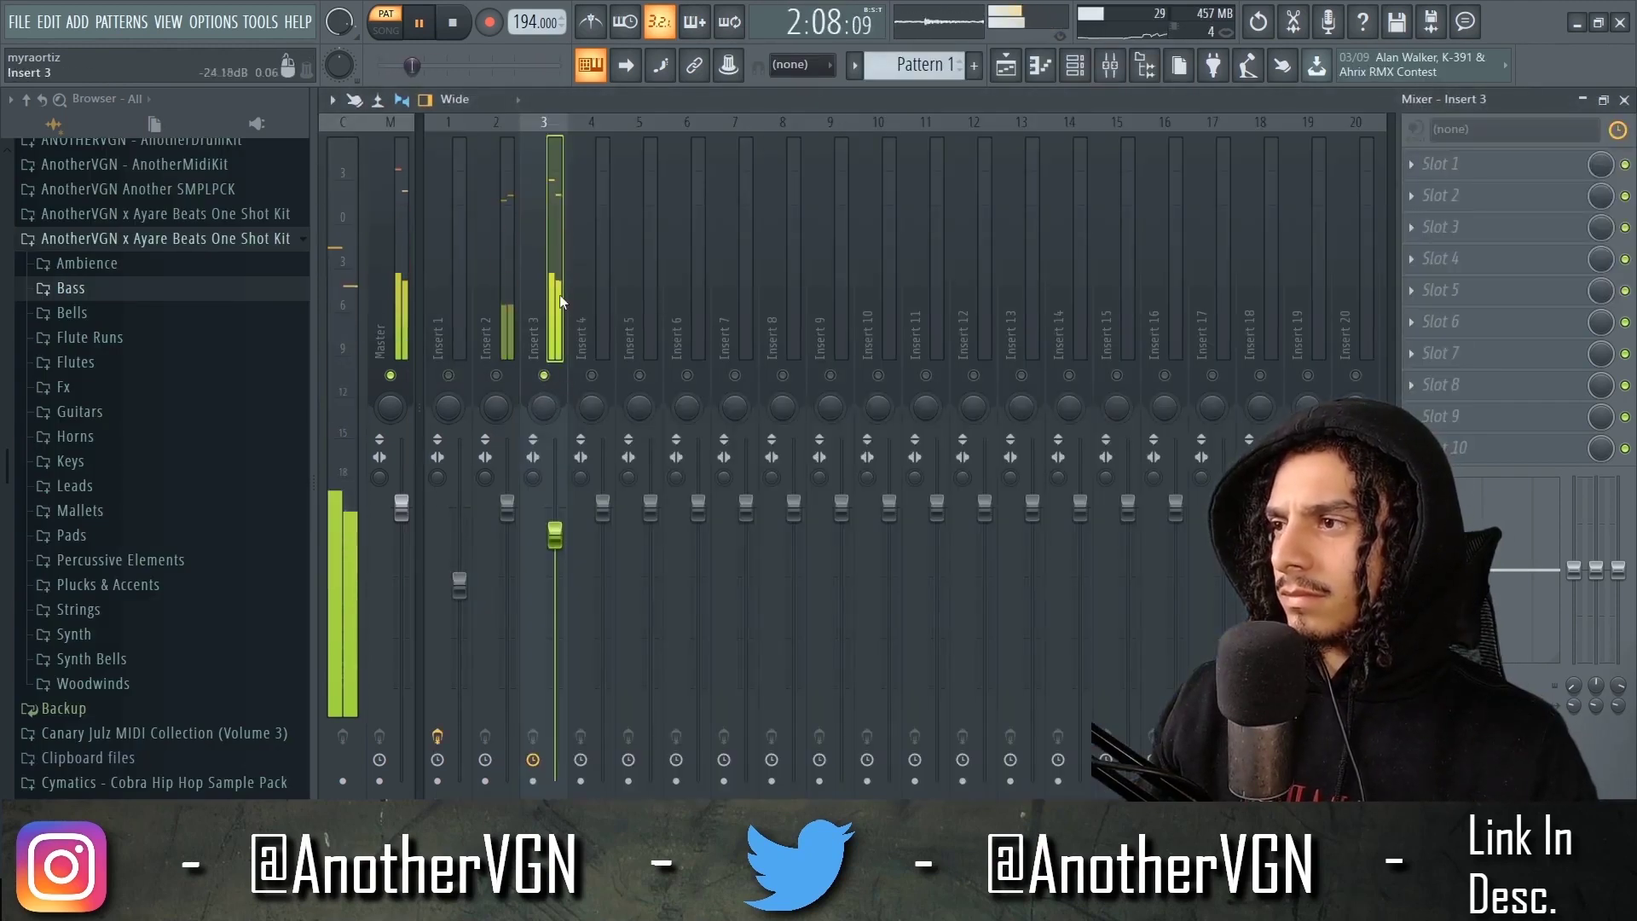
- Load HalfTime-64bit in slot 2 of Insert 3, lower the track's volume and play the pattern
left_click(1500, 214)
mouse_move(1500, 221)
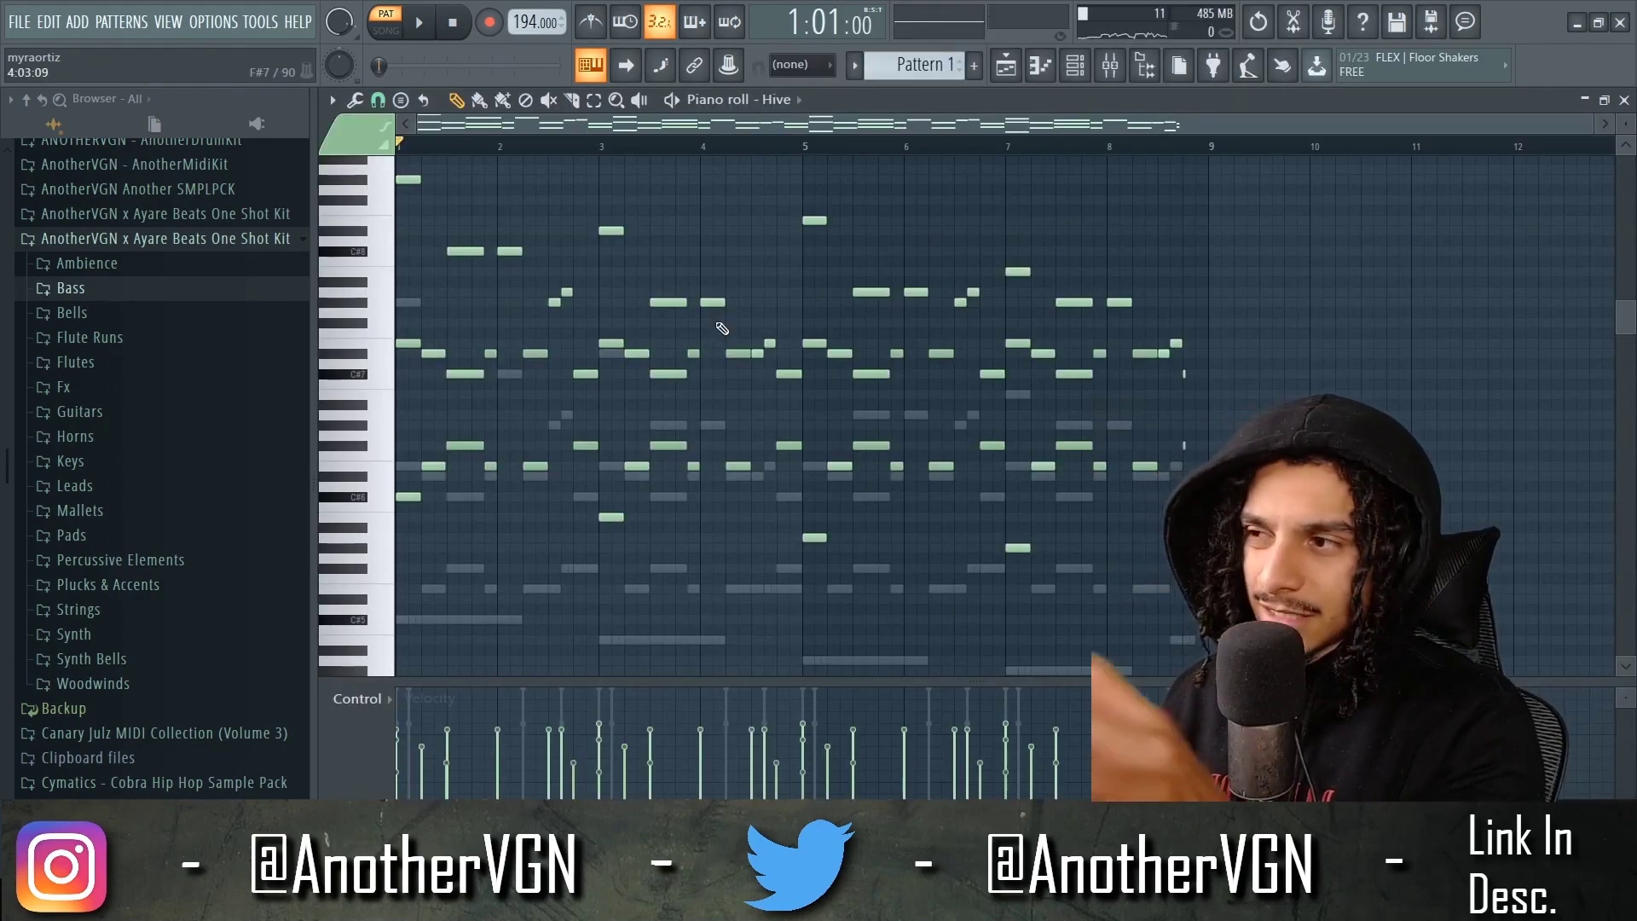
scroll(722, 328, "up", 4)
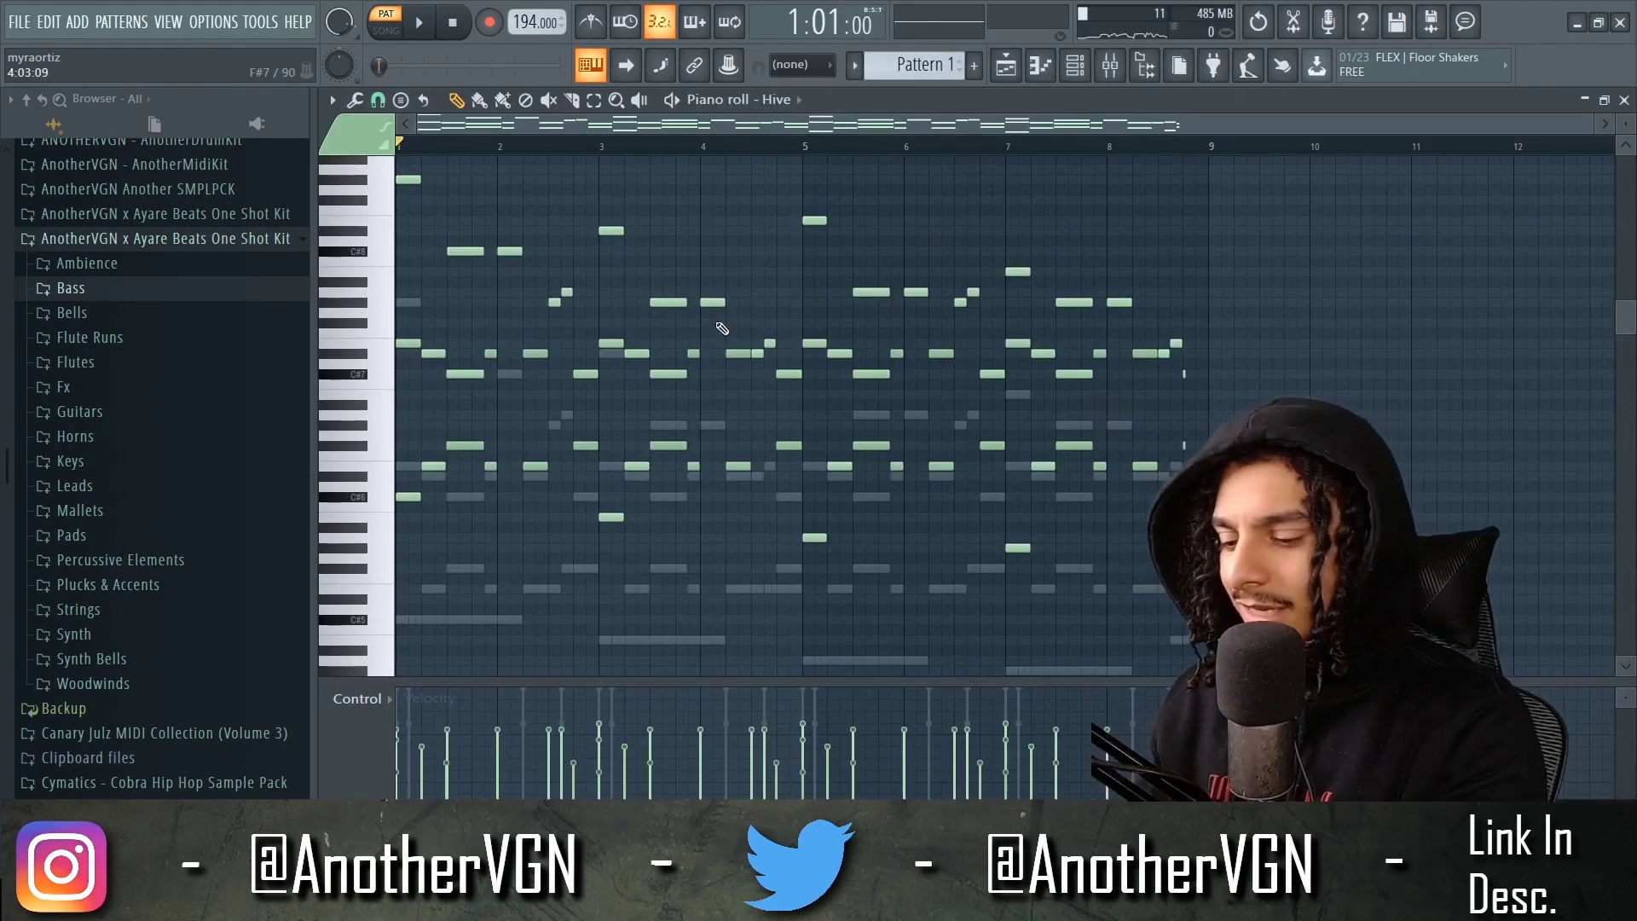
key("space")
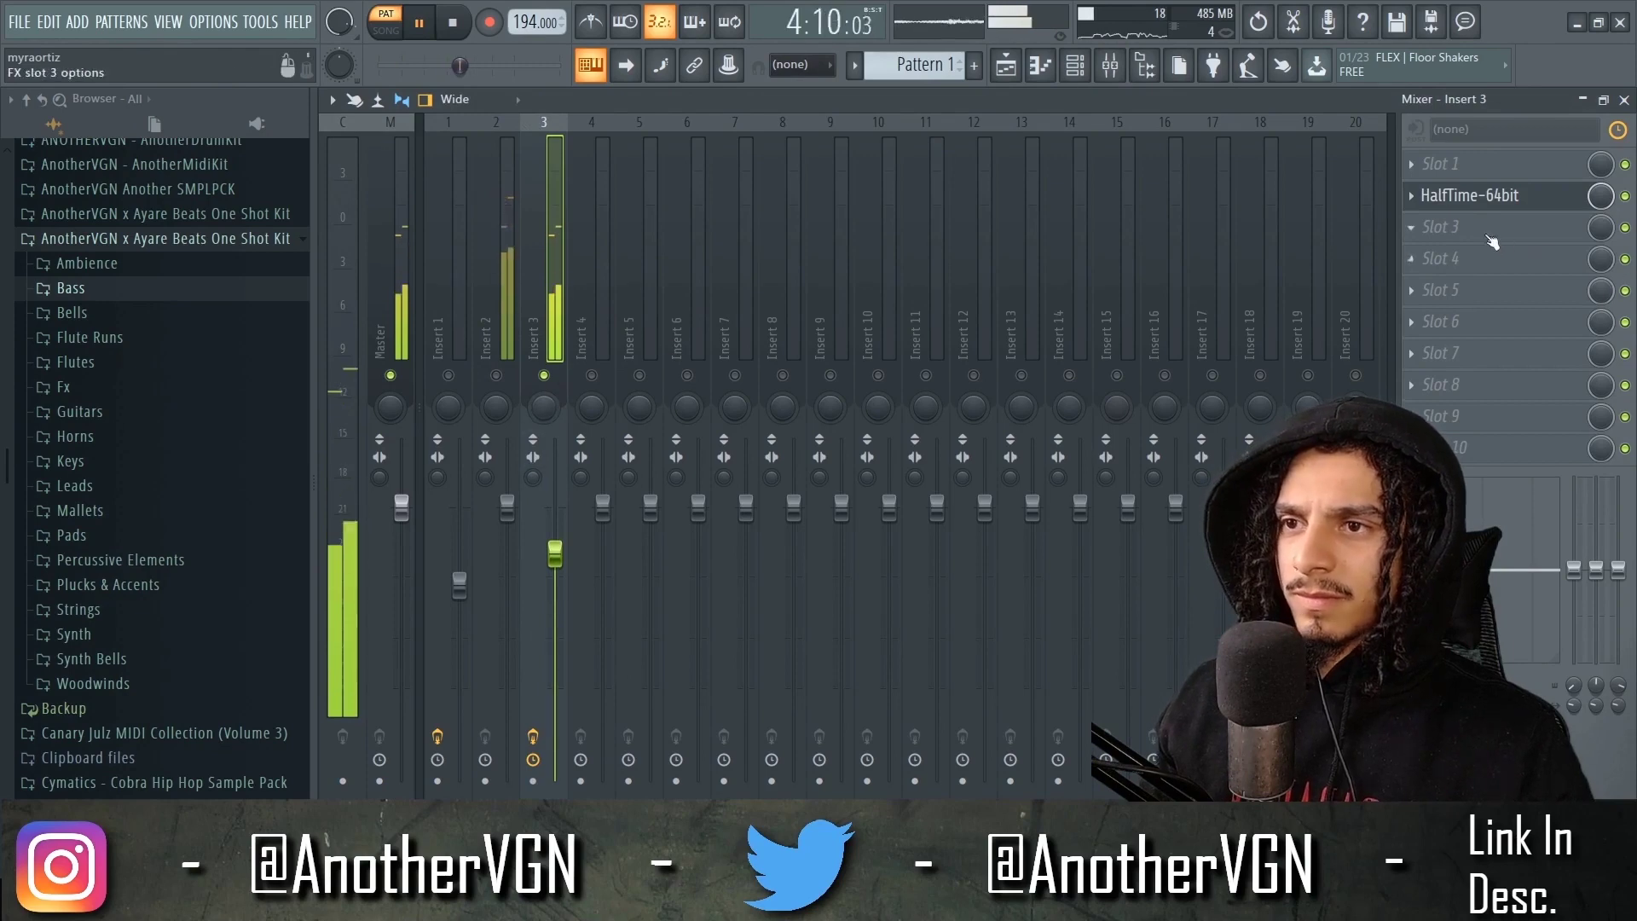
- Add Gross Beat in slot 3 of Insert 3, choose the 2 Beat Gate volume preset and audition it
key("space")
left_click(1488, 238)
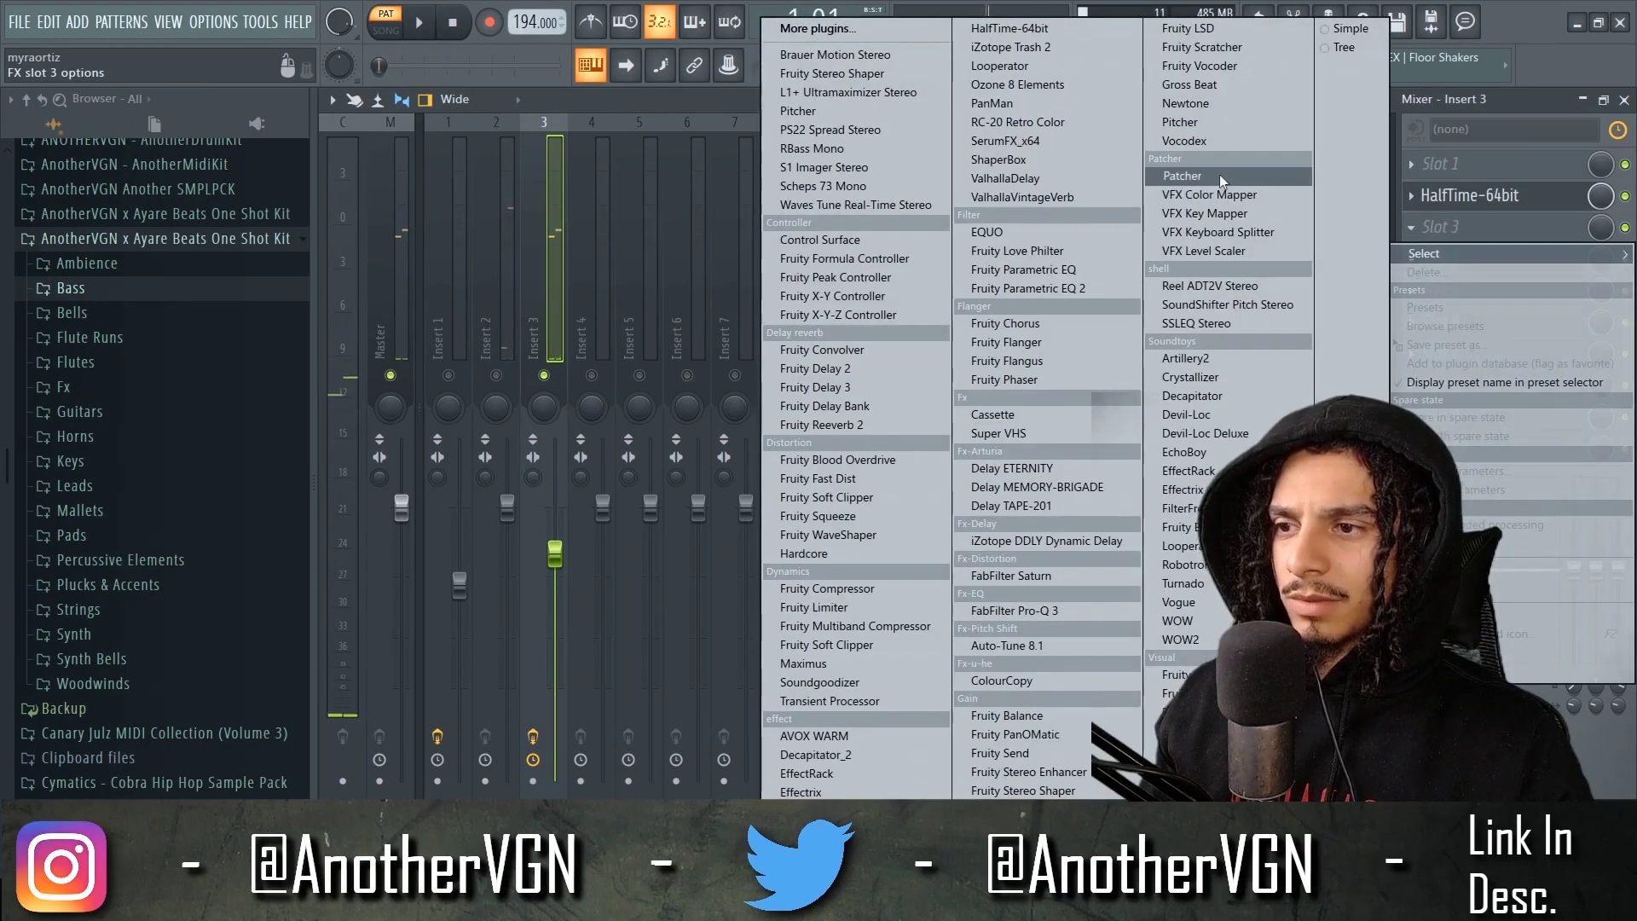
left_click(1243, 85)
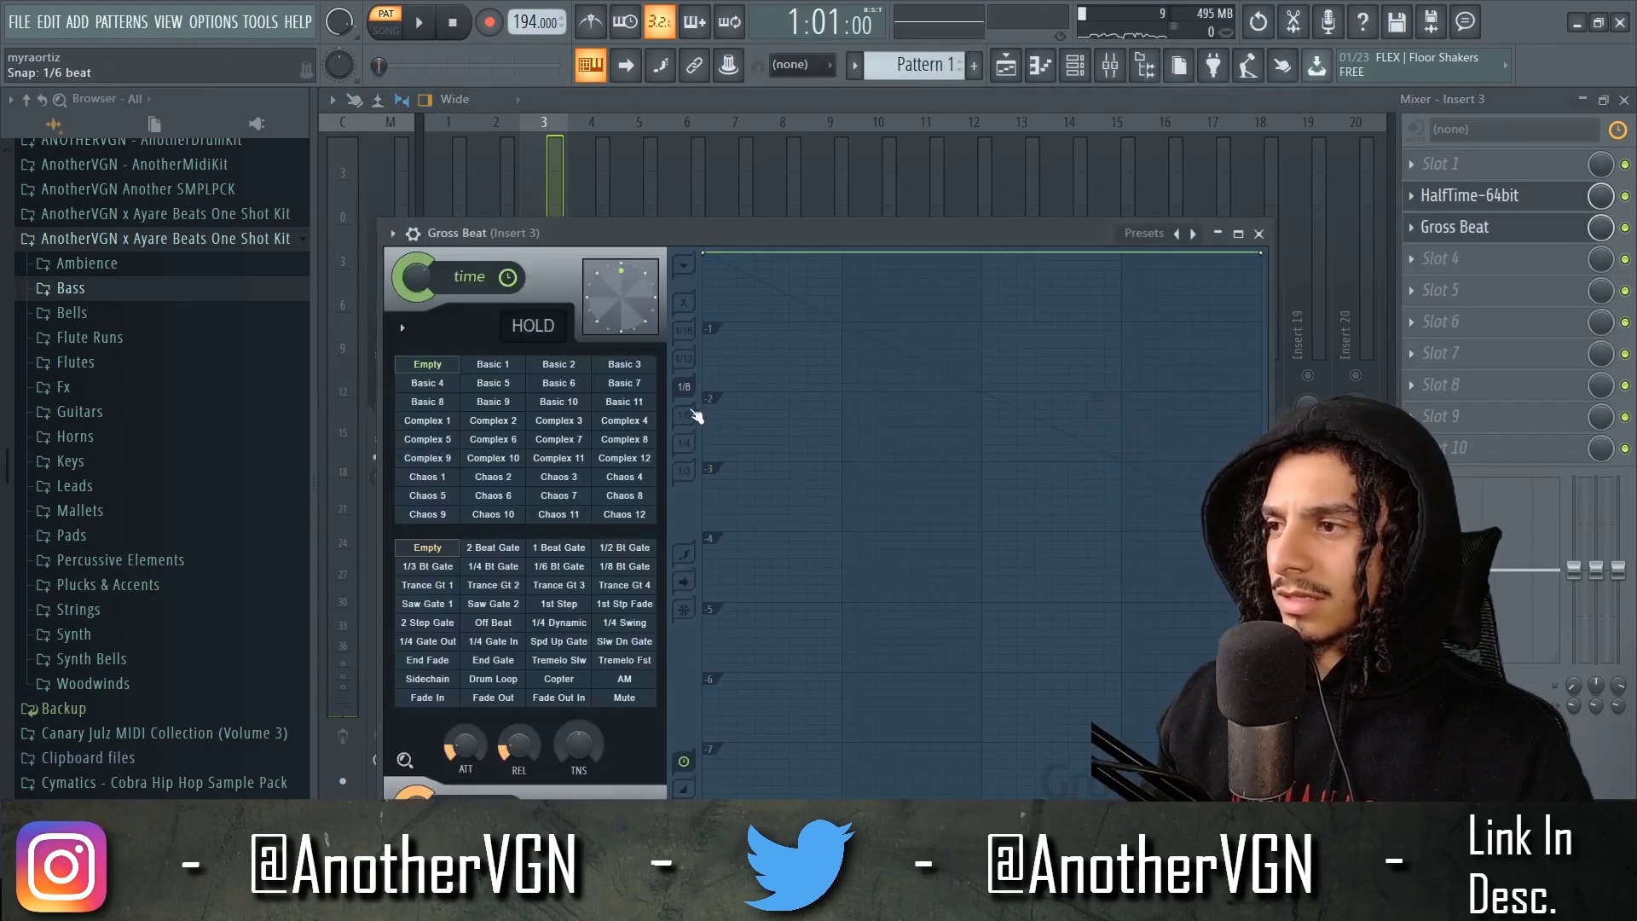
left_click(493, 547)
key("space")
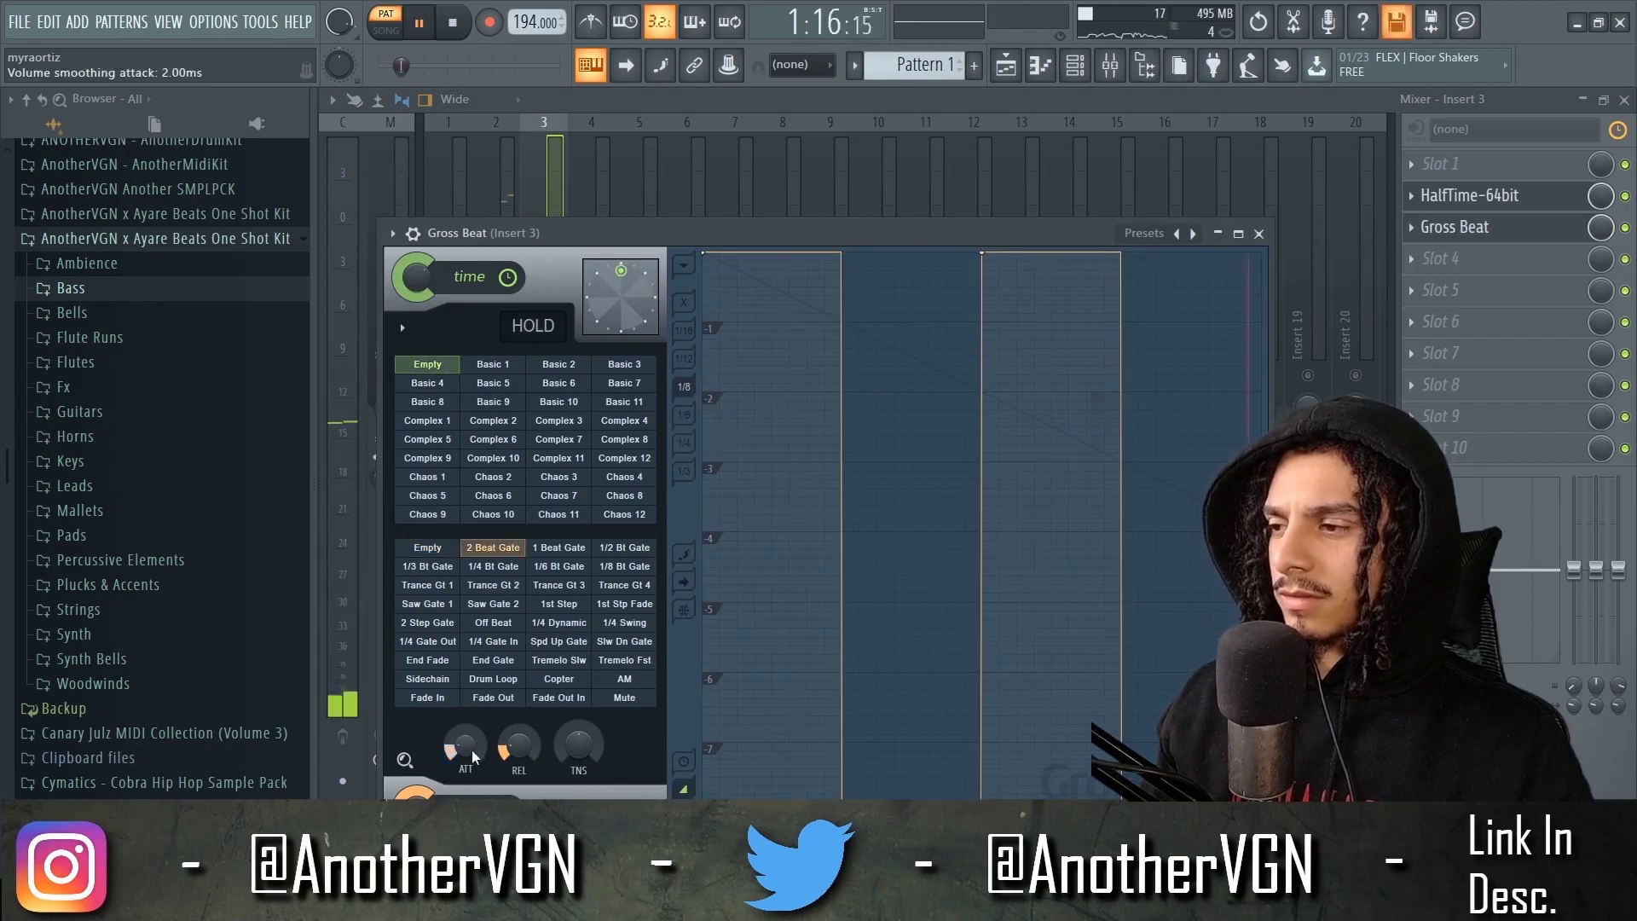
key("space")
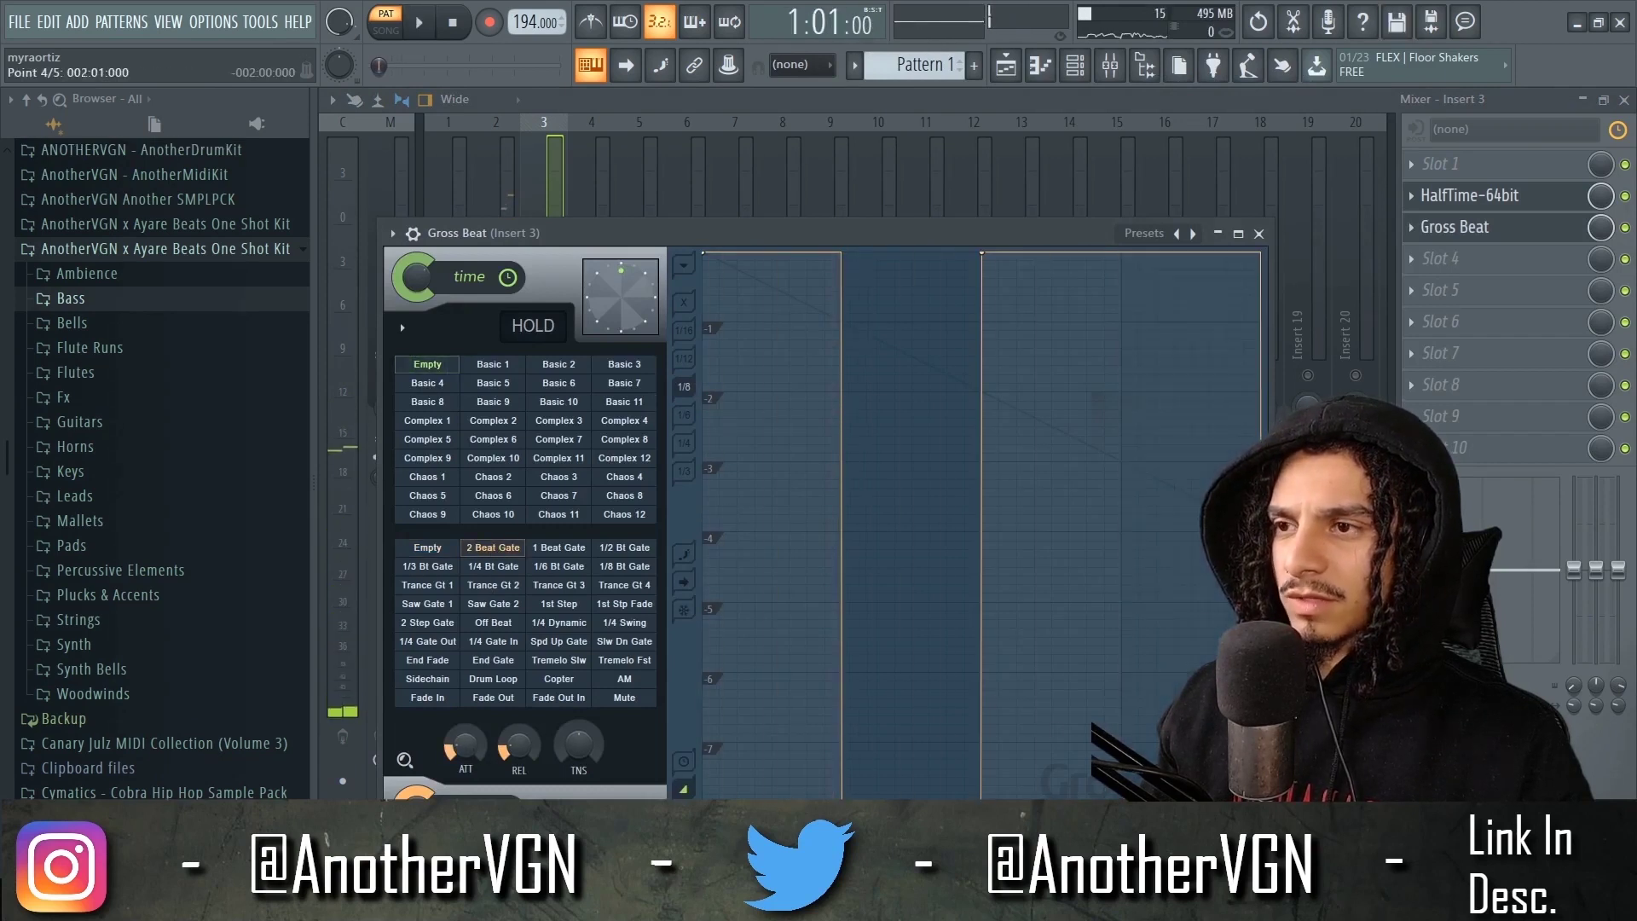
- Move the gate's reopening point in Gross Beat's volume envelope to three quarters of its length and close the plugin after playback
left_click_drag(982, 259, 1074, 256)
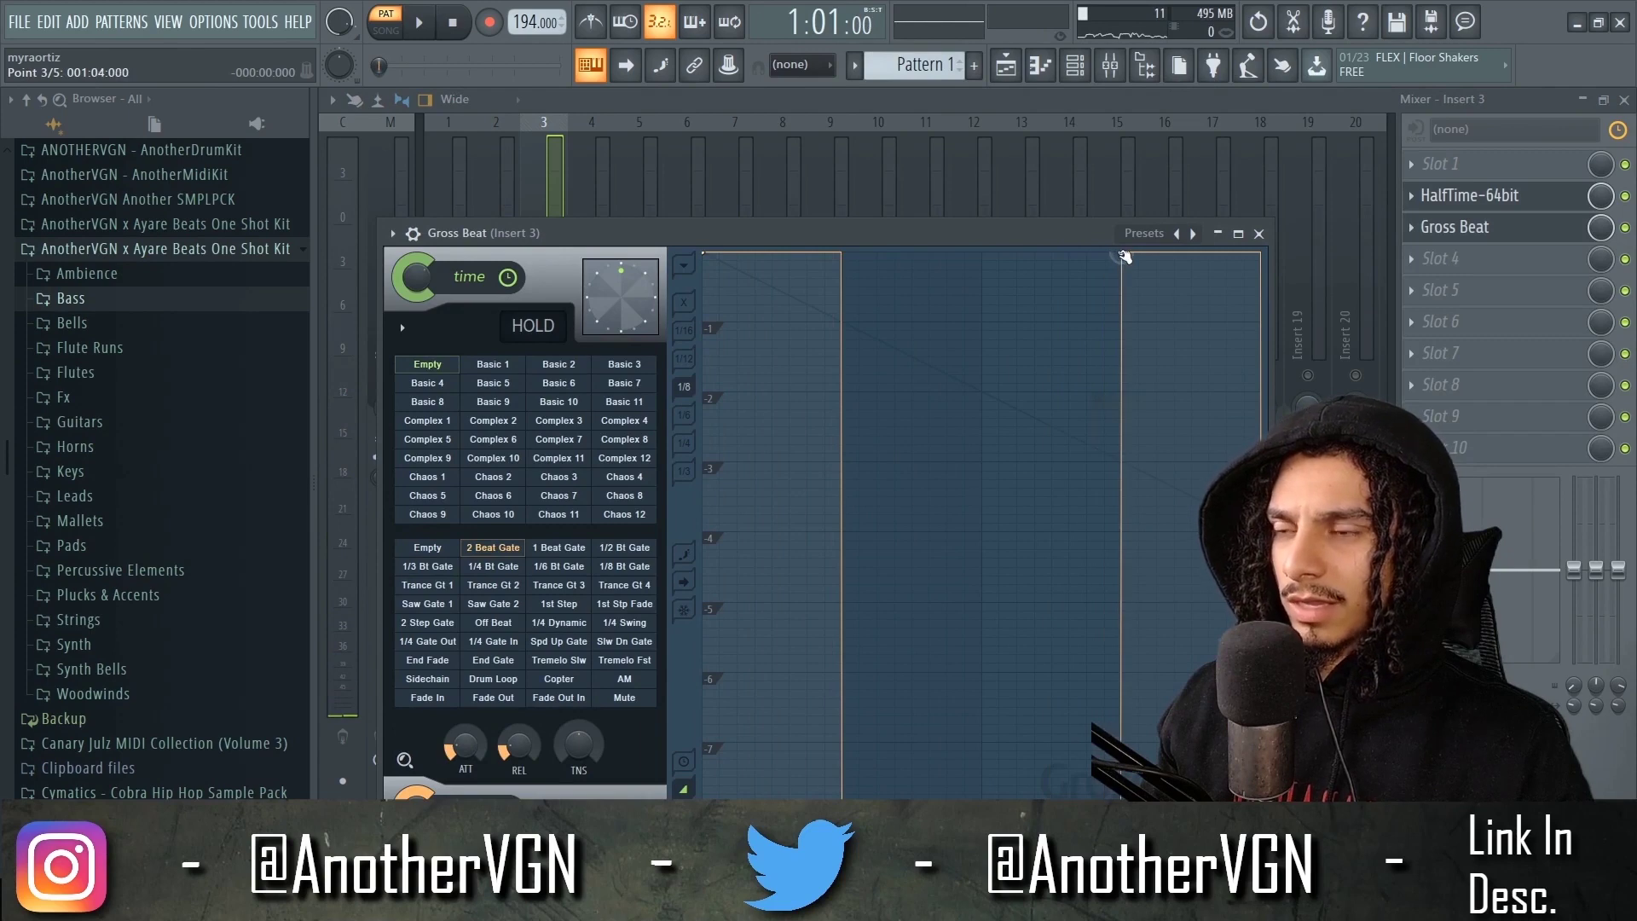
key("space")
left_click_drag(663, 224, 1009, 192)
key("Escape")
- Lower the Insert 2 volume and raise the Insert 3 volume slightly to balance the Nexus and Hive layers
left_click(507, 507)
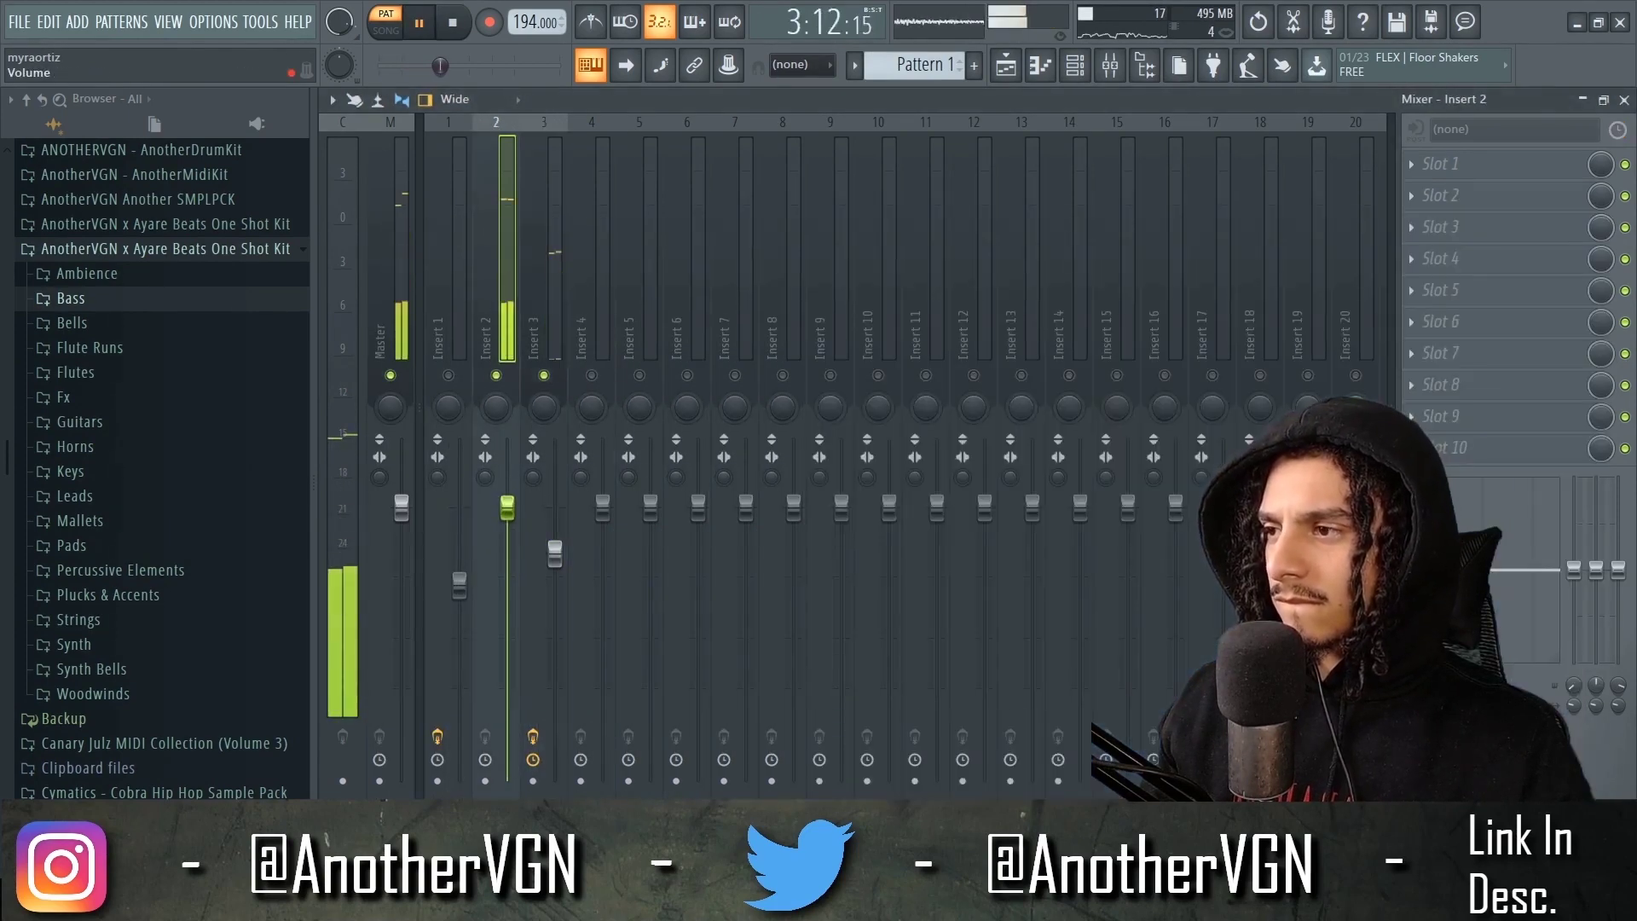
left_click(567, 555)
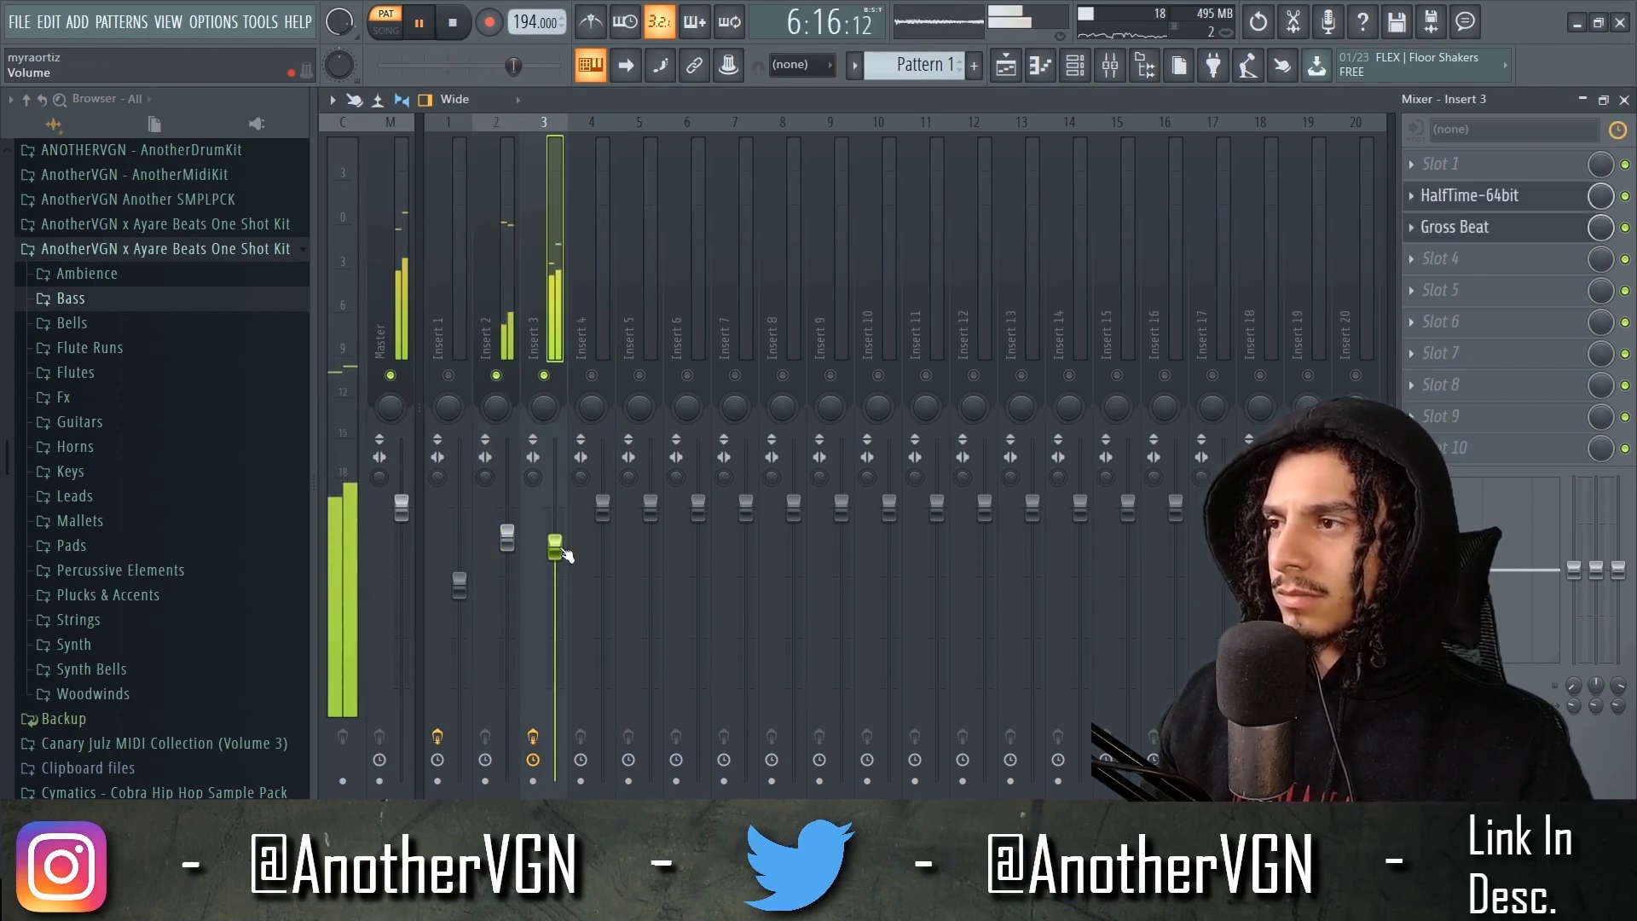
- Add a Kontakt_2 channel with a short G4 note at the start of bar 1 and check its instrument
left_click(1078, 71)
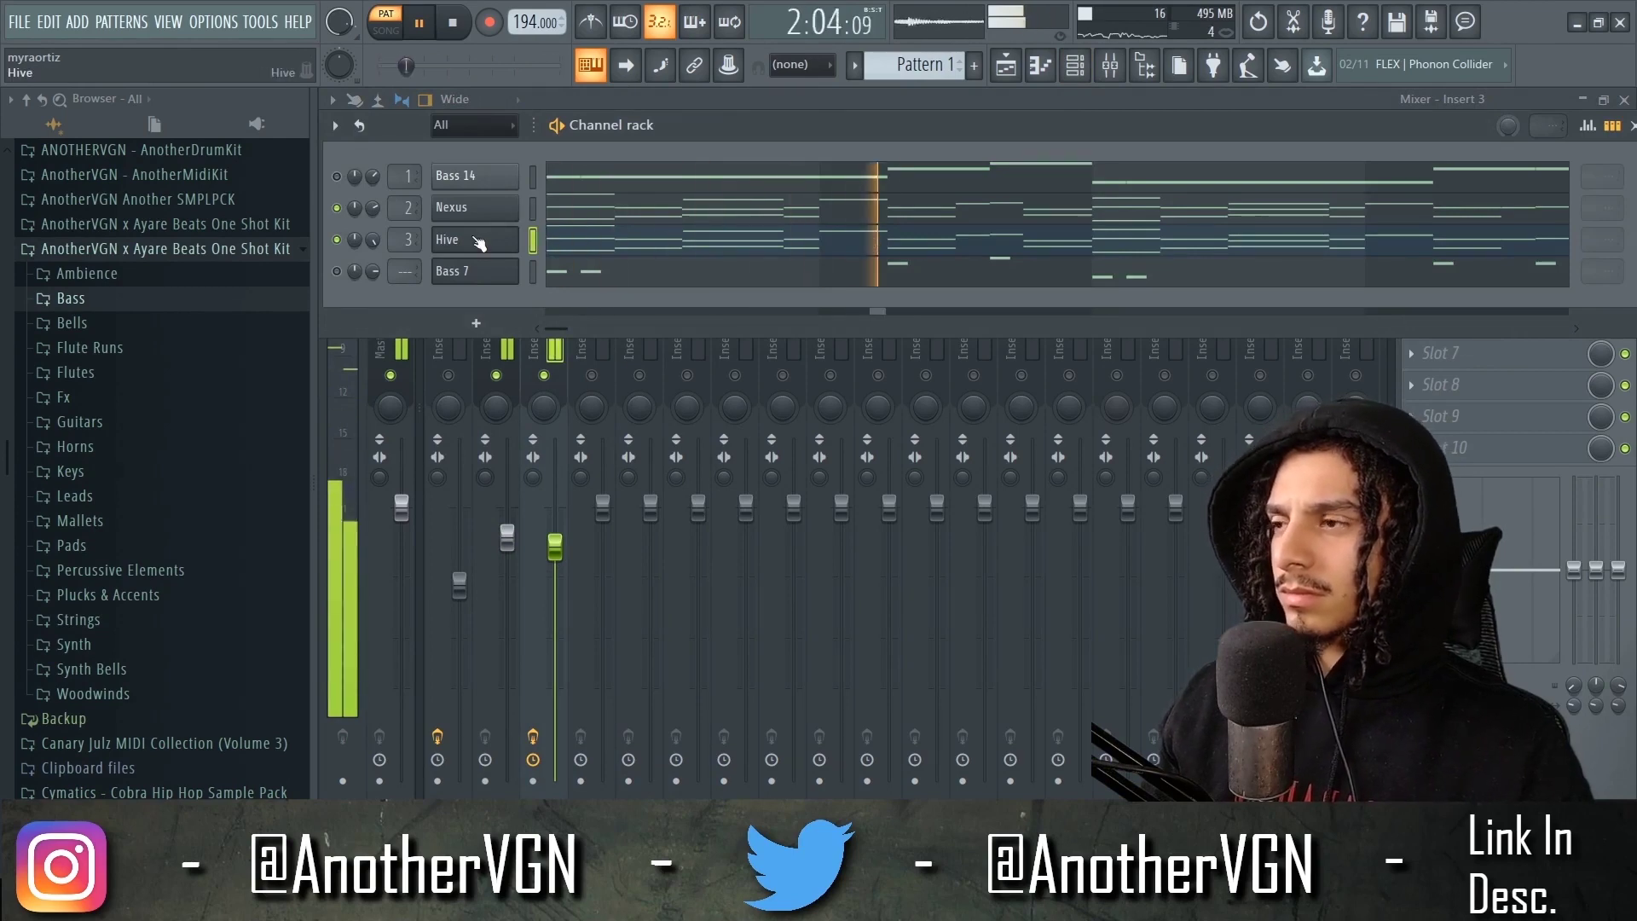
key("space")
left_click(476, 323)
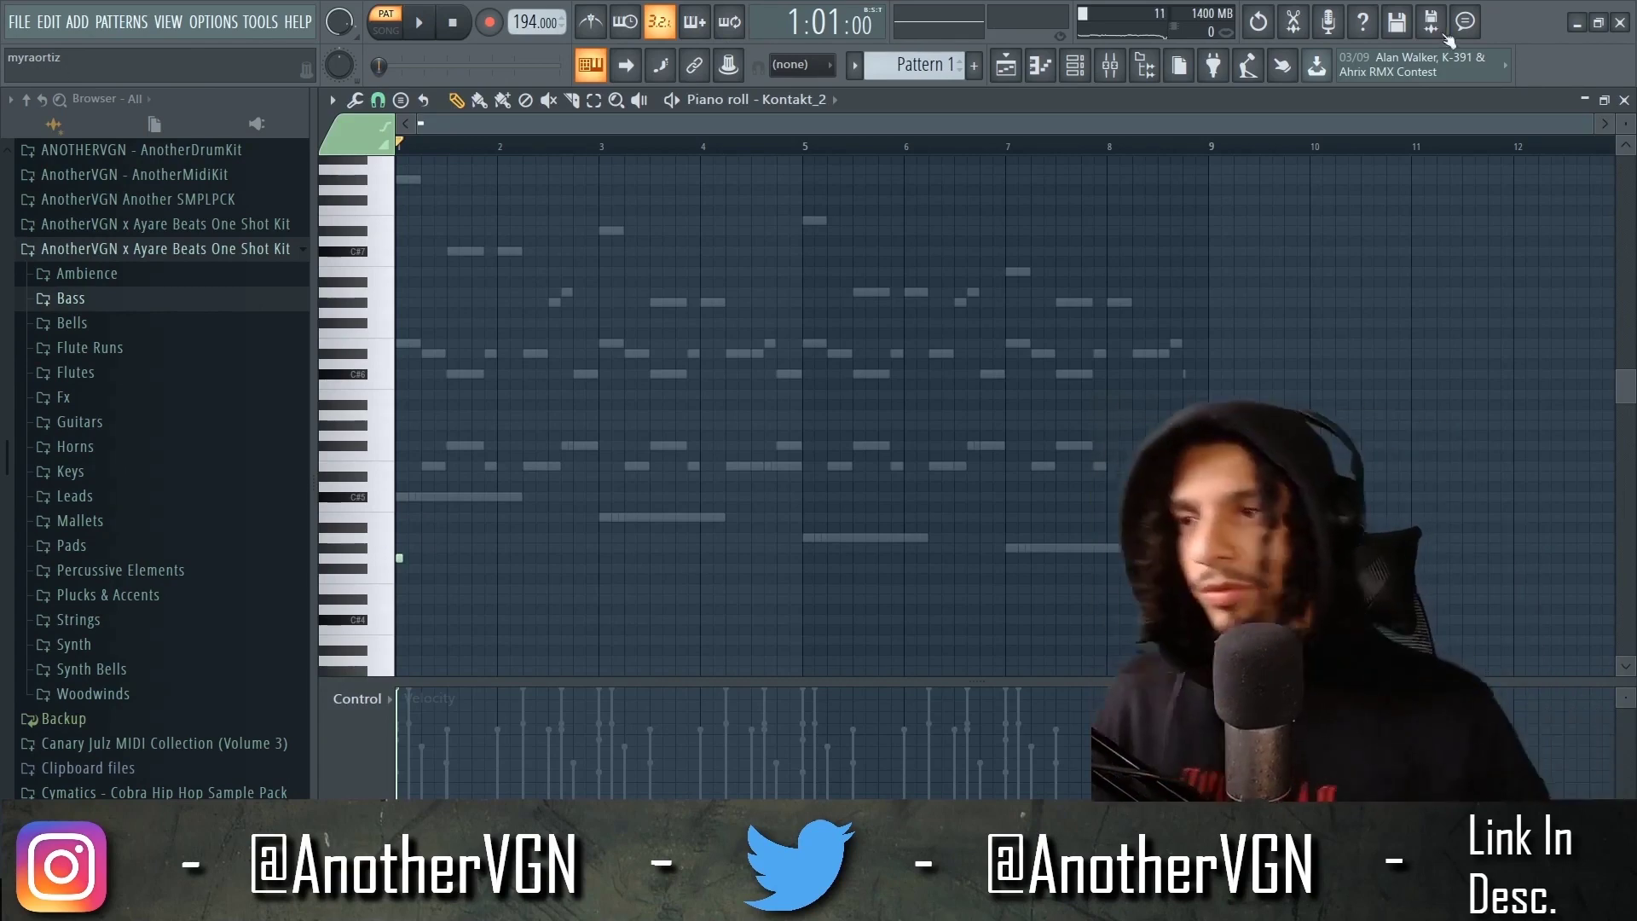
left_click(1074, 67)
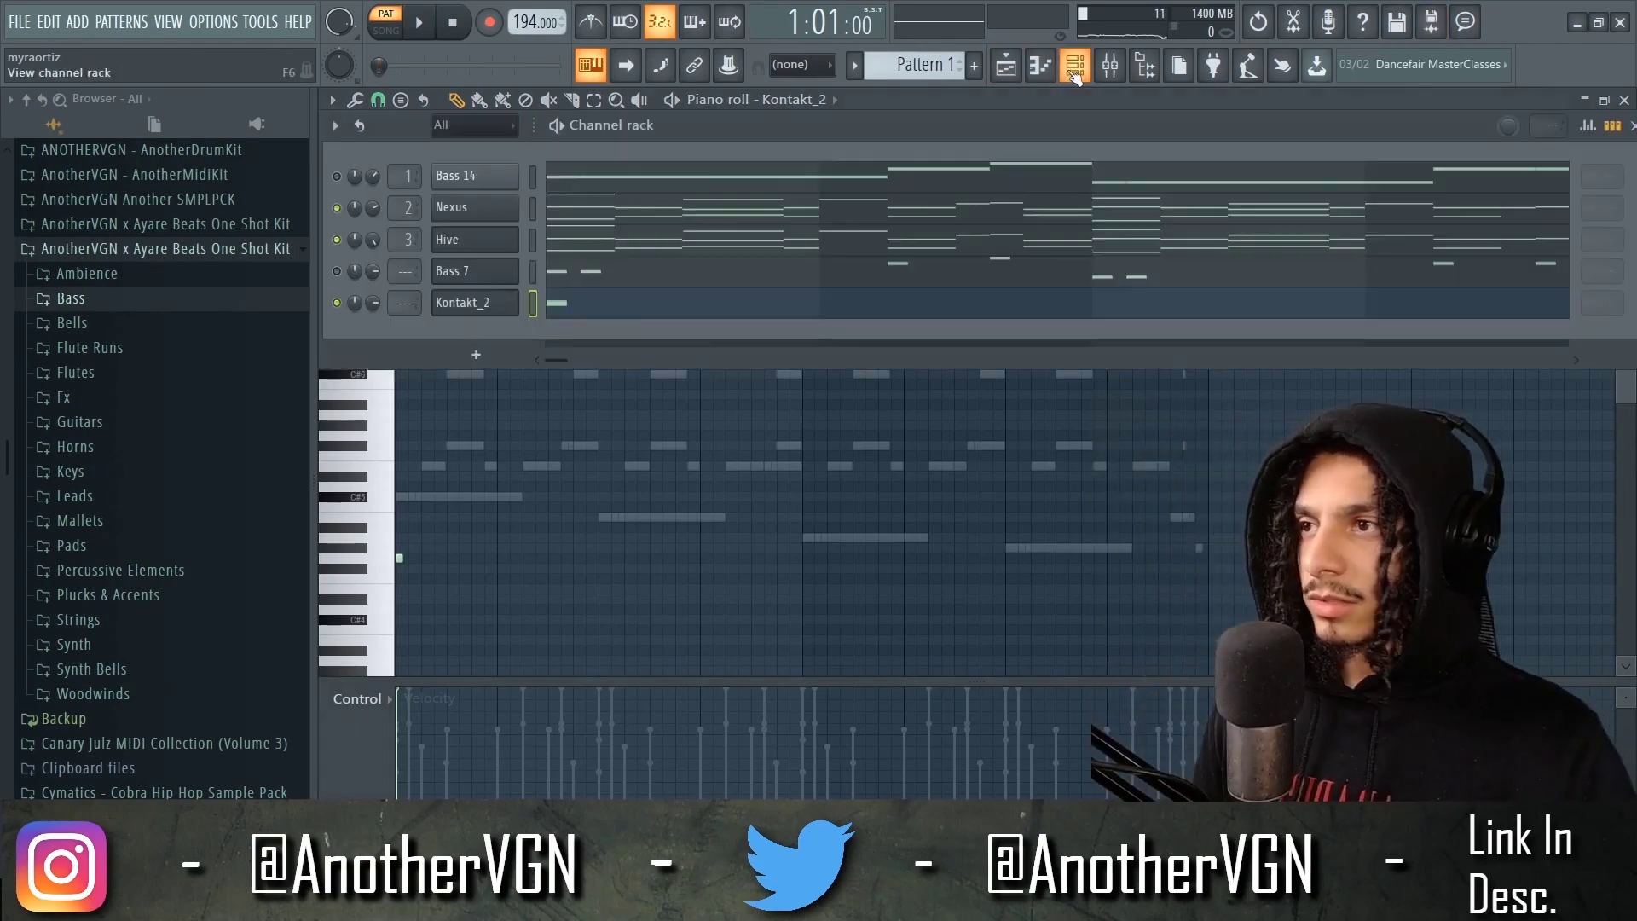
left_click(453, 310)
left_click(1550, 435)
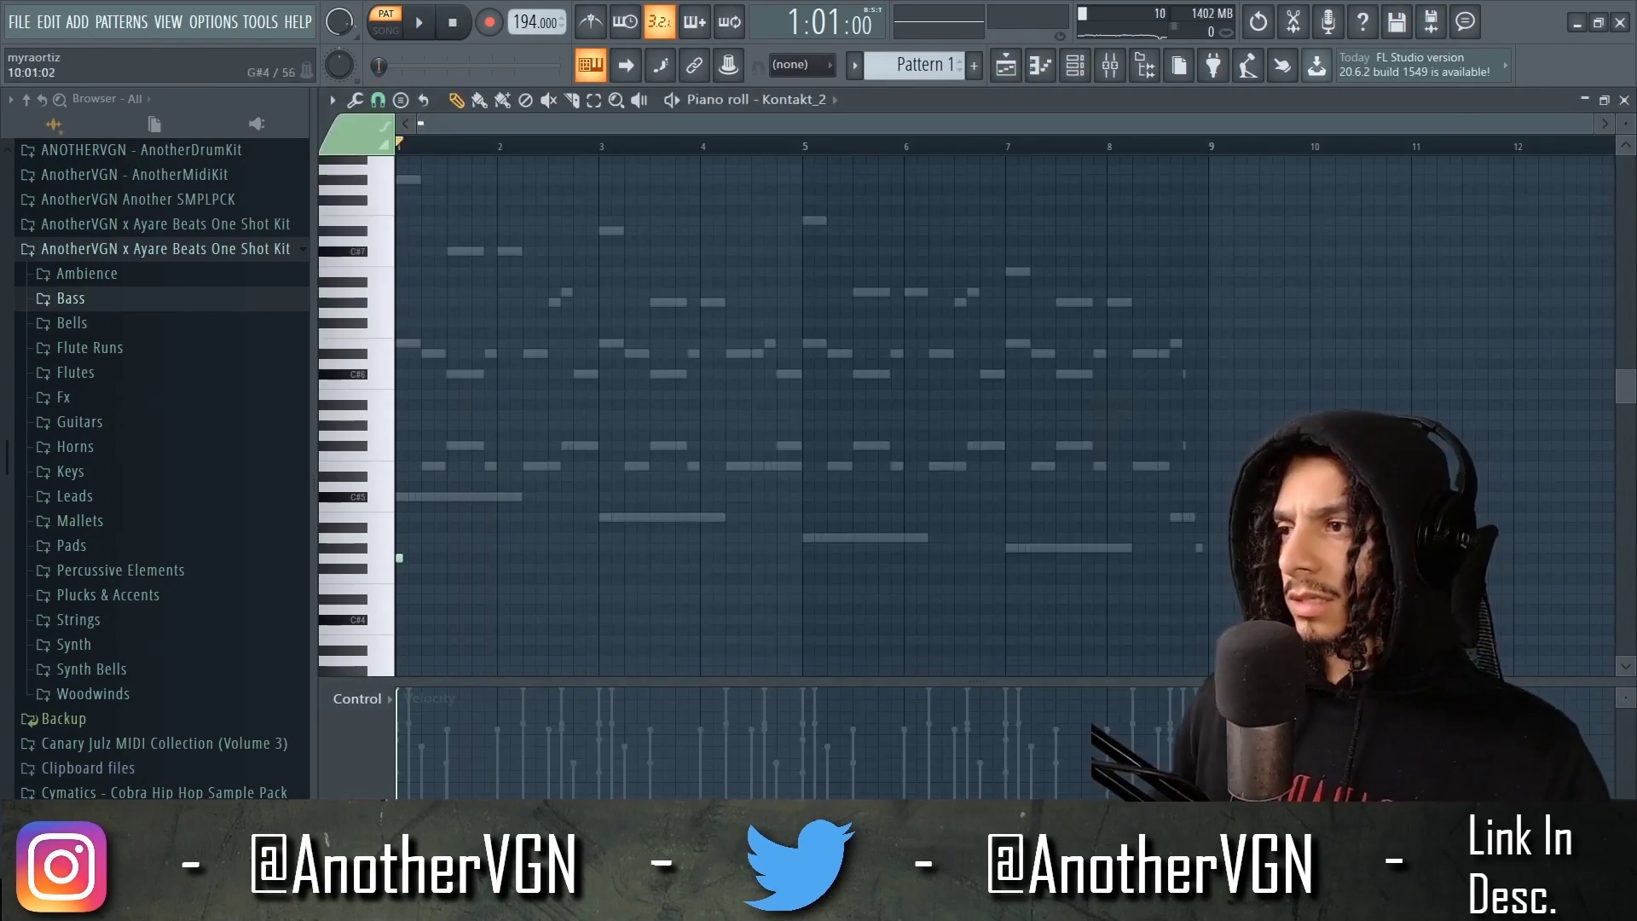
- Lengthen the Kontakt_2 G4 note at the start of bar 1 to just over one bar and audition it
scroll(409, 559, "up", 5)
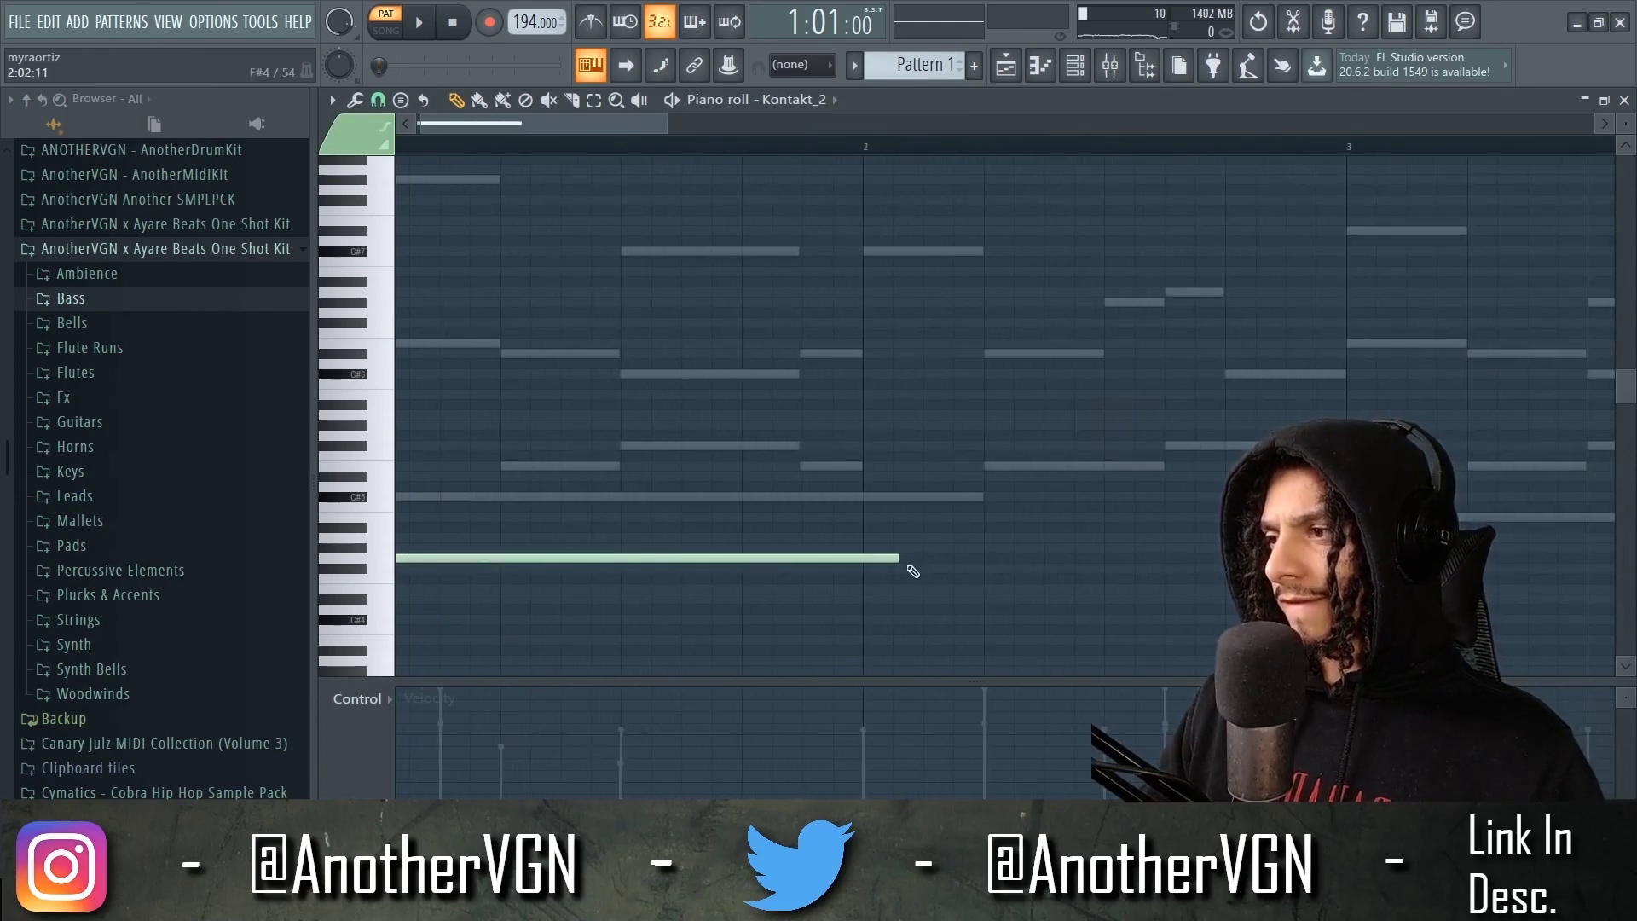
key("space")
scroll(694, 365, "down", 4)
key("space")
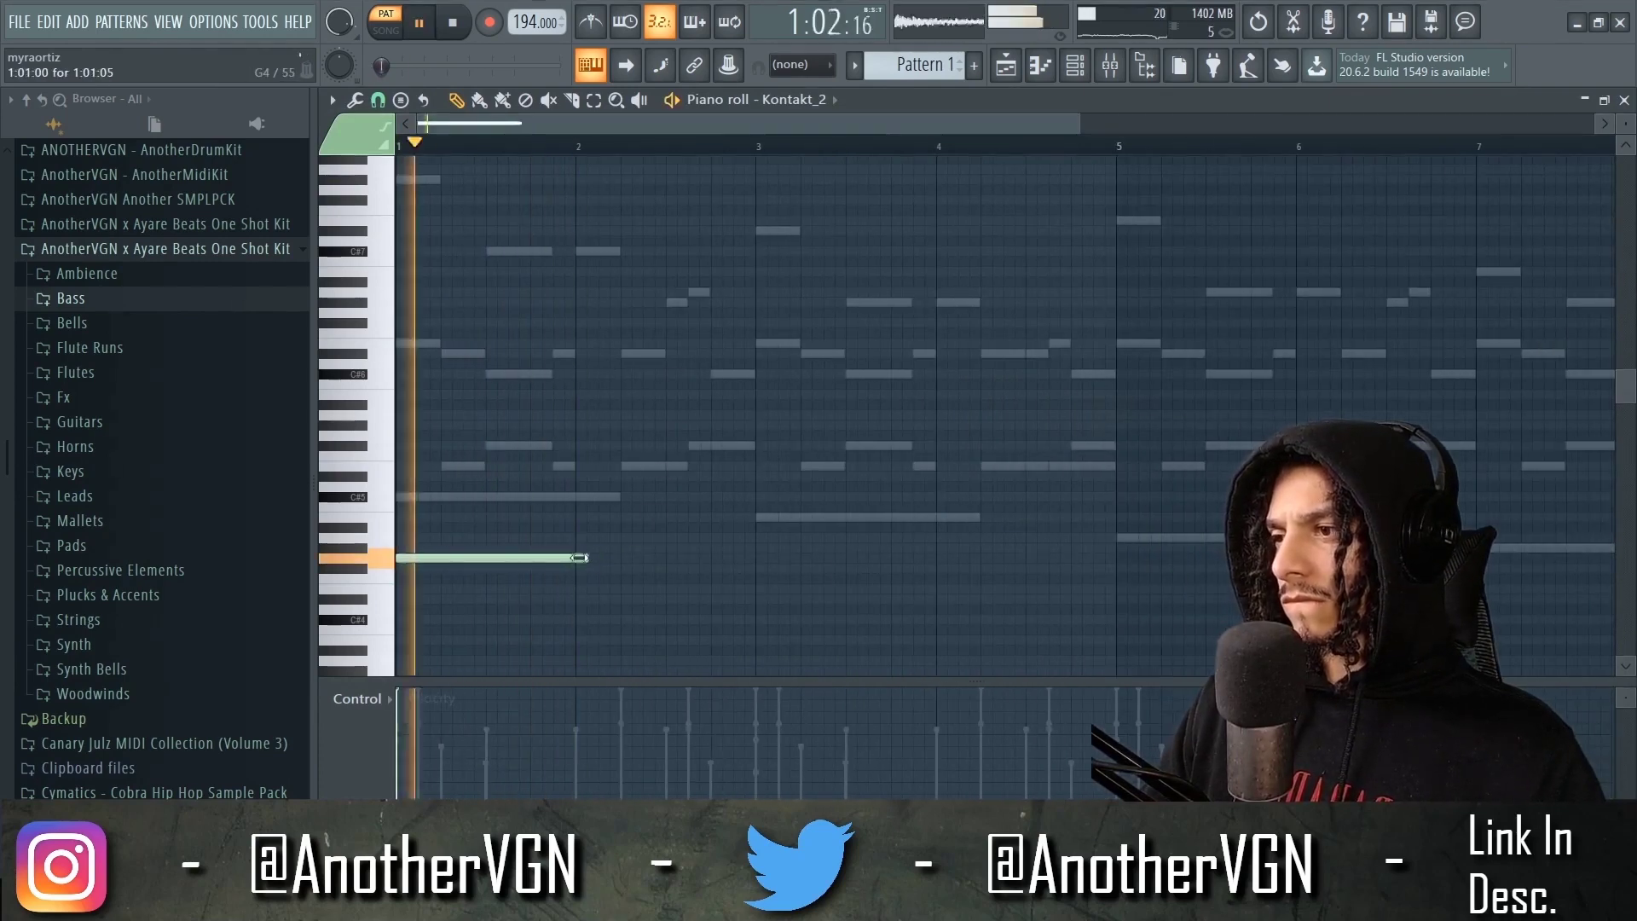
key("space")
scroll(571, 559, "down", 3)
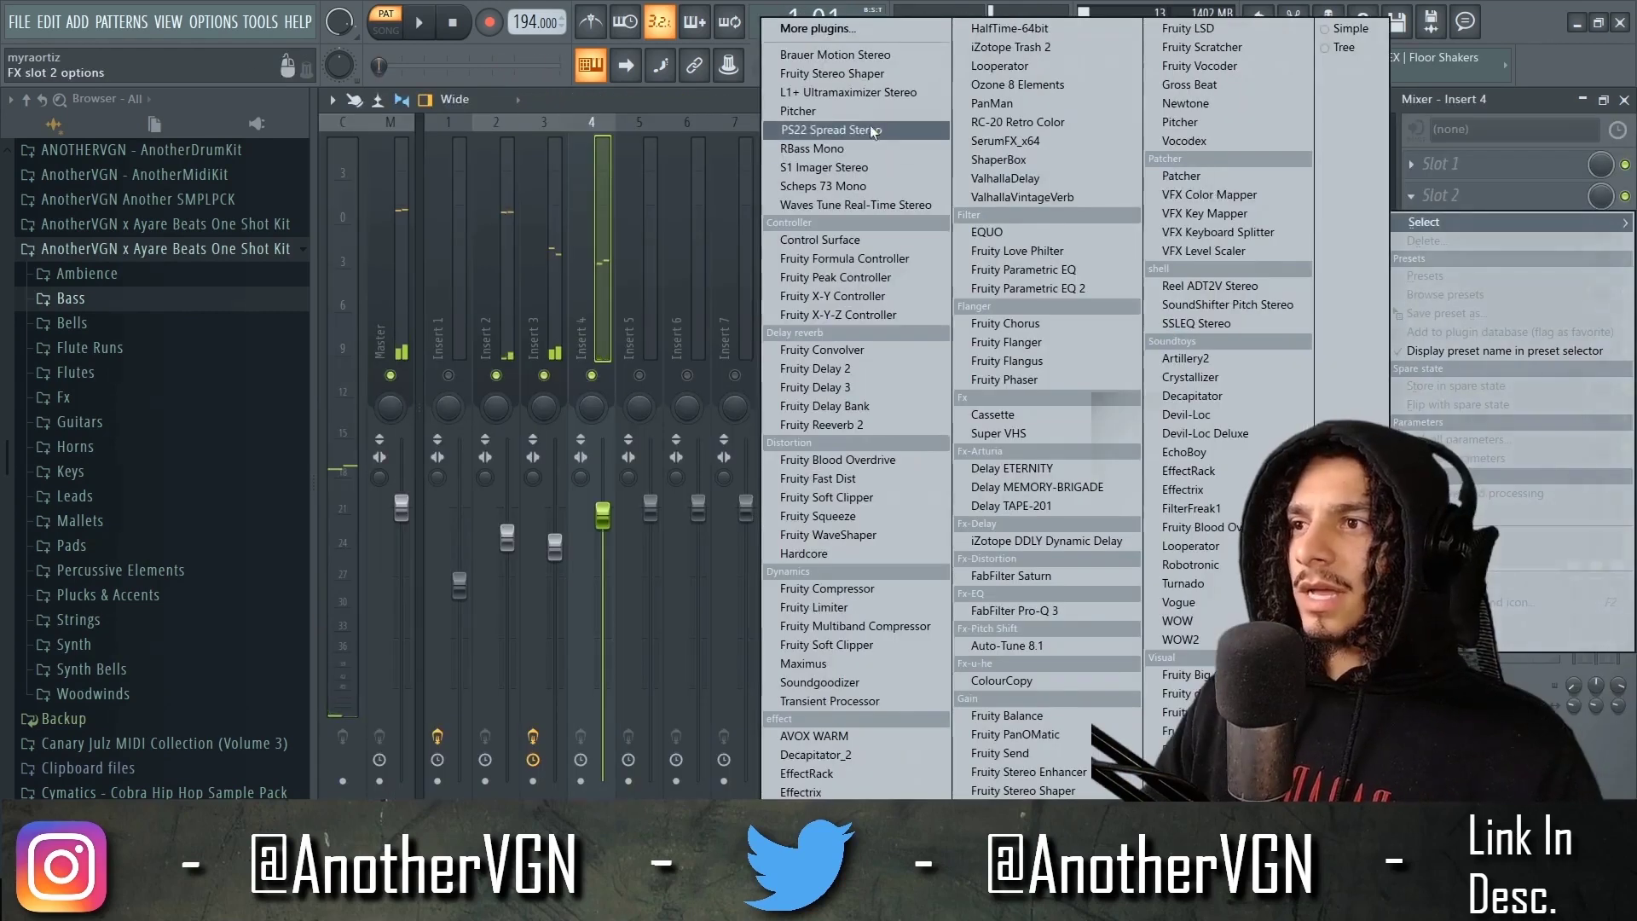
- Load Brauer Motion Stereo in slot 2 of Insert 4, play the pattern and close the plugin
left_click(854, 55)
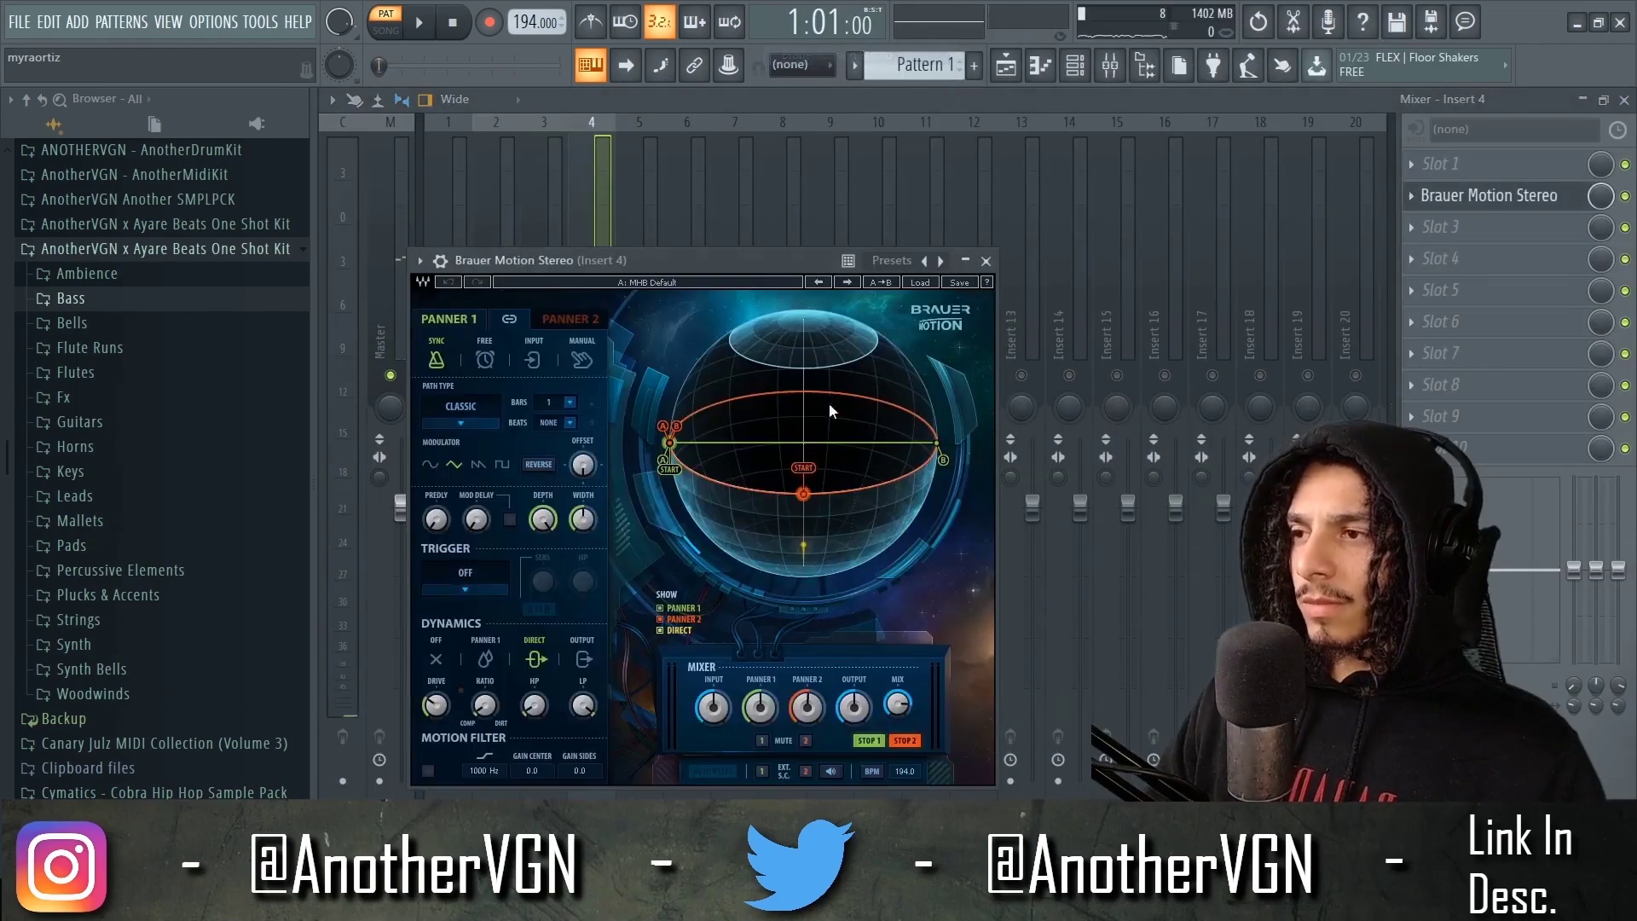
key("space")
left_click(985, 262)
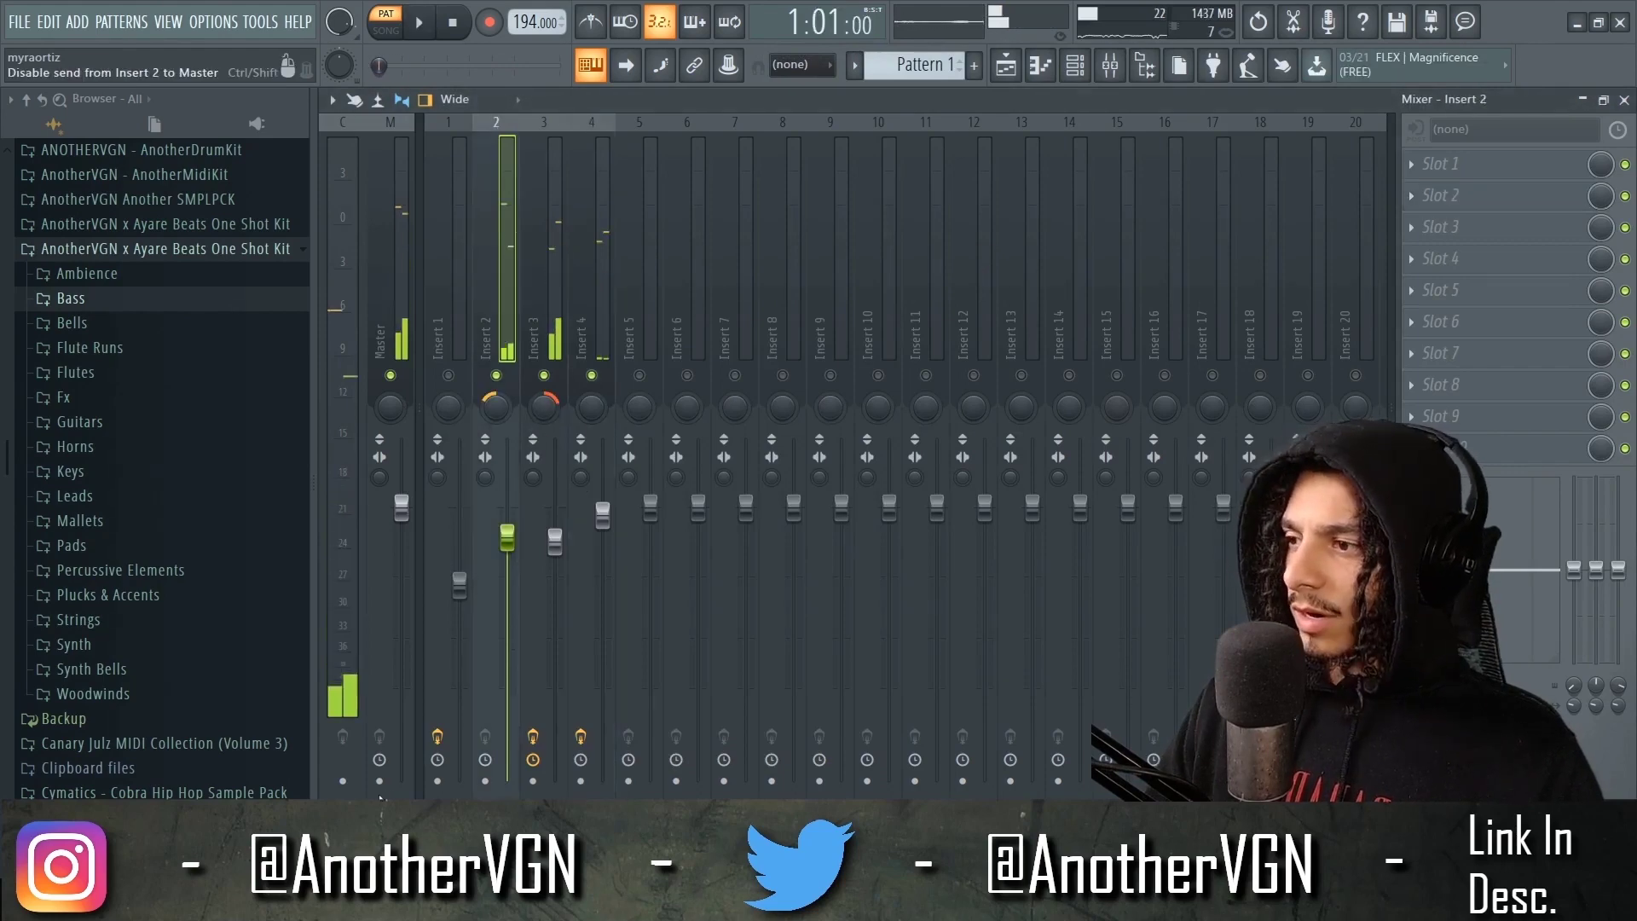
- Record the Master track to an audio file and place the rendered clip at bar 1 of playlist Track 1
left_click(386, 776)
left_click(975, 620)
left_click(394, 141)
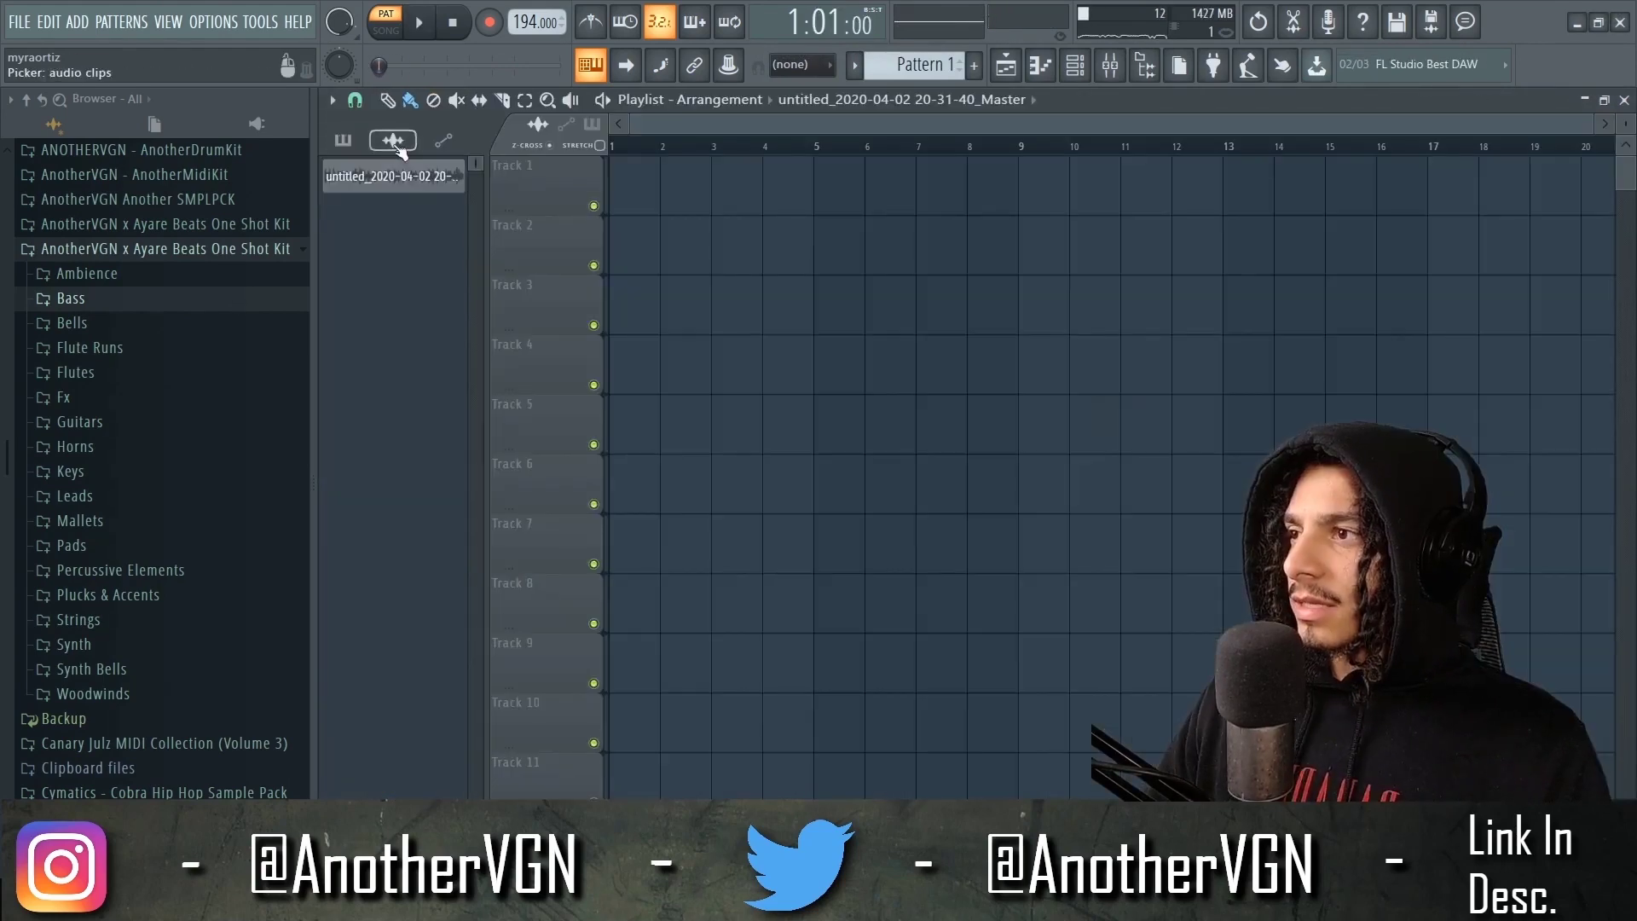
left_click_drag(765, 183, 627, 173)
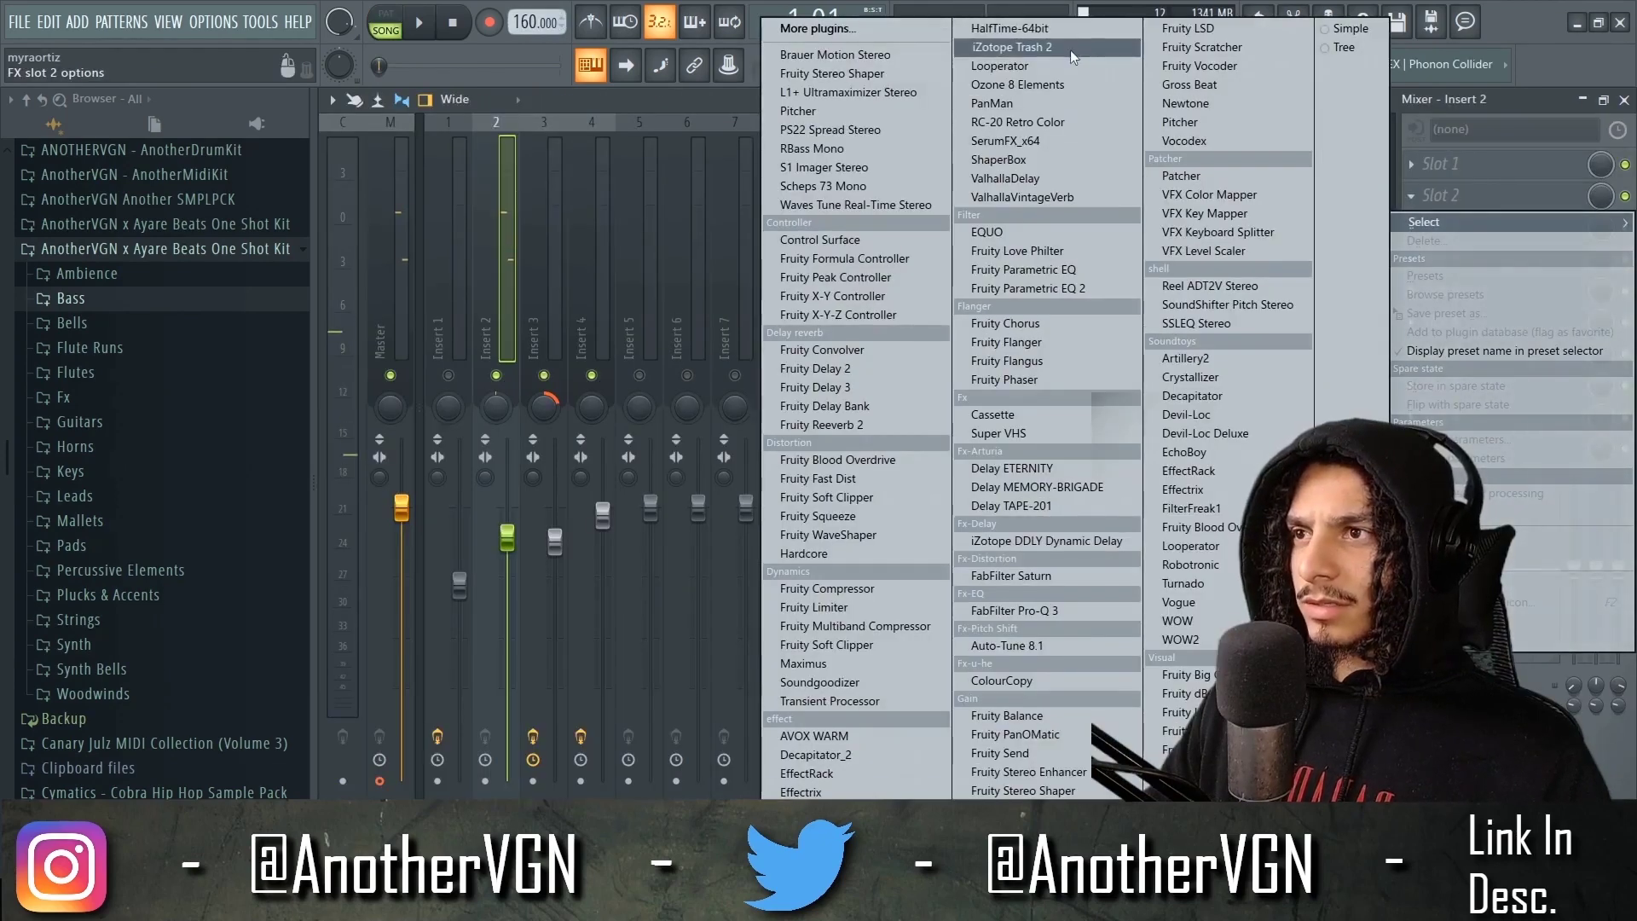
- Load HalfTime-64bit in slot 2 of Insert 2 and audition it on the rendered clip in song mode
left_click(1067, 28)
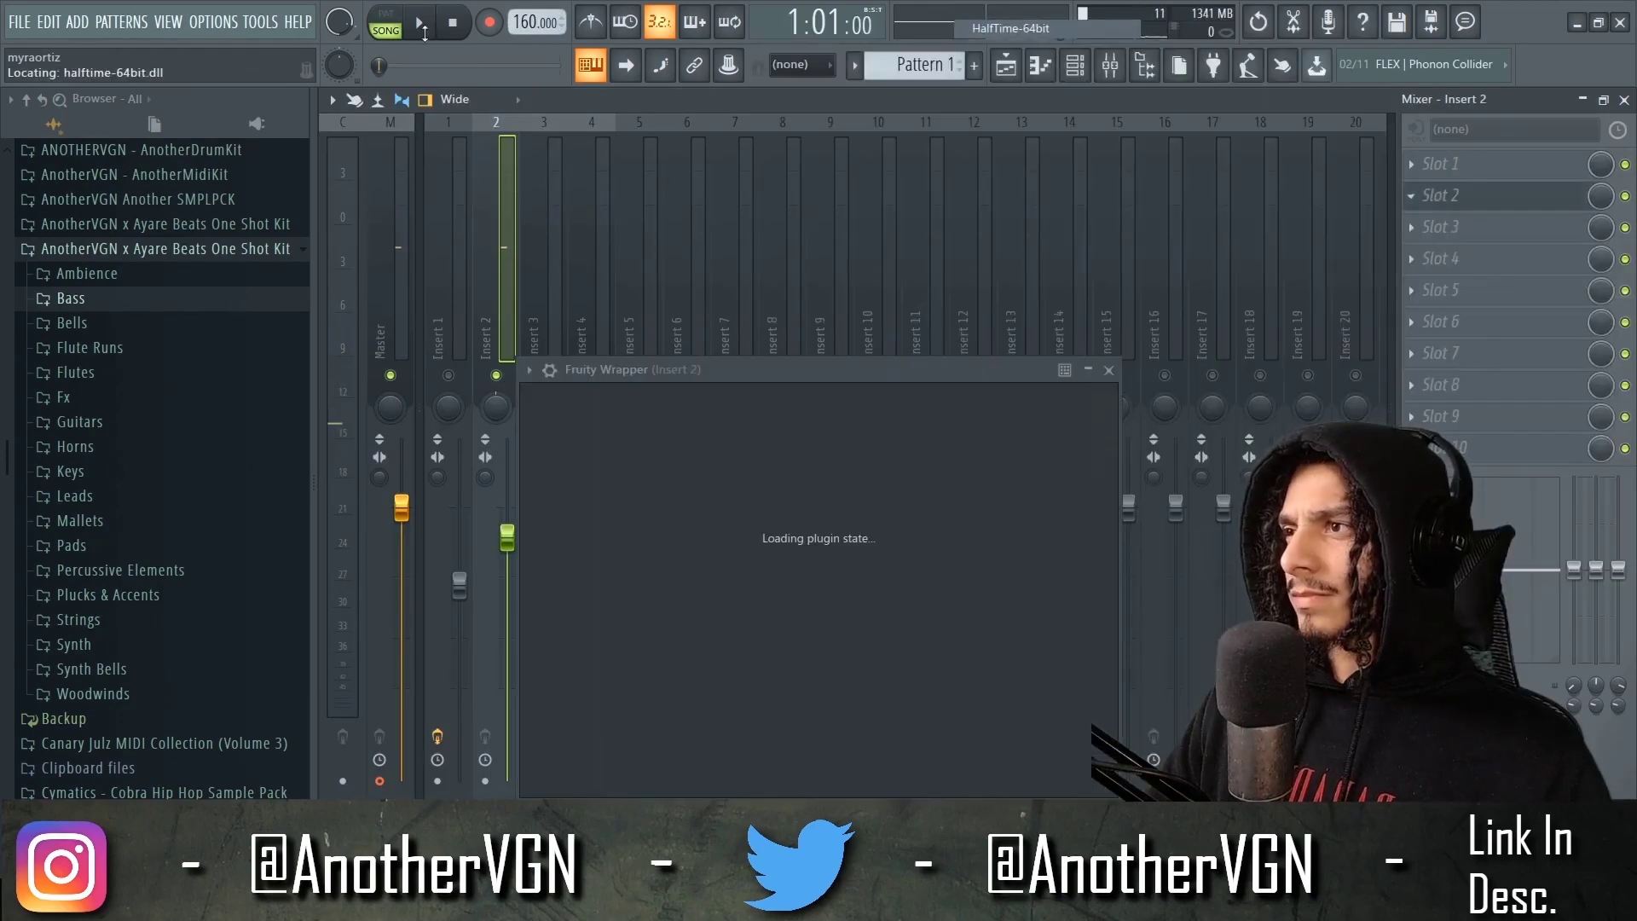
left_click(420, 28)
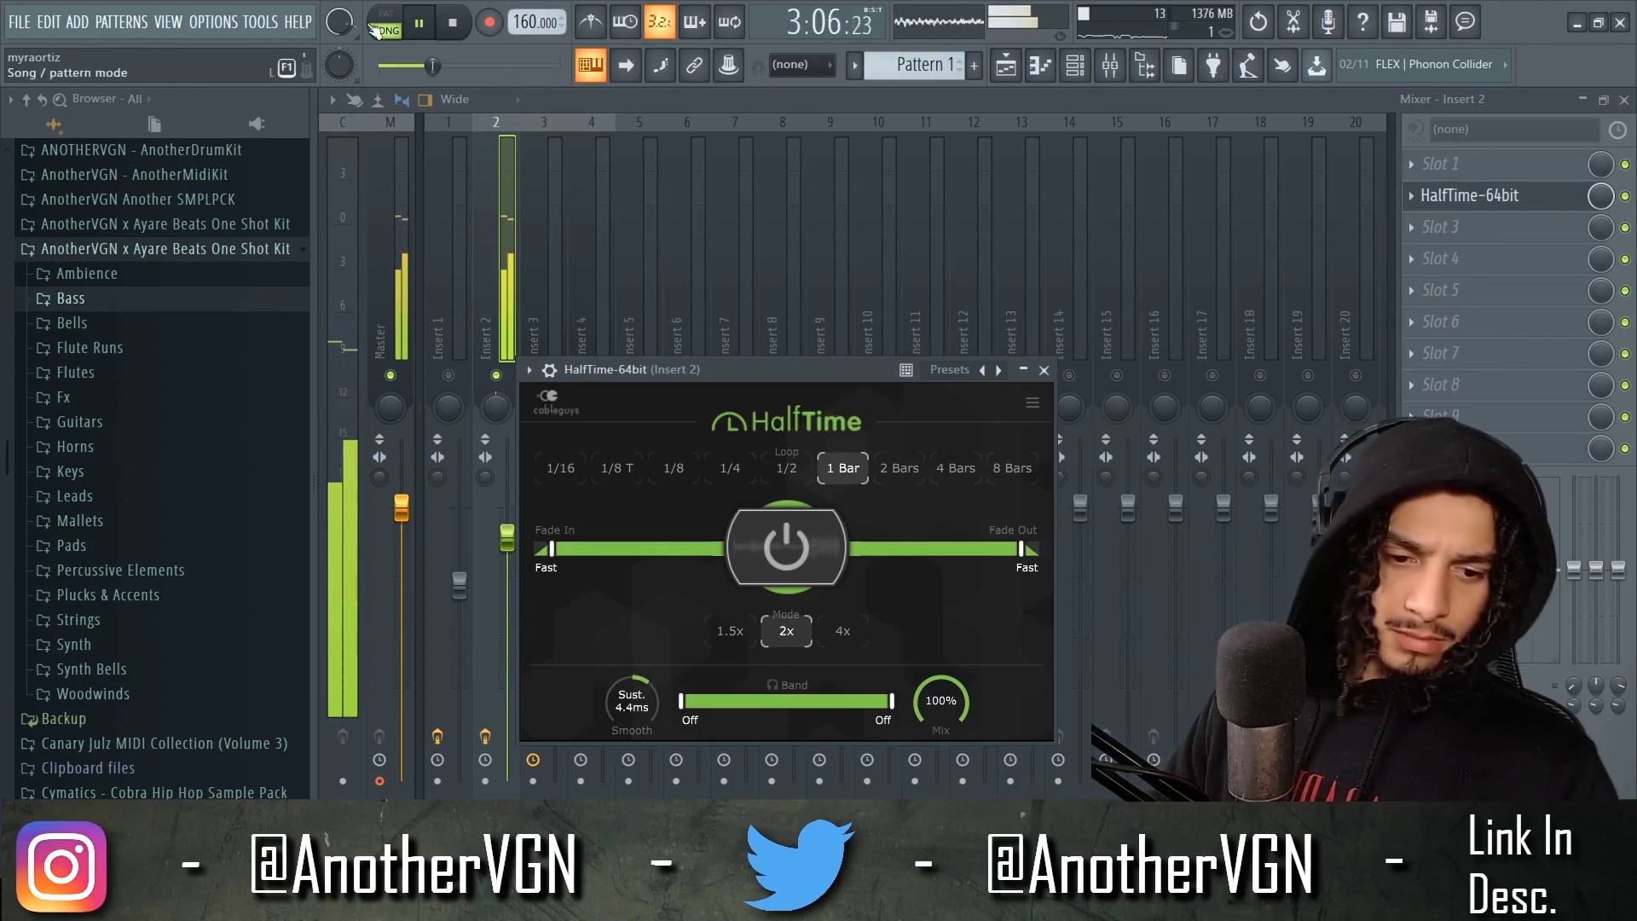
left_click(641, 706)
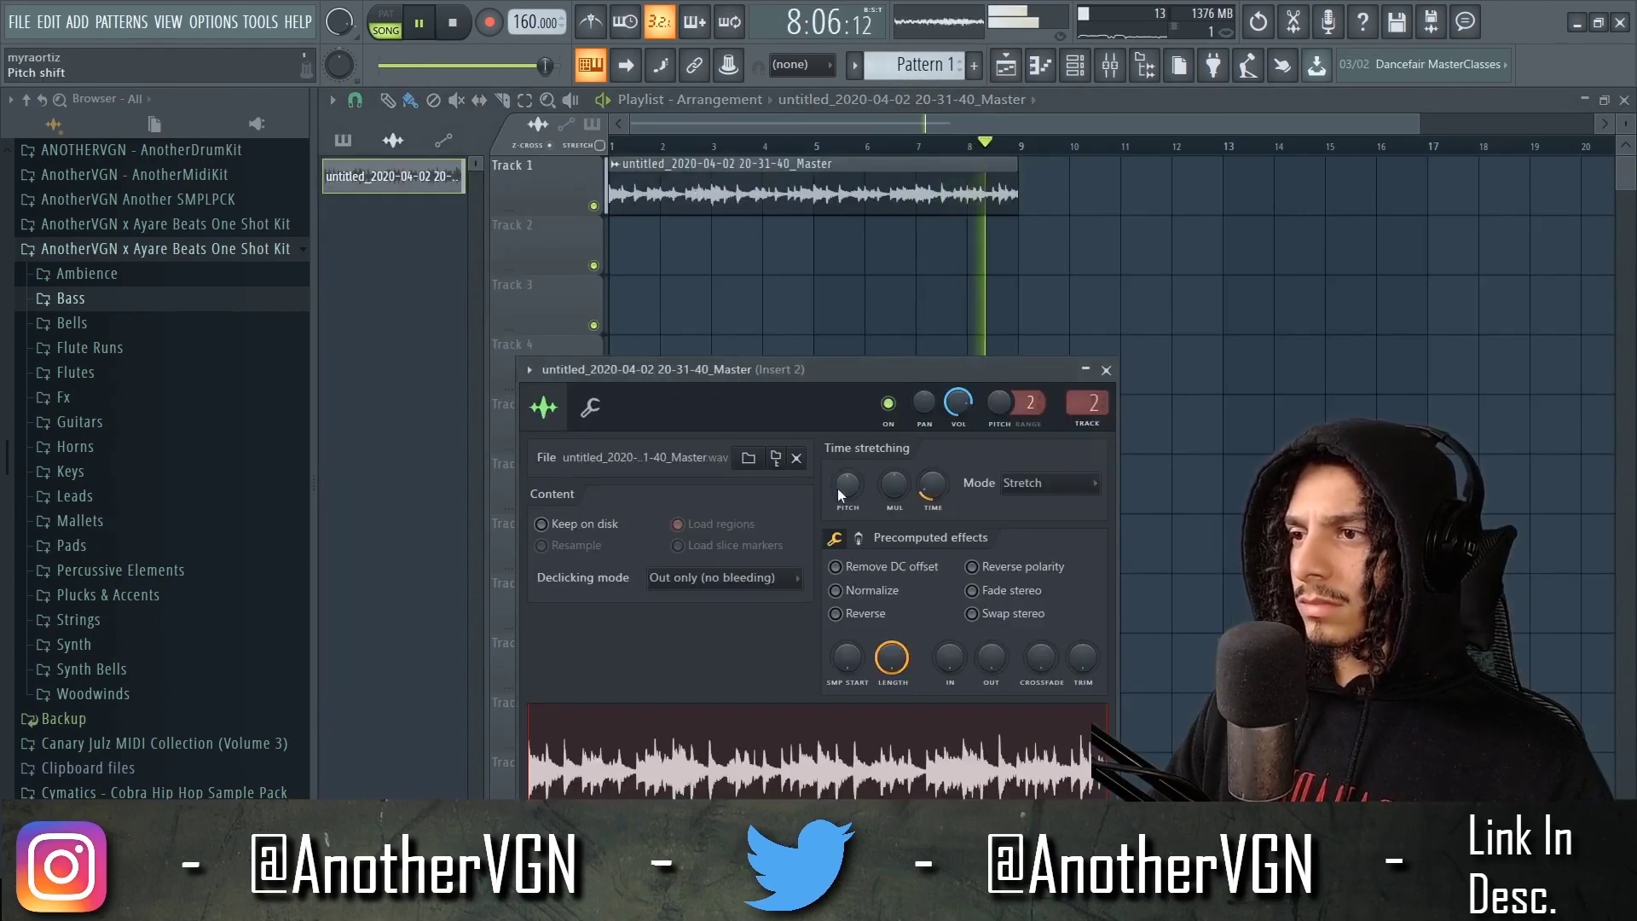
- Set the tempo to 118 BPM, raise the rendered clip's stretch pitch and close its channel settings
key("space")
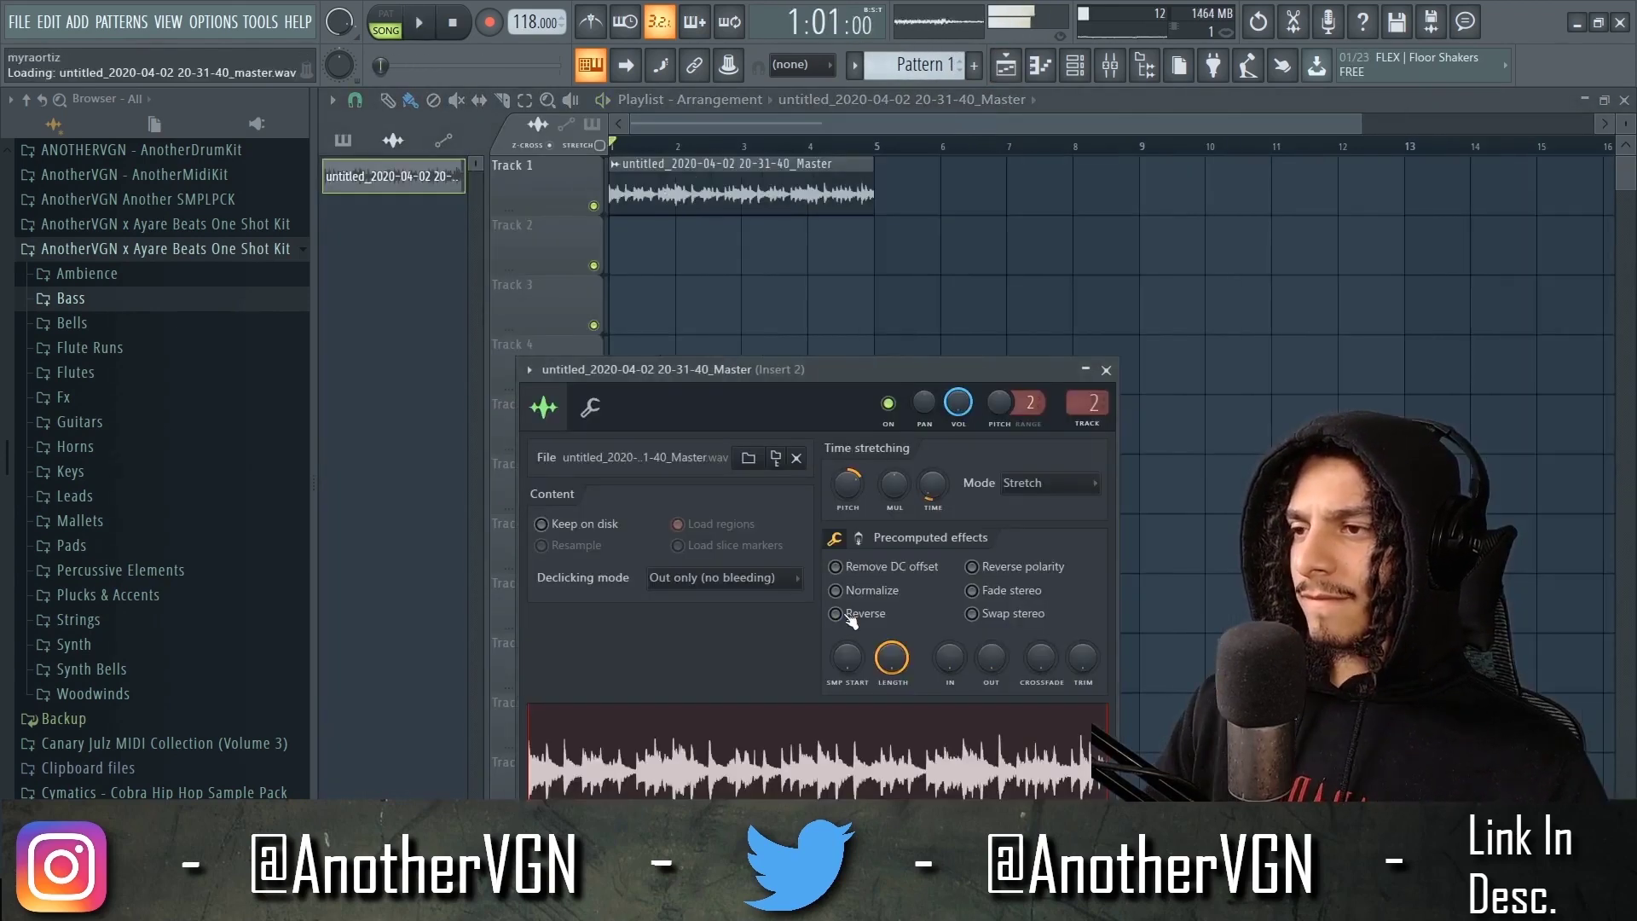
key("Escape")
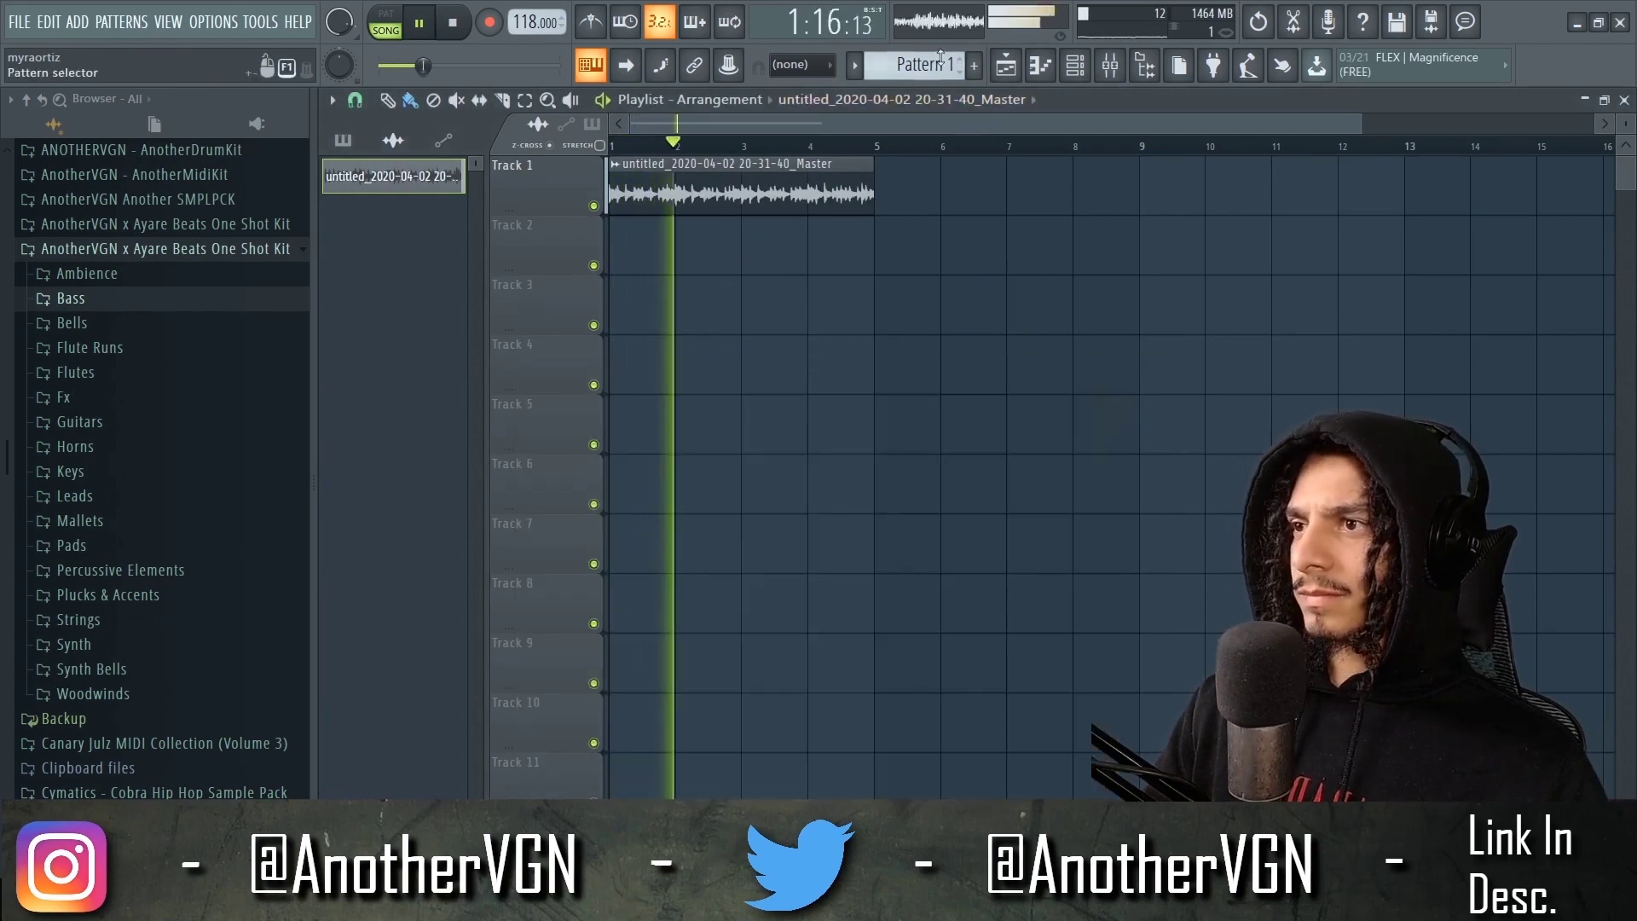
- Duplicate the rendered clip on Track 1 at bar 5 so the melody fills eight bars
scroll(759, 213, "down", 1)
left_click_drag(720, 208, 931, 169)
scroll(765, 129, "up", 3)
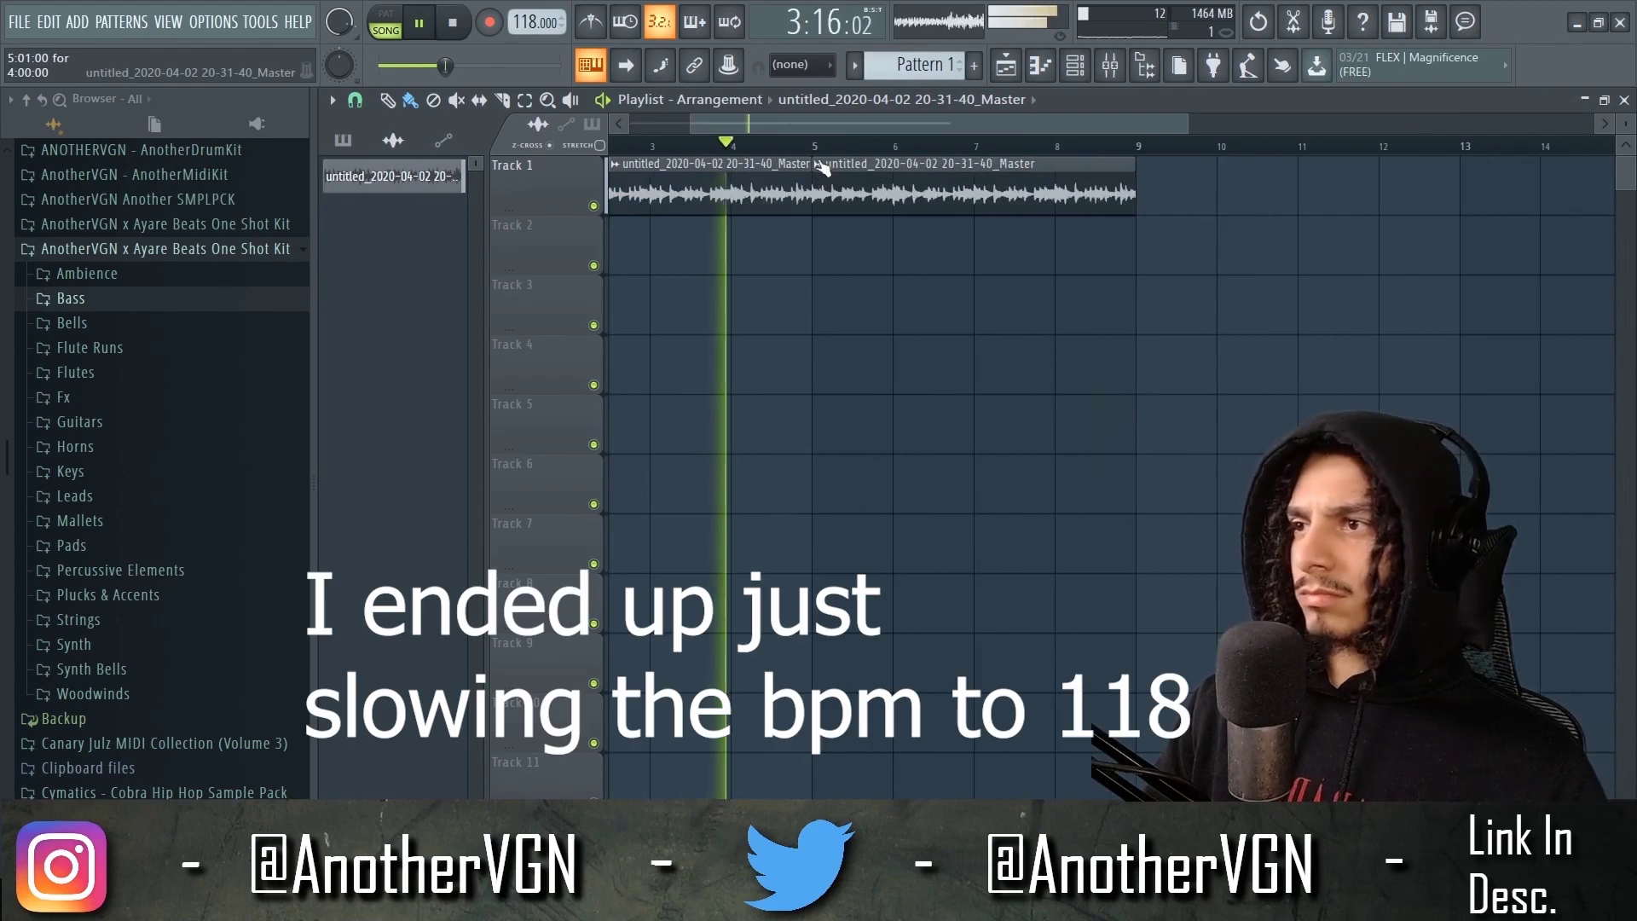
left_click_drag(765, 129, 728, 130)
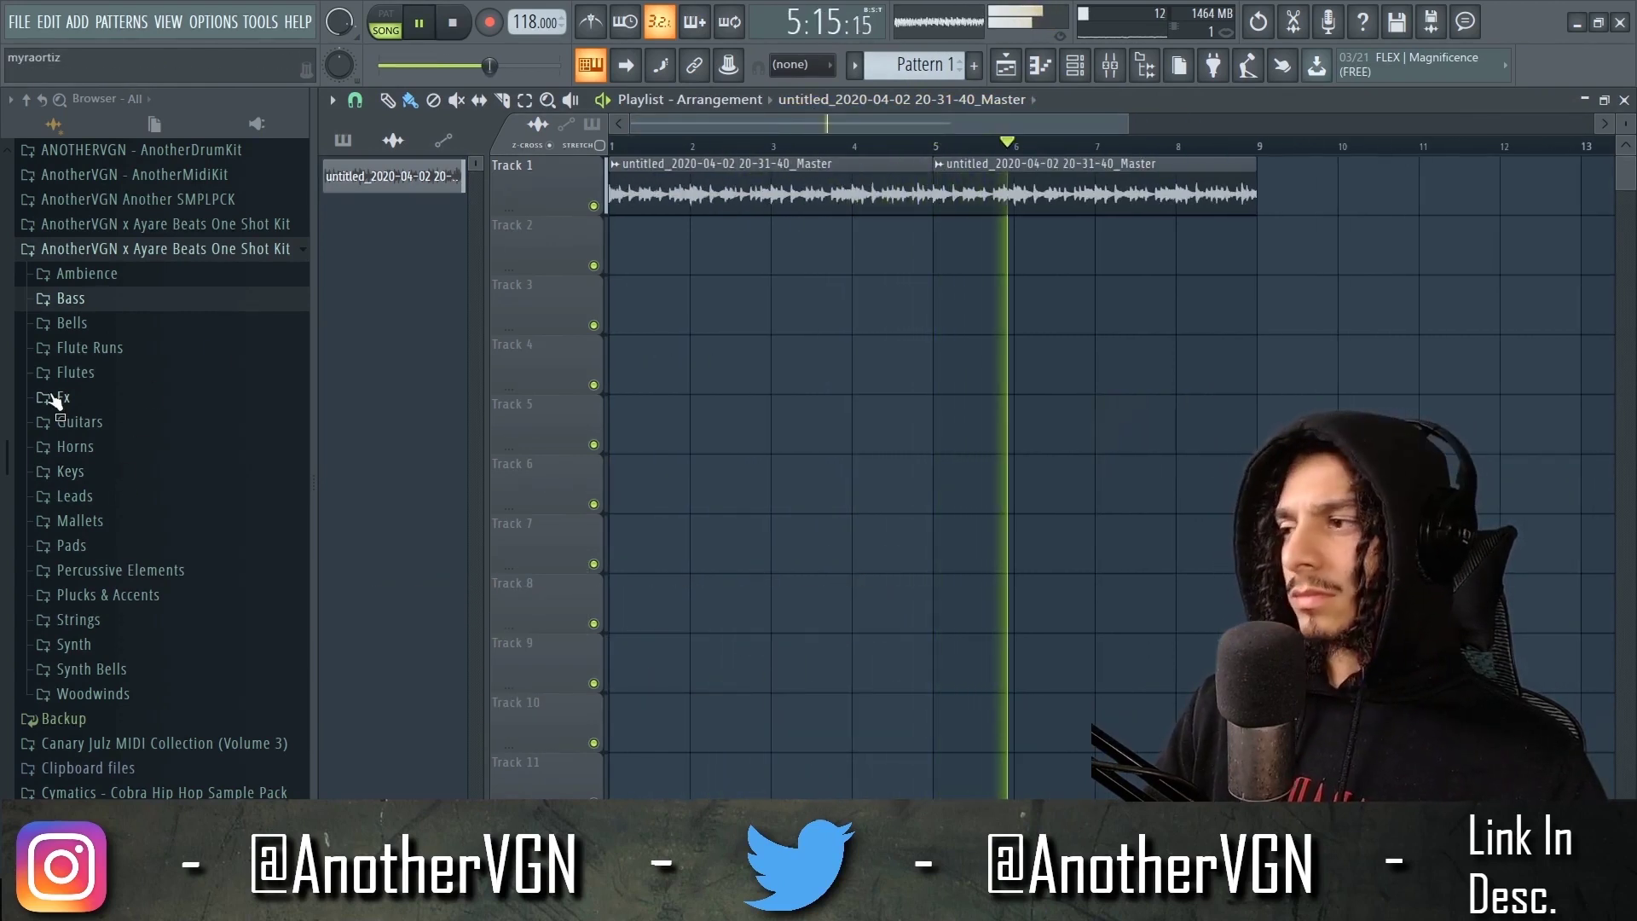
- Browse the sample folders and add VGN - Zing Clap and VGN - ZZ HH channels to Pattern 2
scroll(88, 418, "down", 4)
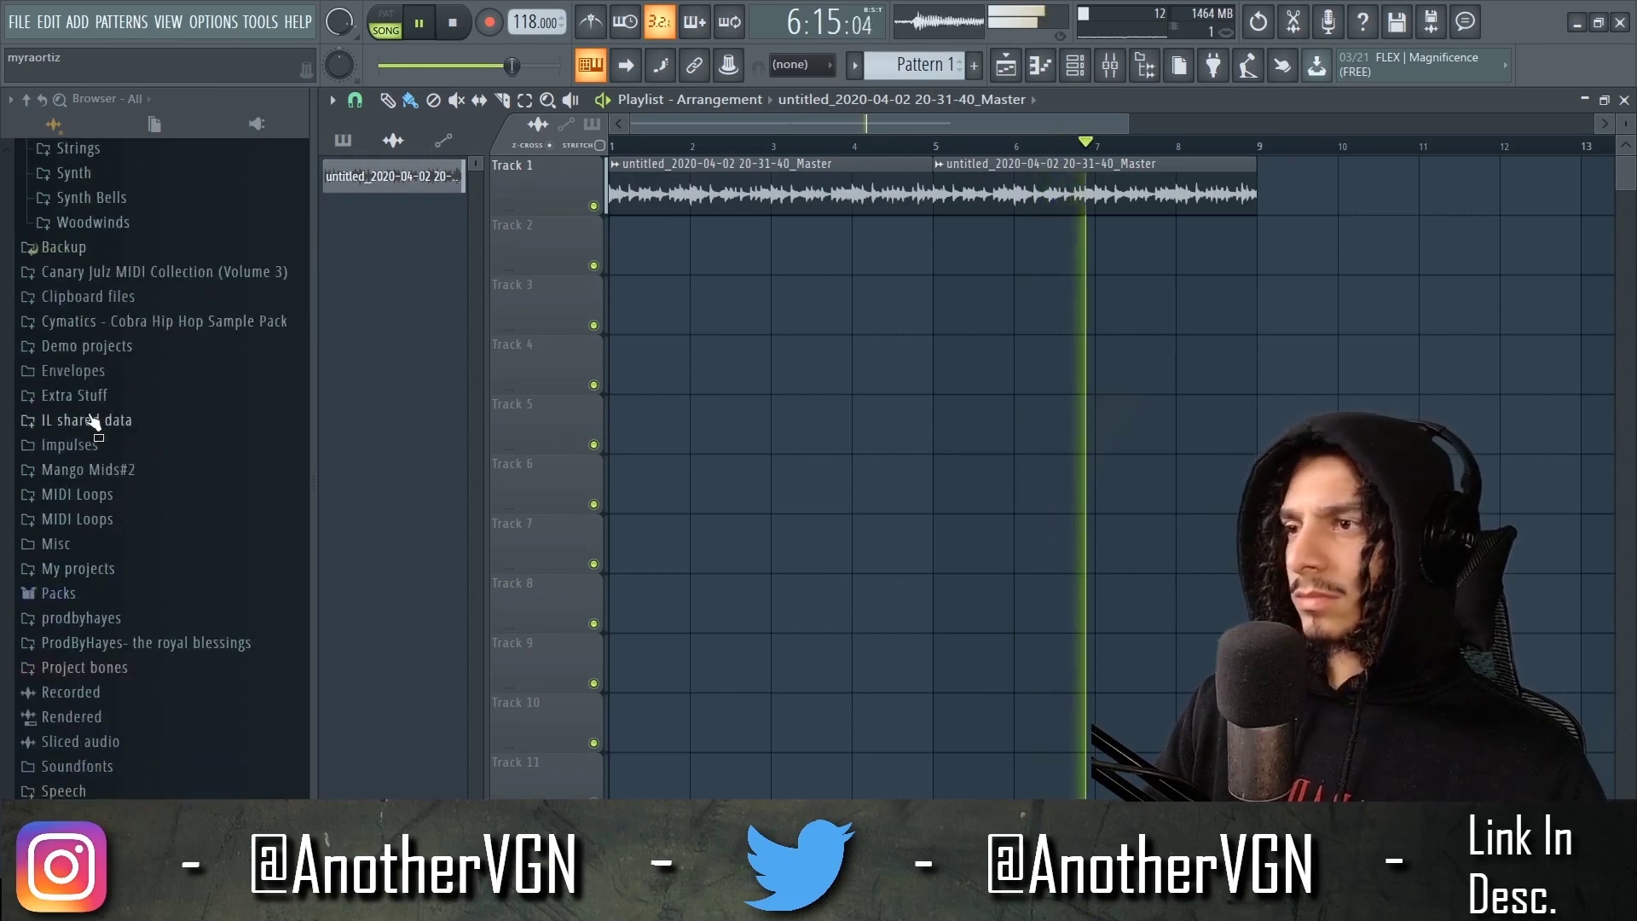
scroll(92, 421, "up", 6)
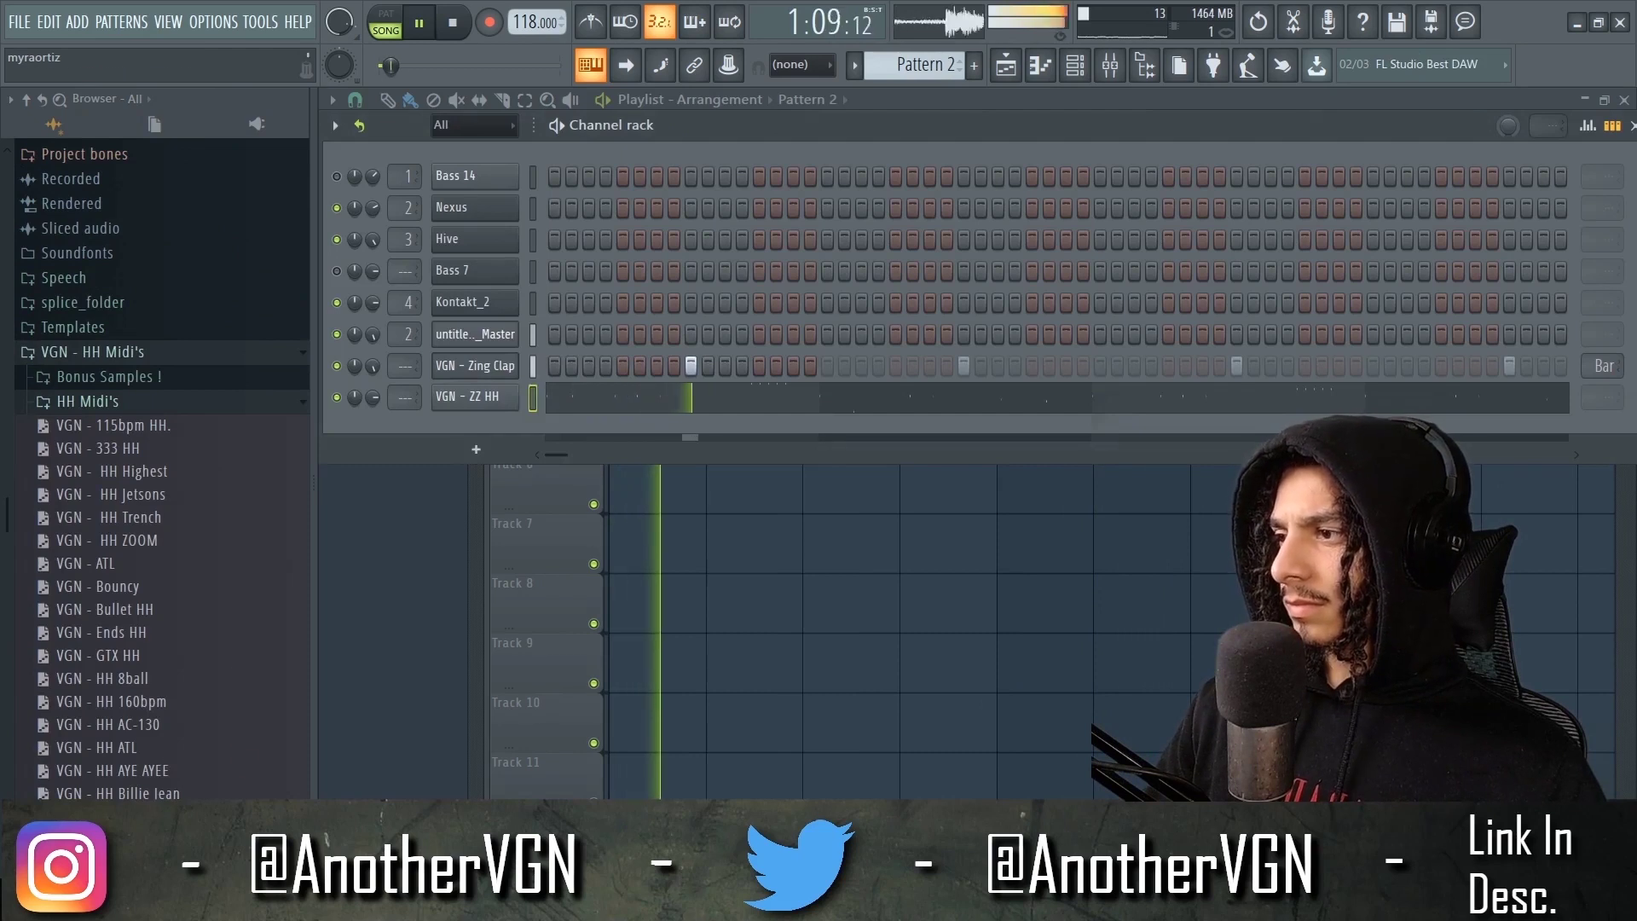
- Select all Flute 13 notes in the piano roll, lower their velocity, deselect them and check the playback
left_click_drag(190, 731, 179, 793)
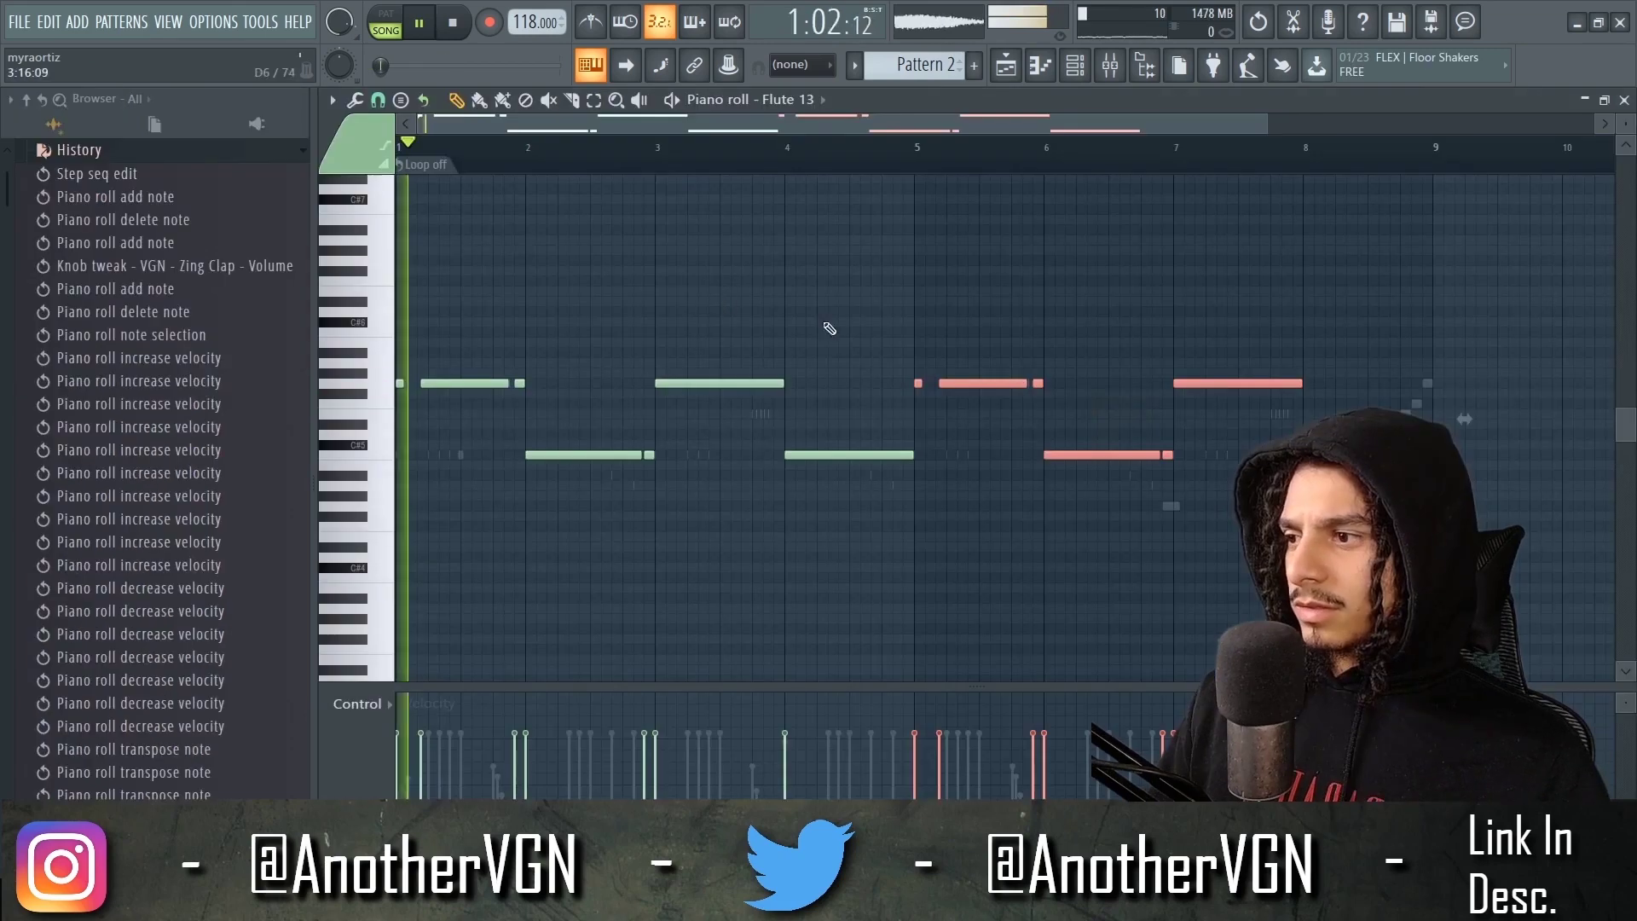
left_click_drag(395, 267, 1169, 522)
scroll(861, 415, "down", 1)
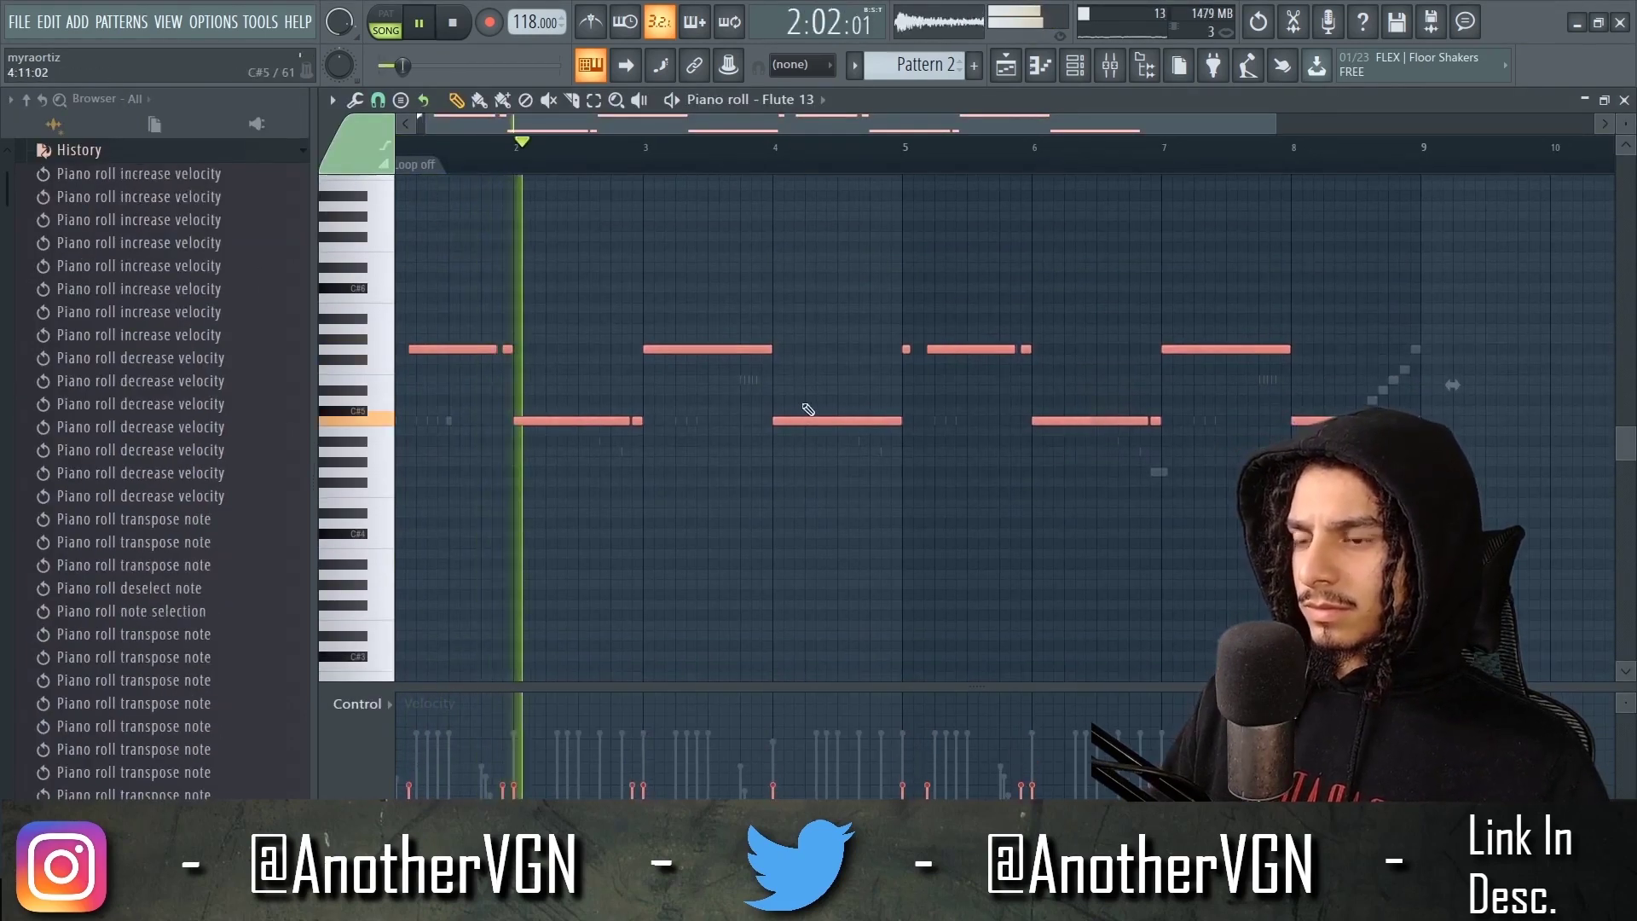
left_click(571, 368)
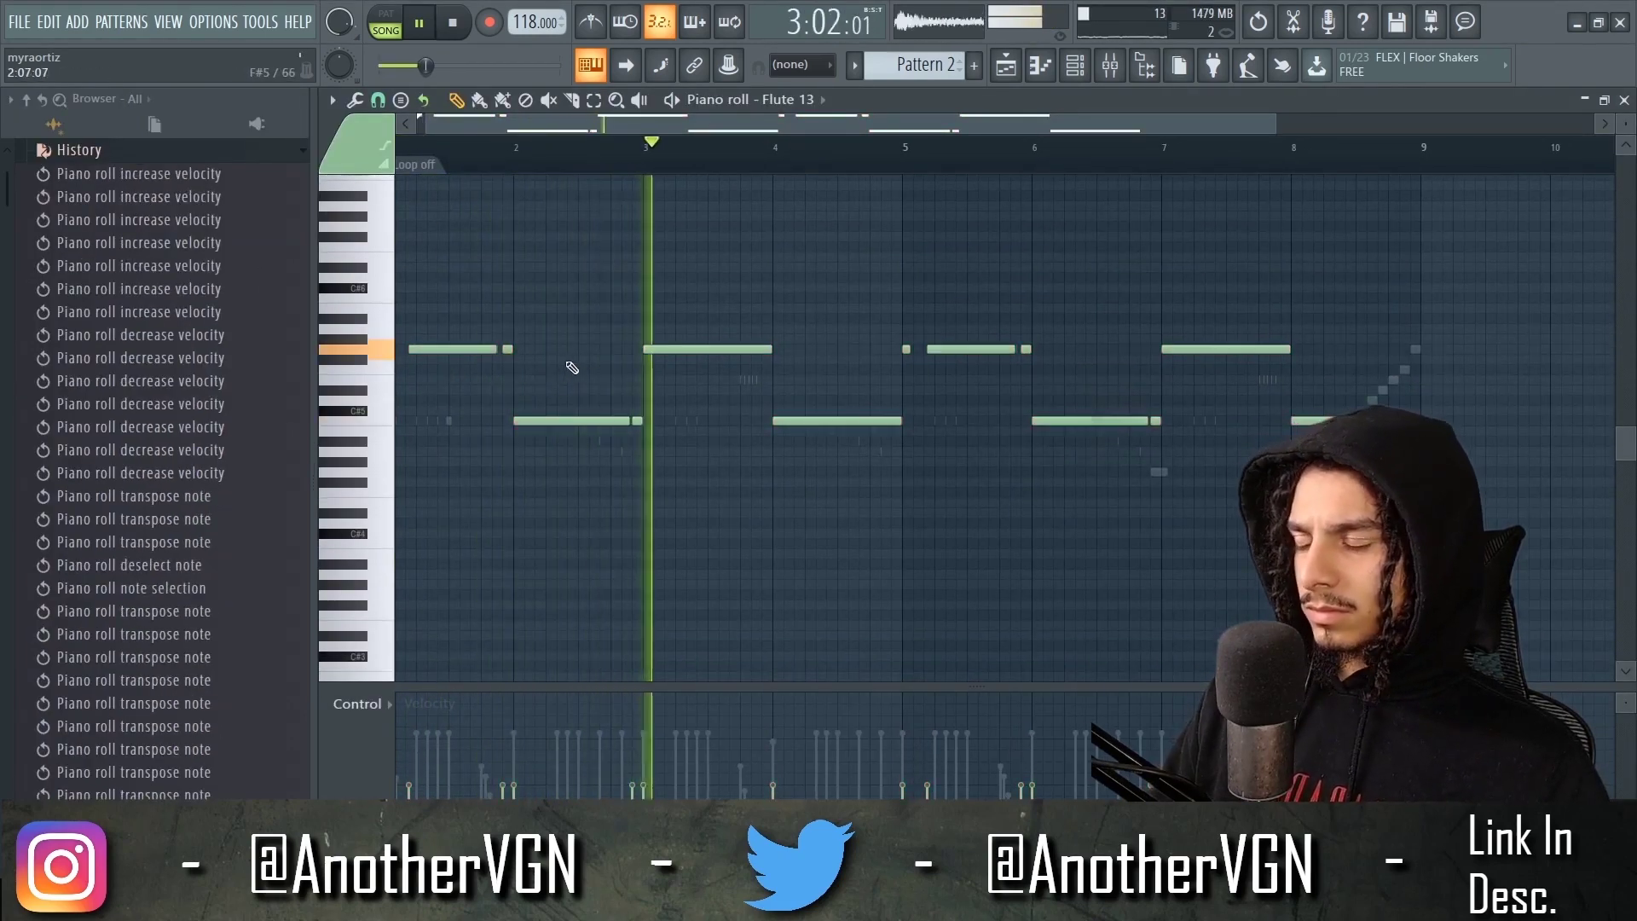
key("space")
scroll(652, 121, "up", 2)
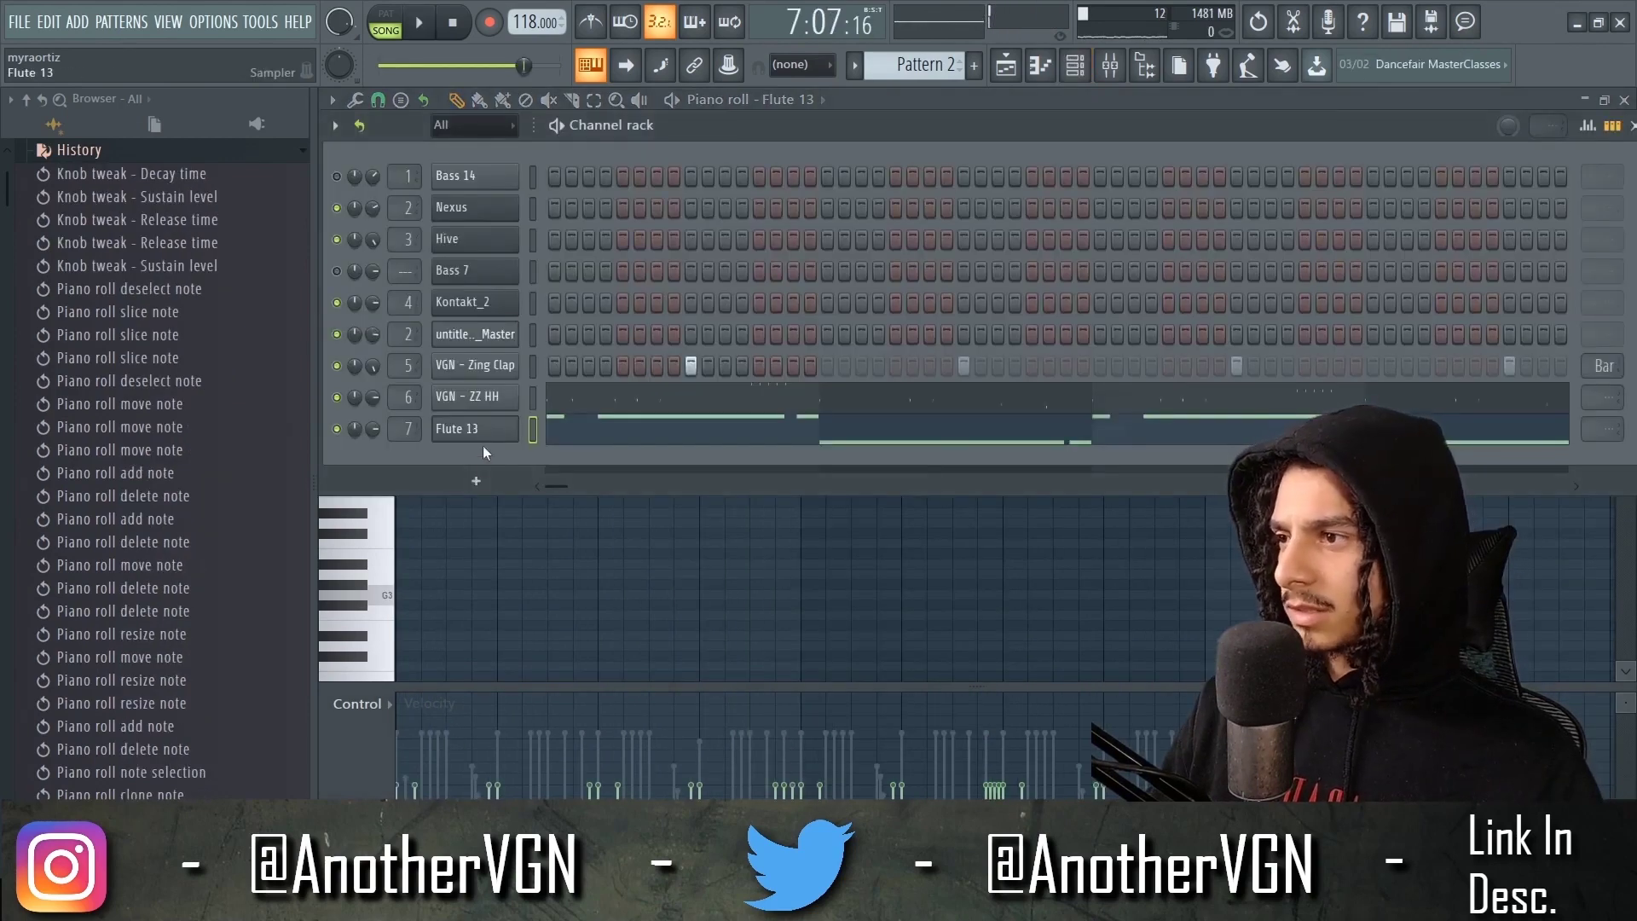
- Replace the Flute 13 channel's sampler with Xpand!2, choose a preset from the 12 Hard Leads category and audition it
right_click(498, 433)
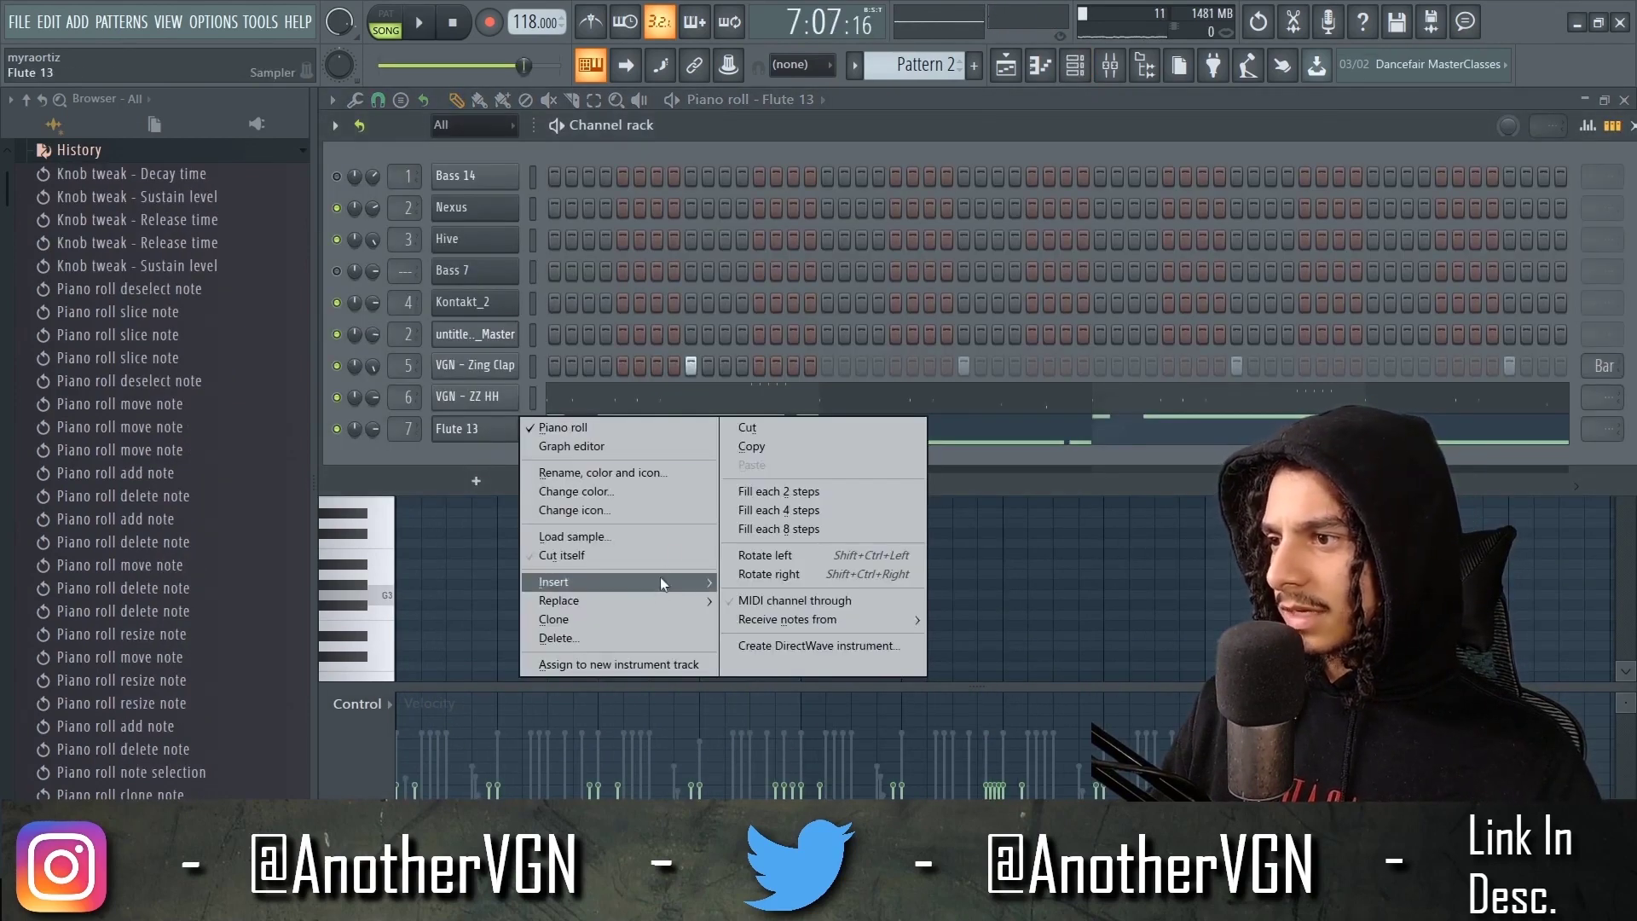
mouse_move(655, 601)
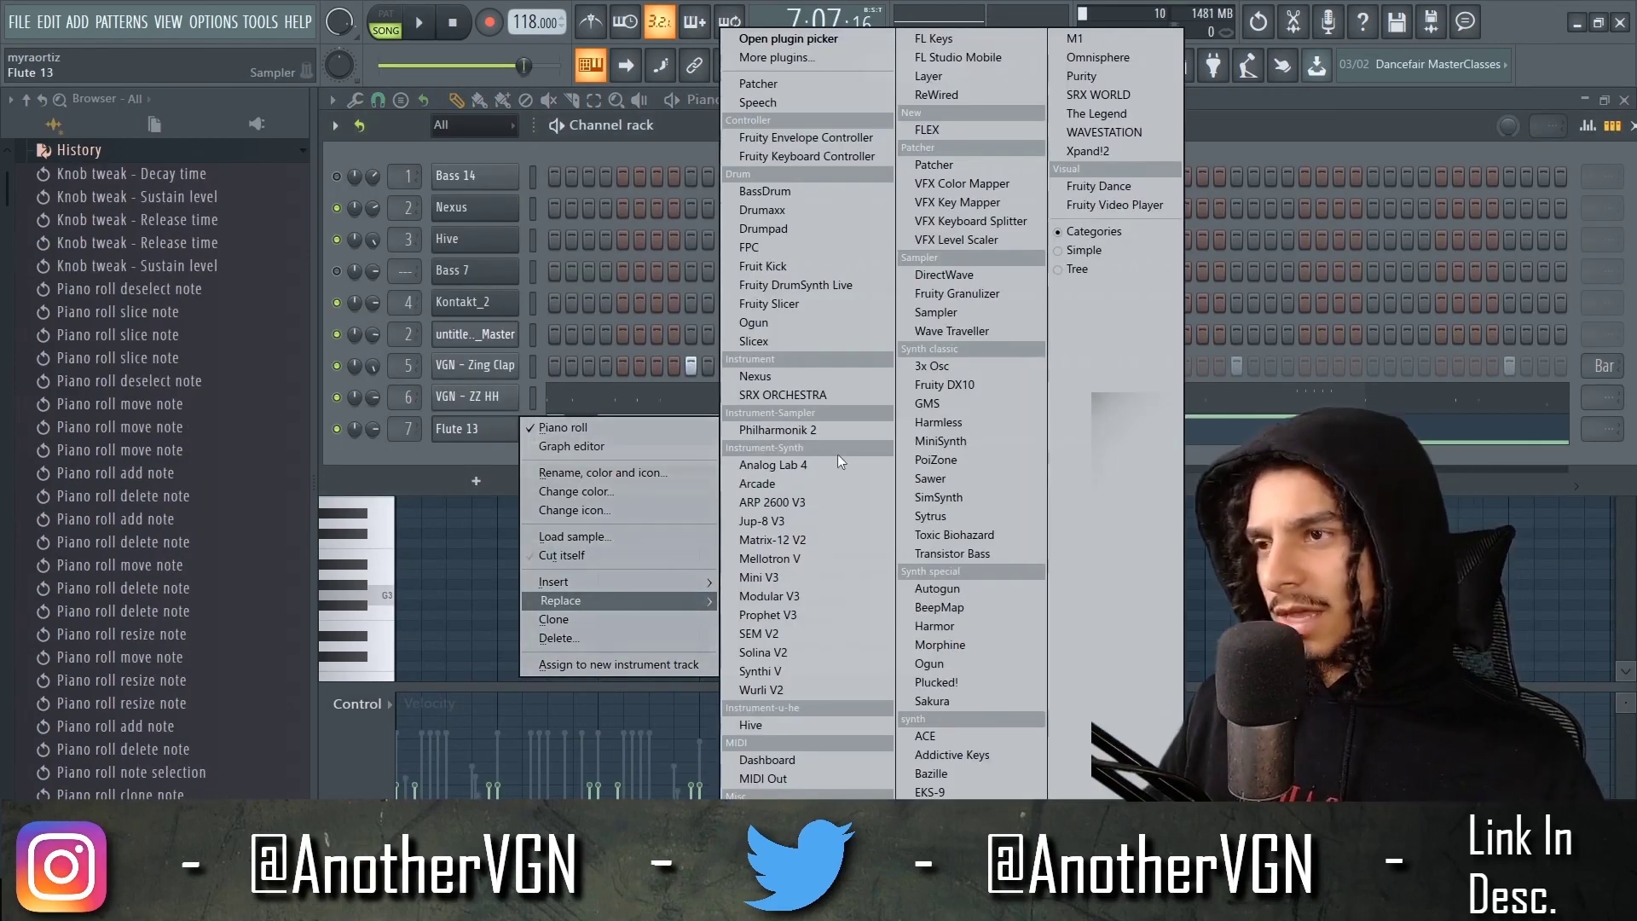
left_click(1118, 152)
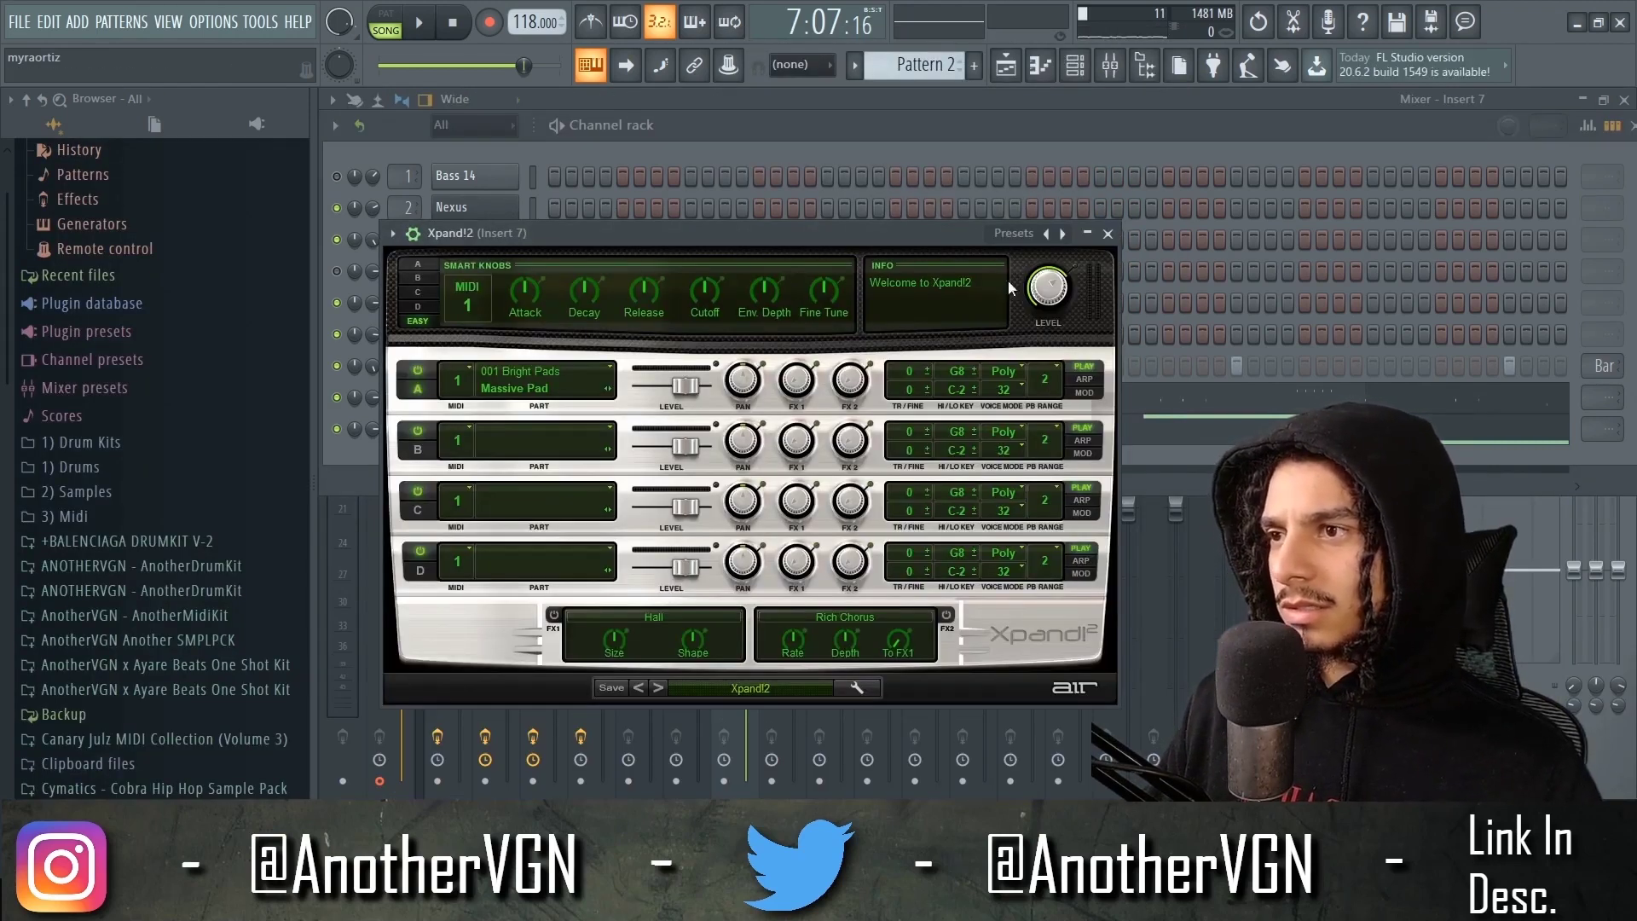
left_click(765, 687)
mouse_move(764, 679)
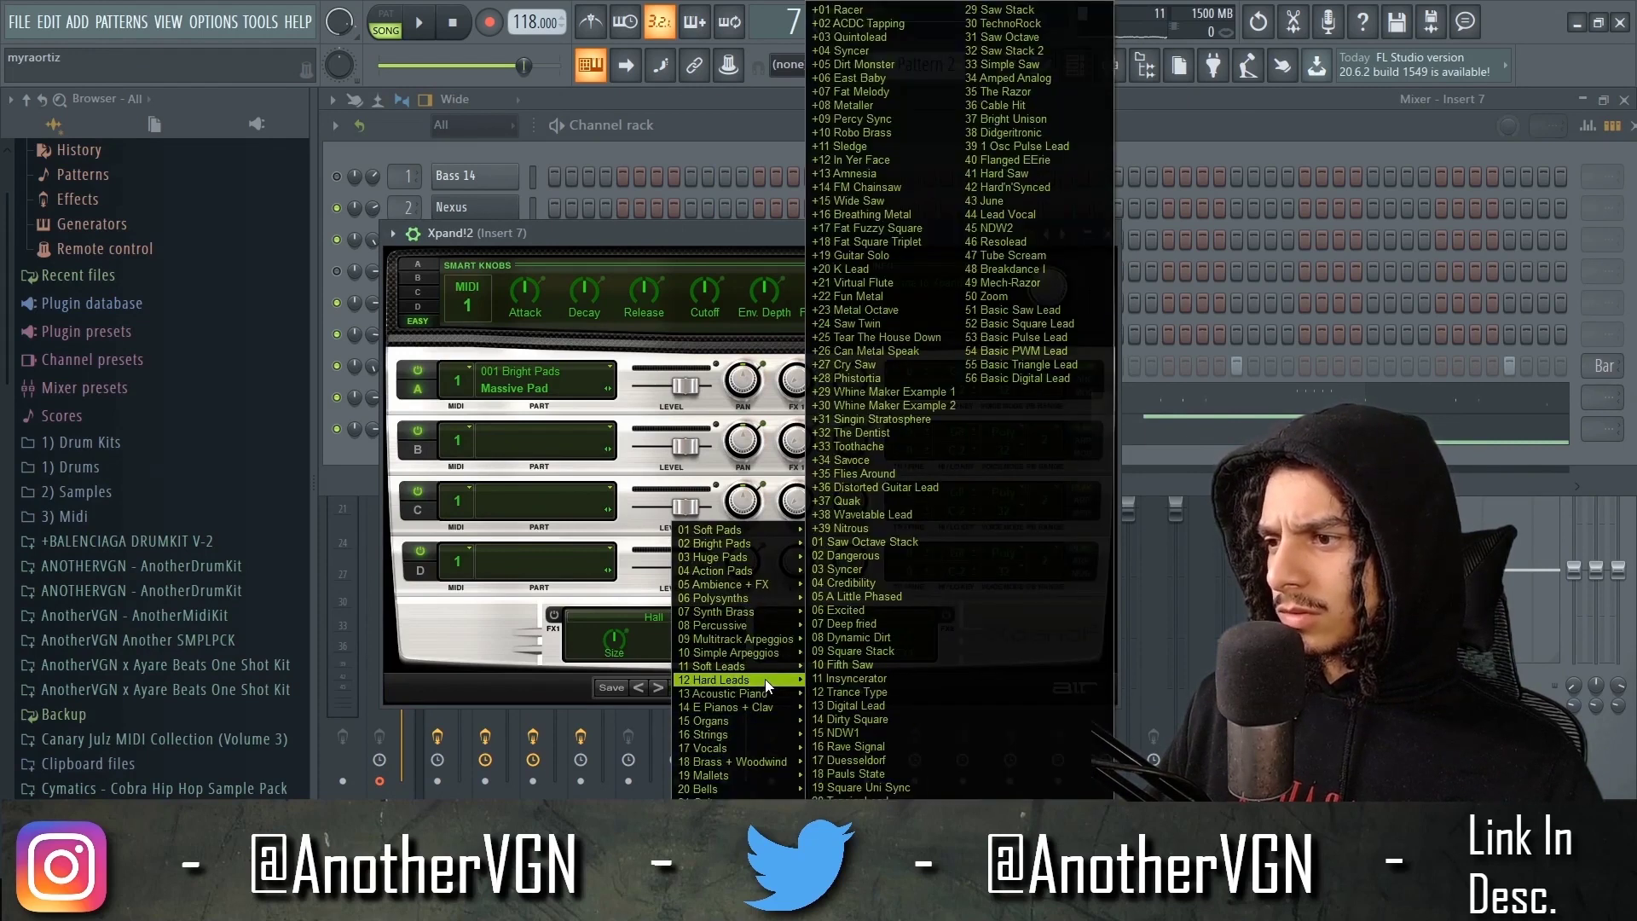
left_click(849, 678)
key("space")
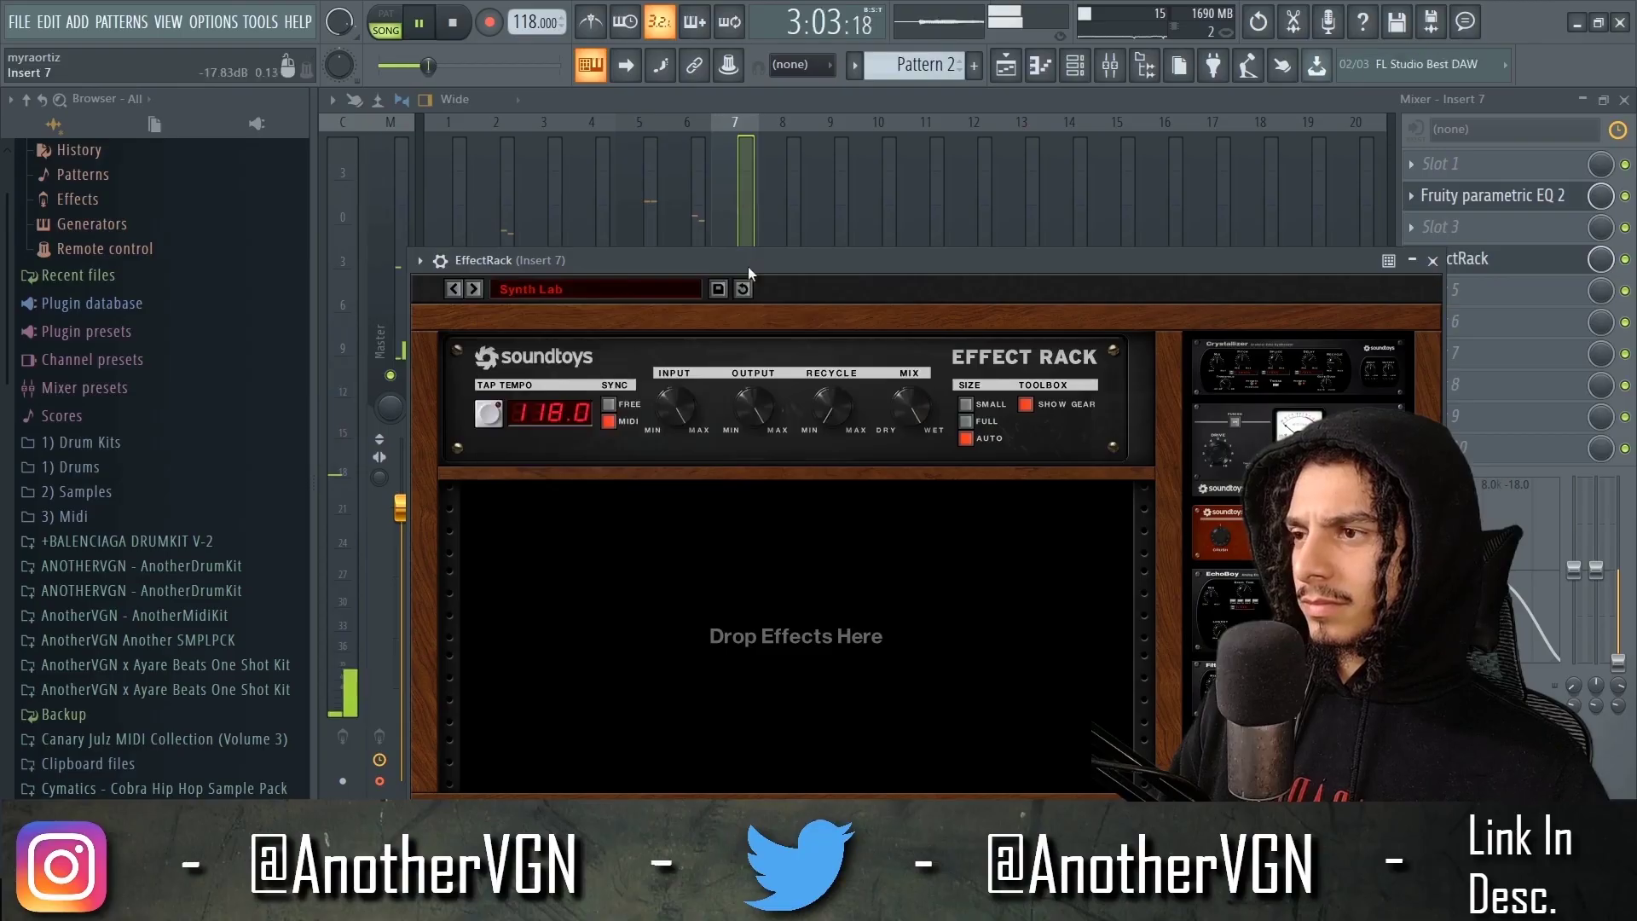
- Lower the Insert 7 fader to about 94% (-1.5 dB) and toggle the solo state of the VGN - ZZ HH mixer track
left_click(737, 459)
left_click_drag(746, 546, 746, 558)
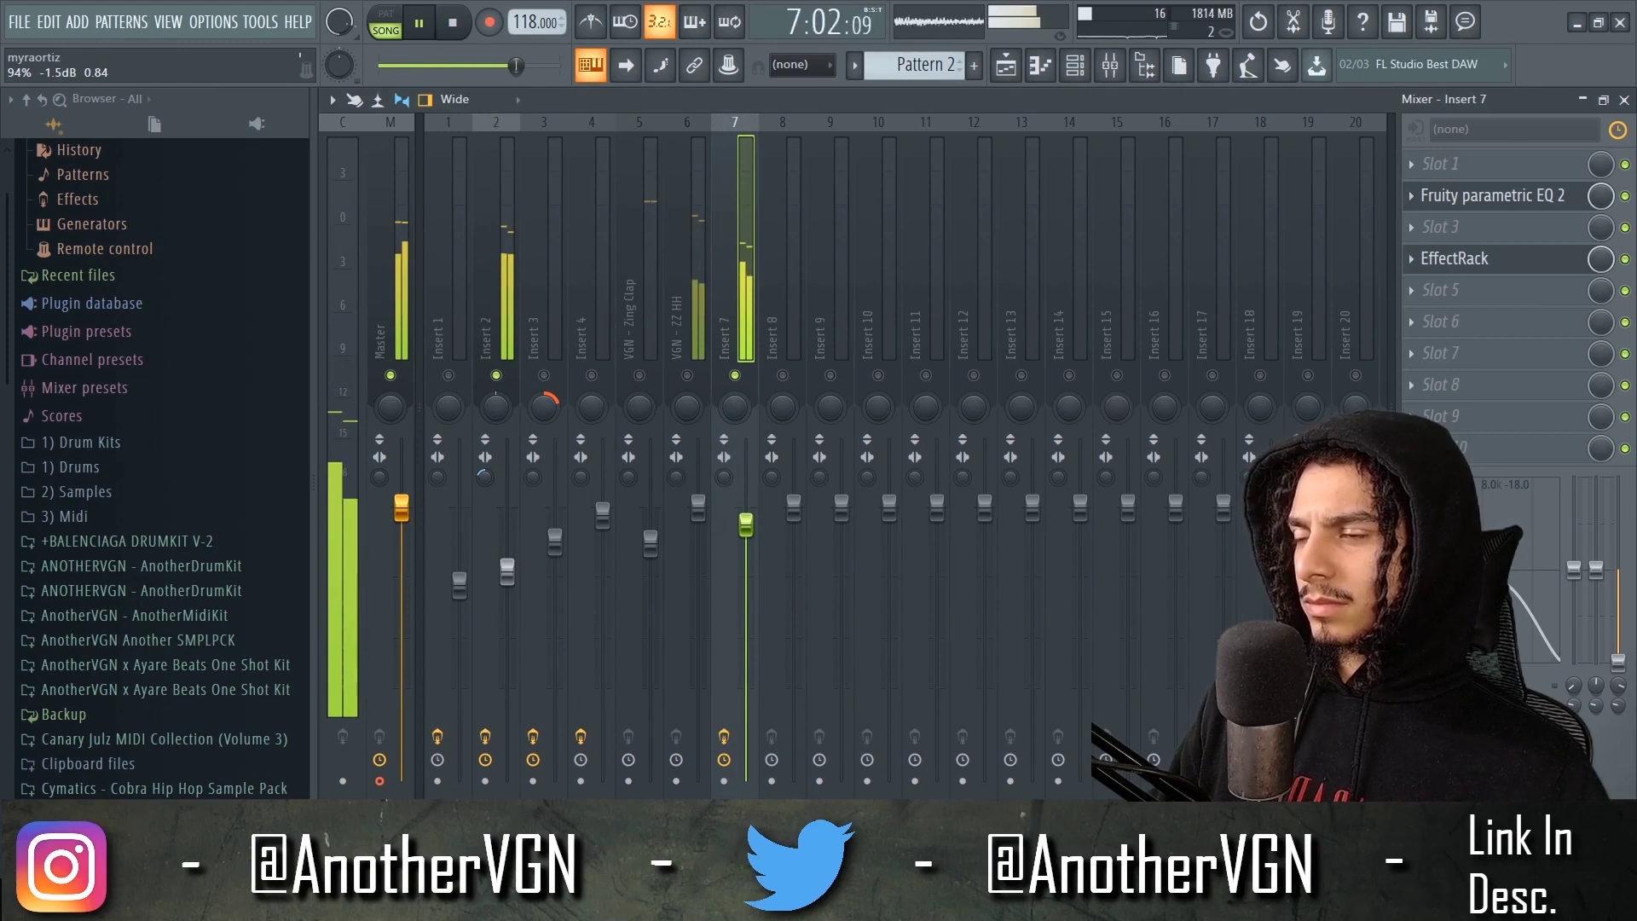
right_click(687, 375)
right_click(687, 375)
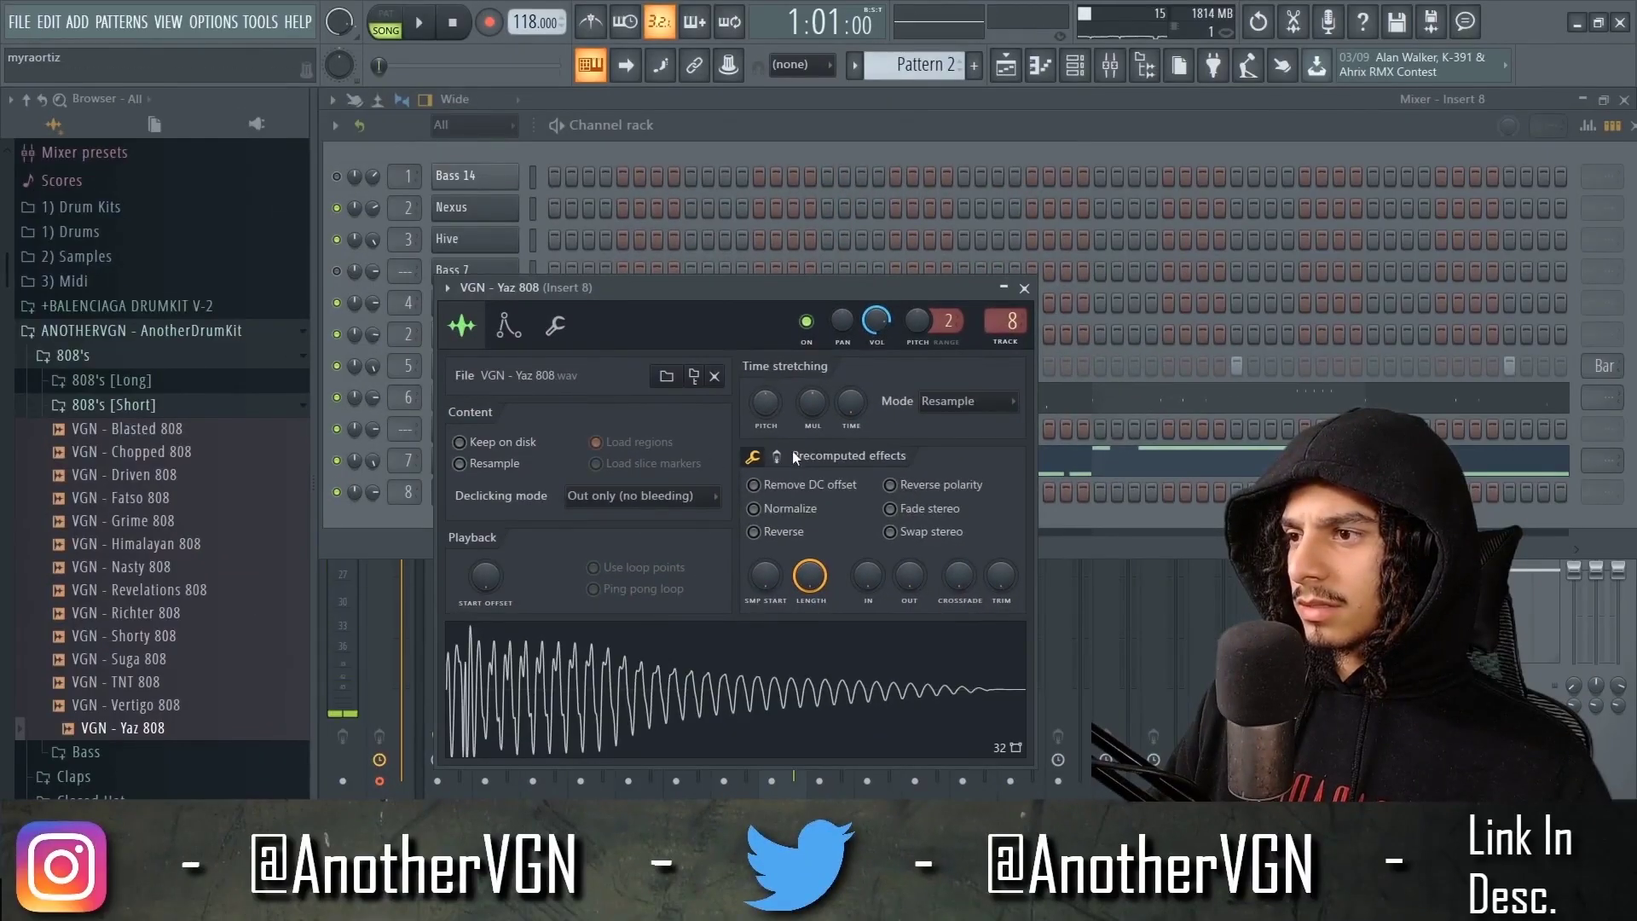
- Raise the EQ precomputed effect and channel volume of VGN - Yaz 808, audition the sample and close its settings
left_click(776, 457)
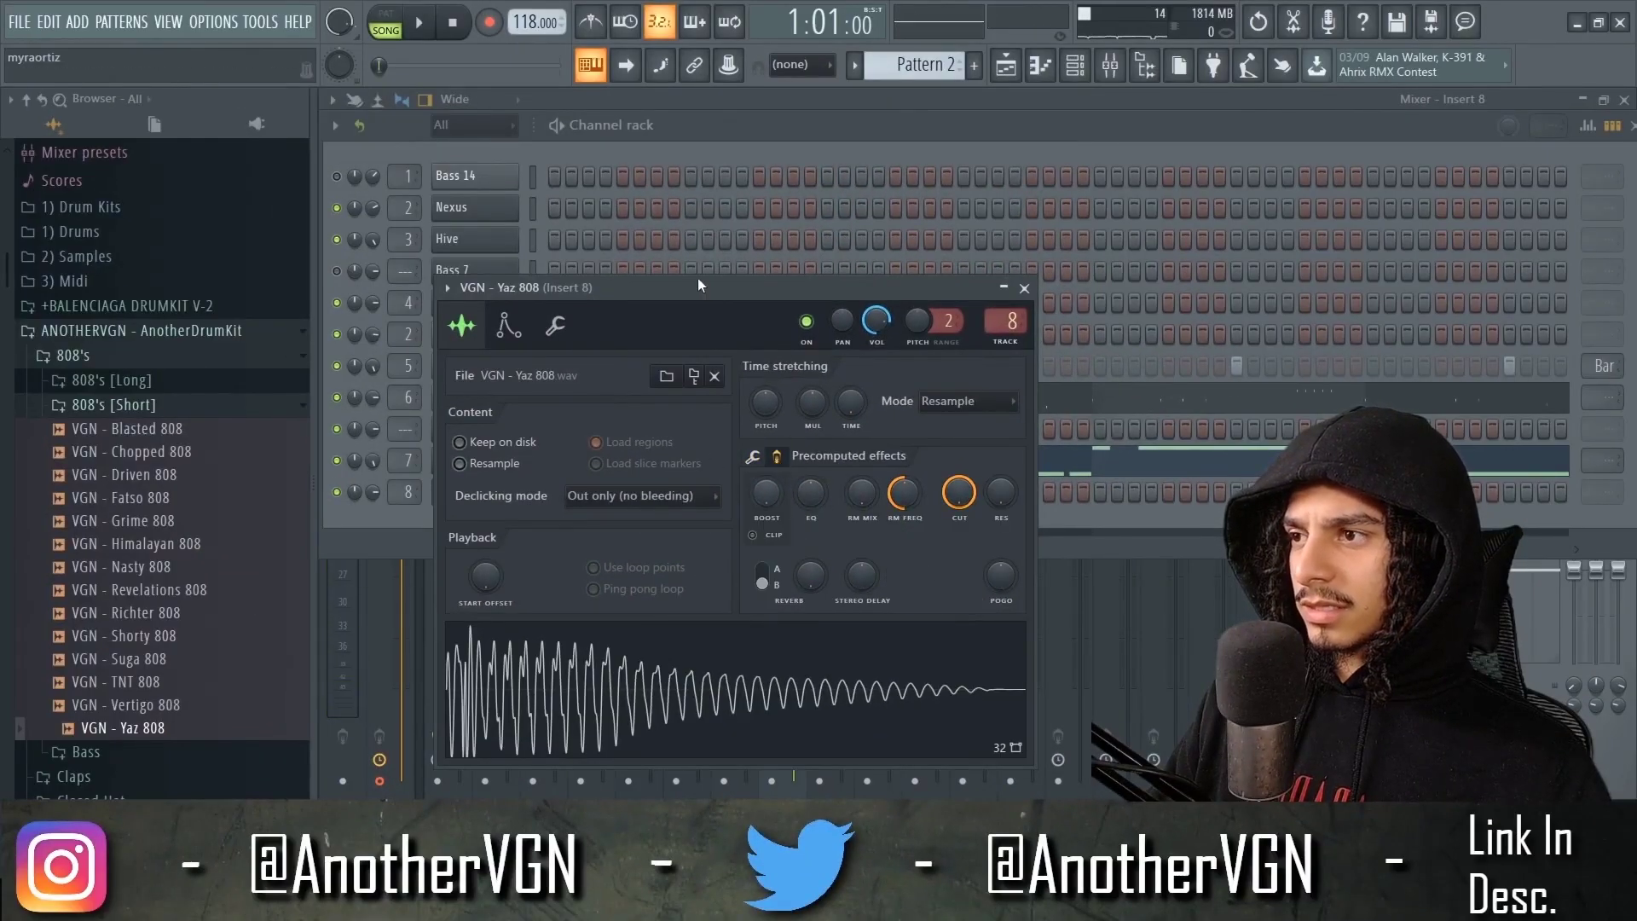
left_click_drag(697, 278, 749, 284)
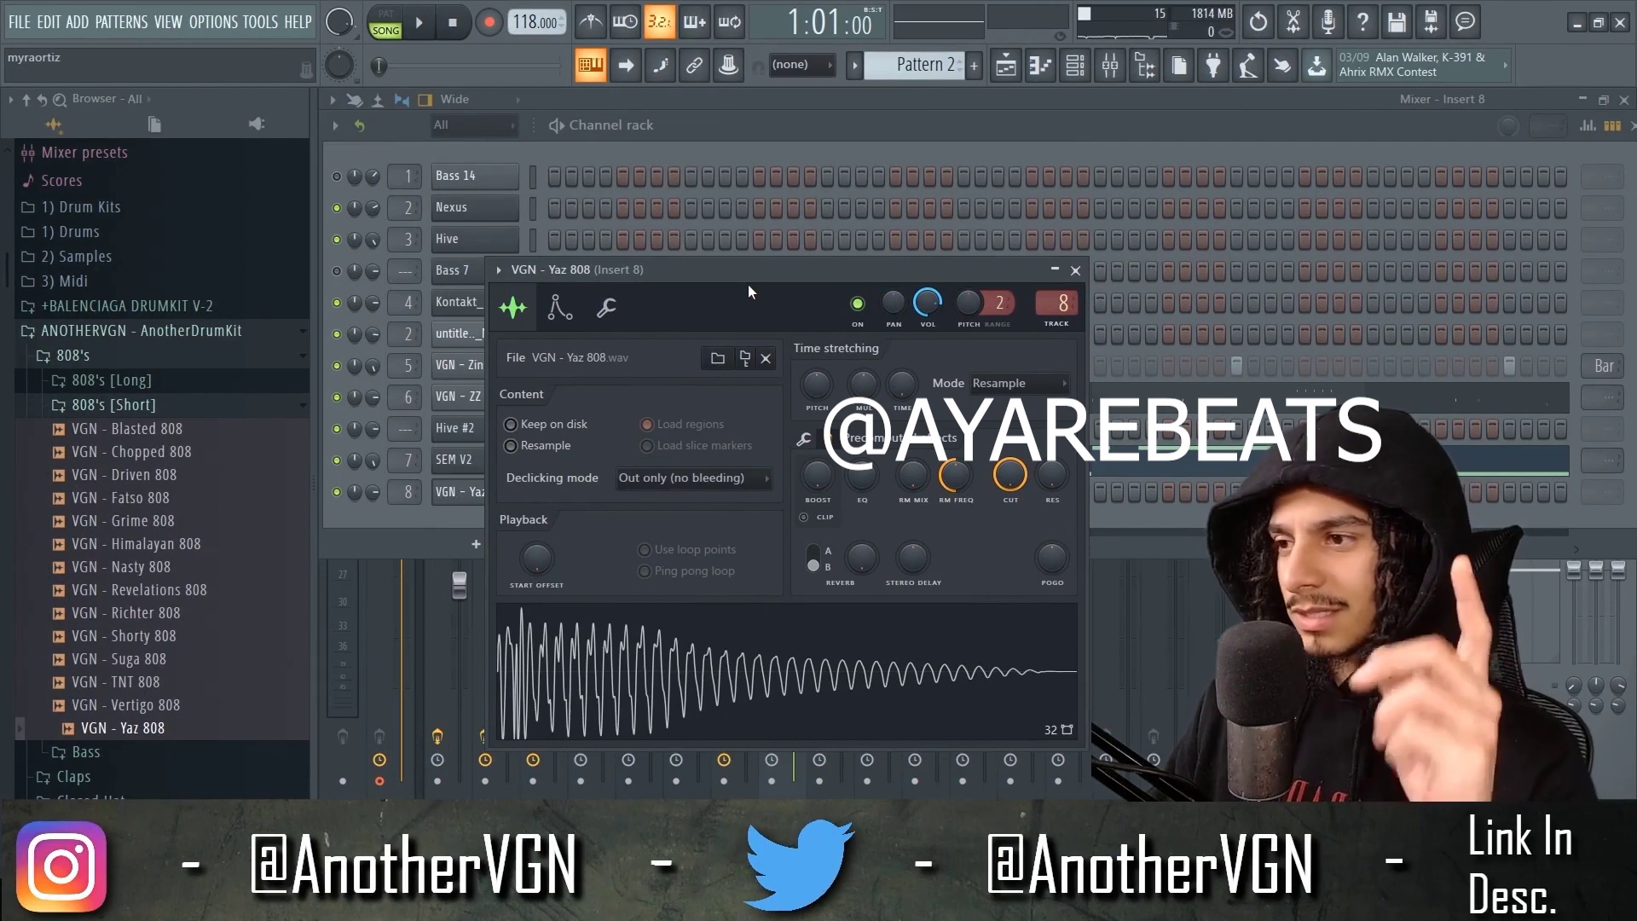
left_click_drag(765, 276, 839, 174)
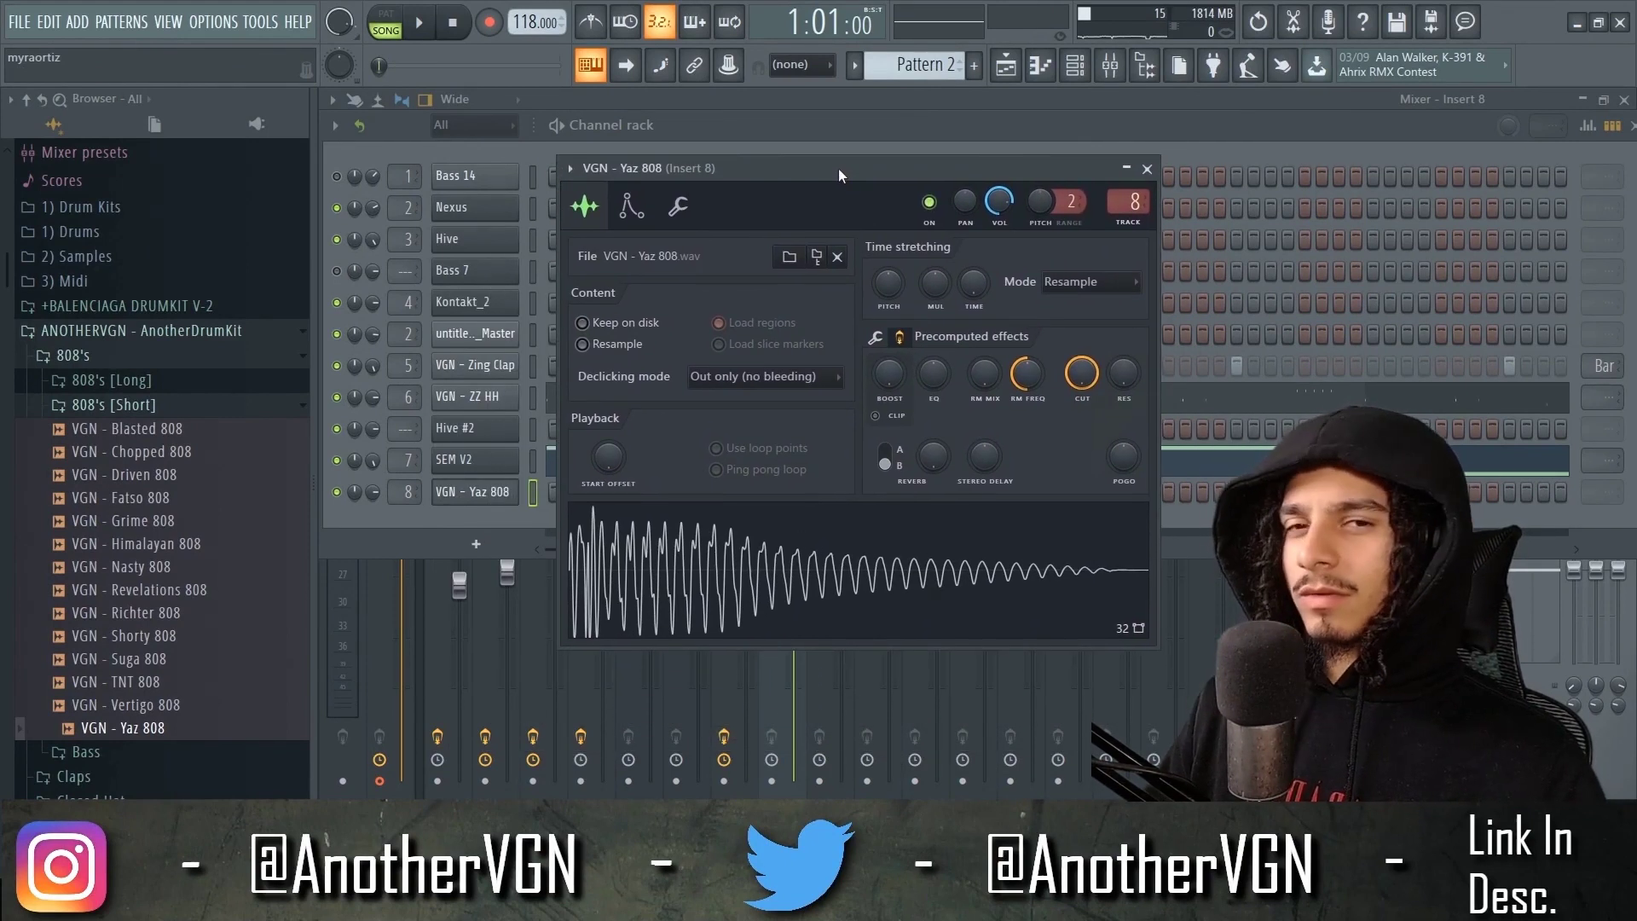
left_click(899, 337)
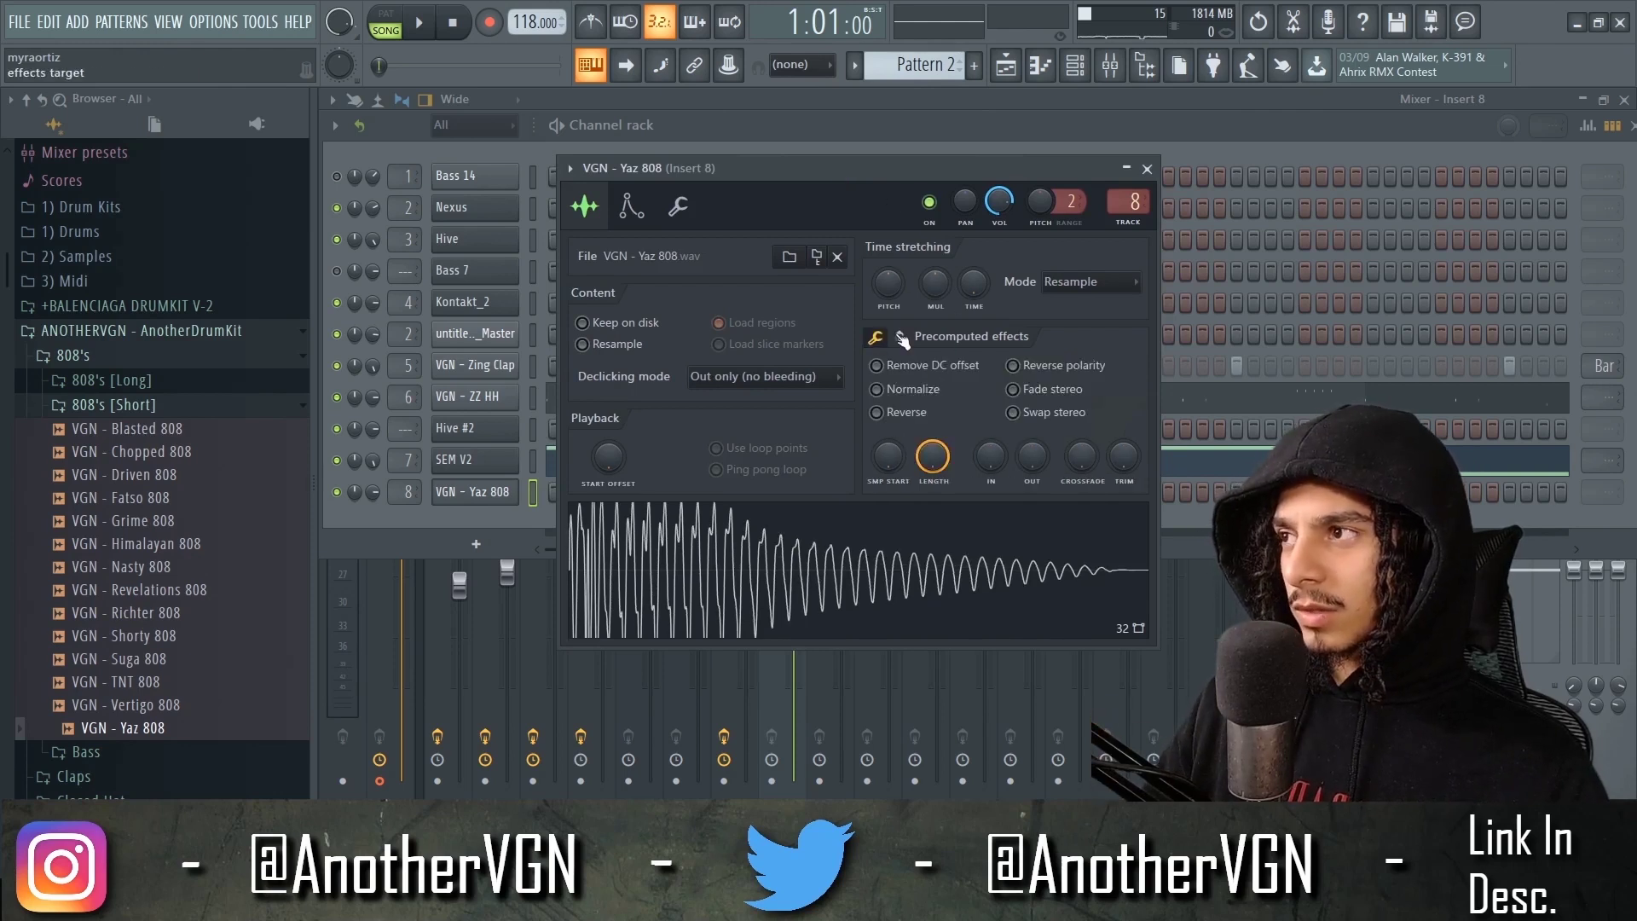
left_click(901, 337)
left_click_drag(926, 388, 927, 435)
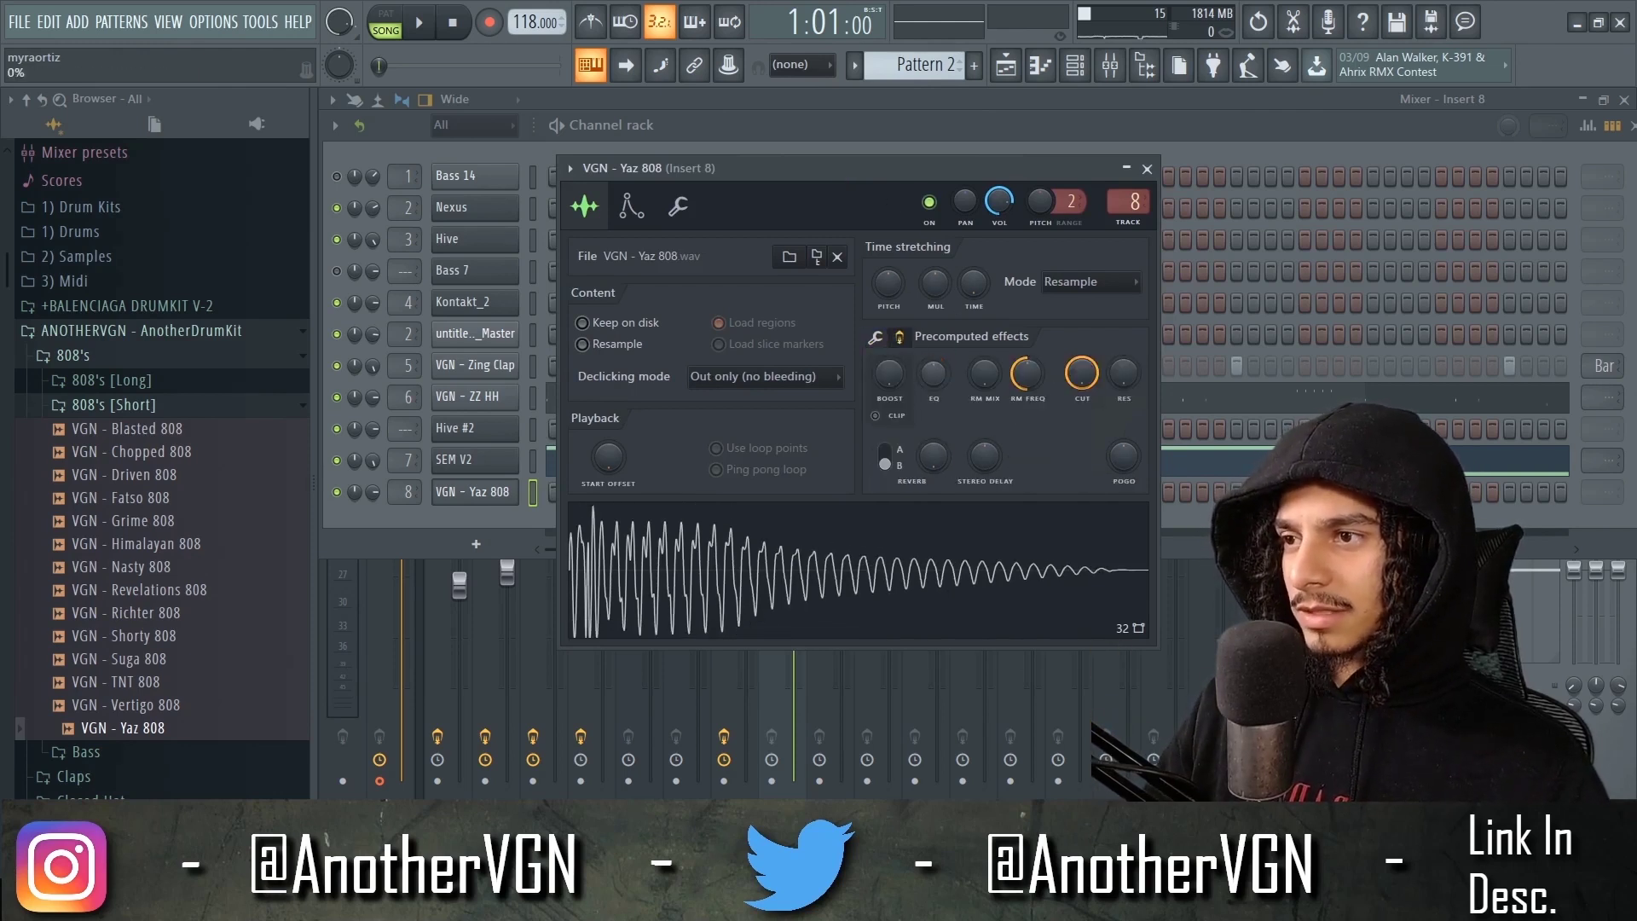
mouse_move(933, 372)
left_mouse_down()
mouse_move(933, 341)
mouse_move(933, 391)
left_mouse_up()
left_click(918, 571)
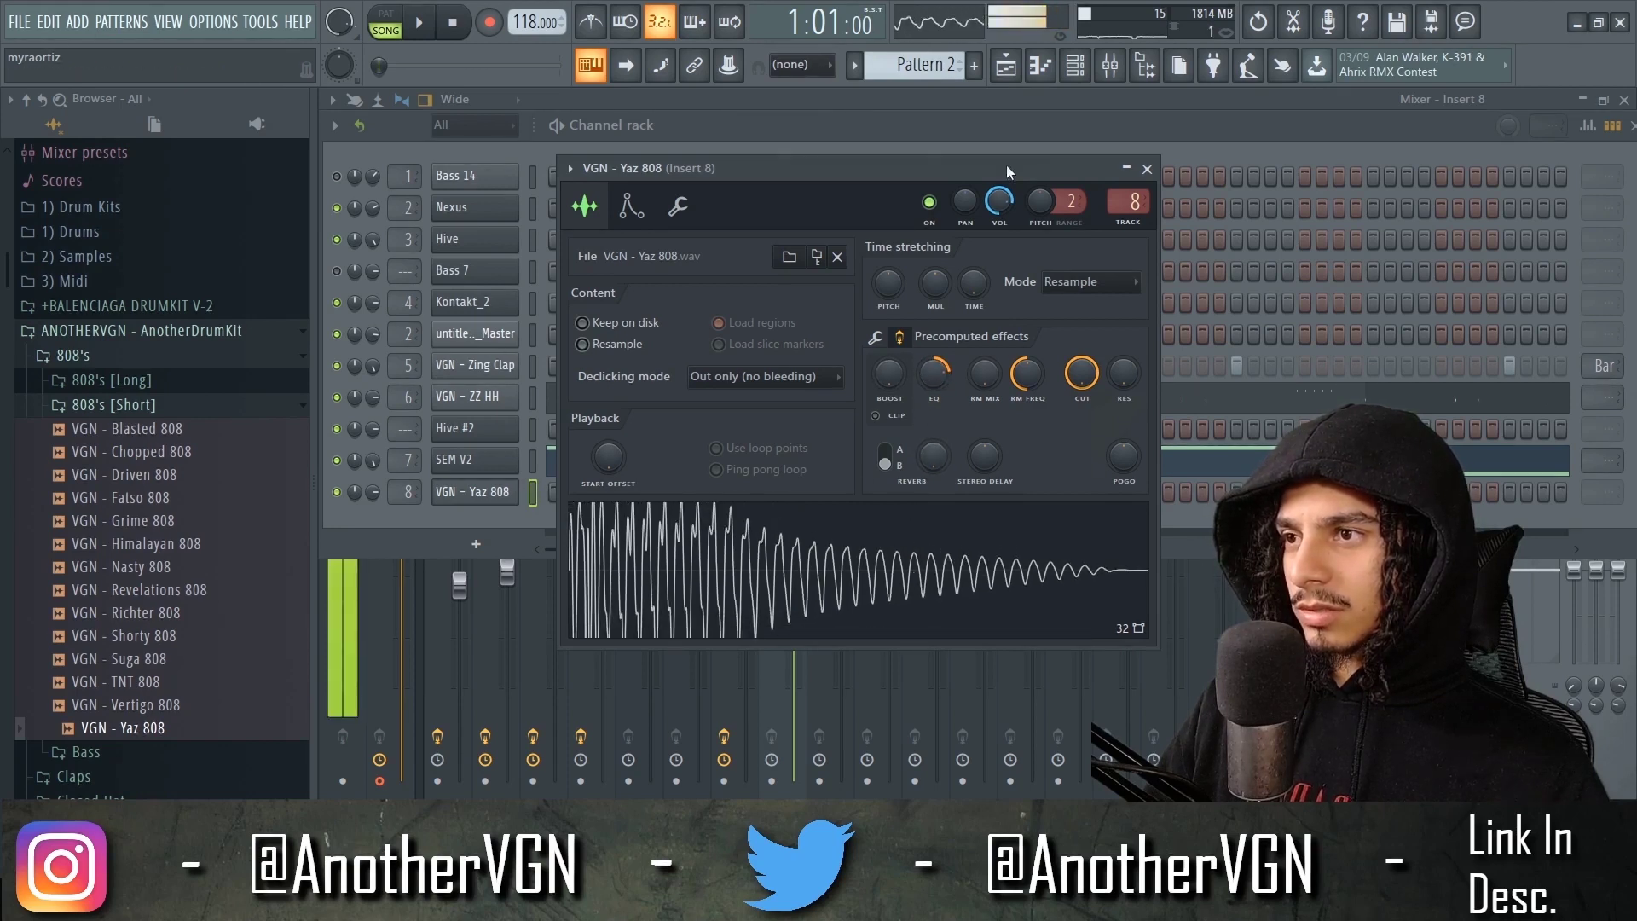
left_click(883, 568)
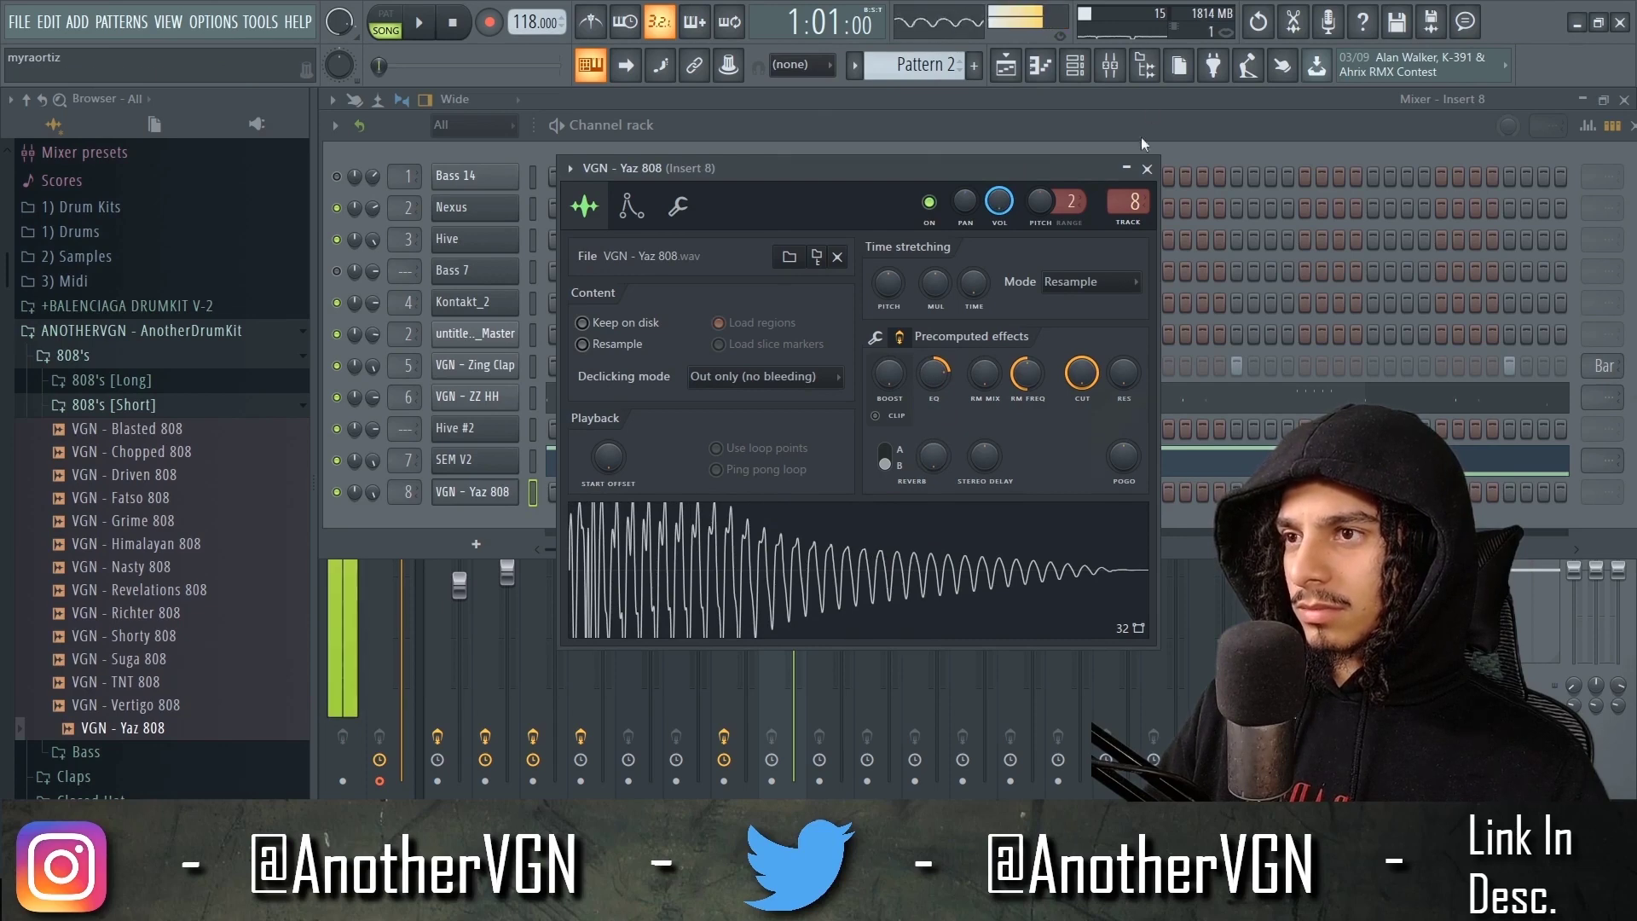
left_click(1145, 168)
- Place a G5 note at bar 1 in the VGN - Yaz 808 piano roll, audition it and select it
left_click(1040, 65)
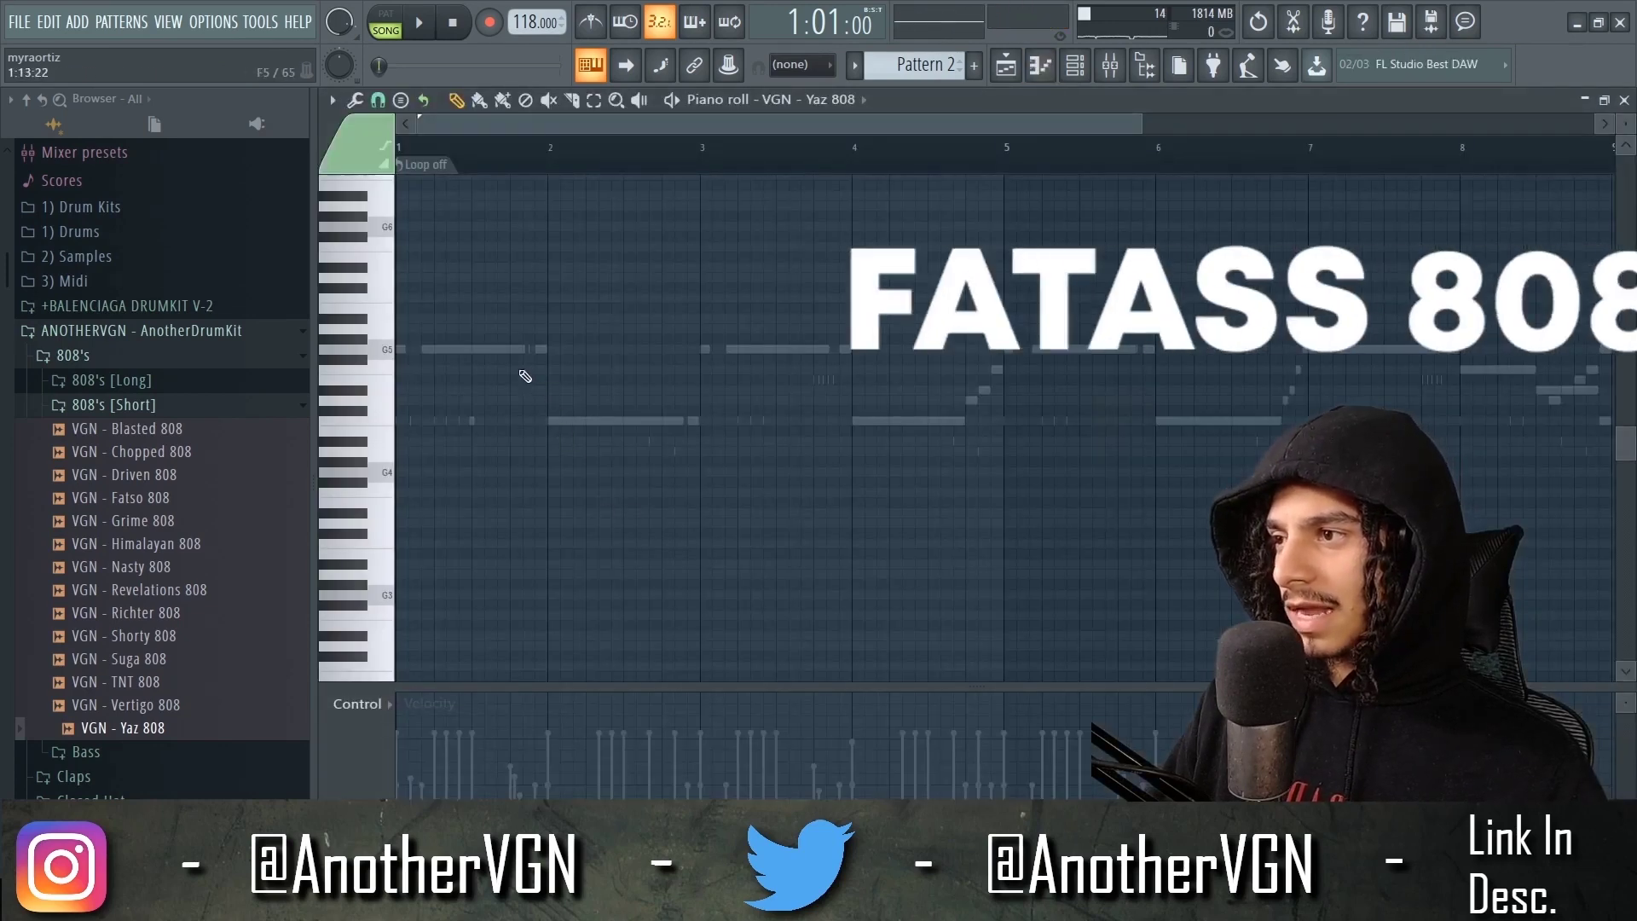
key("space")
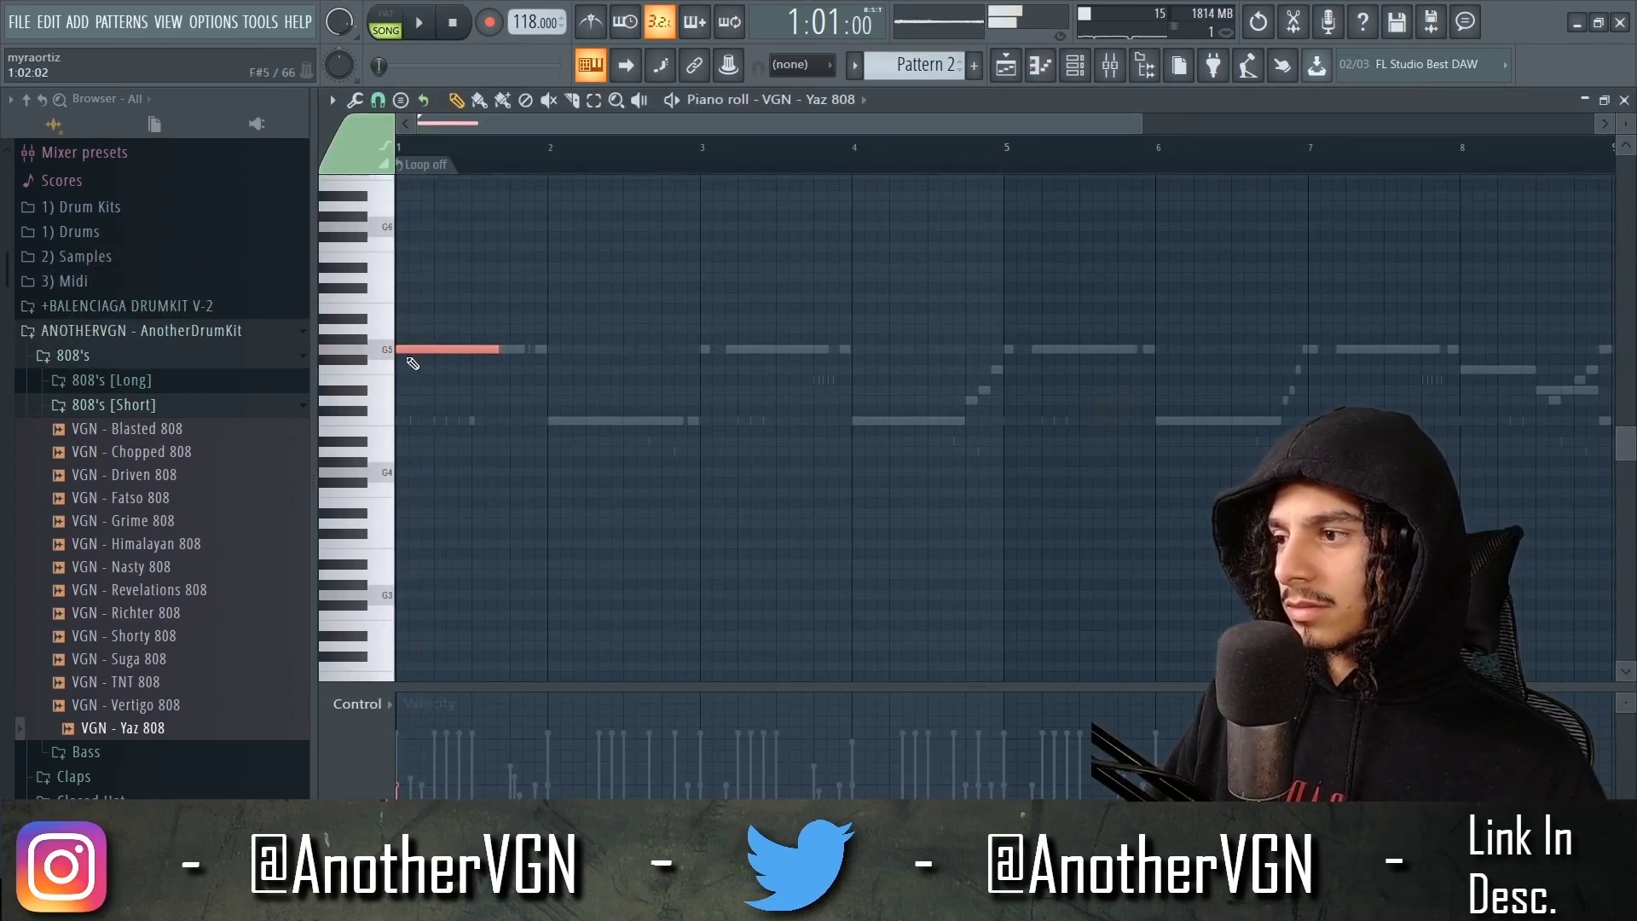
scroll(546, 439, "up", 4)
key("space")
key("space")
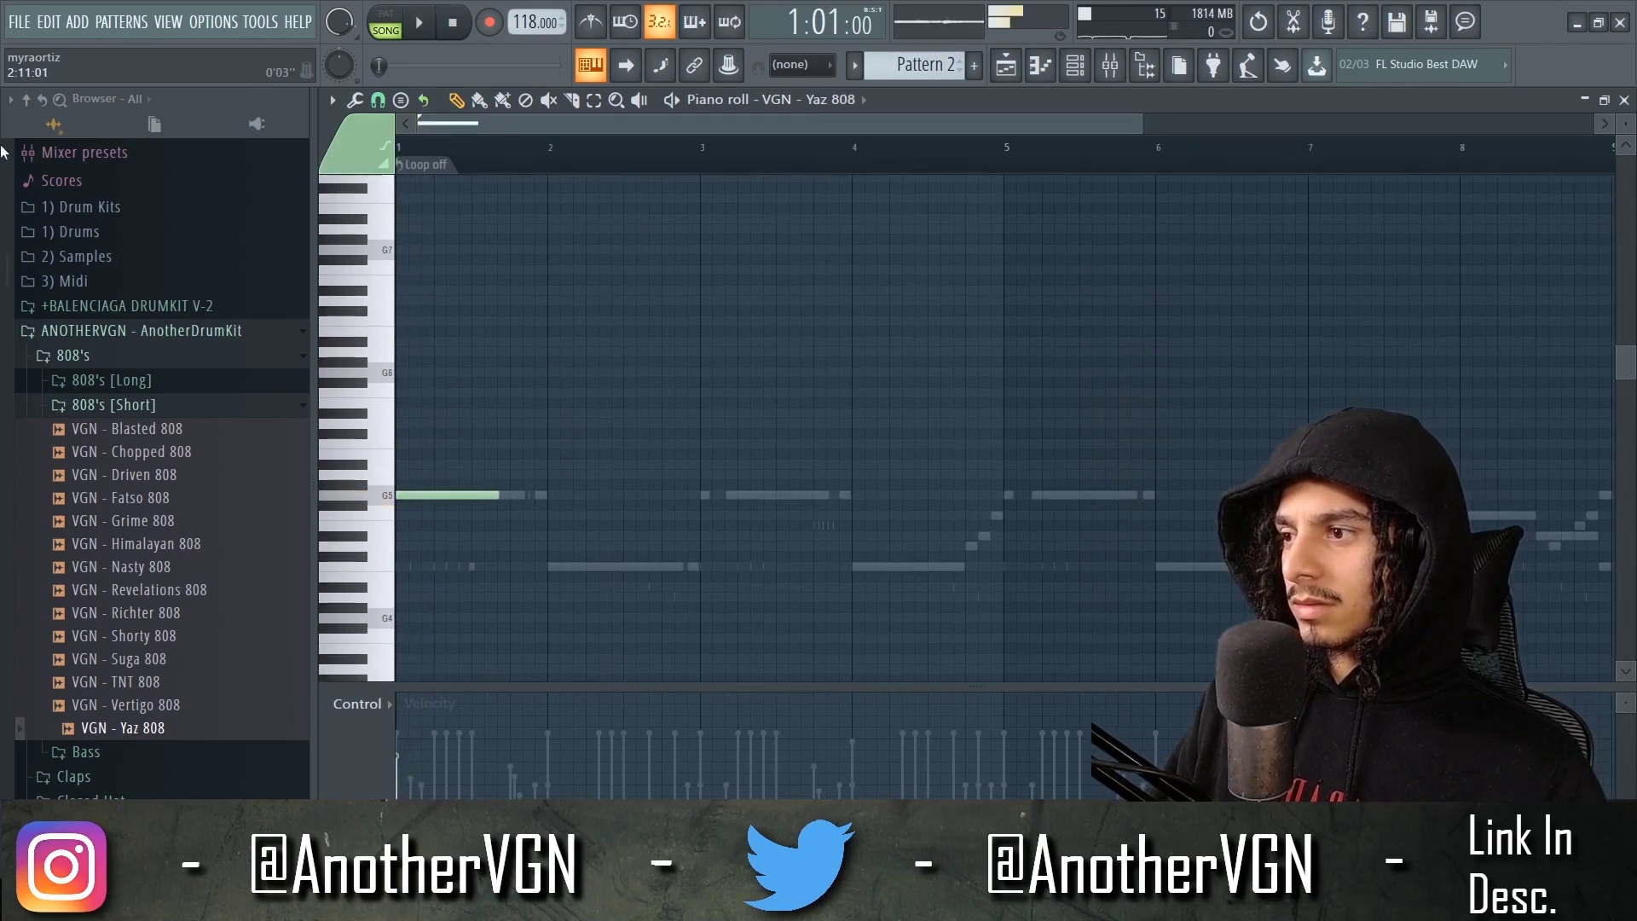
key("space")
key("space")
key("ctrl+a")
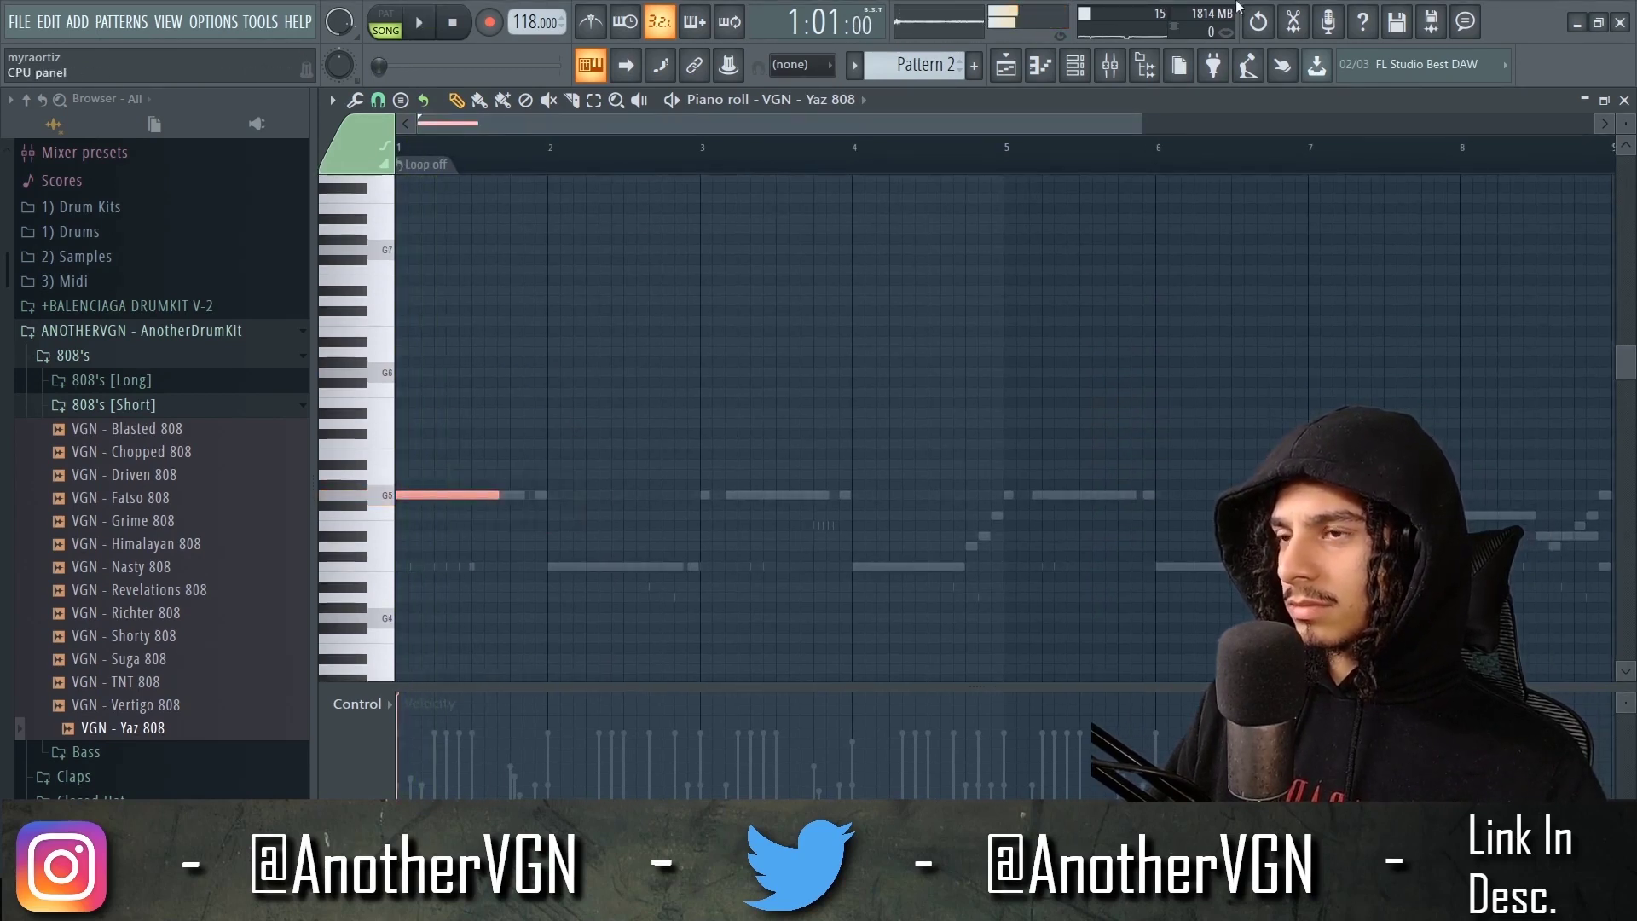
- Lower the Insert 8 fader in the mixer to tame the 808 level during playback
left_click(1110, 73)
key("space")
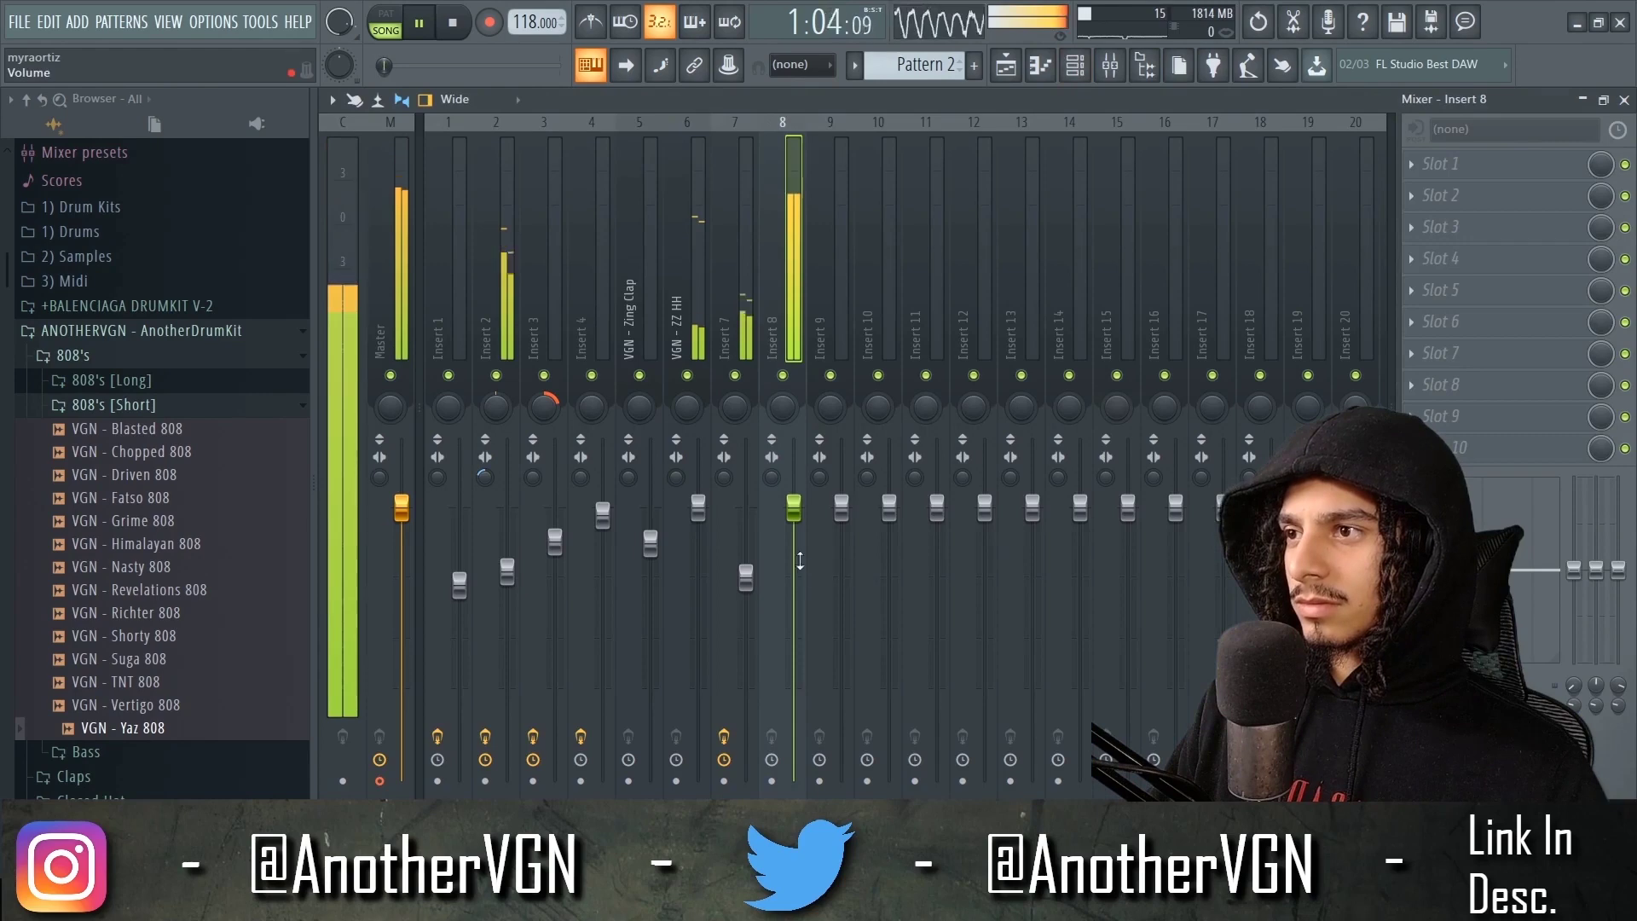
left_click_drag(794, 507, 793, 574)
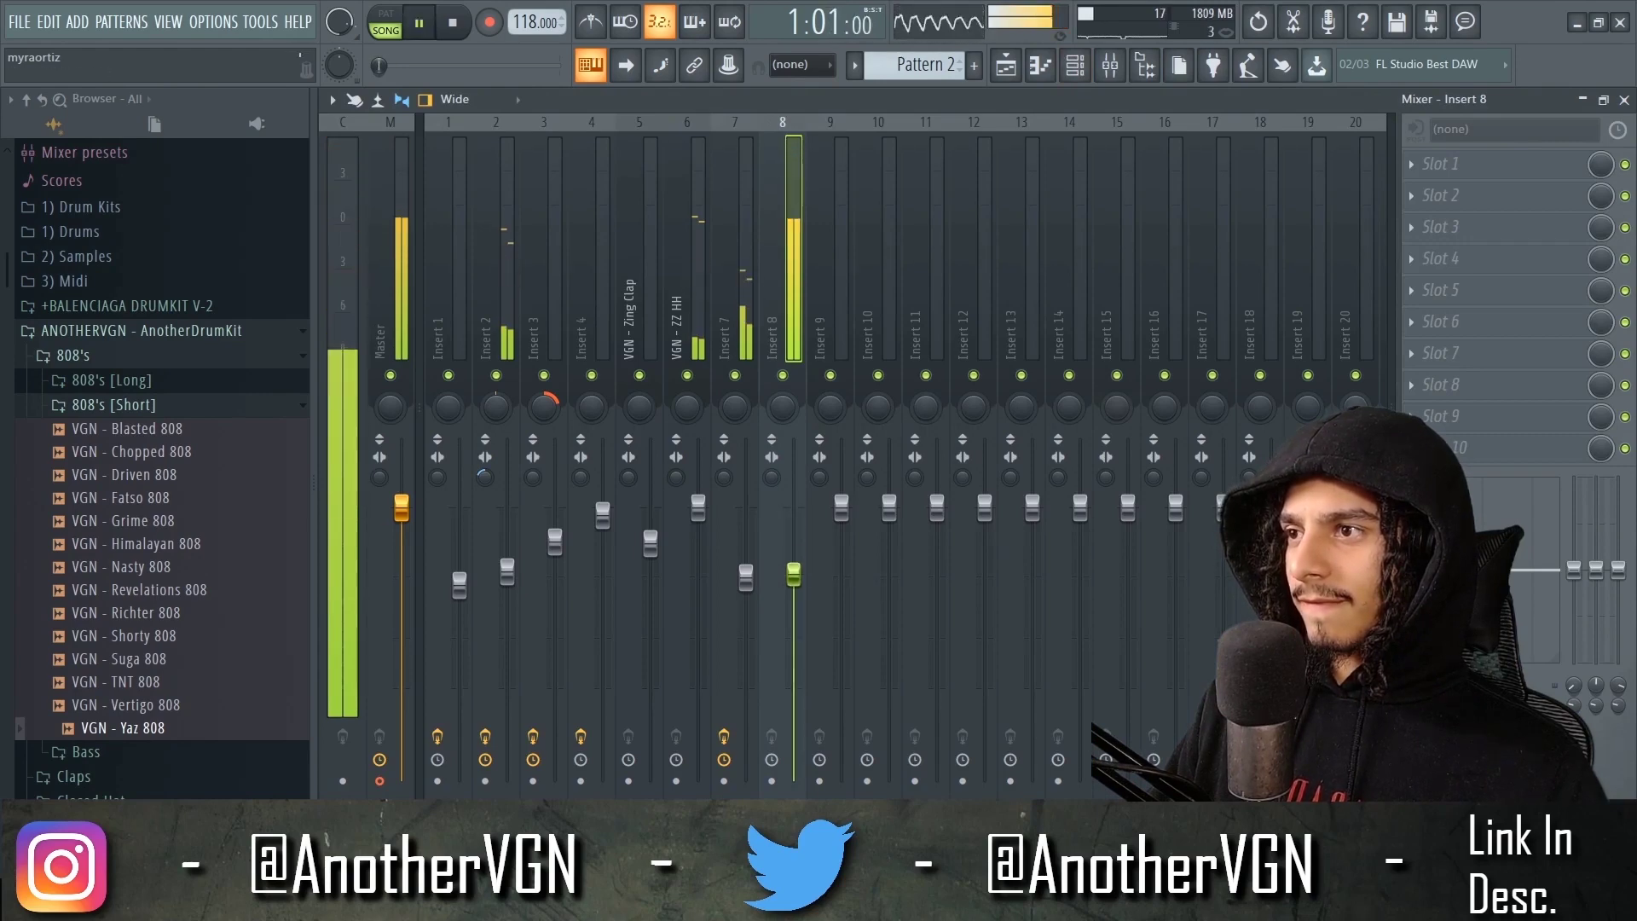
key("space")
- Transpose the bar 1 note of VGN - Yaz 808 up five semitones in the piano roll while playing the song
left_click(1042, 66)
key("space")
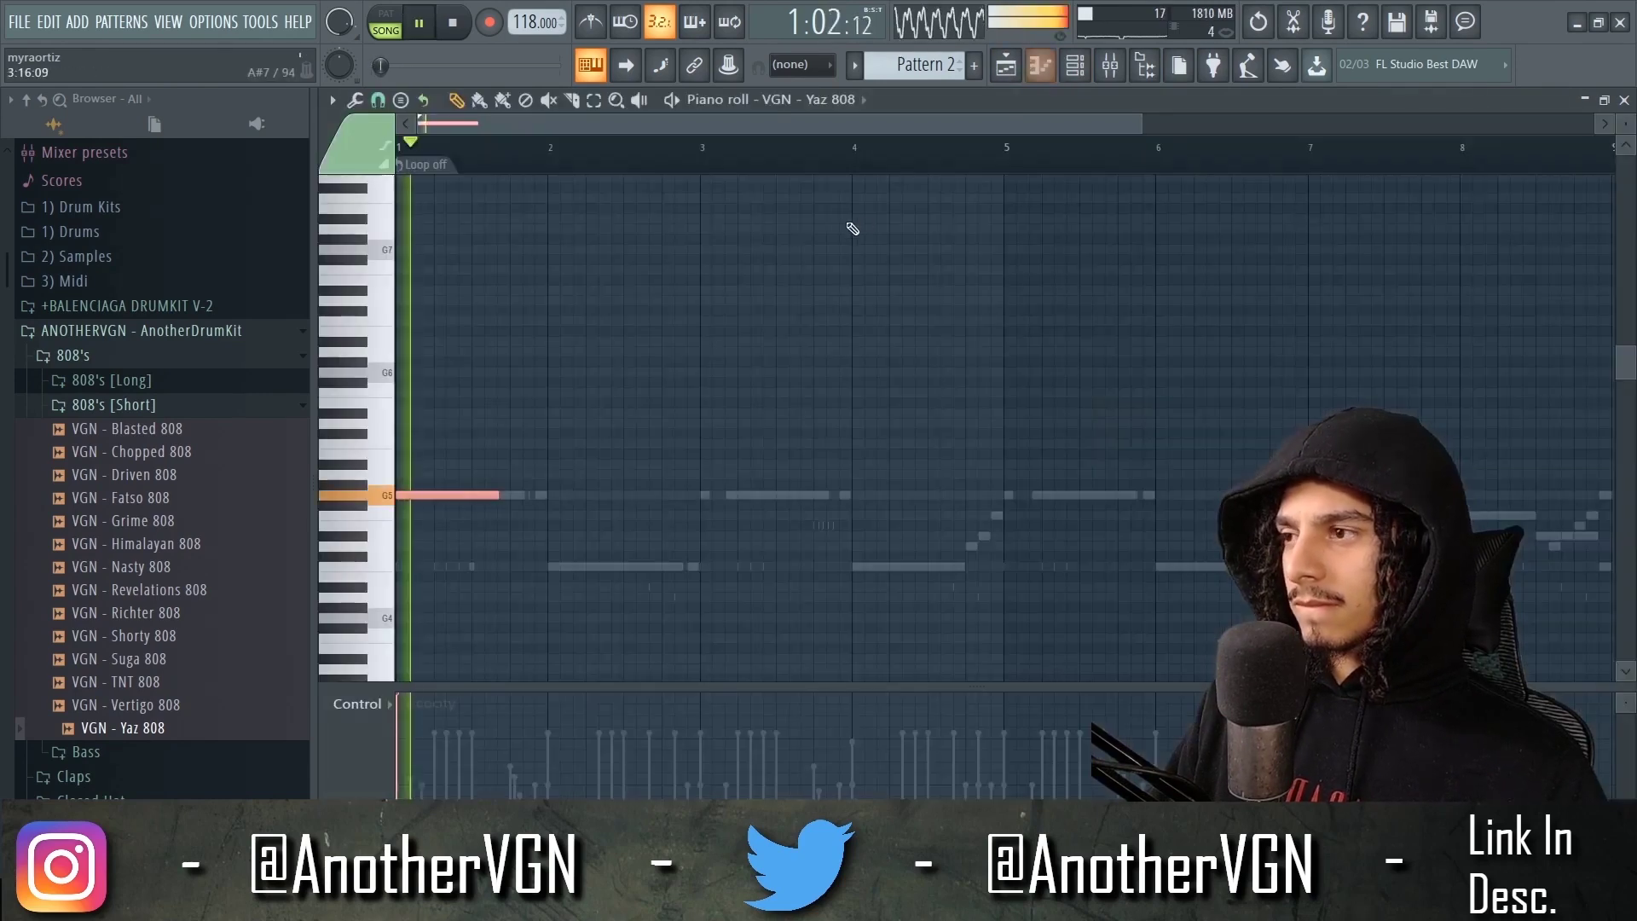
key("Up")
key("Up")
key("Up")
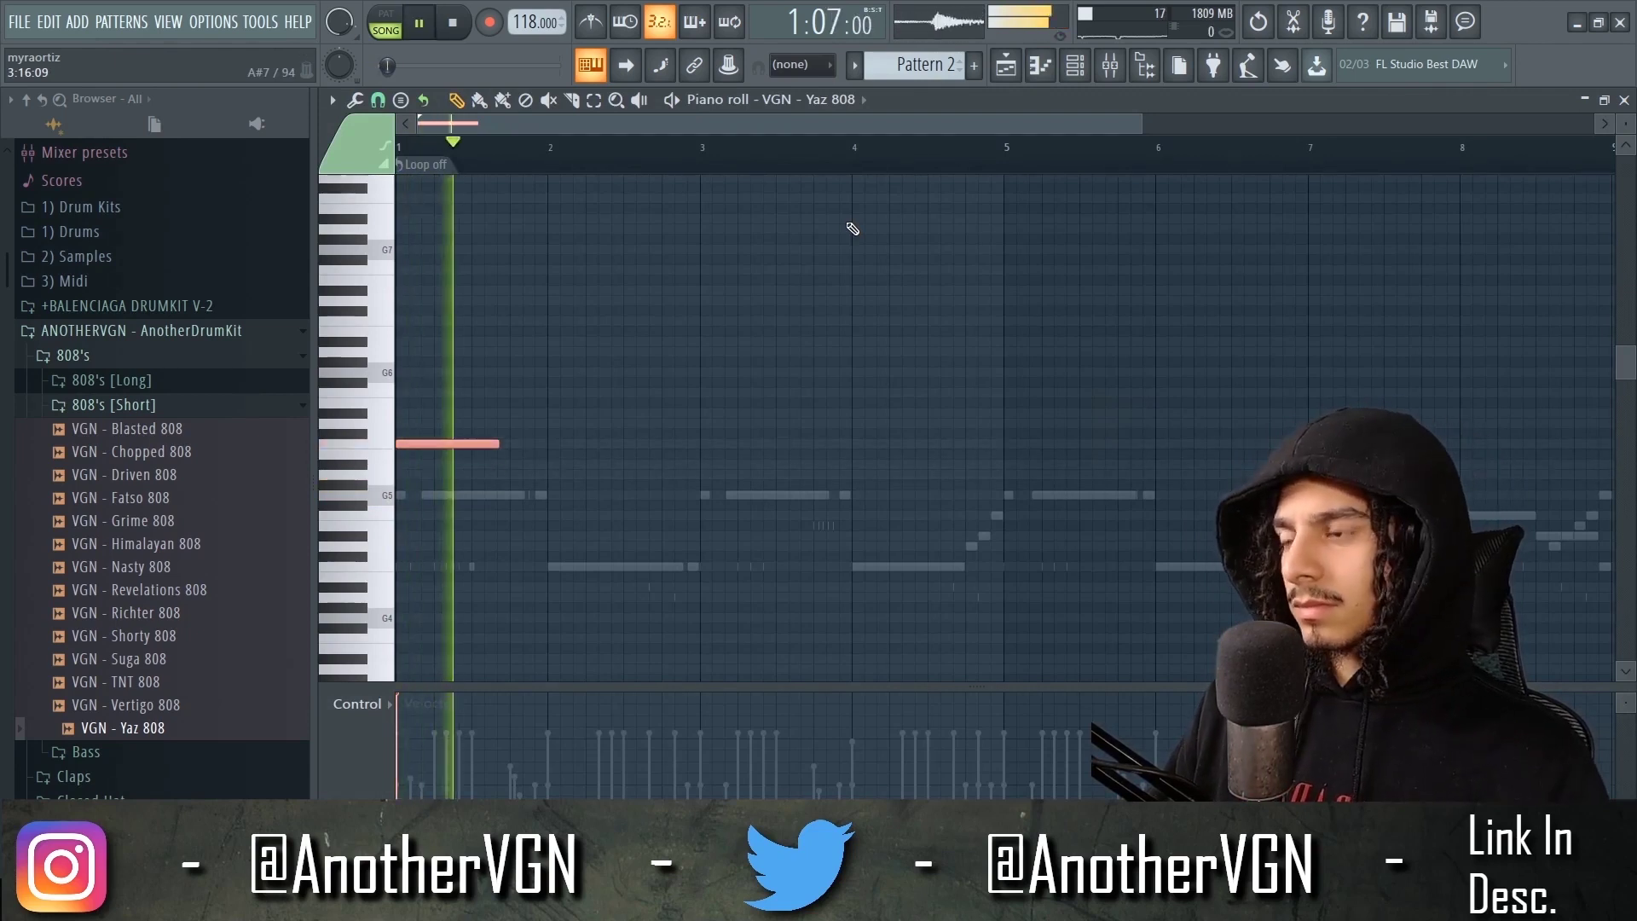
key("space")
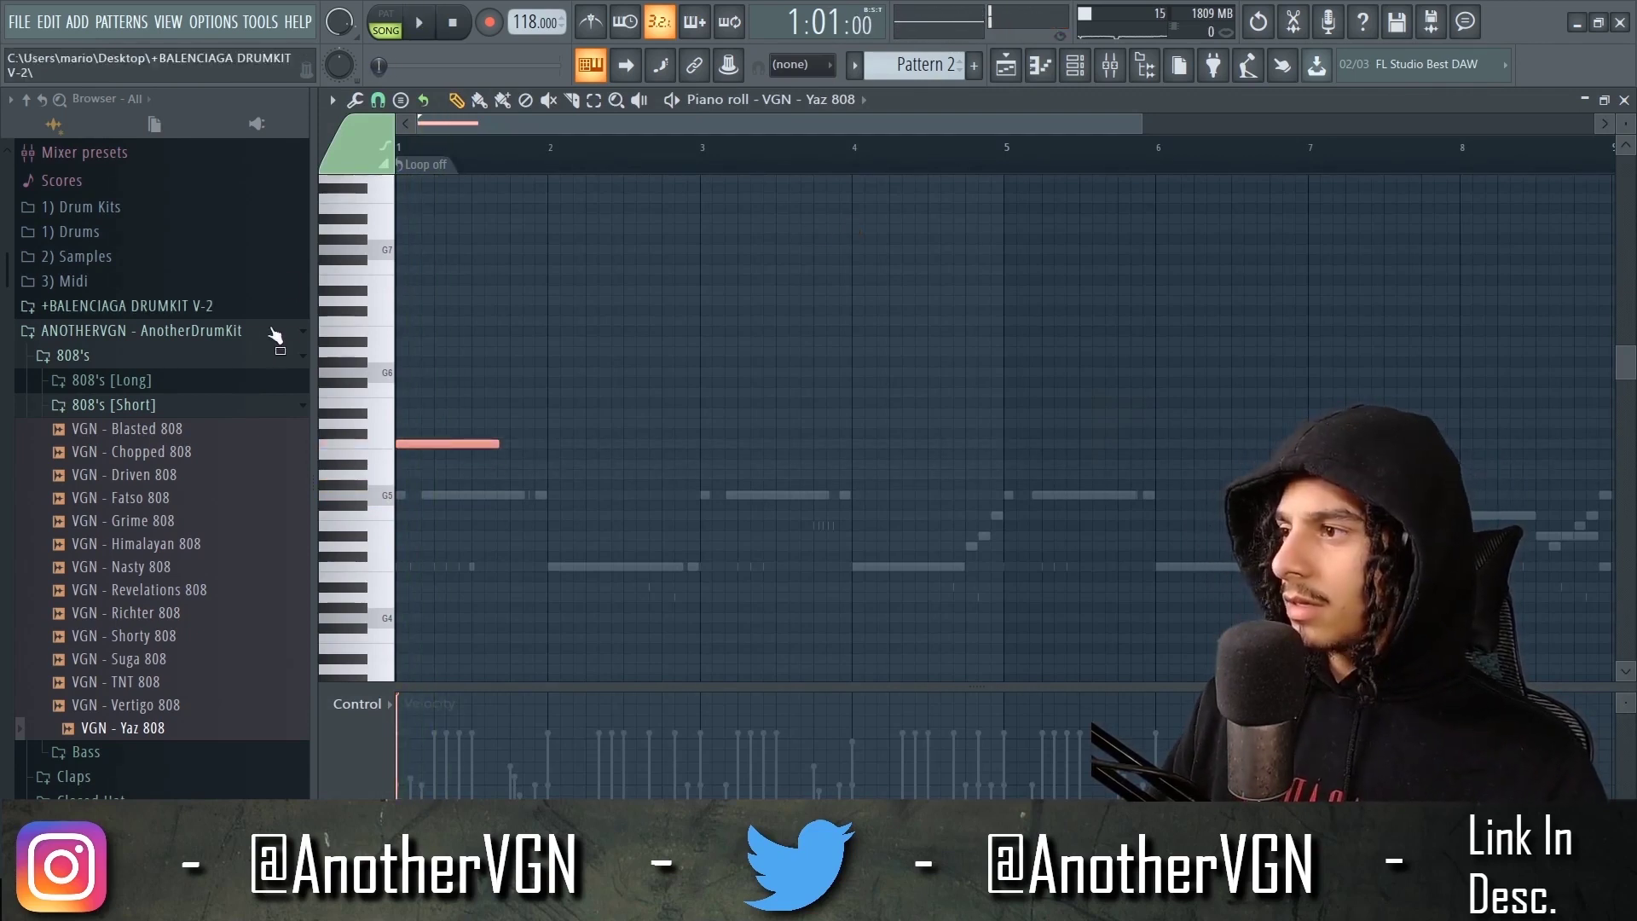
- Collapse the drum kit folder, play the song and review the VGN - Yaz 808 notes in the piano roll
left_click(275, 354)
key("space")
scroll(545, 439, "up", 3)
key("ctrl+d")
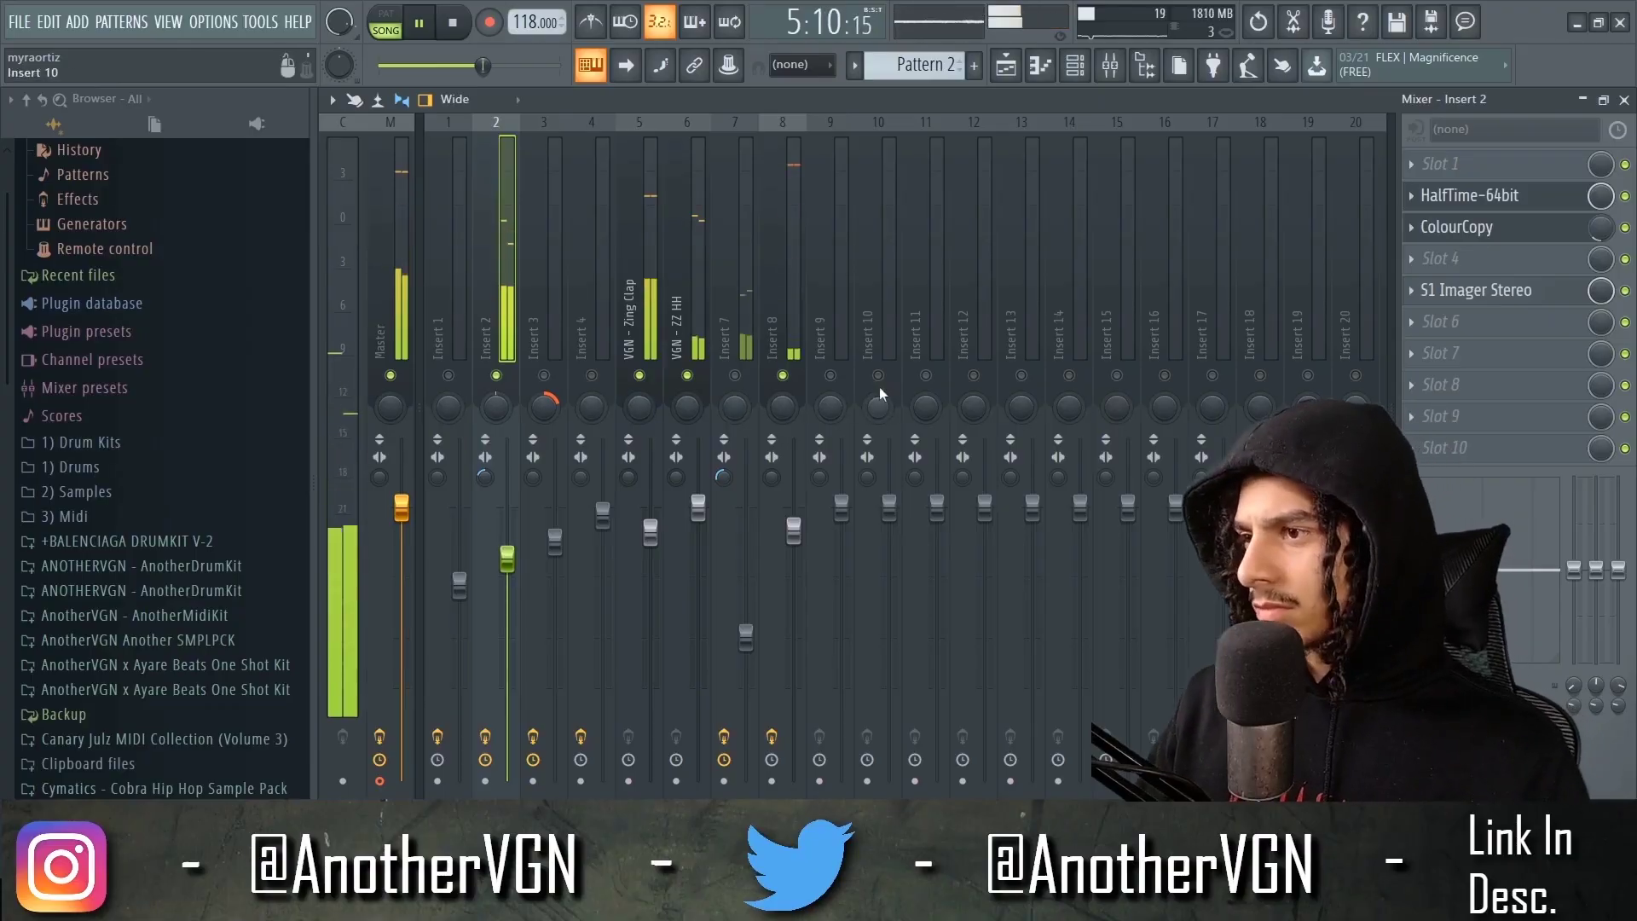
left_click(1038, 66)
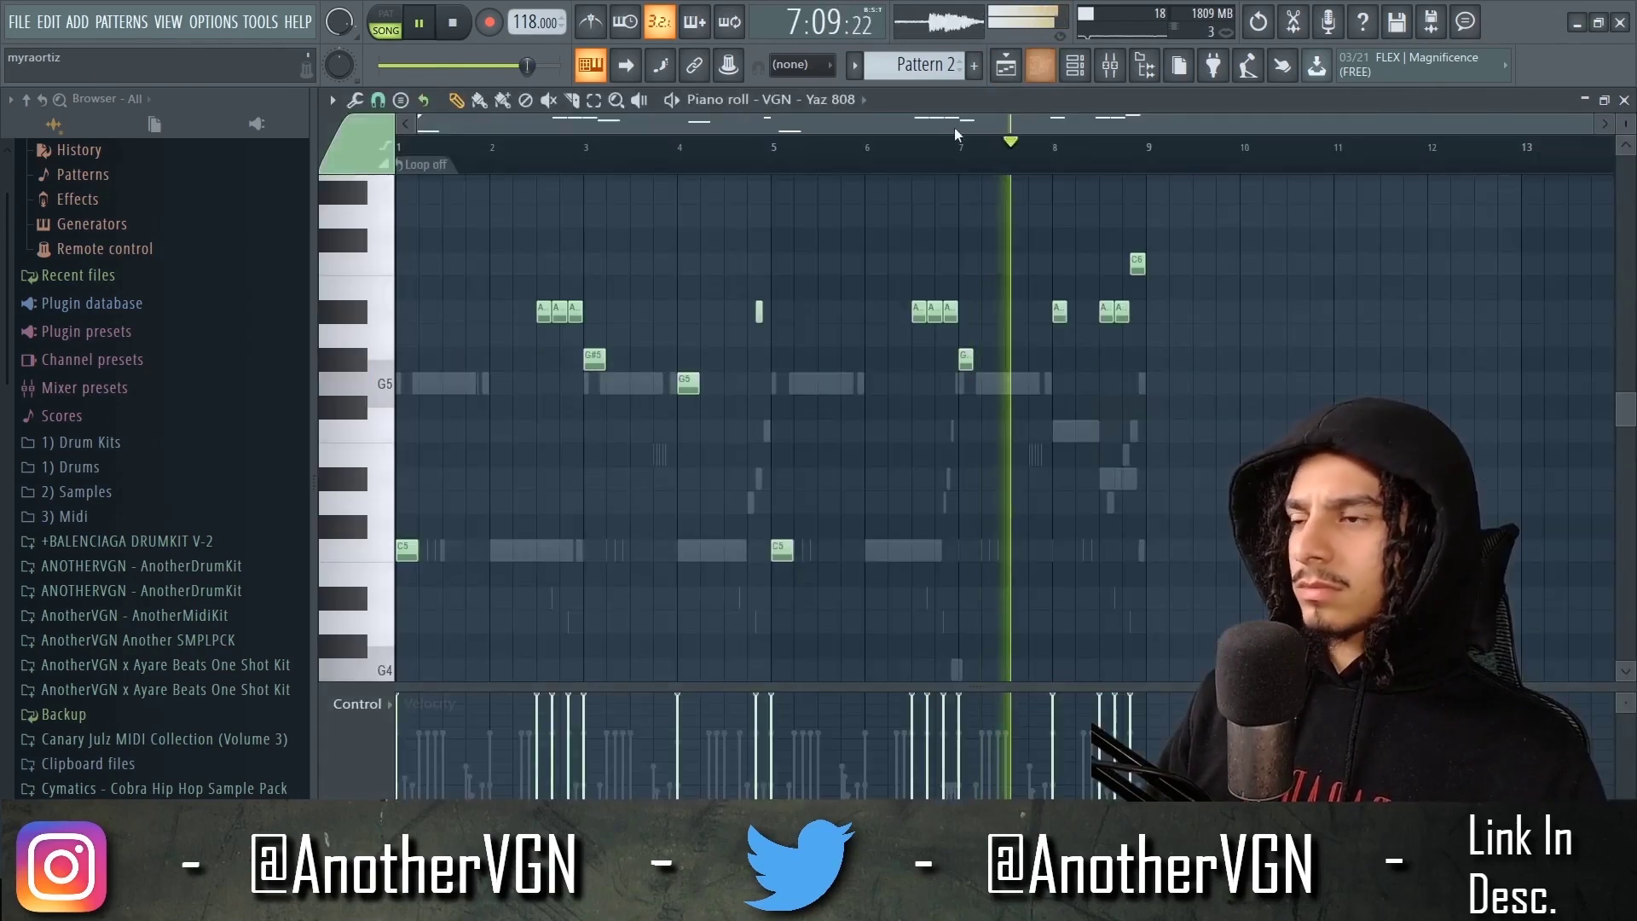
left_click(758, 100)
left_click(822, 283)
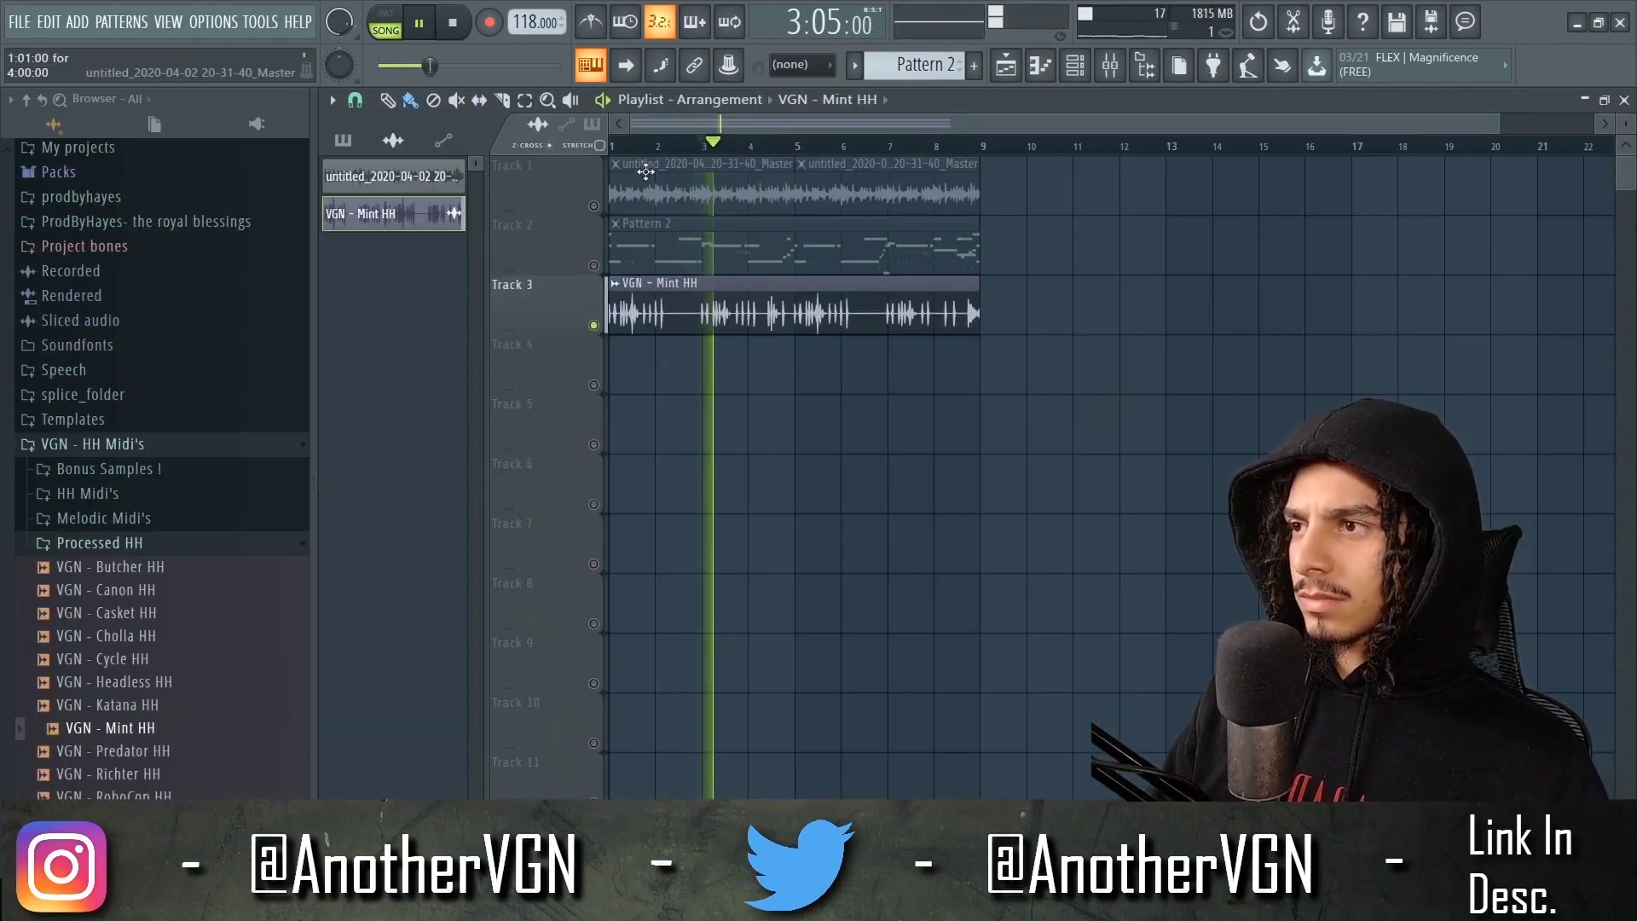
- Unmute Track 2 in the playlist so Pattern 2 plays alongside the VGN - Mint HH clip, and replay from bar 1
key("space")
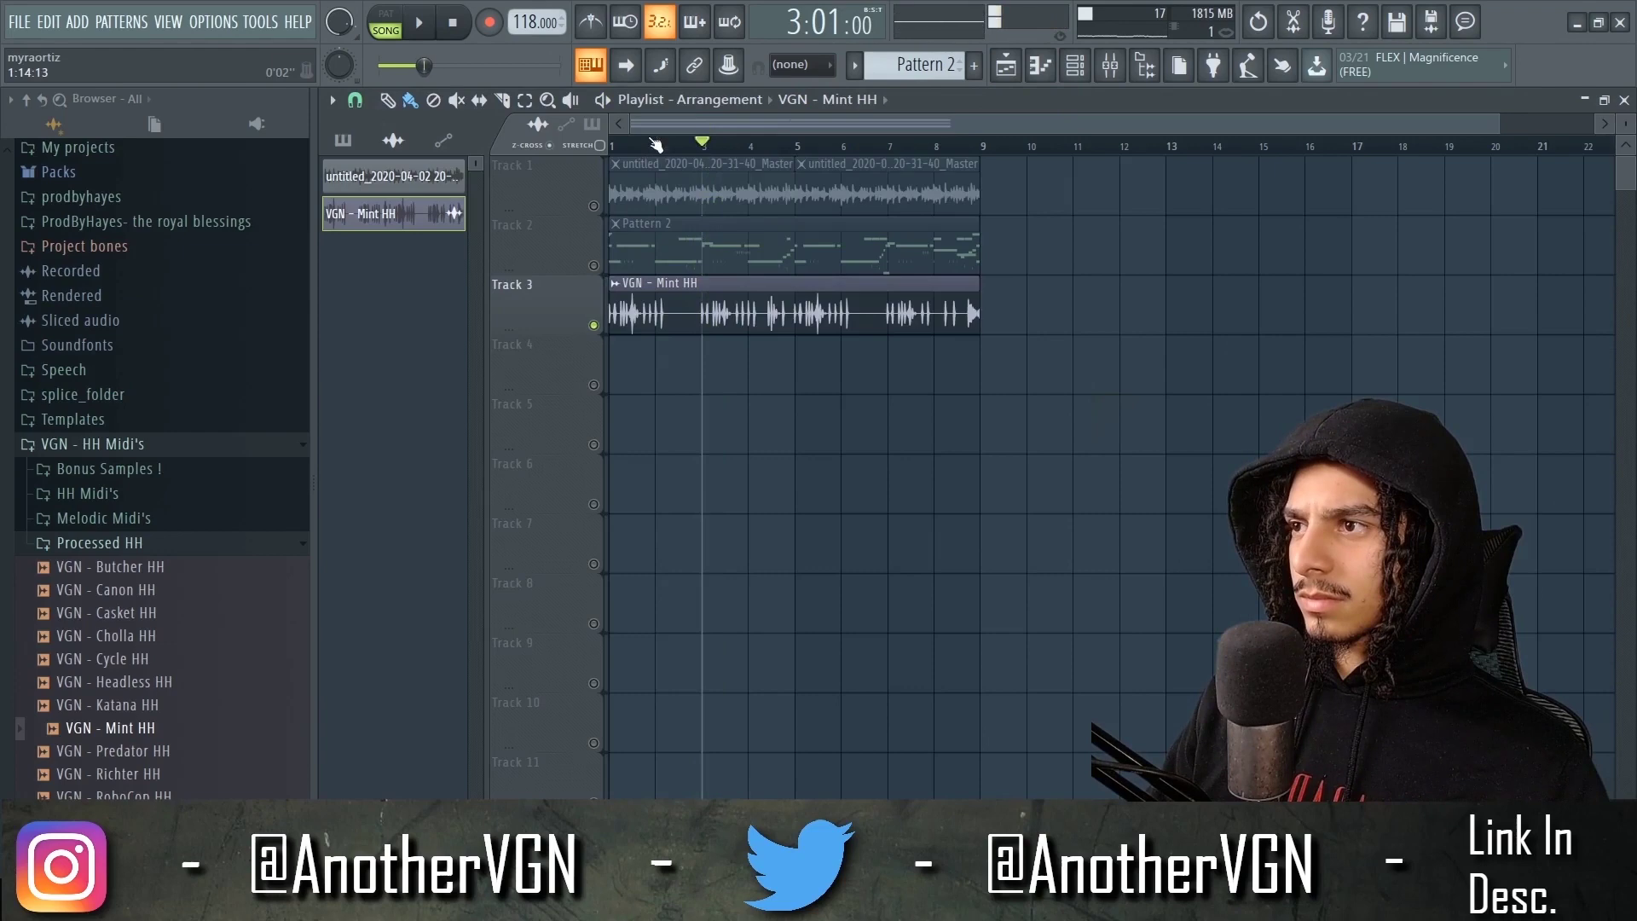
left_click(600, 262)
key("space")
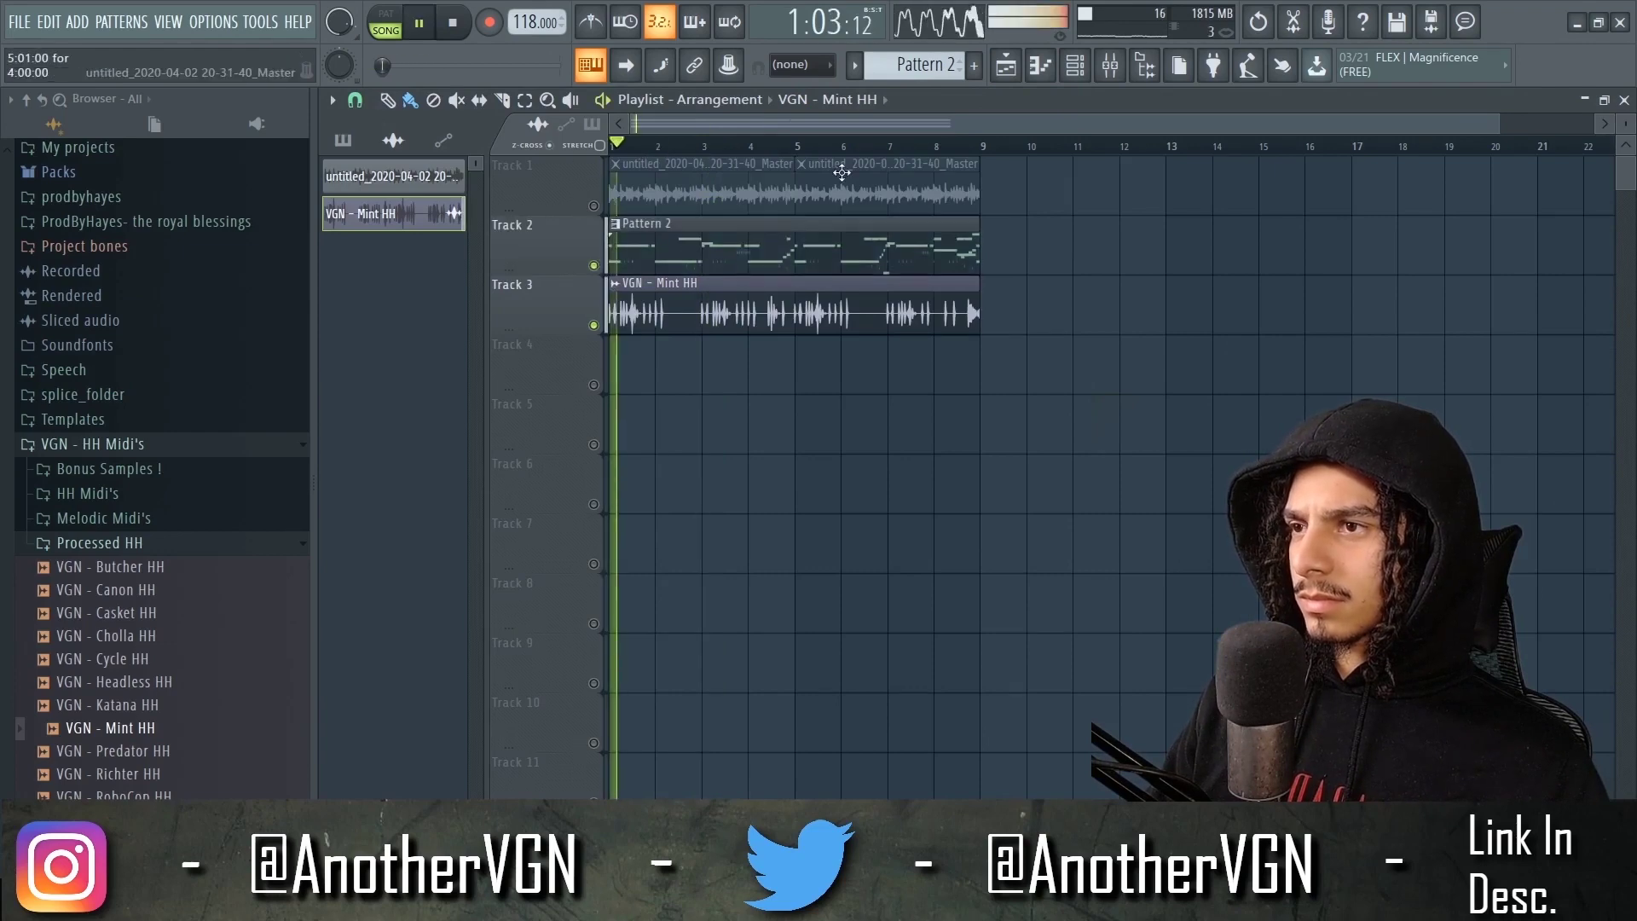
- Check the mixer levels during playback, stop the song and set the channel rack filter to All
left_click(1075, 65)
left_click(1105, 67)
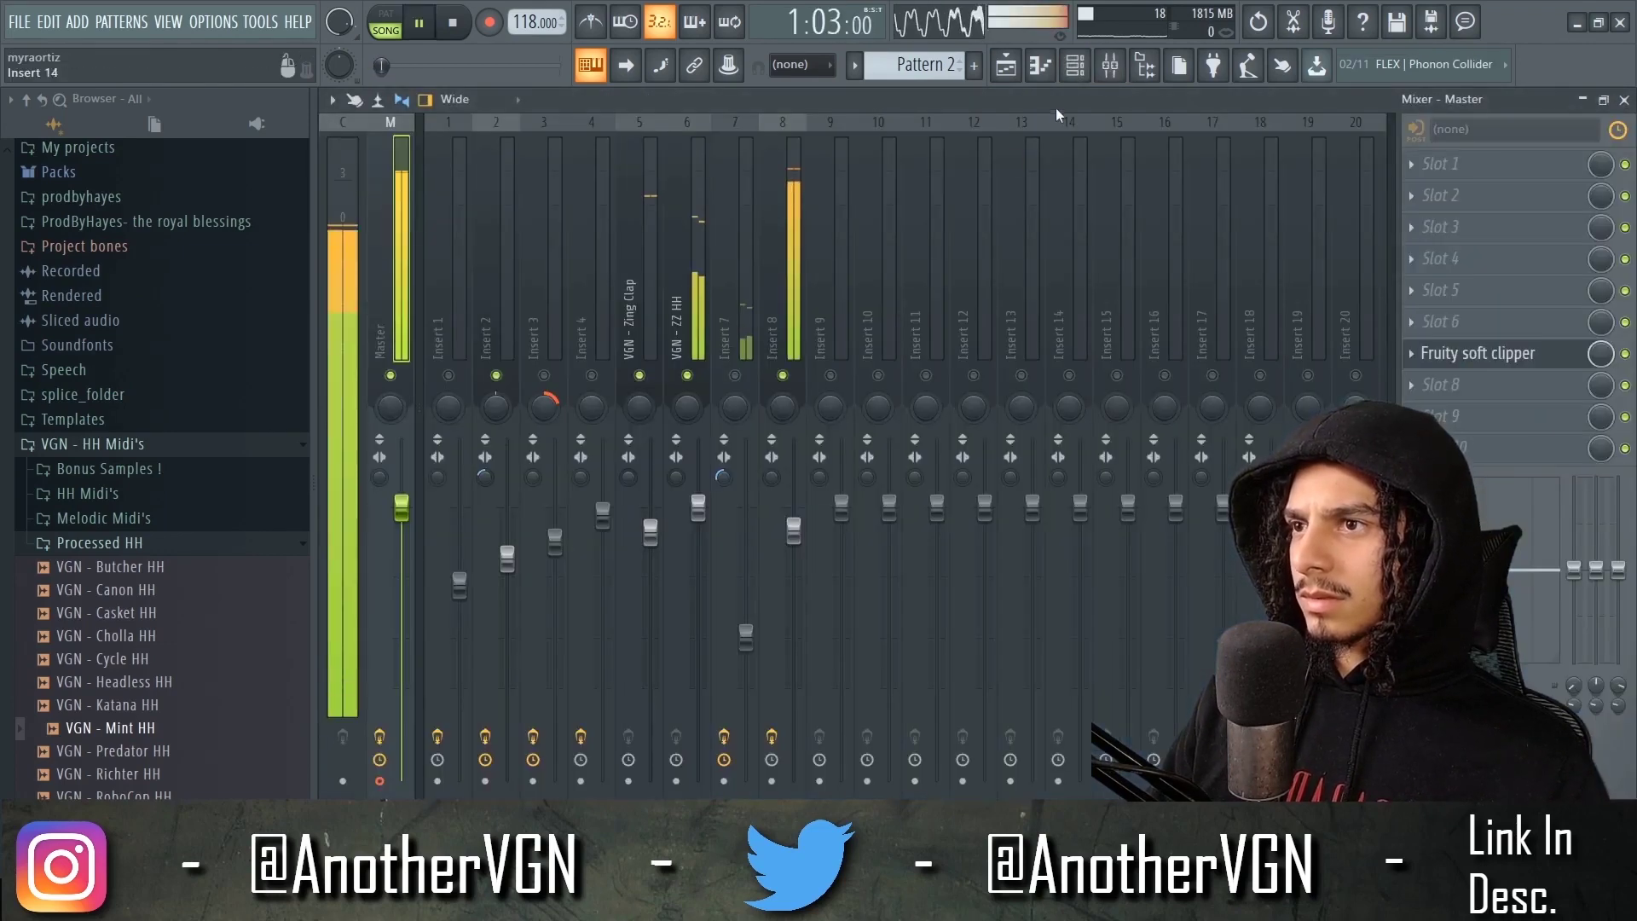
left_click(1075, 66)
key("space")
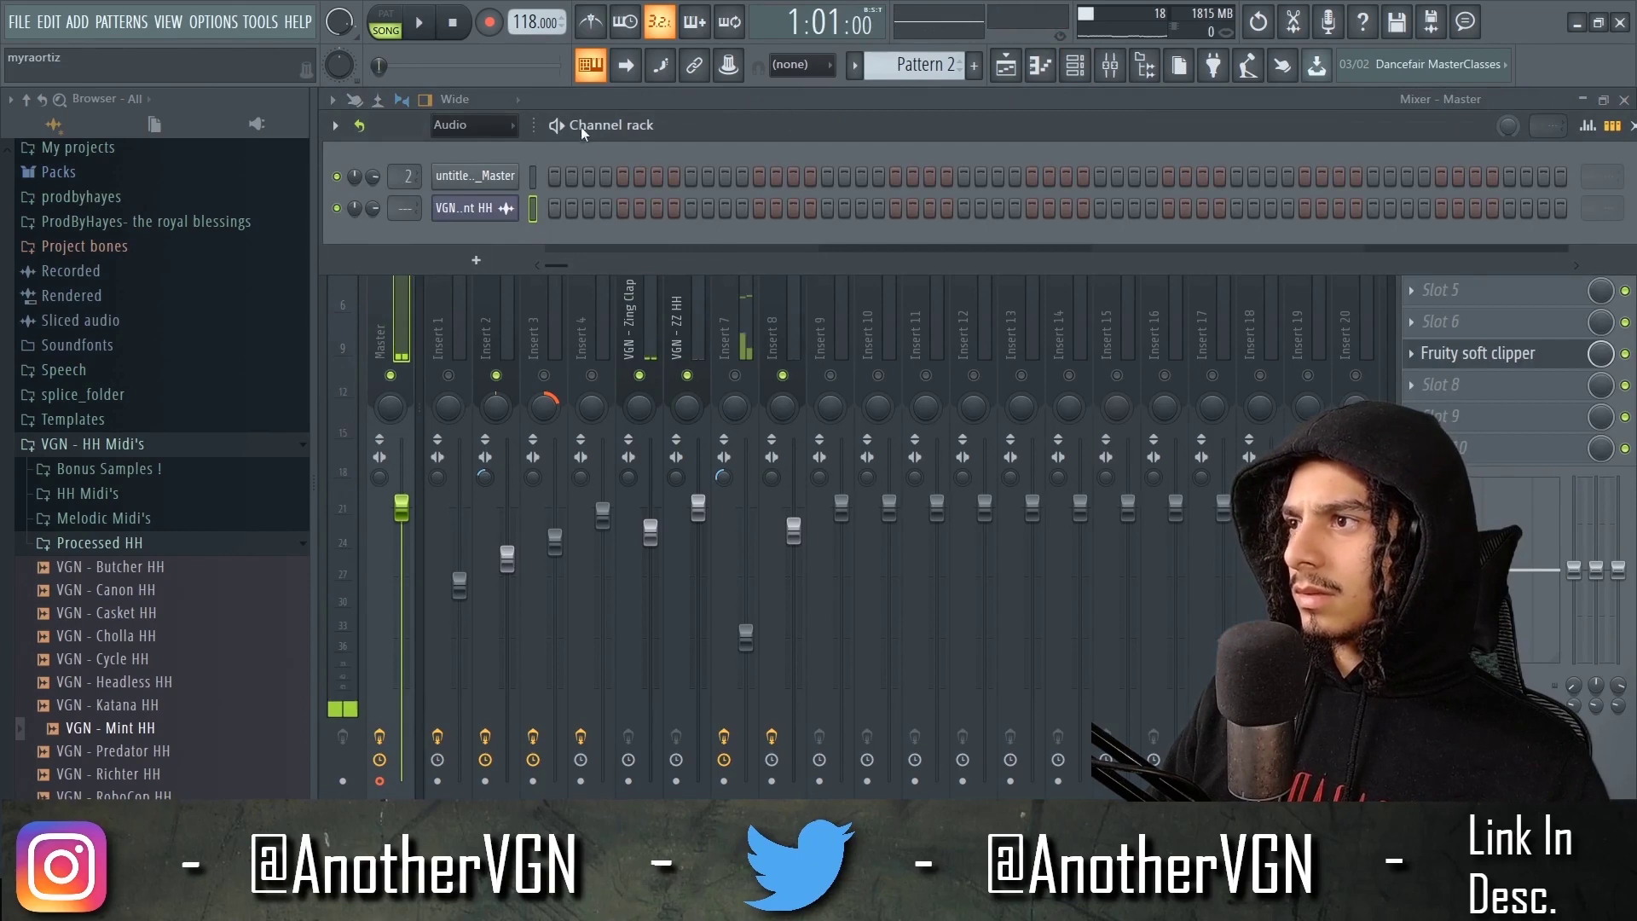
left_click(463, 126)
left_click(473, 155)
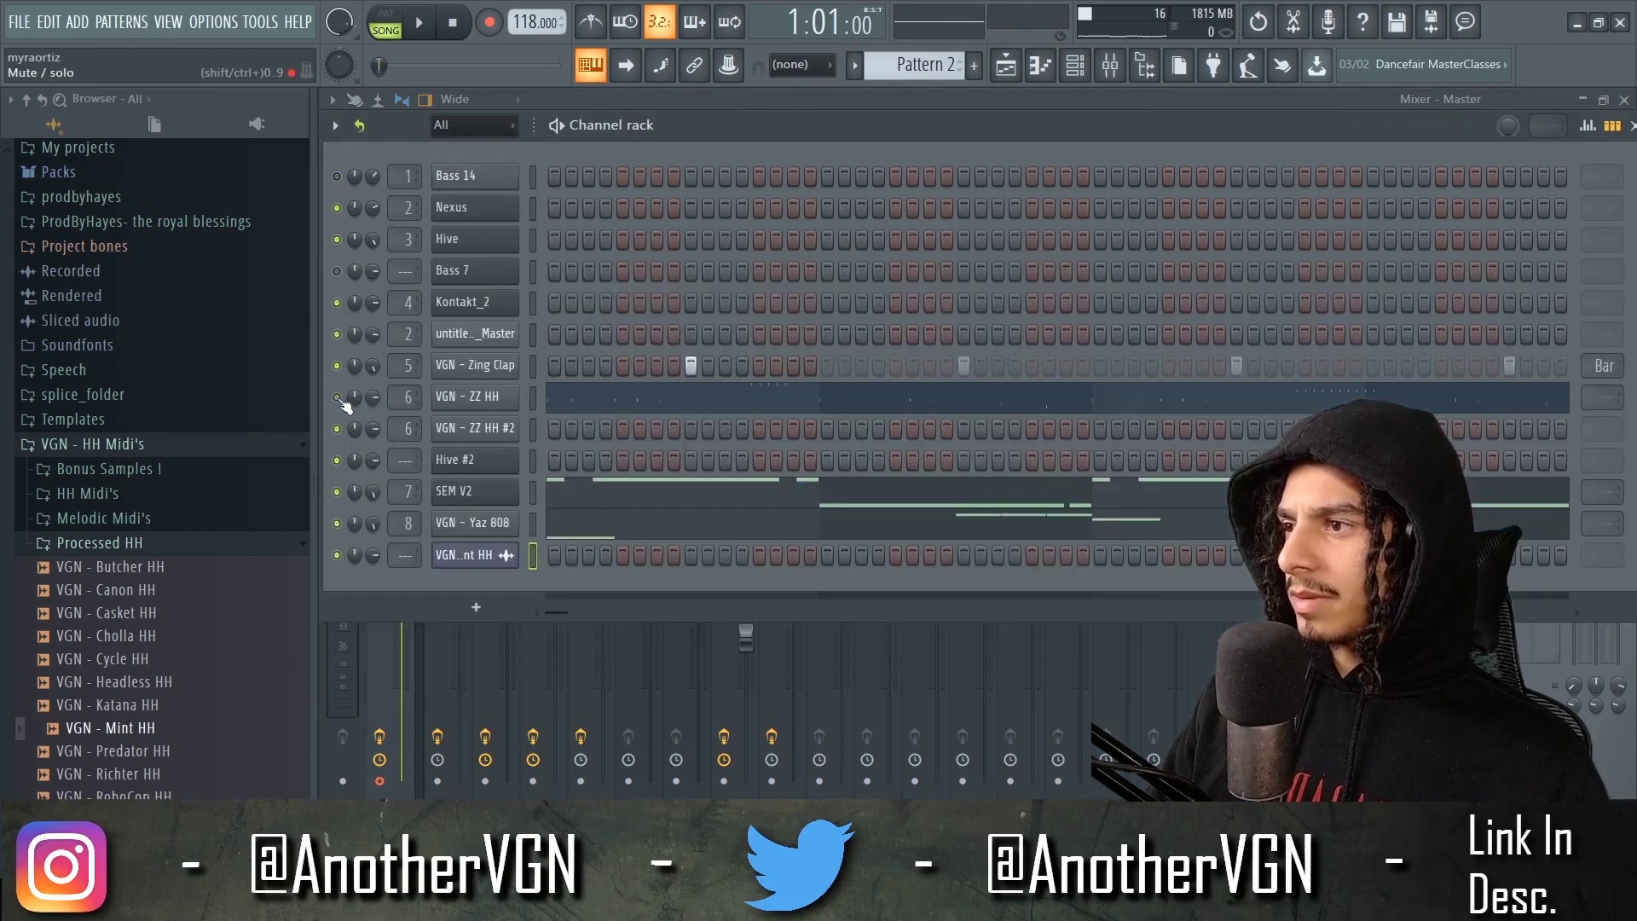
- Play the song in the playlist and examine how the VGN - Mint HH hits line up with Pattern 2 around bar 3
key("space")
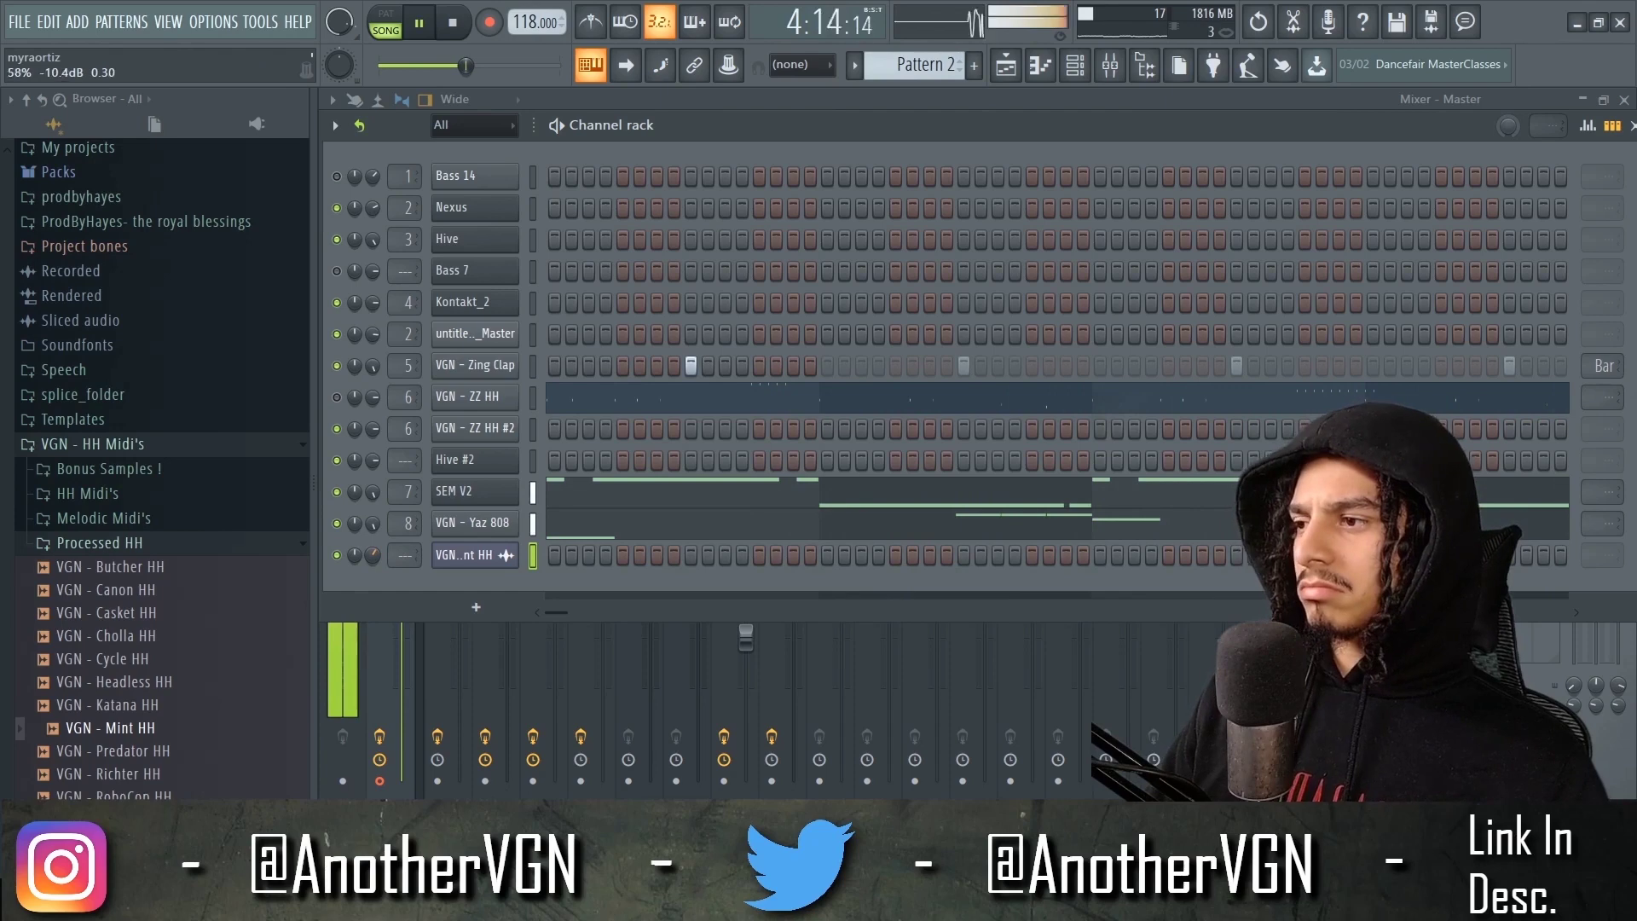
left_click(1023, 65)
key("space")
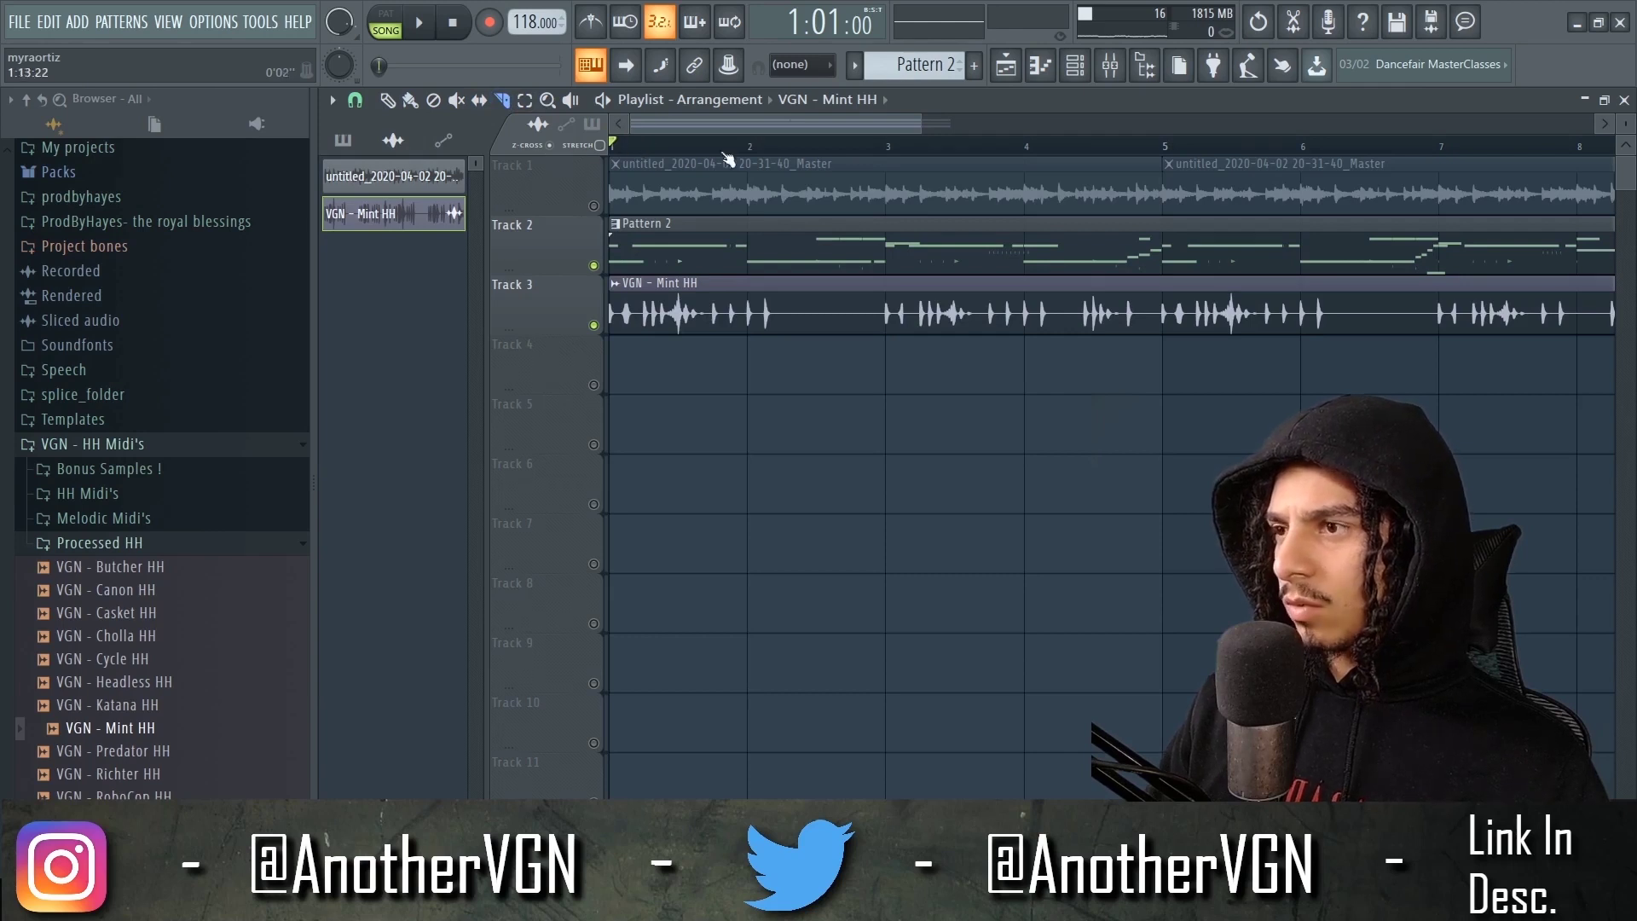
scroll(773, 226, "up", 3, "ctrl")
key("space")
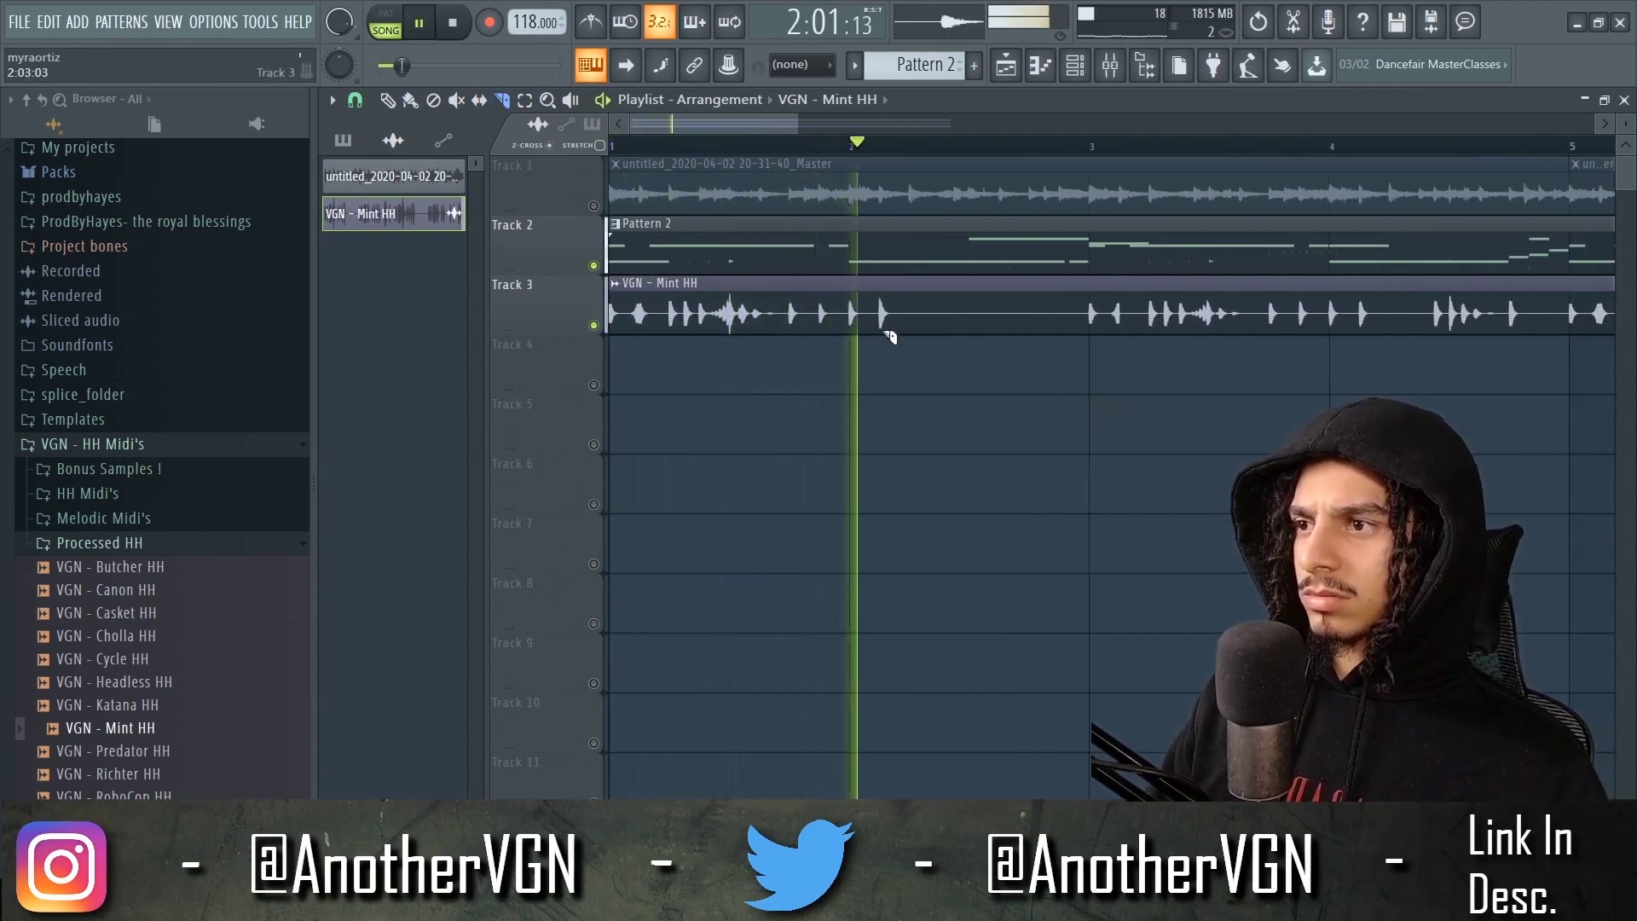
scroll(891, 328, "down", 3, "ctrl")
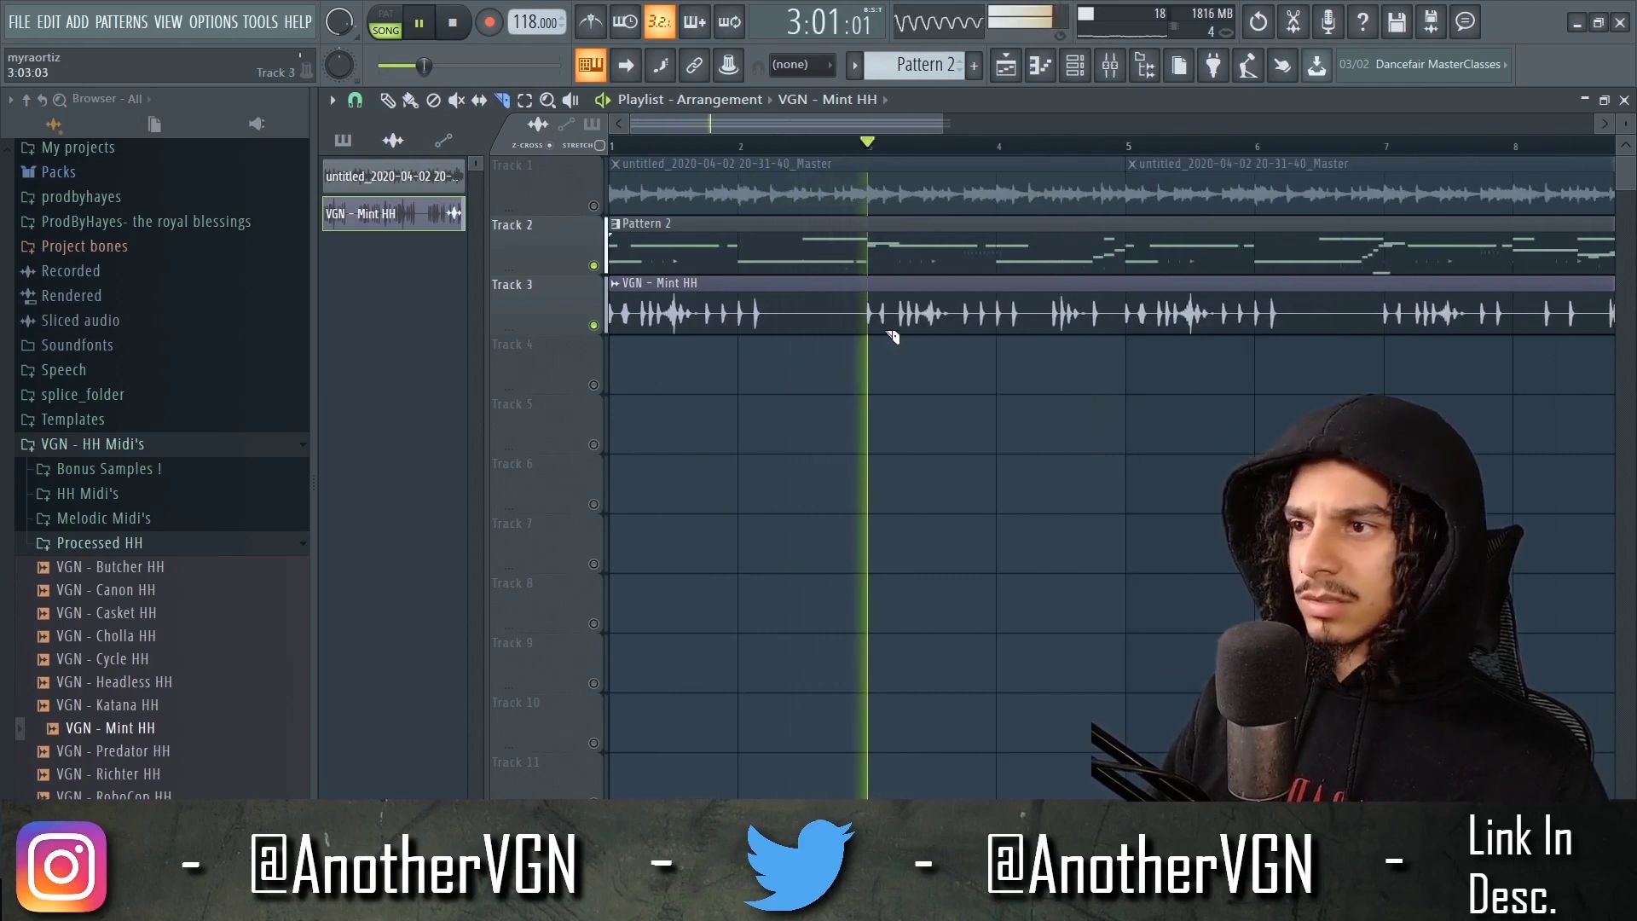
scroll(886, 324, "up", 5, "ctrl")
key("space")
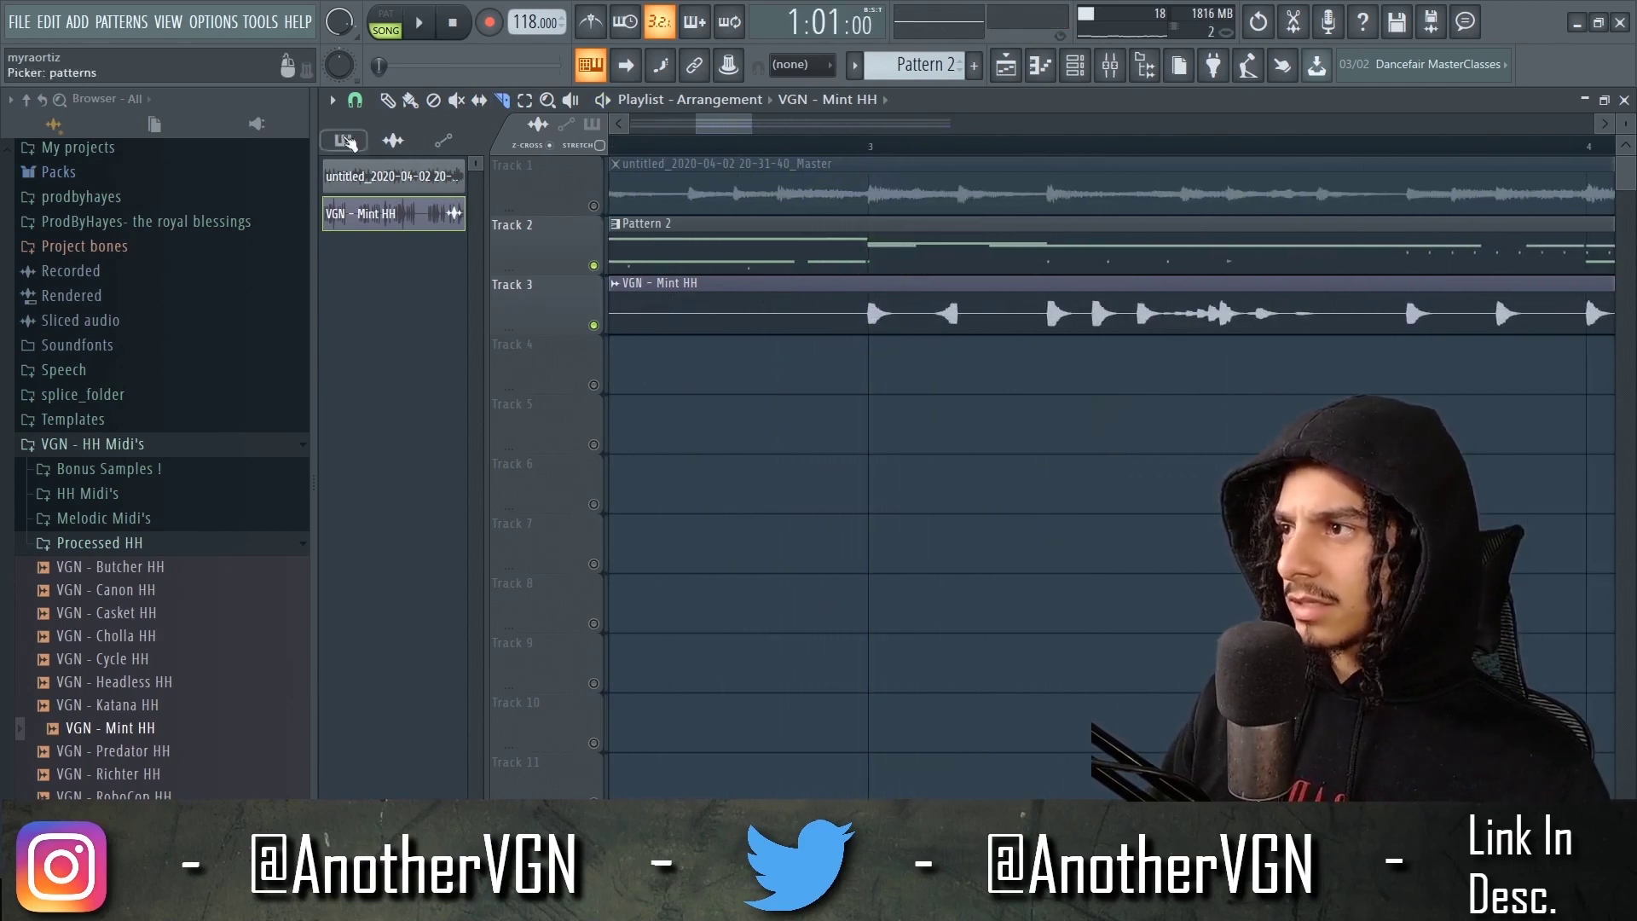
- Slice the reversed hit after bar 3 out of the VGN - Mint HH clip and place it slightly later, at 3:03:01, removing the original slice
left_click(355, 100)
left_click(384, 289)
scroll(1107, 342, "up", 3, "ctrl")
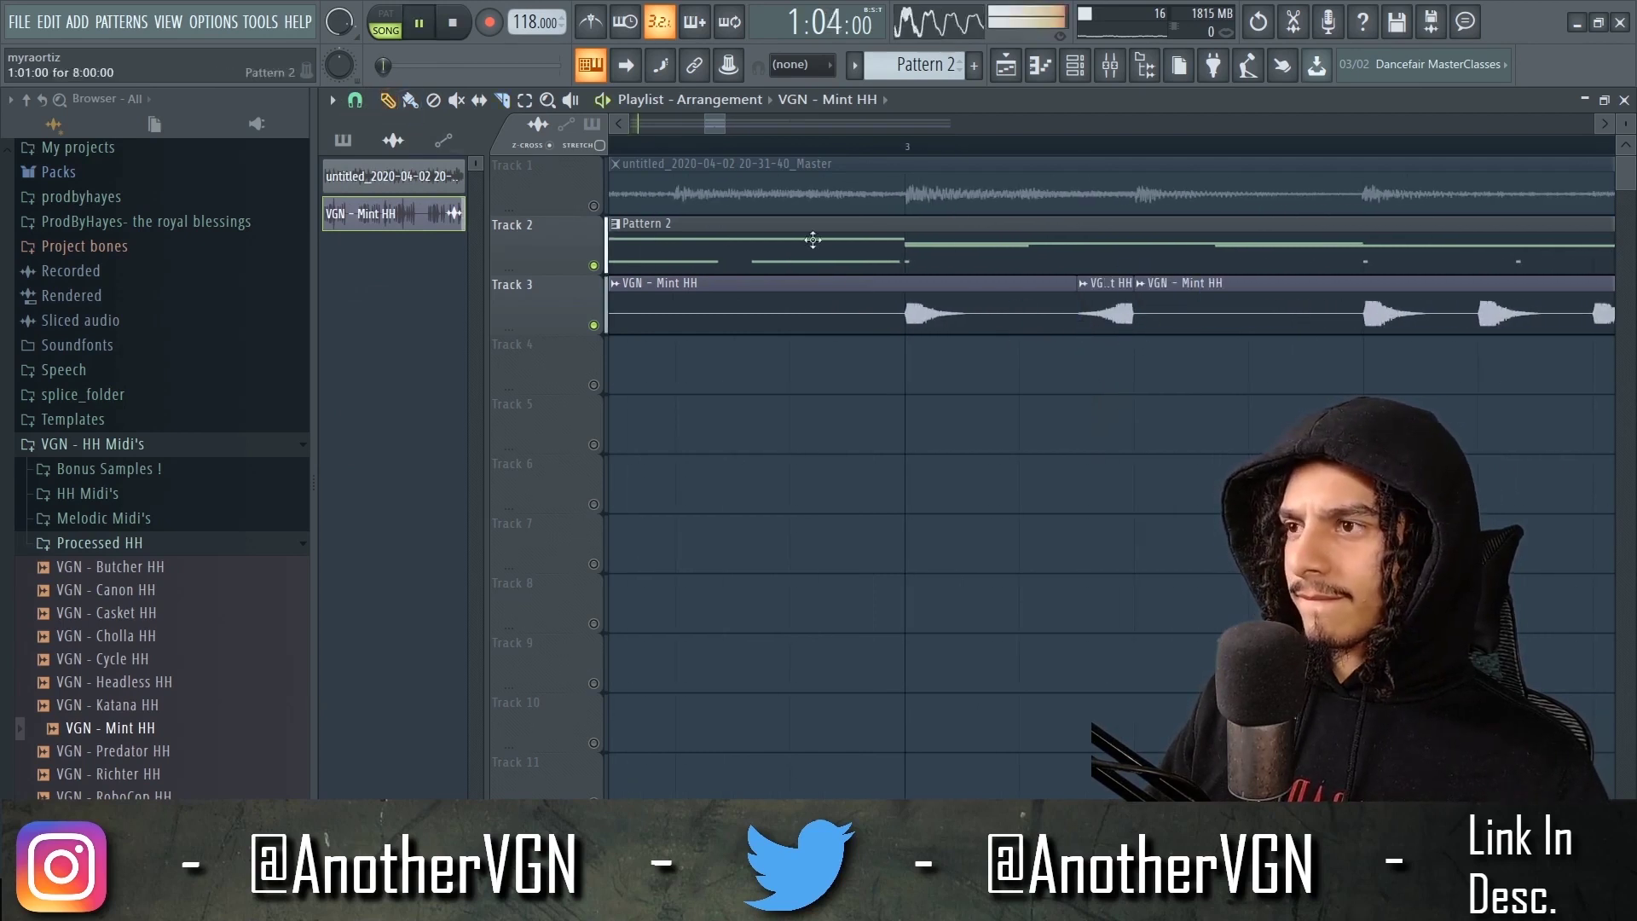
left_click(1176, 310)
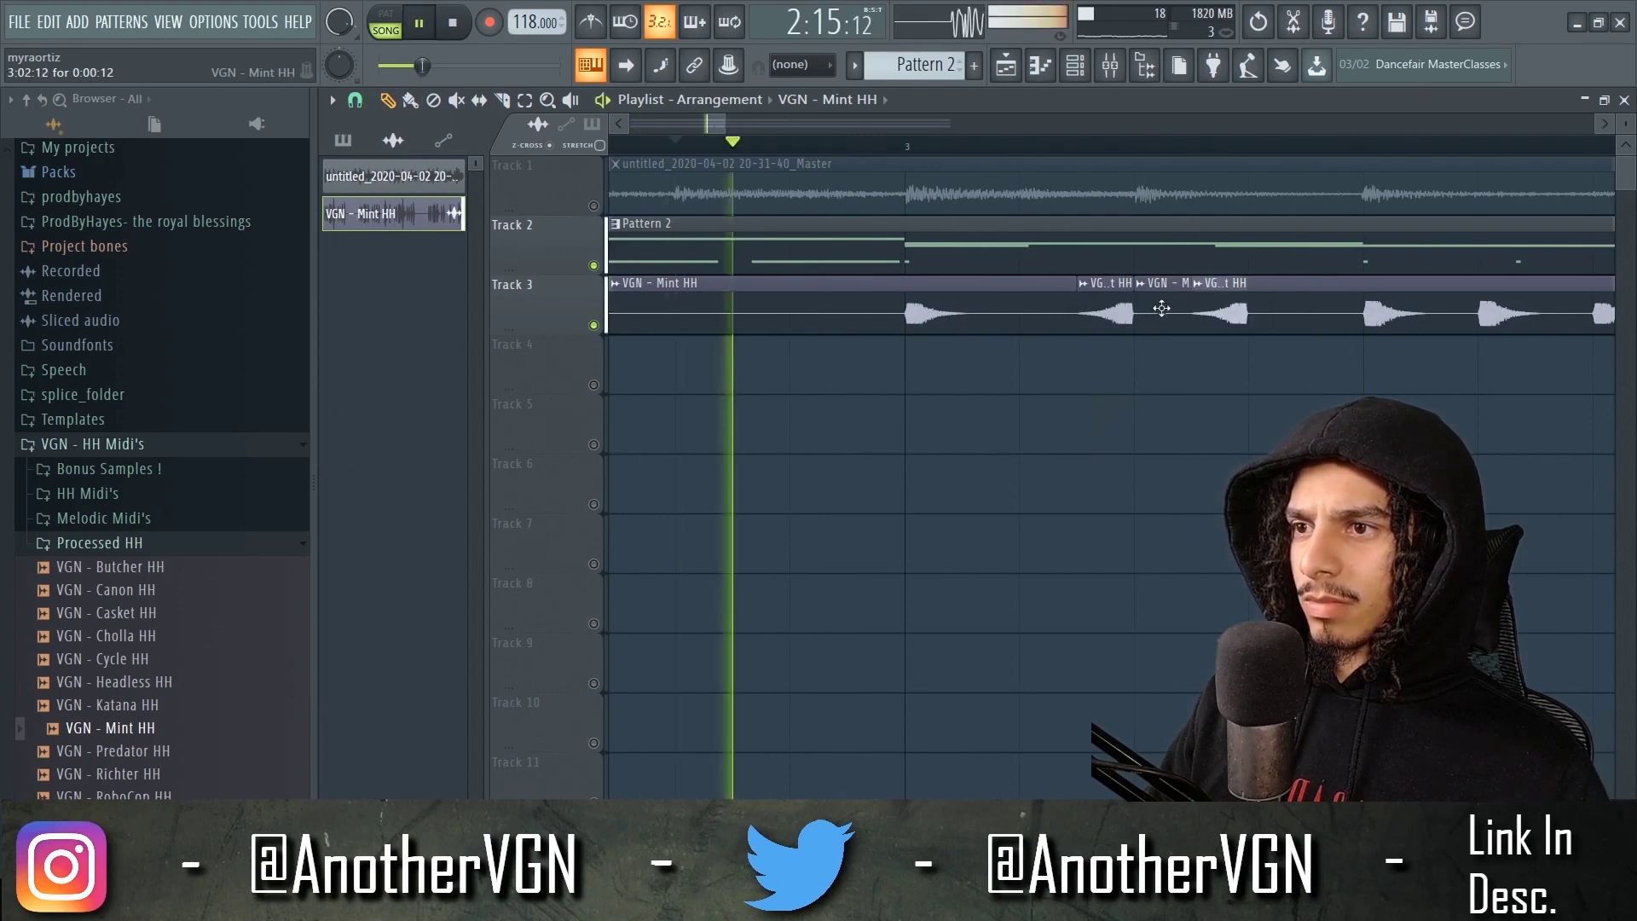
key("space")
right_click(1109, 309)
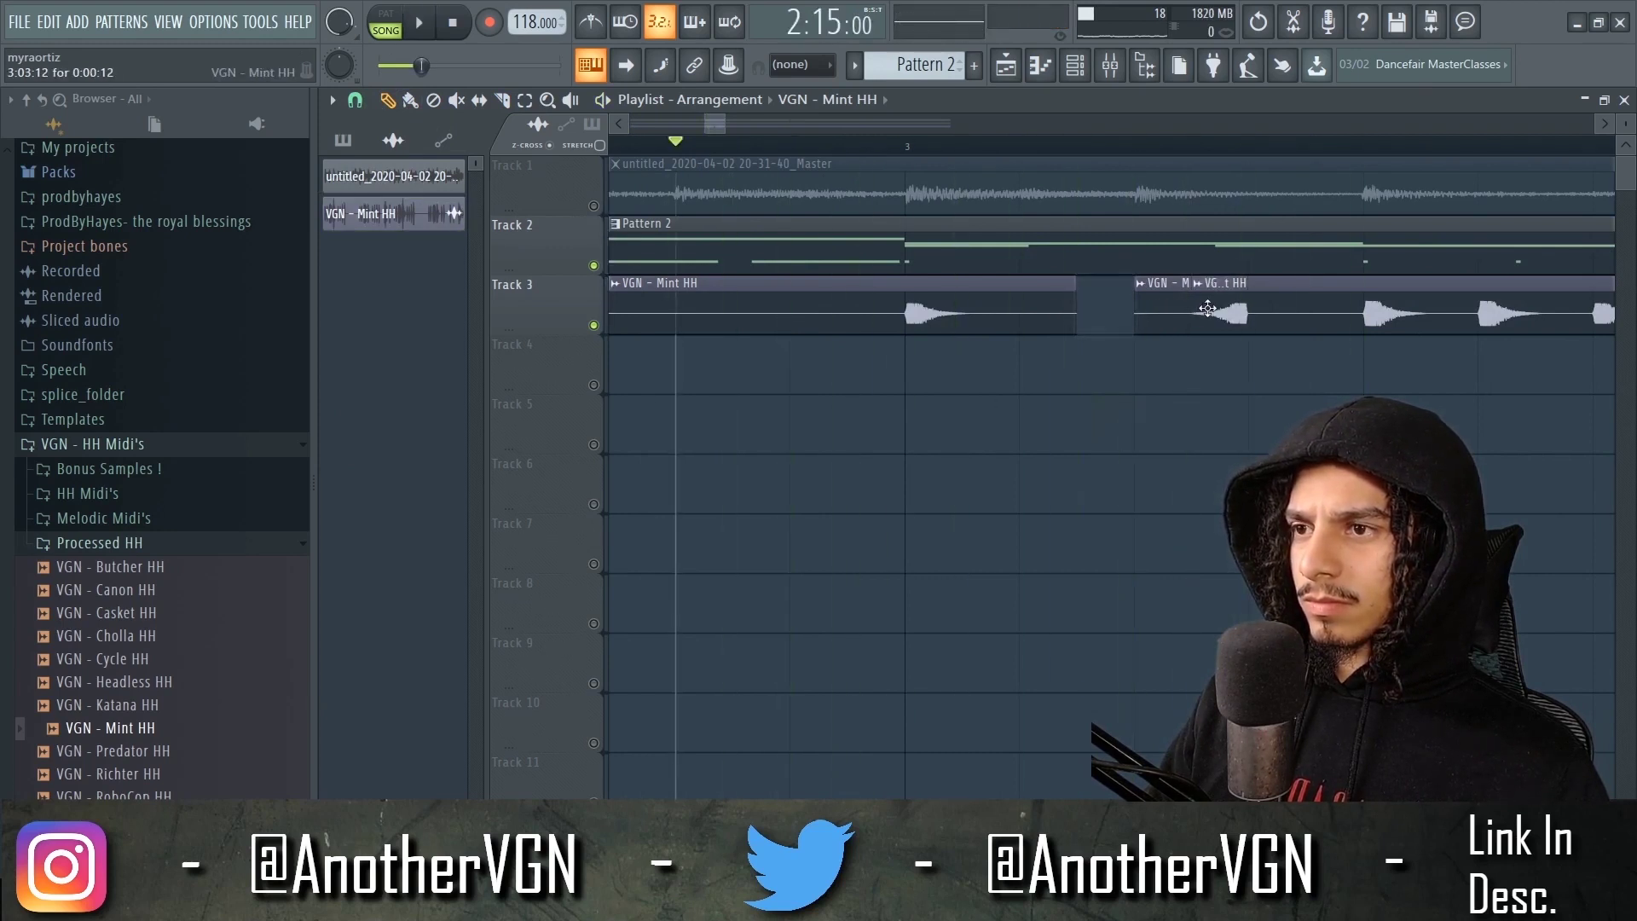
key("space")
left_click_drag(1207, 308, 1157, 315)
key("space")
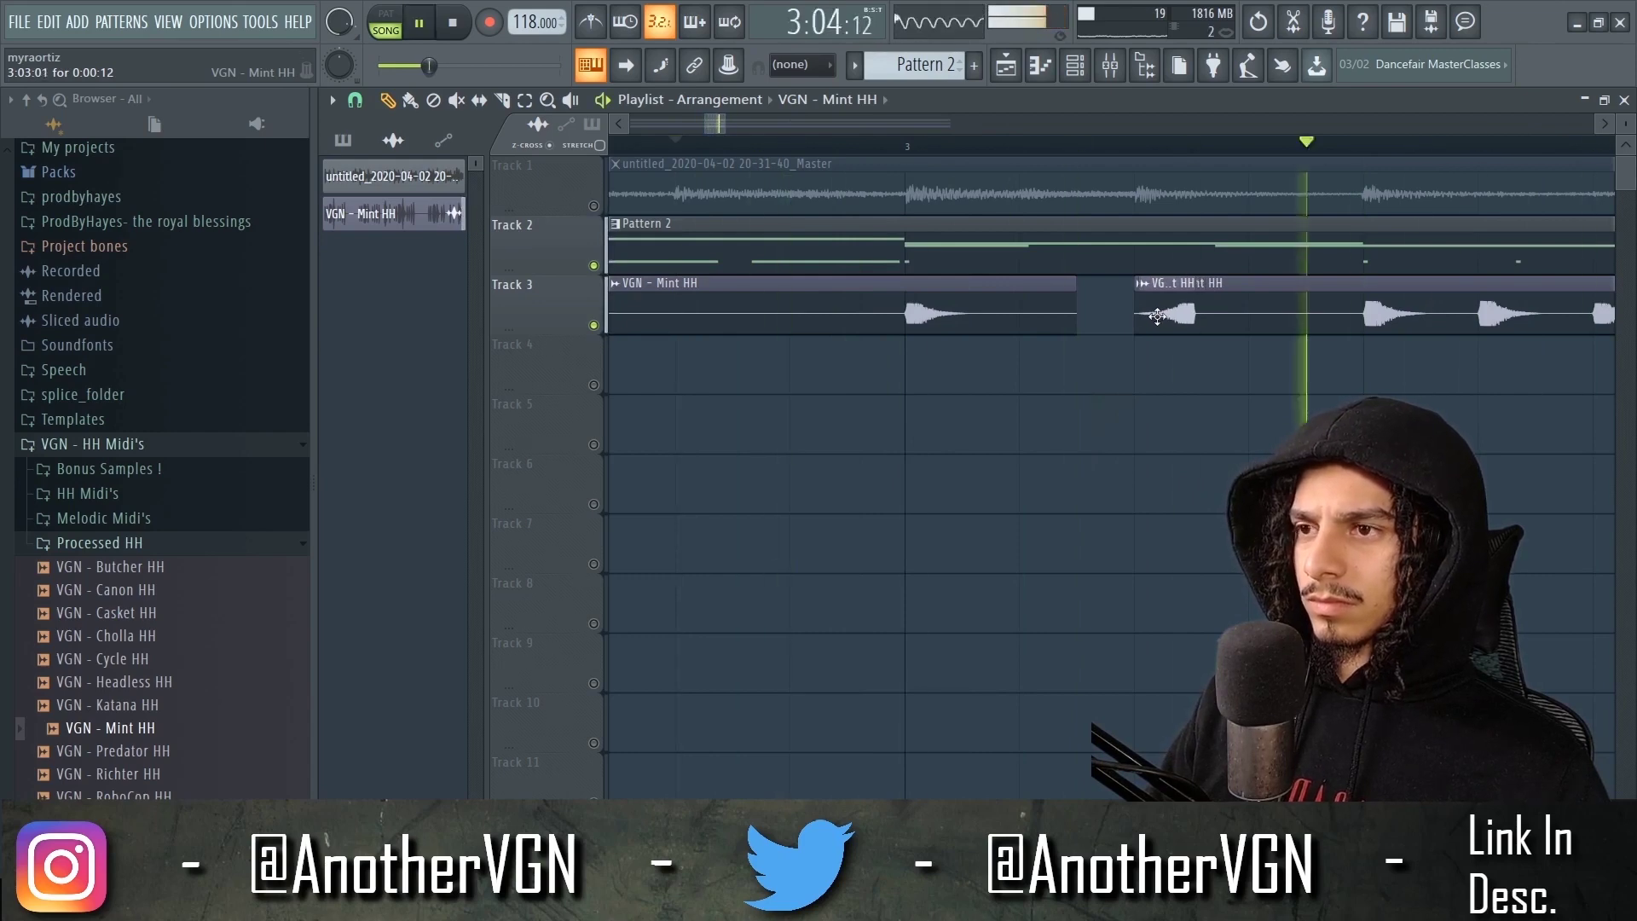
- Slice out the one-step hi-hat hit at 4:13:00 in VGN - Mint HH, try it at 4:12:00 and delete it
scroll(1159, 324, "down", 5)
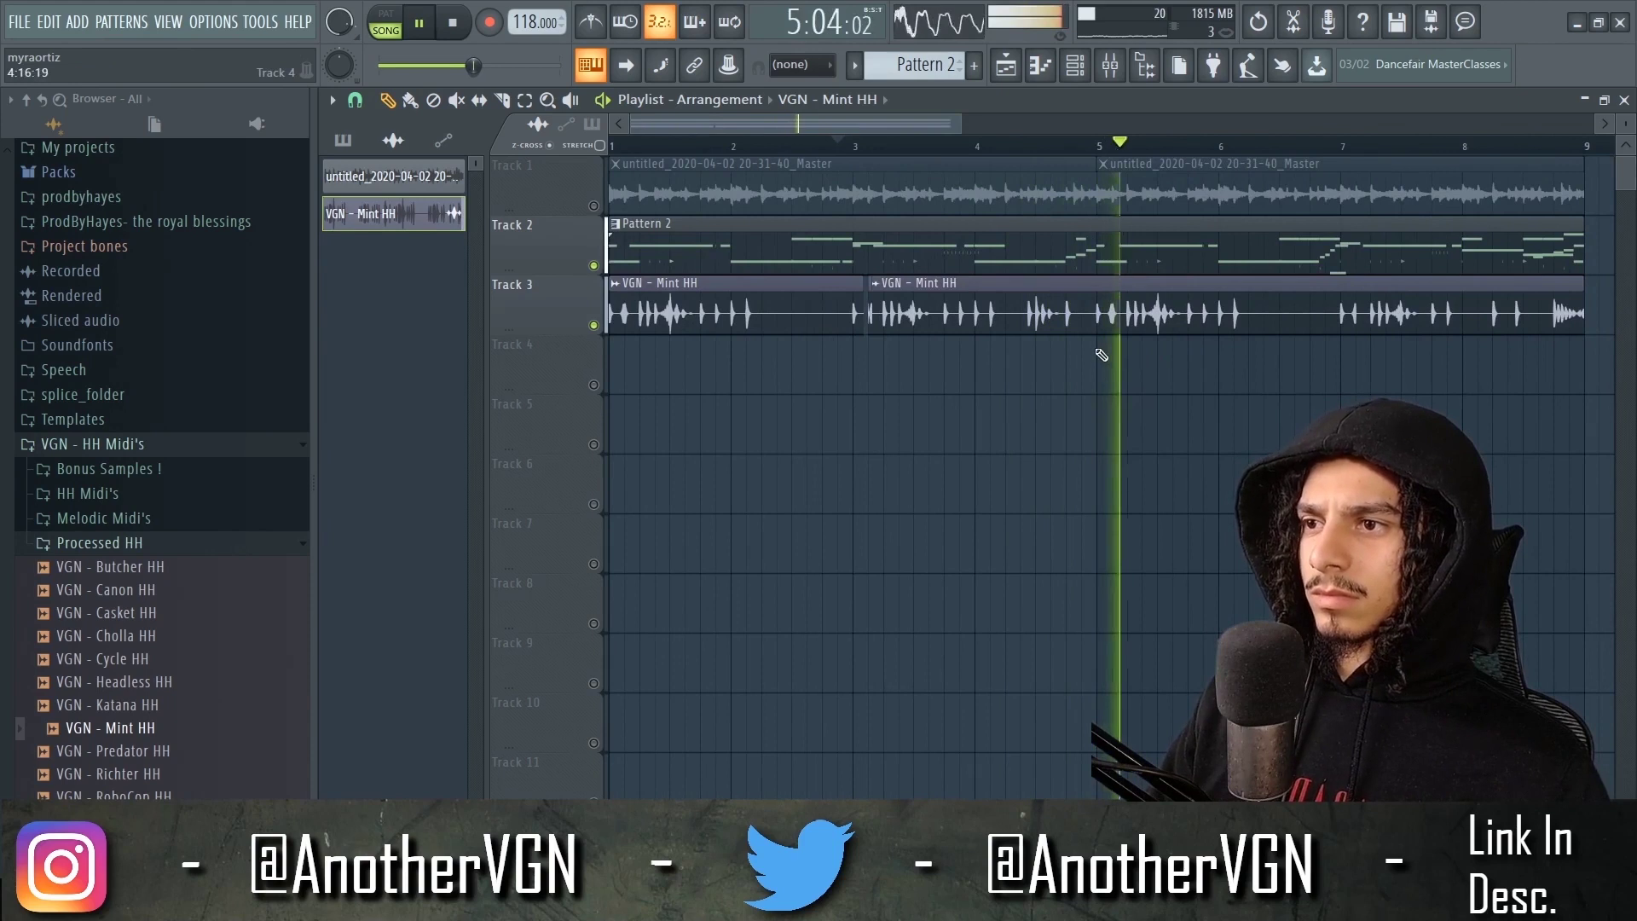
scroll(1072, 351, "up", 3)
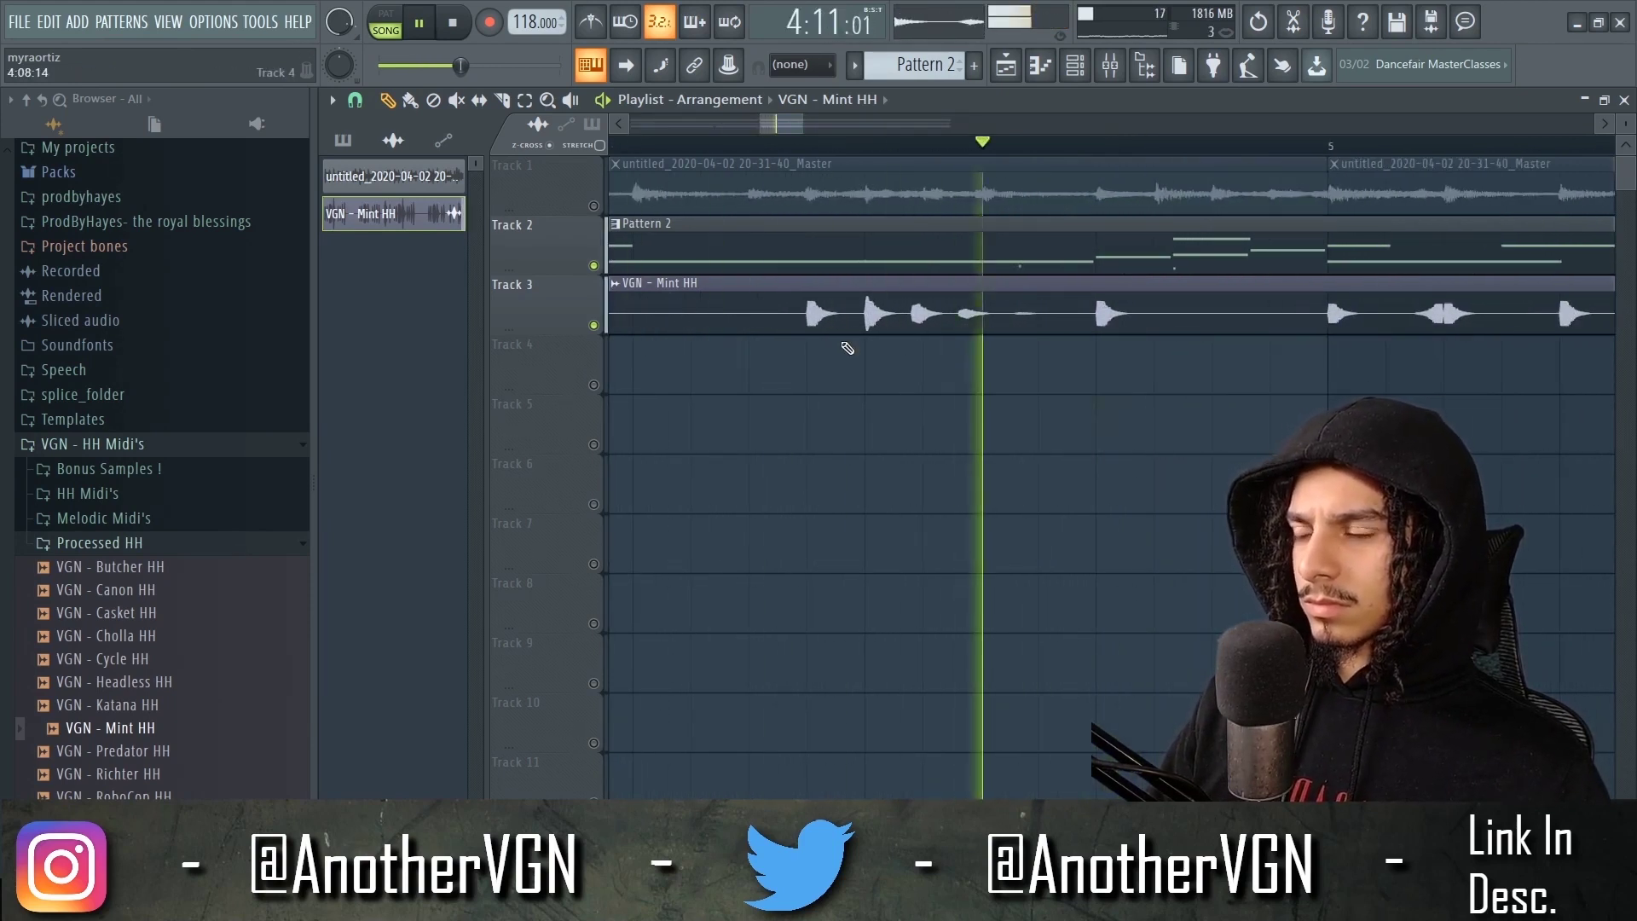
key("space")
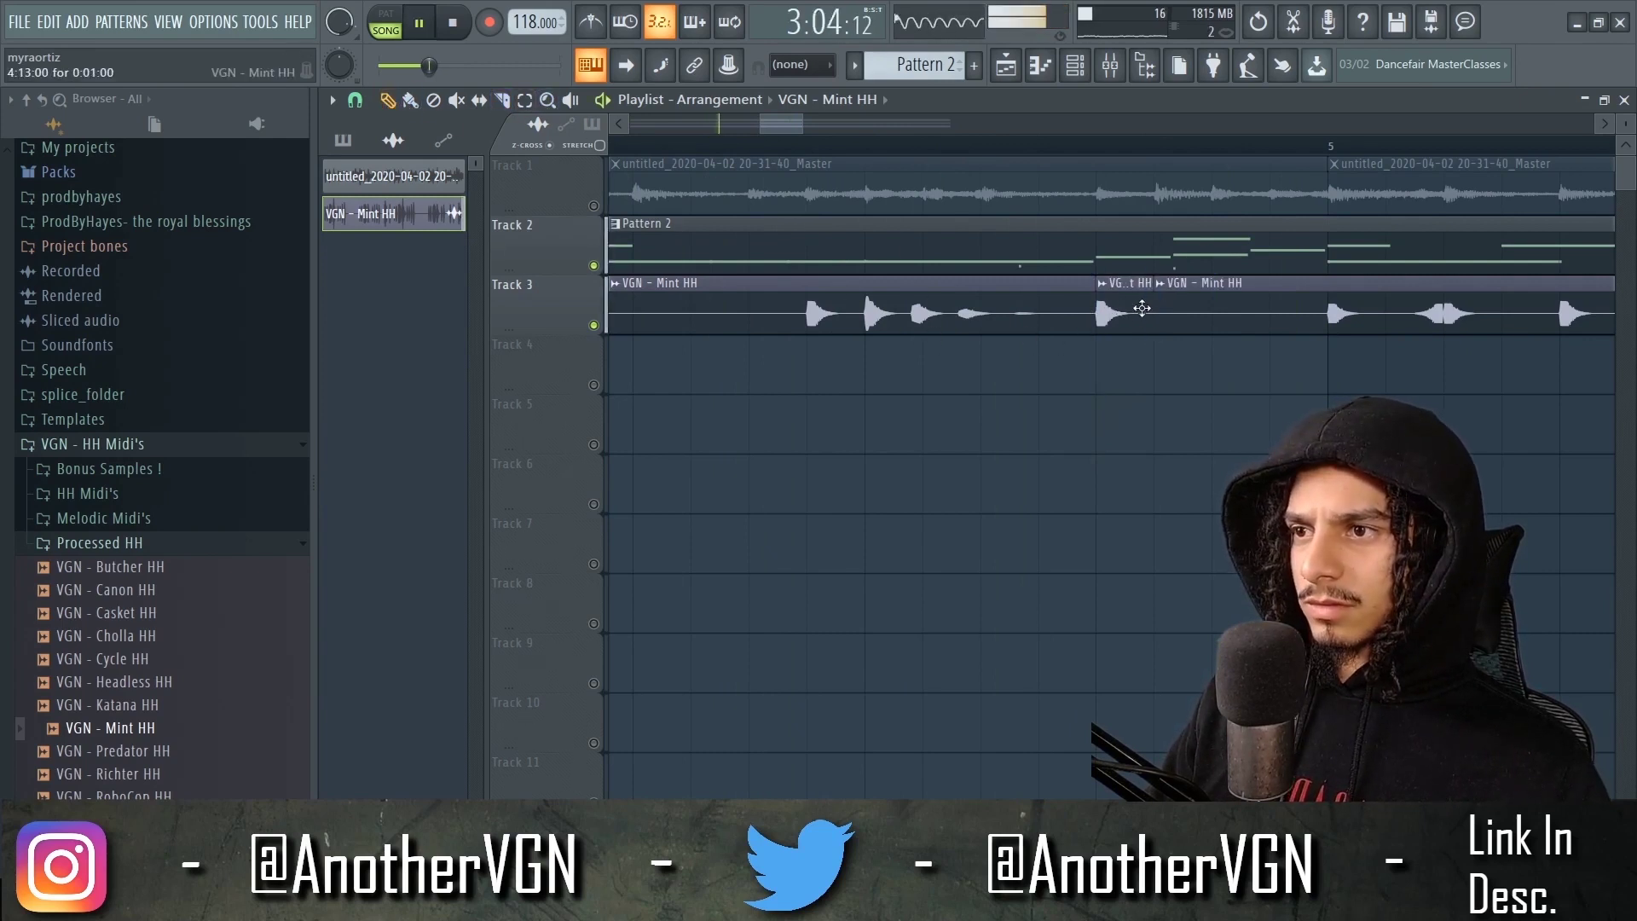
left_click_drag(1221, 308, 1235, 308)
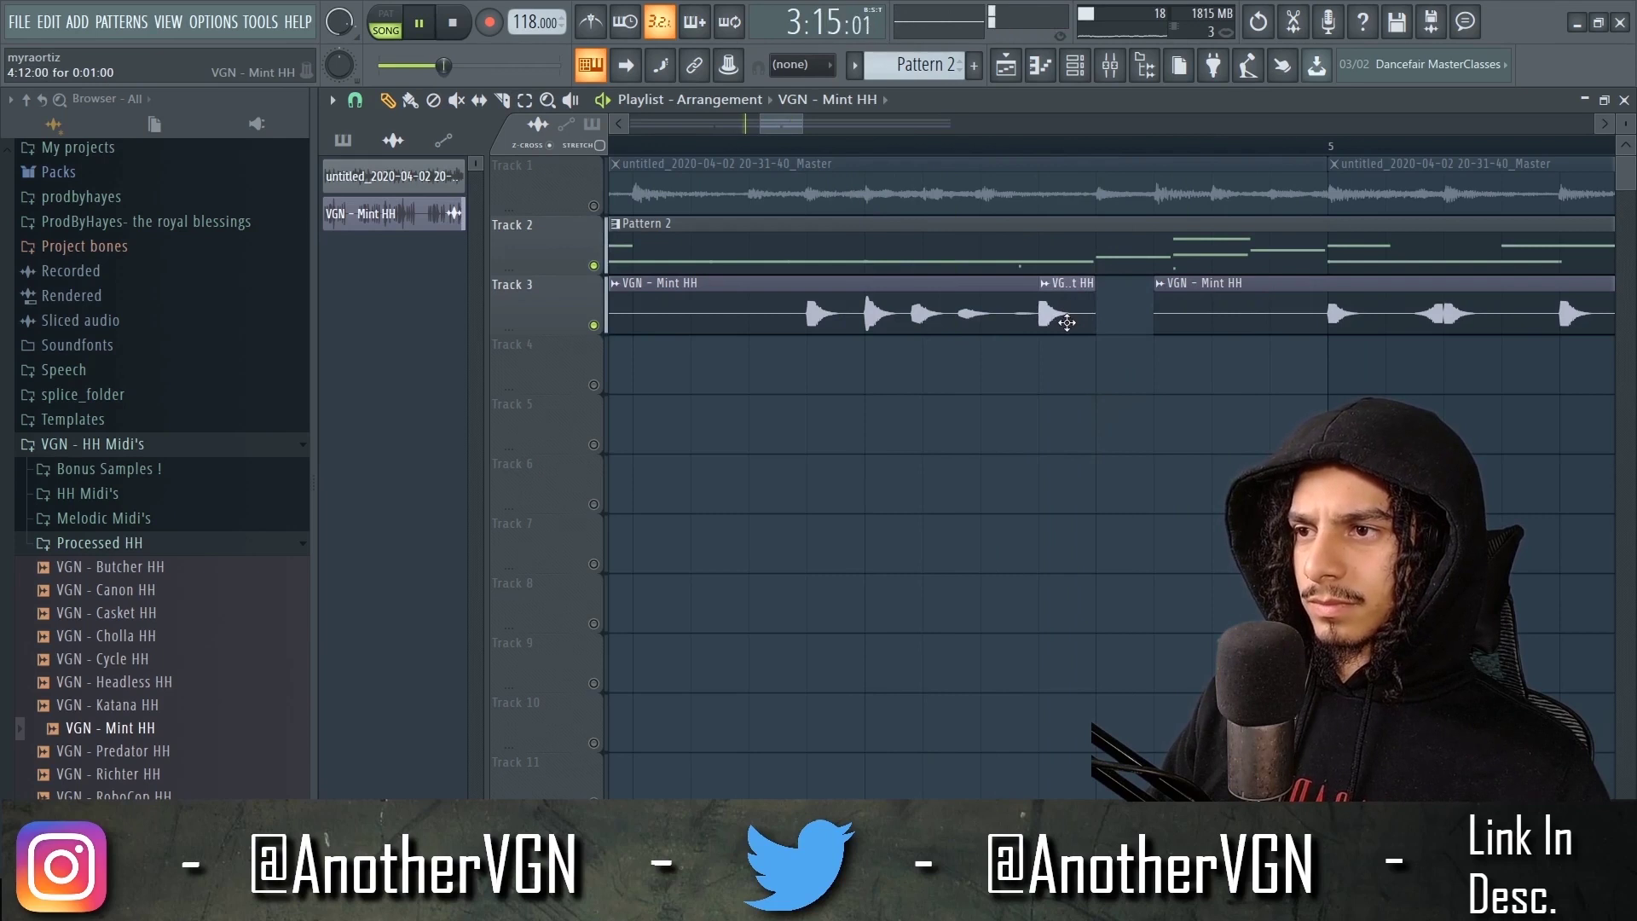
left_click_drag(1111, 324, 1123, 321)
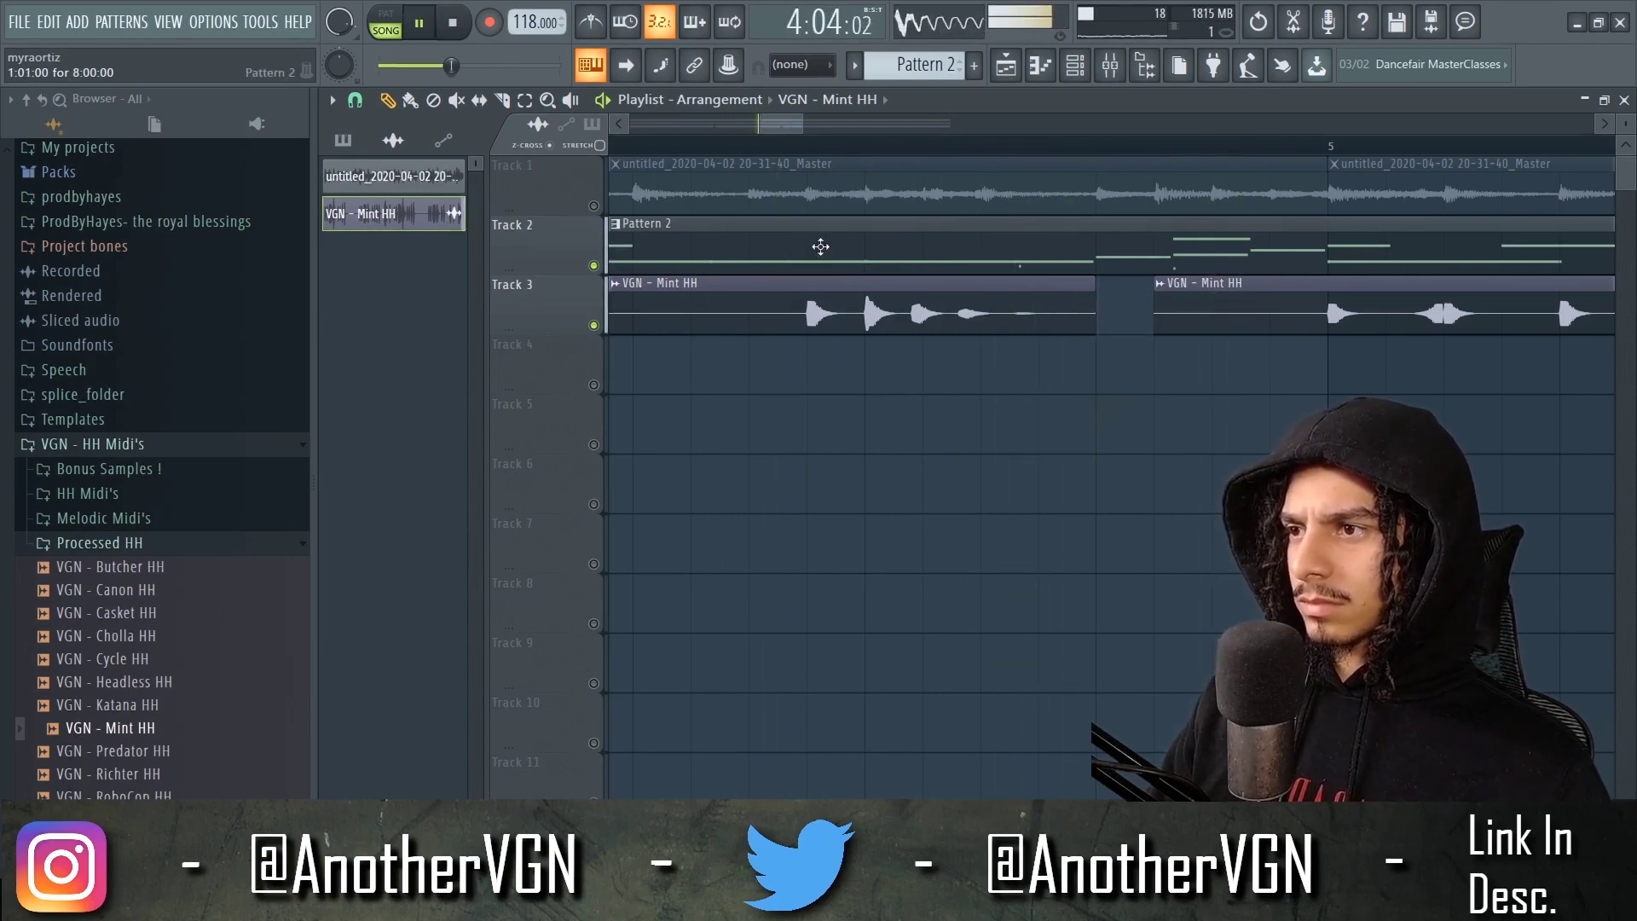
- Slice off the hi-hat roll late in bar 4, shift it to 4:09:23 and duplicate it to fill the gap before the next clip
key("space")
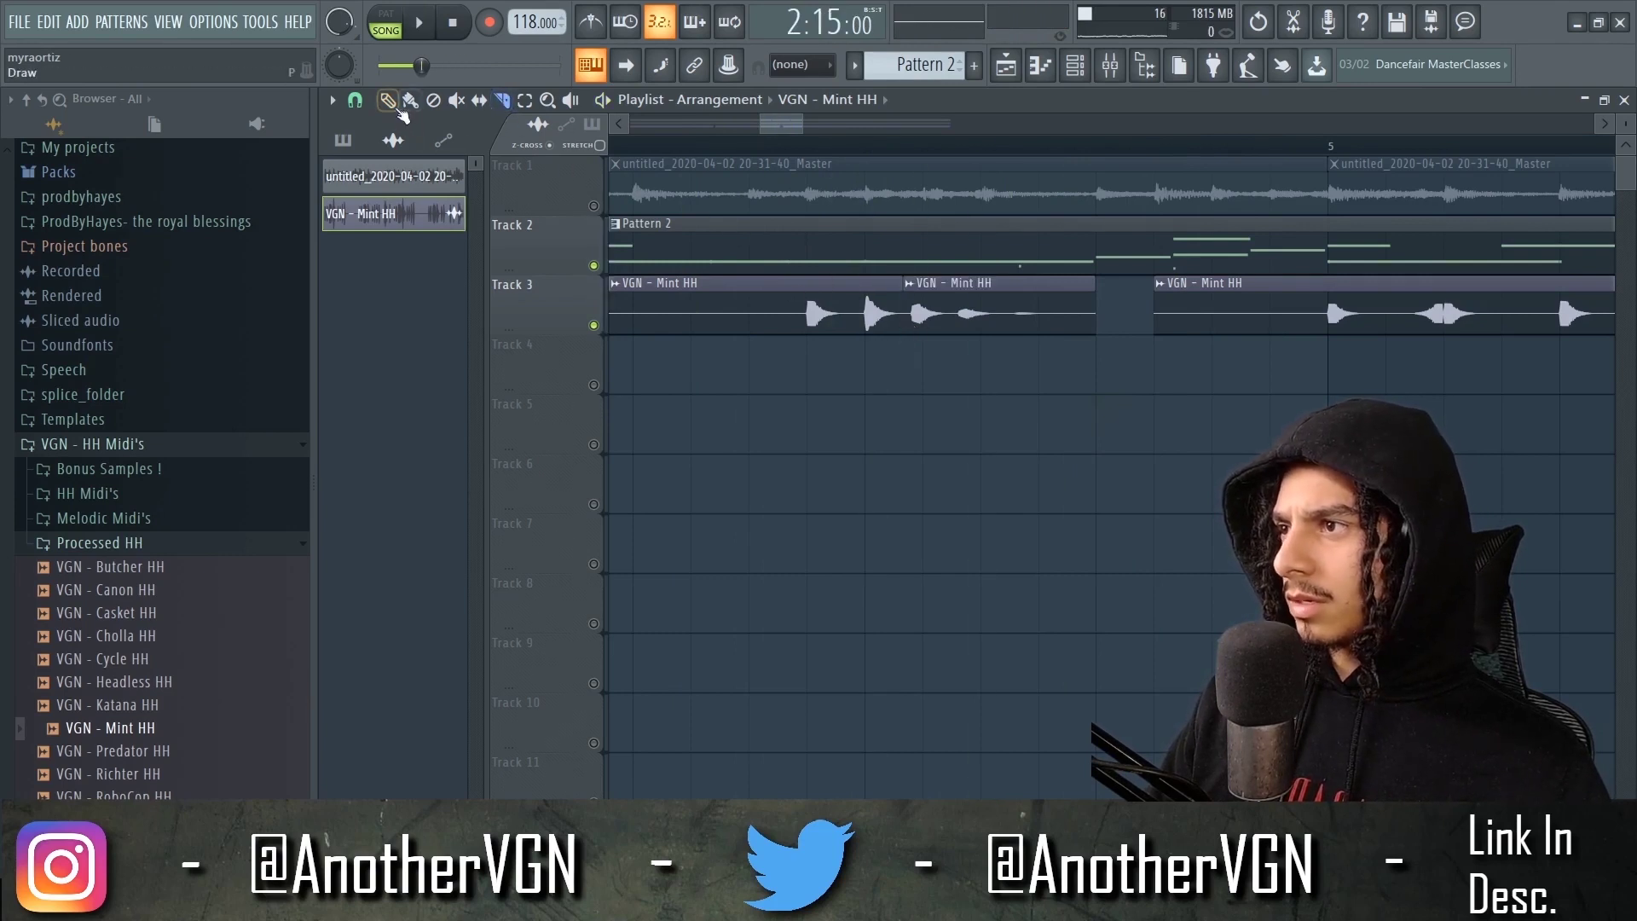
left_click_drag(956, 313, 970, 308)
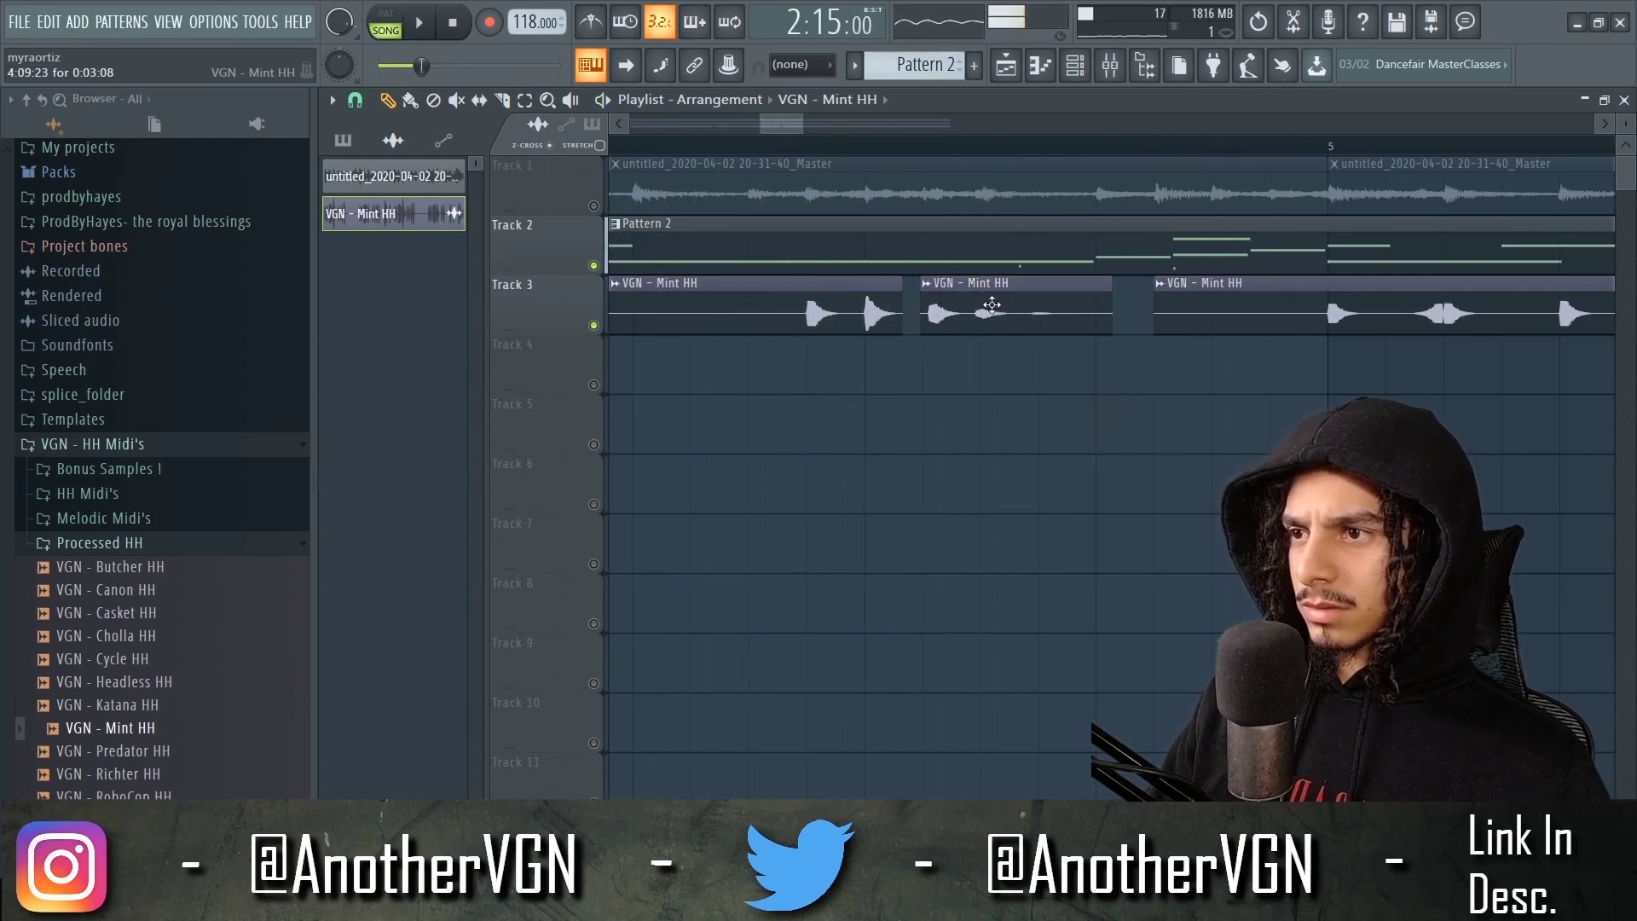
left_click(748, 141)
key("space")
key("space")
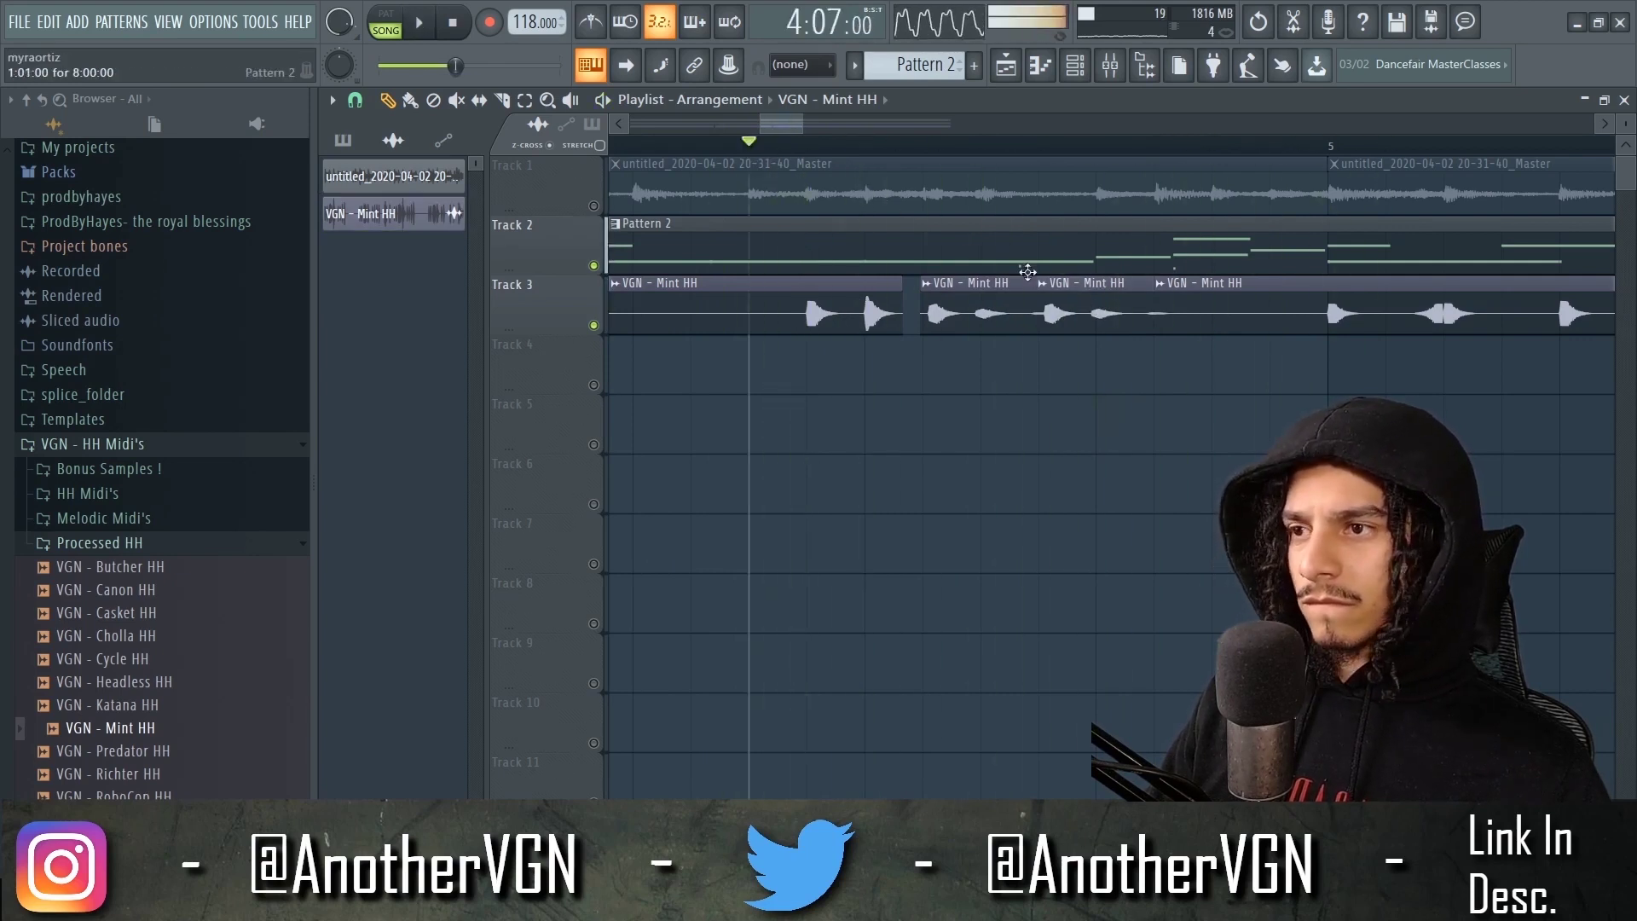
key("space")
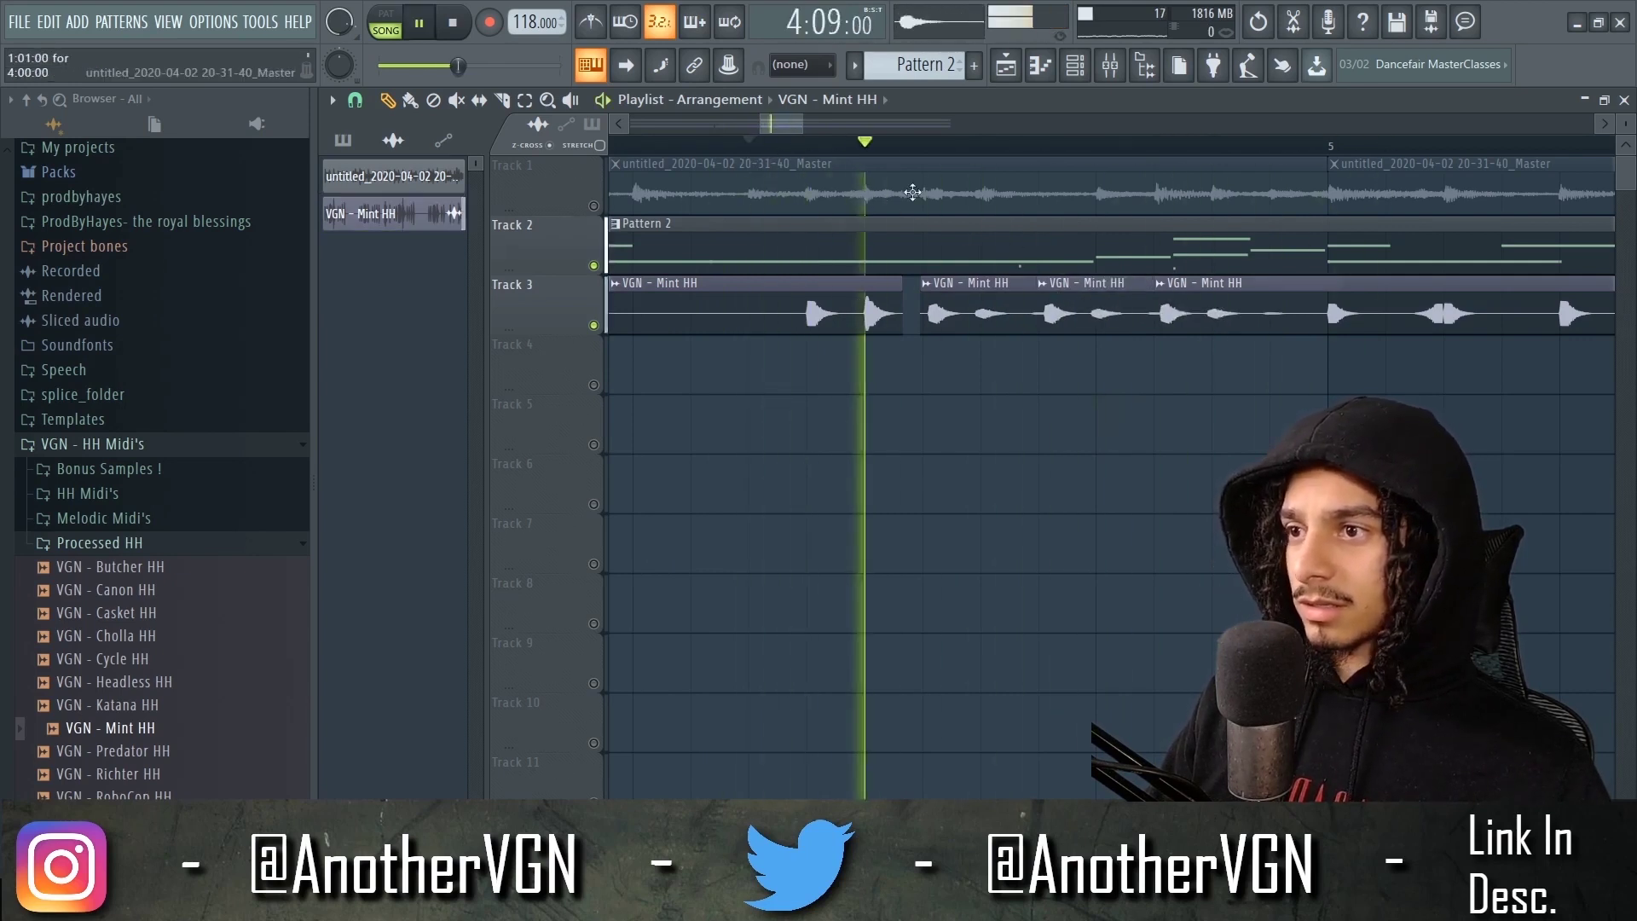
- Replay the song from bar 1 and review the edited VGN - Mint HH slices through bar 4
scroll(972, 205, "down", 6)
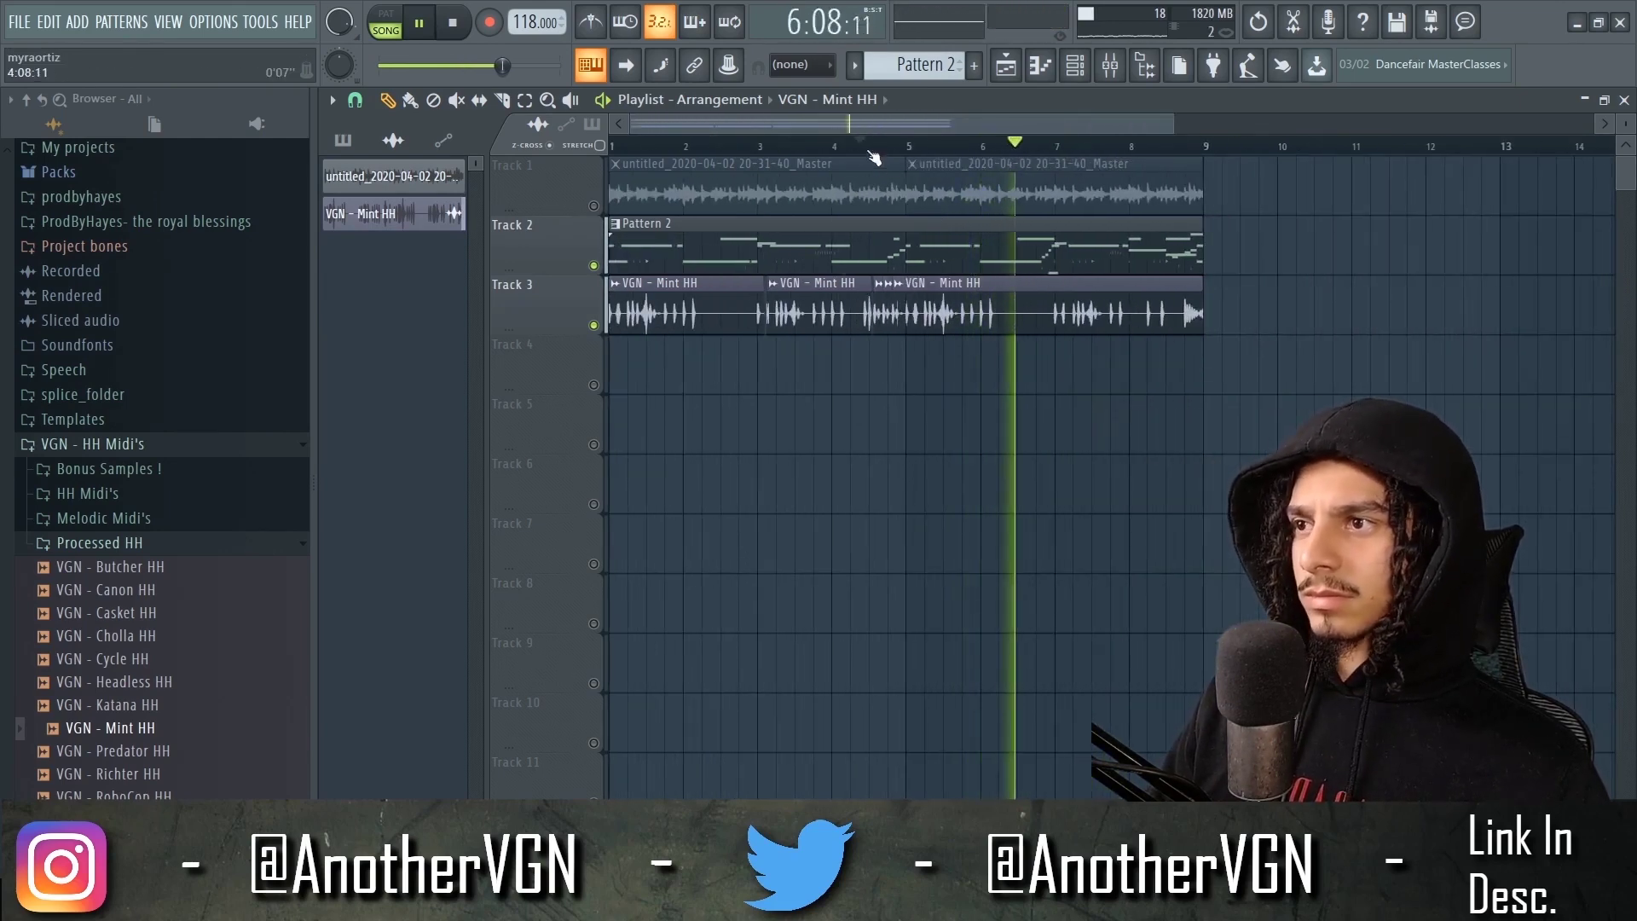
left_click(612, 143)
scroll(616, 253, "up", 4)
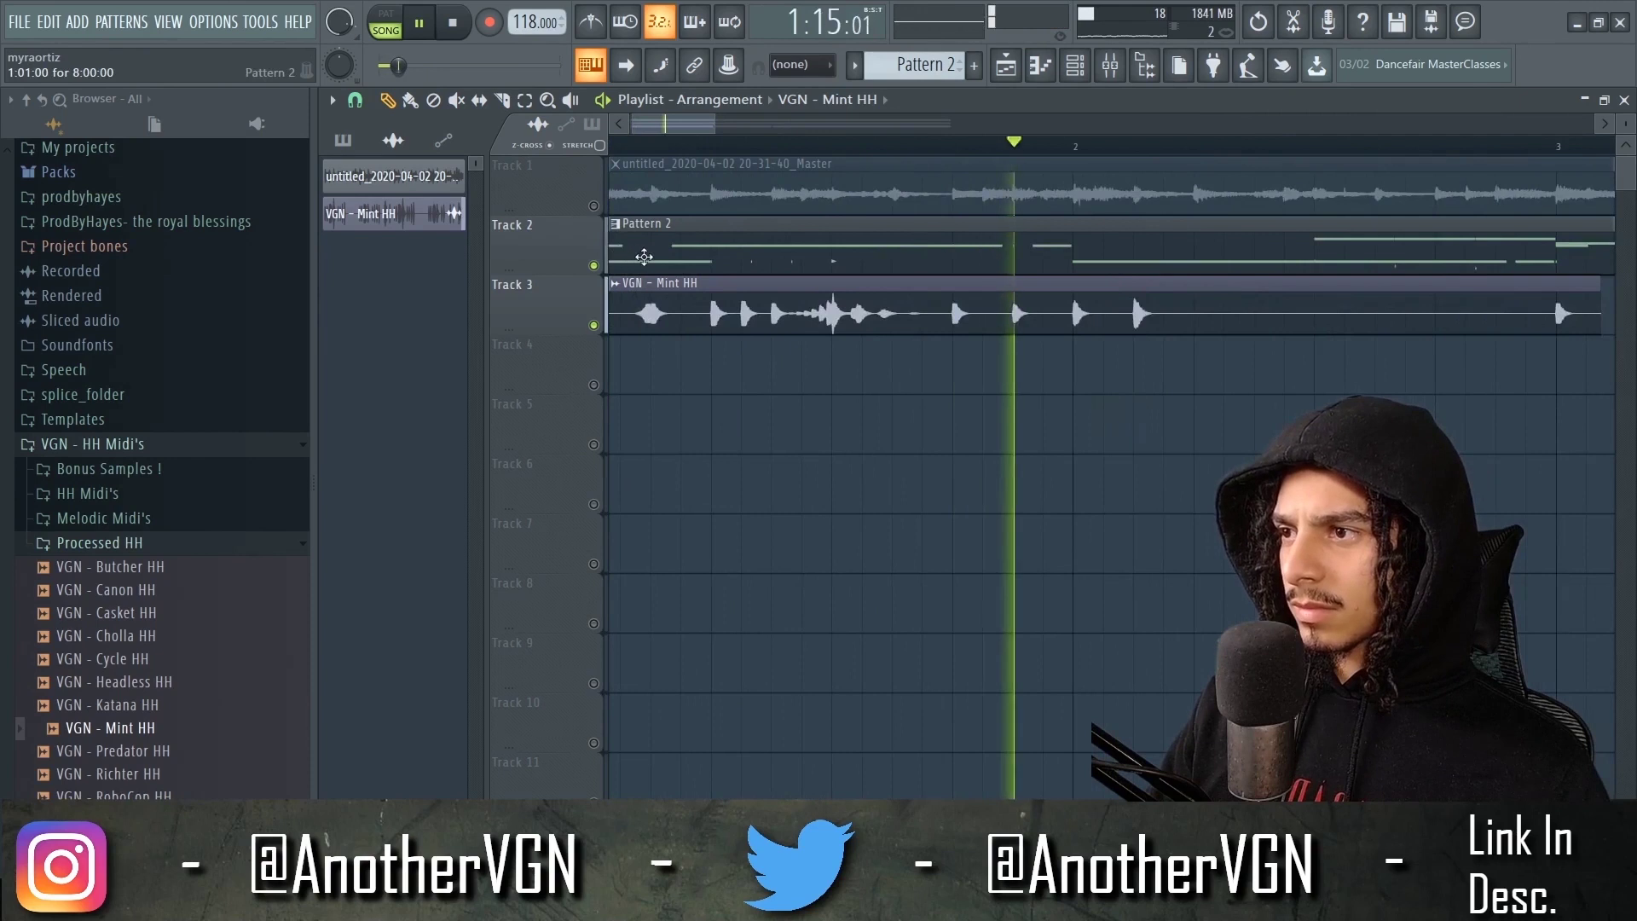
scroll(674, 256, "up", 2)
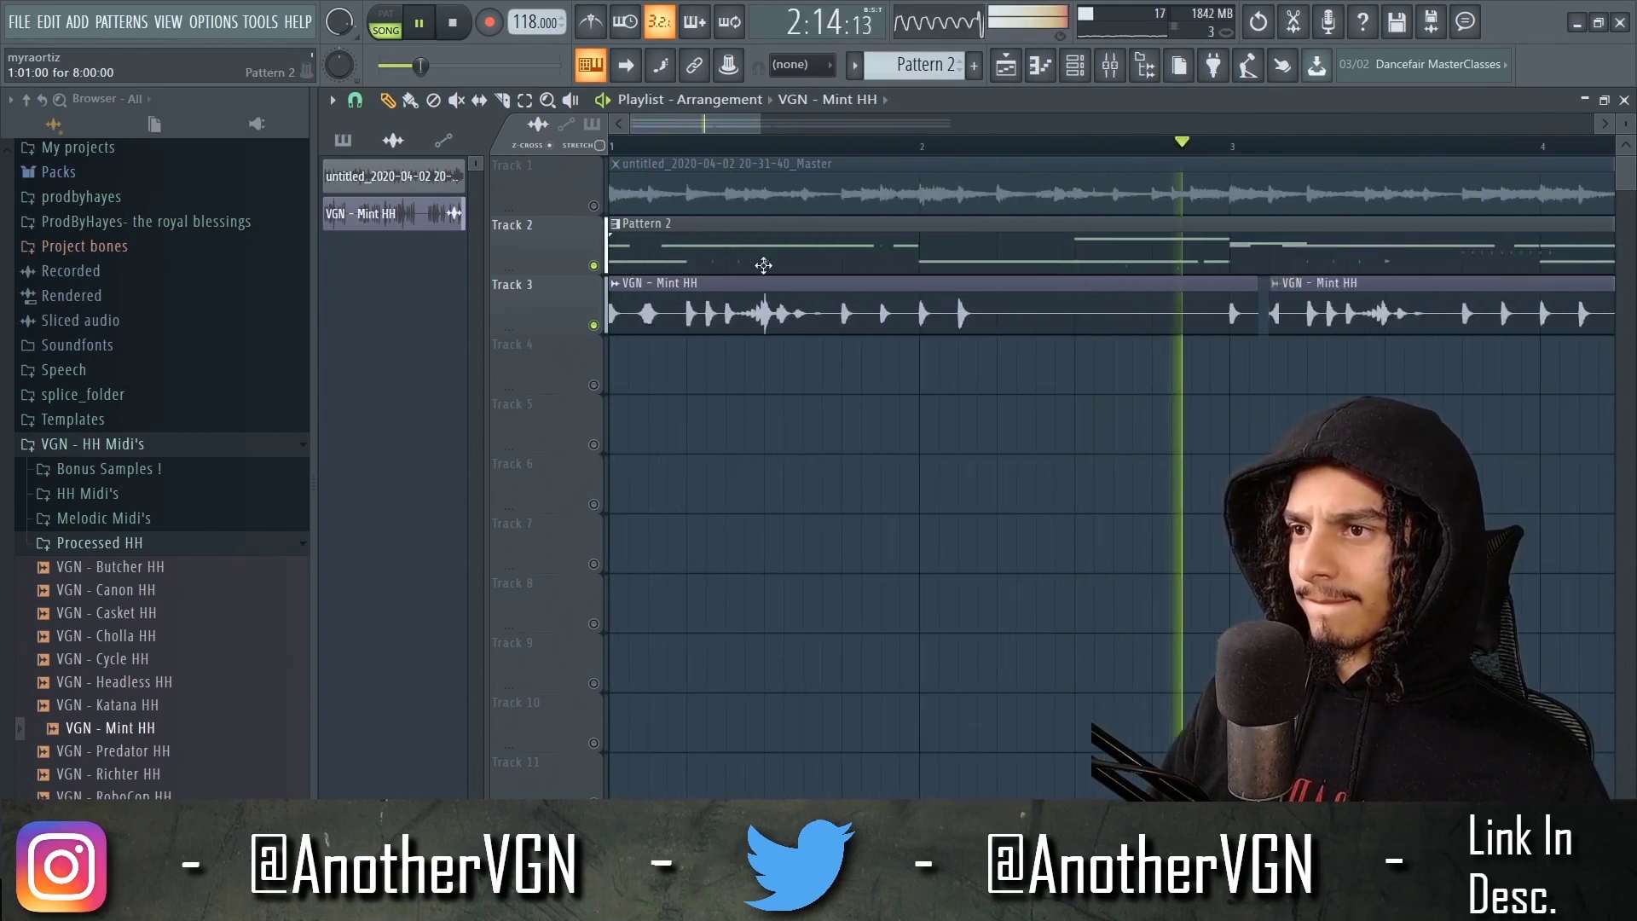
scroll(777, 262, "down", 2)
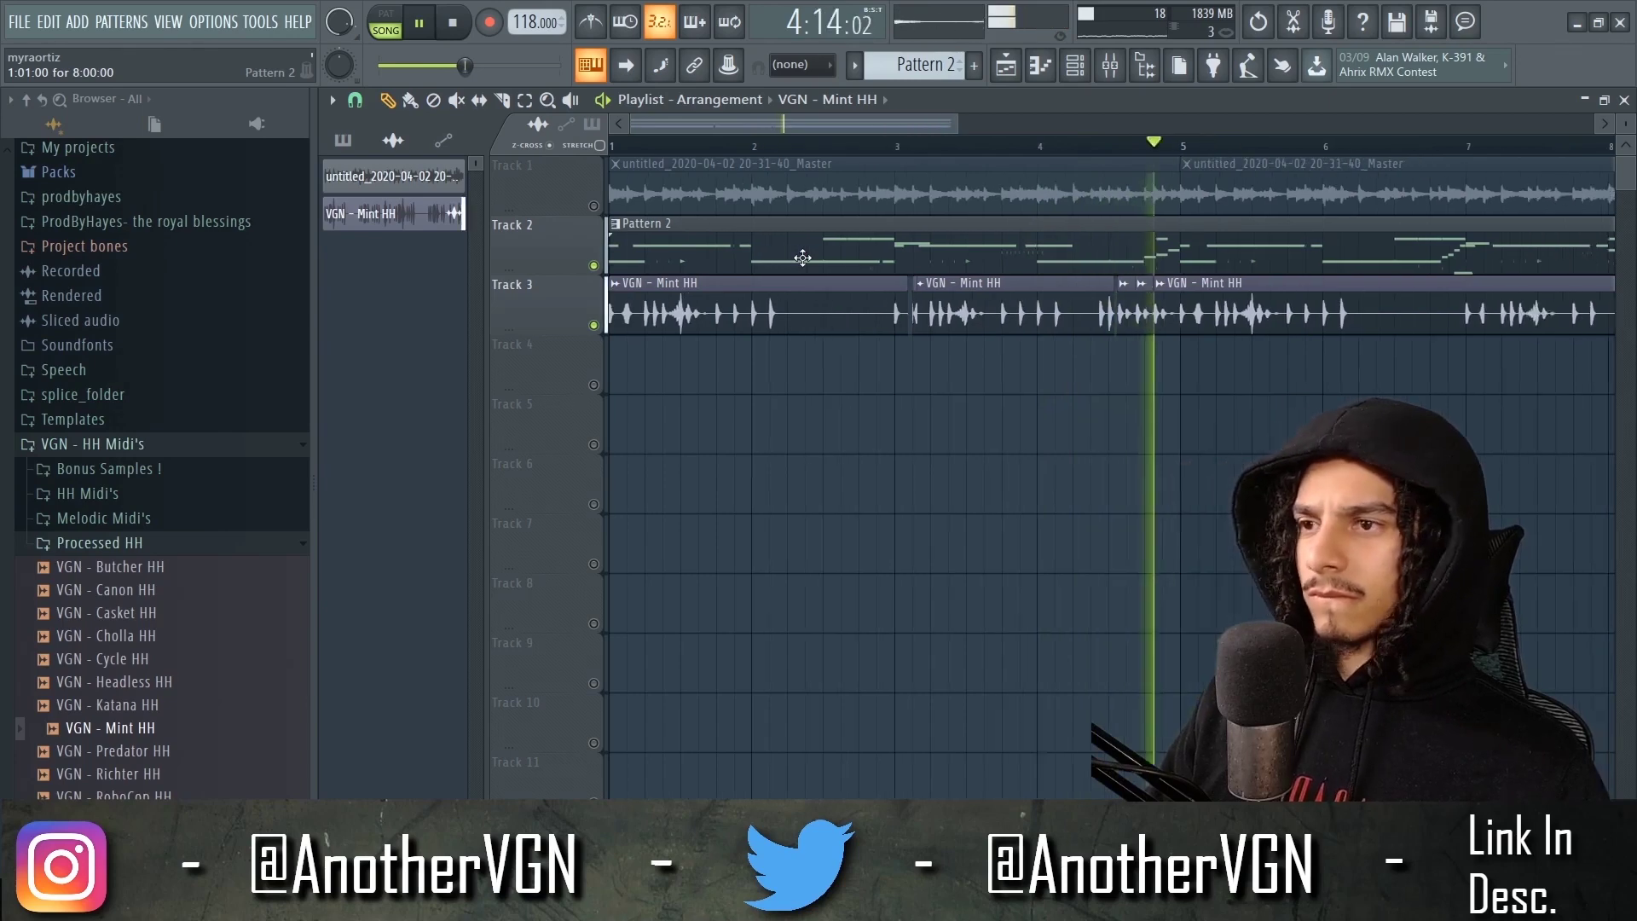
scroll(979, 282, "down", 3)
- Remove the VGN - Mint HH clip from bar 5 onward and duplicate the edited four bars of hi-hats in its place
key("space")
left_click_drag(1193, 311, 904, 311)
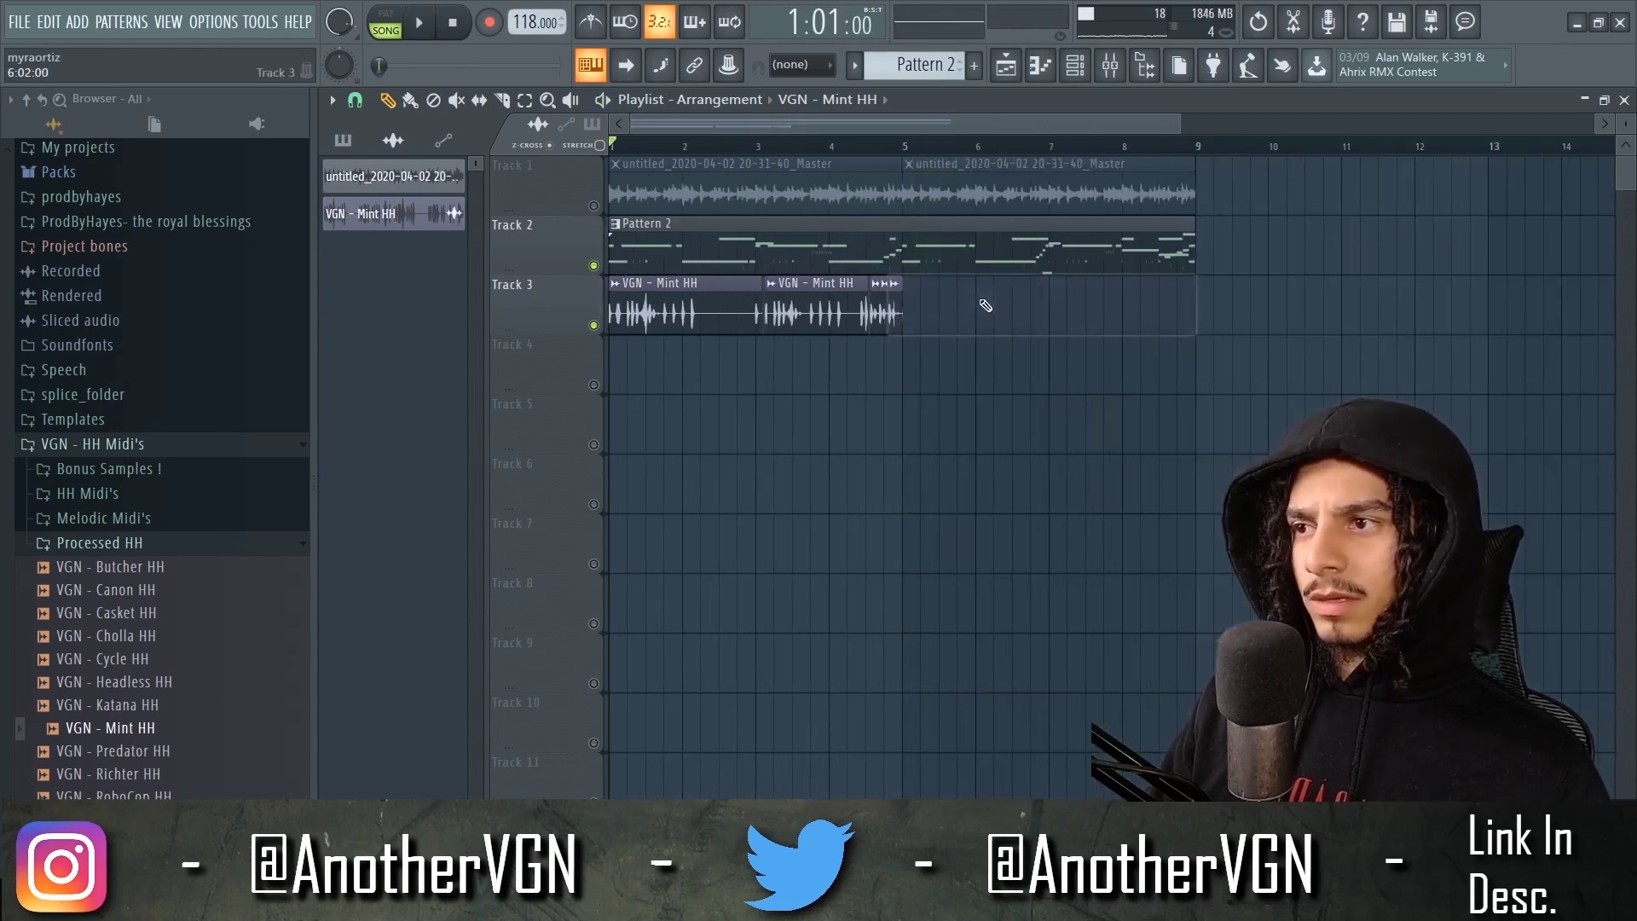
scroll(875, 311, "up", 3)
scroll(878, 307, "up", 3)
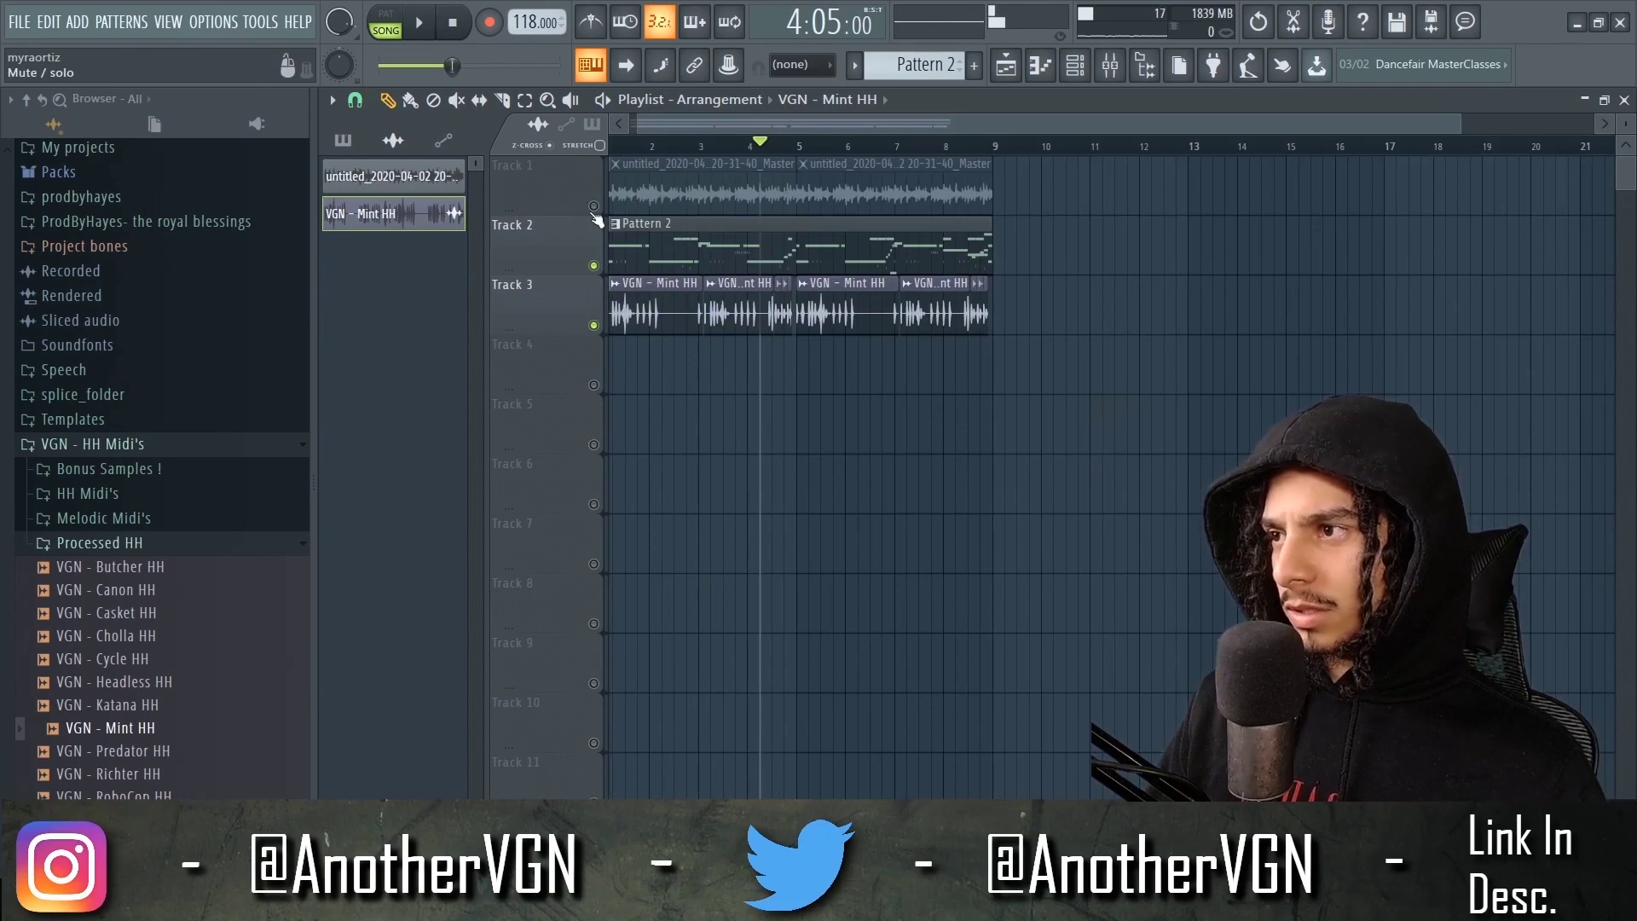
- Unmute Track 1 and replay the song from bar 1, reviewing the melody together with Pattern 2 and the hi-hats
left_click(594, 206)
key("space")
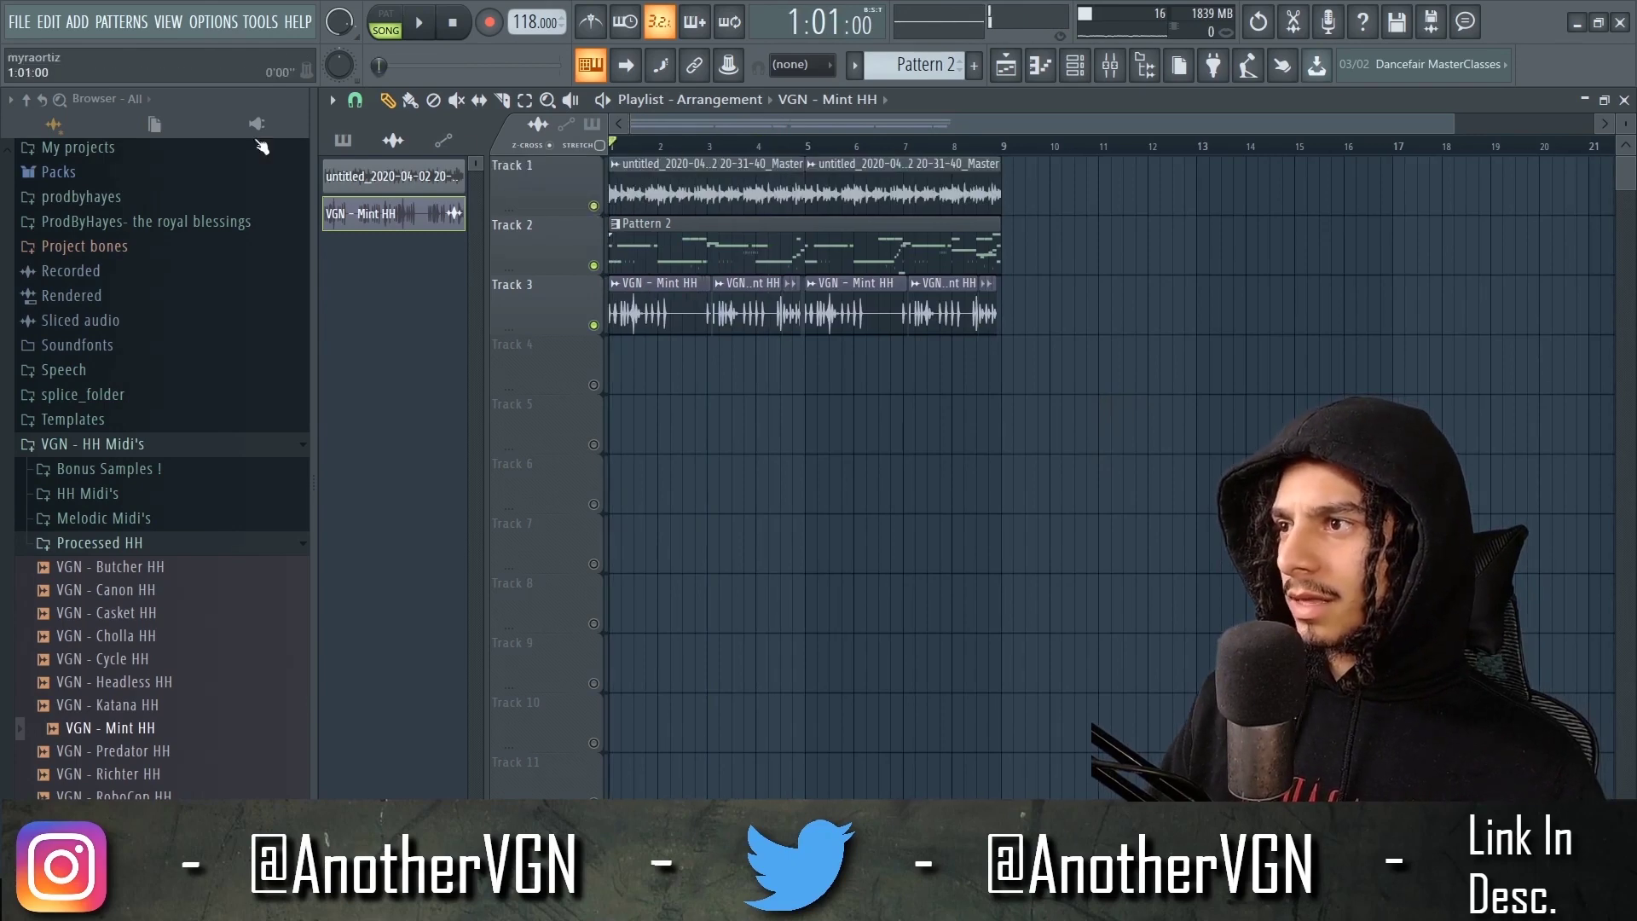
key("space")
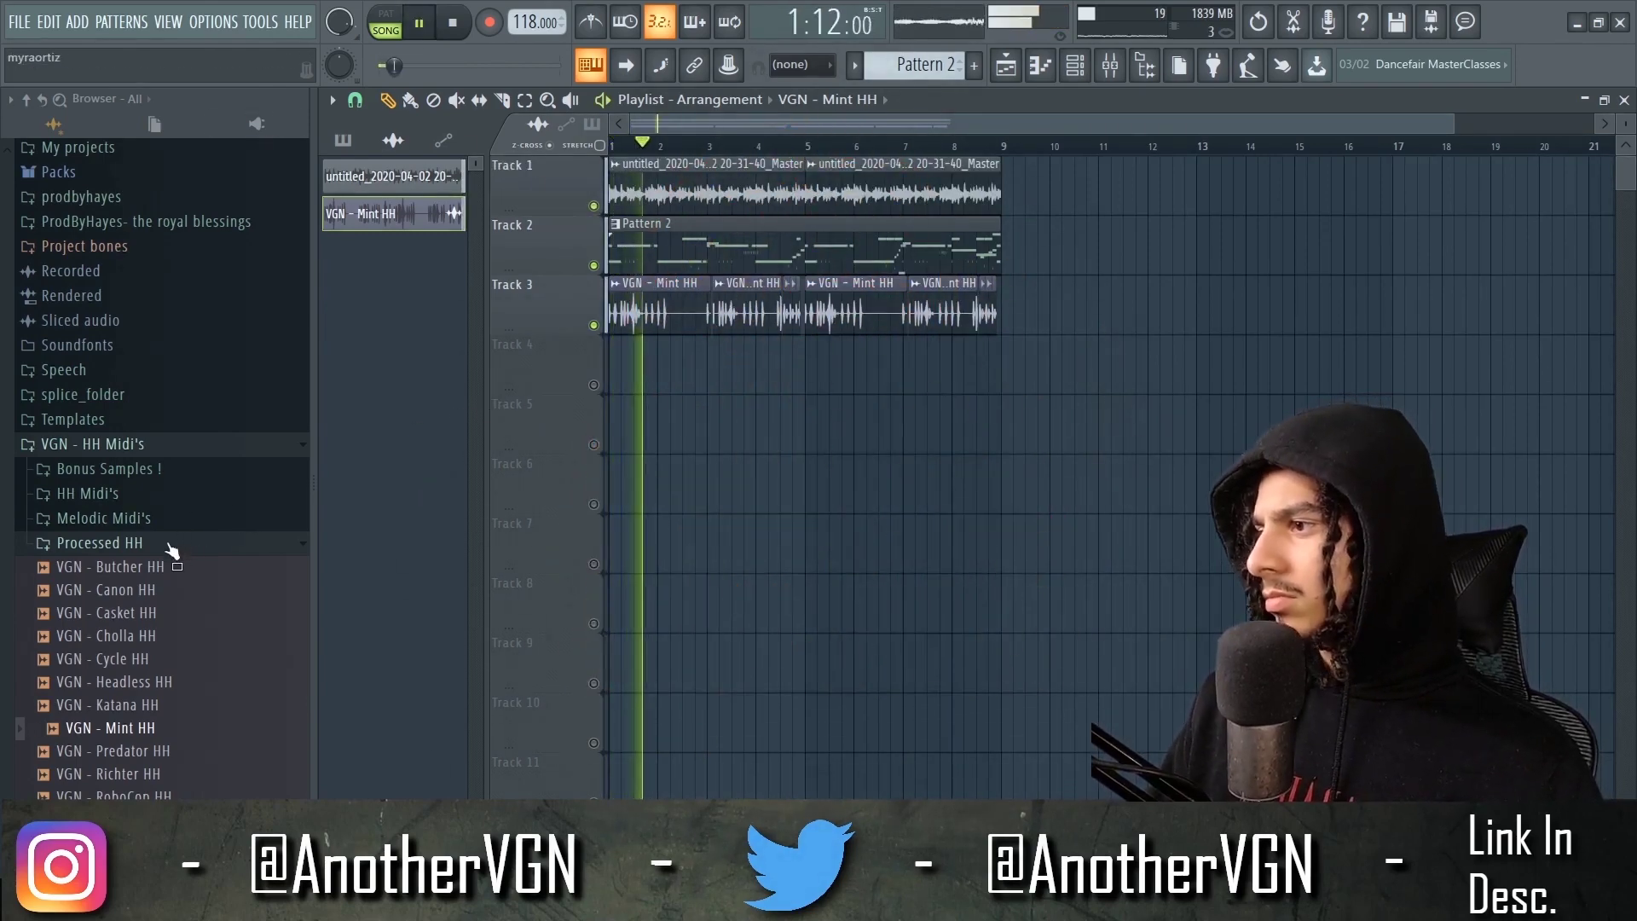
scroll(283, 471, "up", 5)
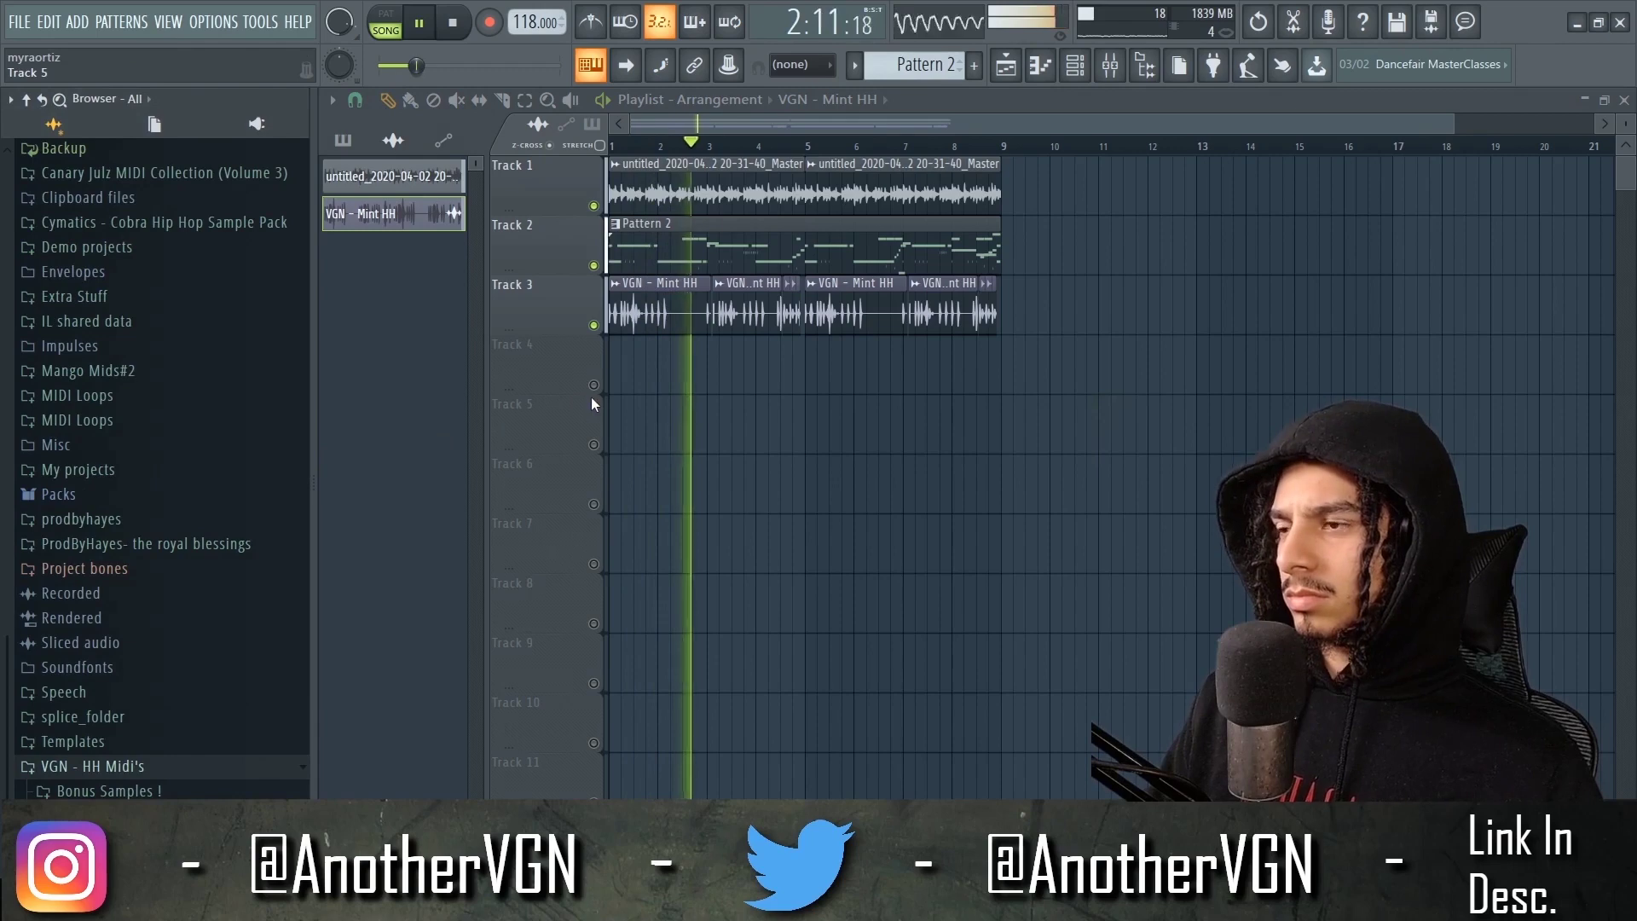
scroll(614, 395, "up", 4)
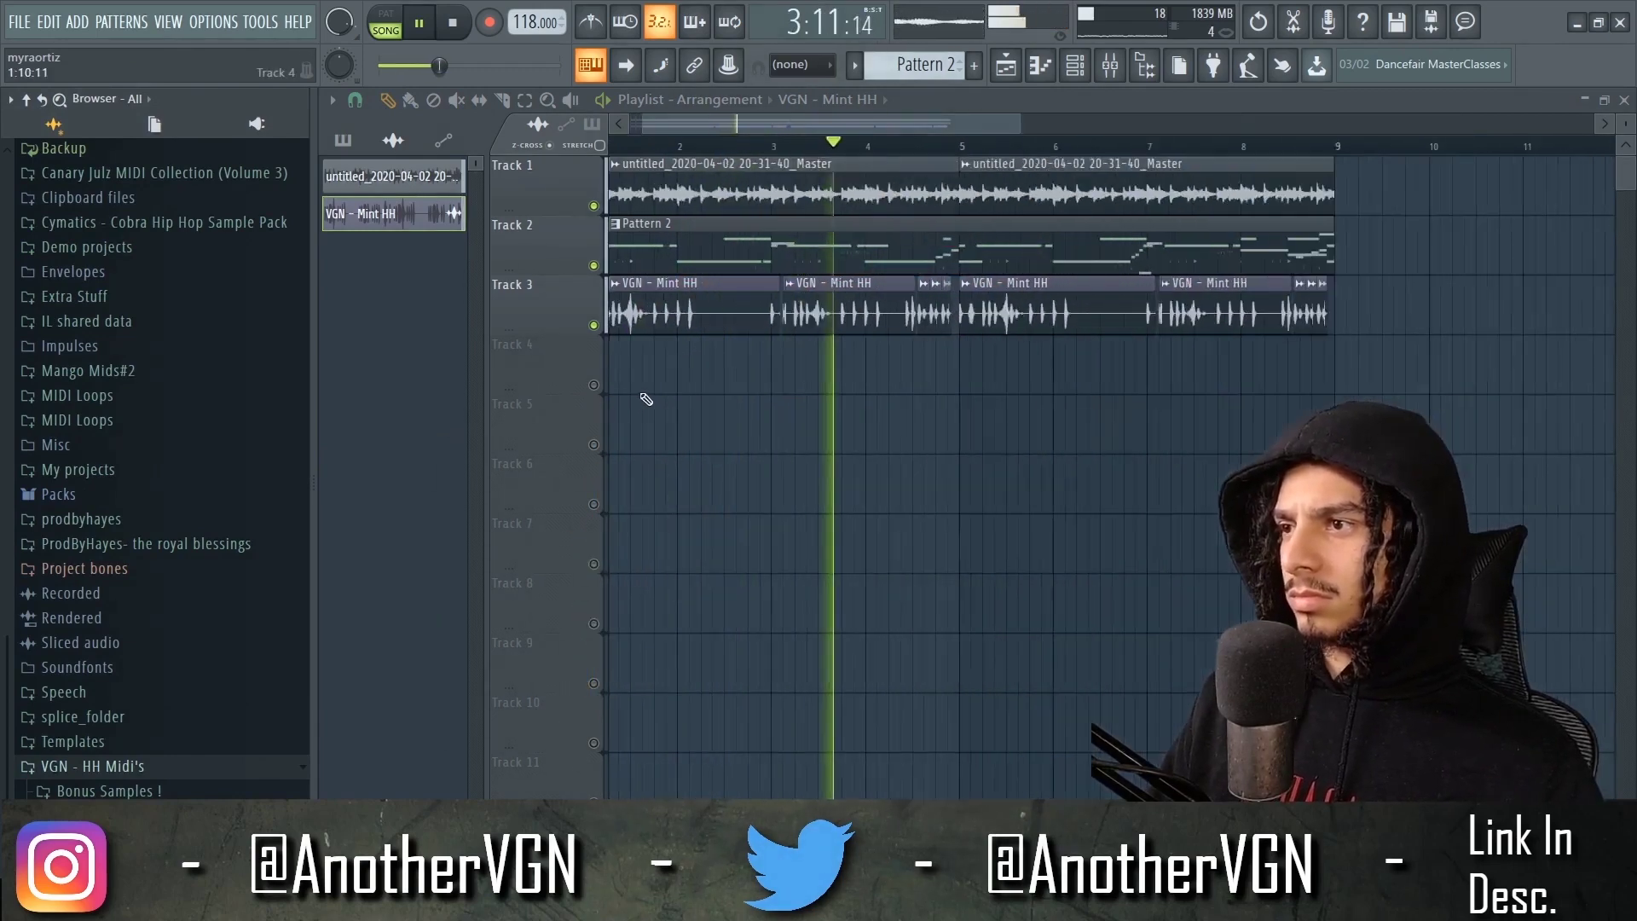
scroll(714, 411, "down", 4)
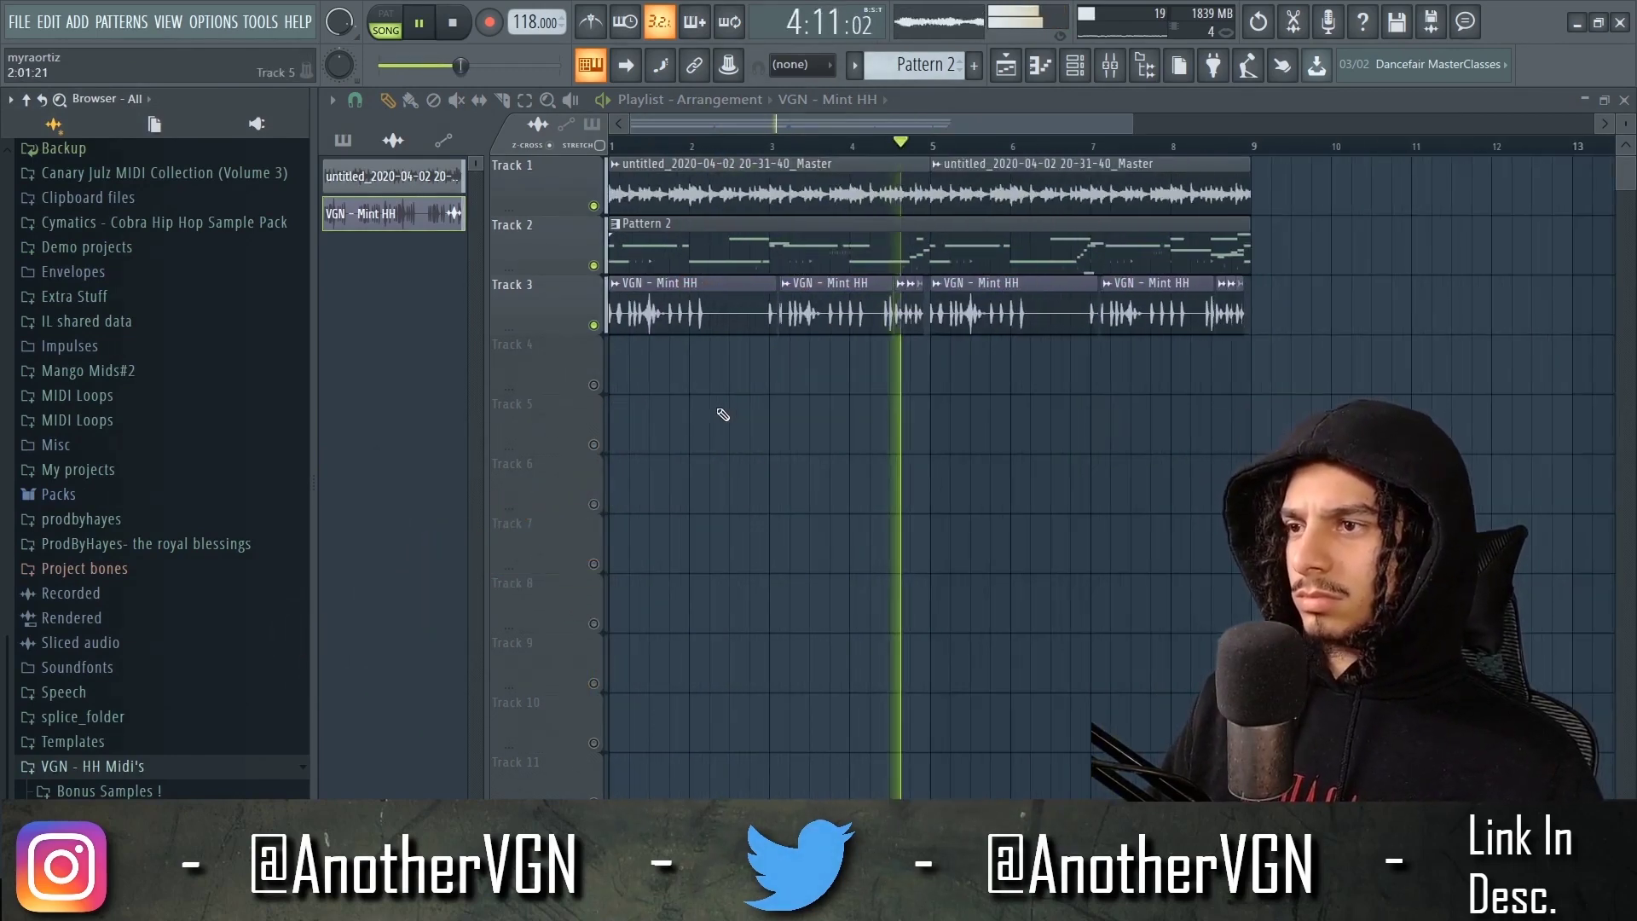
key("space")
scroll(1235, 350, "down", 1)
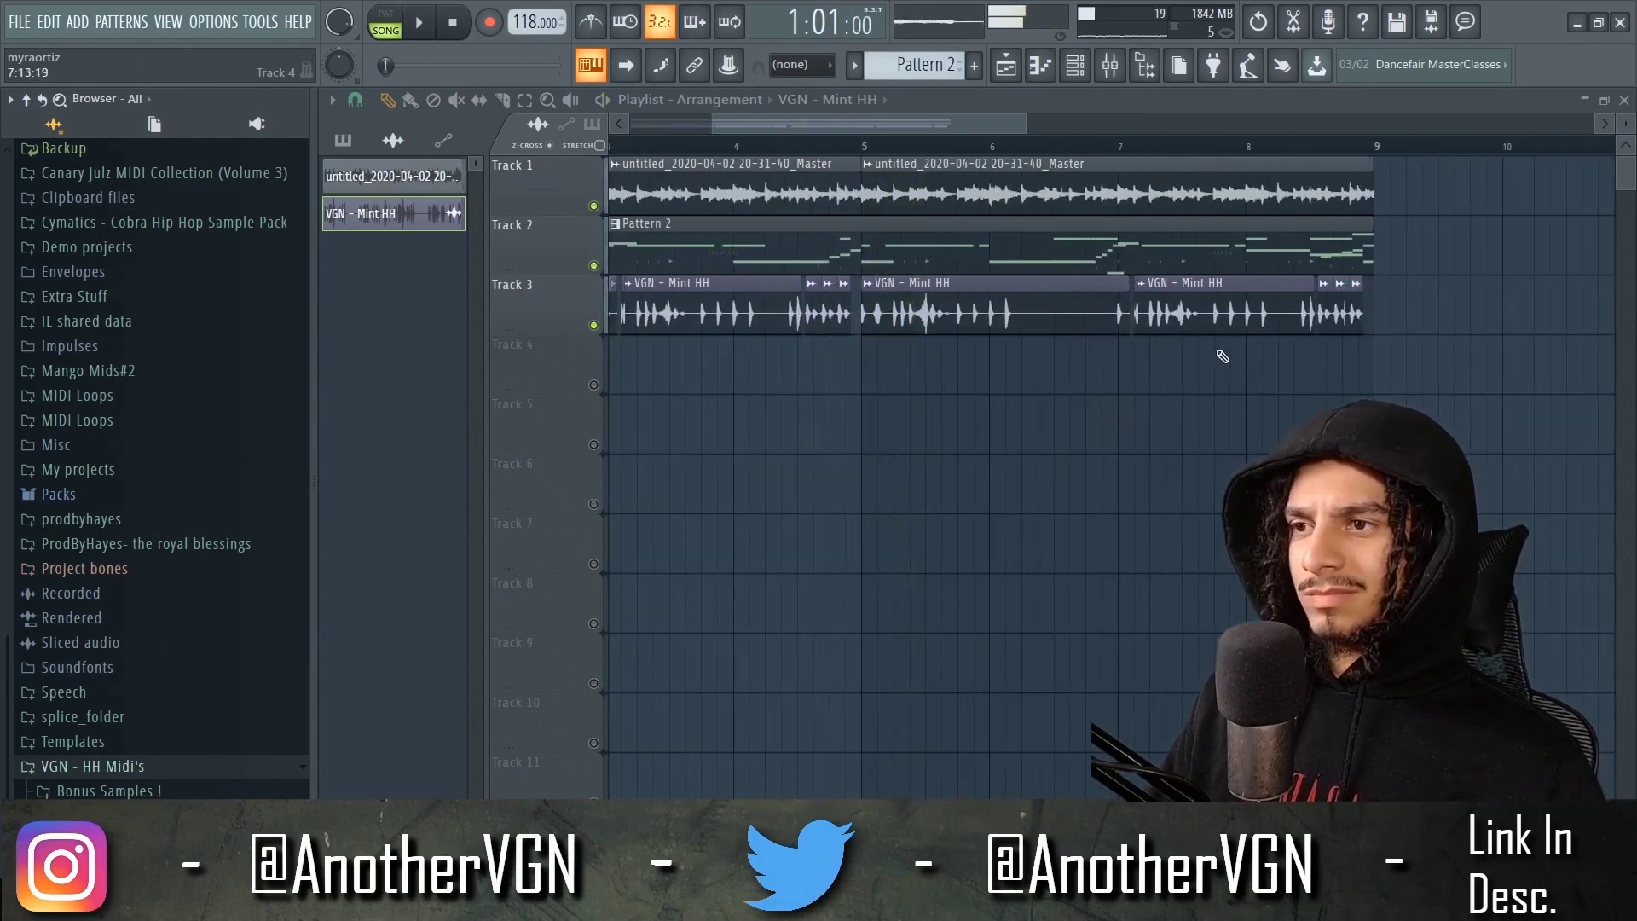
mouse_move(1217, 309)
left_mouse_down()
mouse_move(1103, 321)
mouse_move(666, 320)
left_mouse_up()
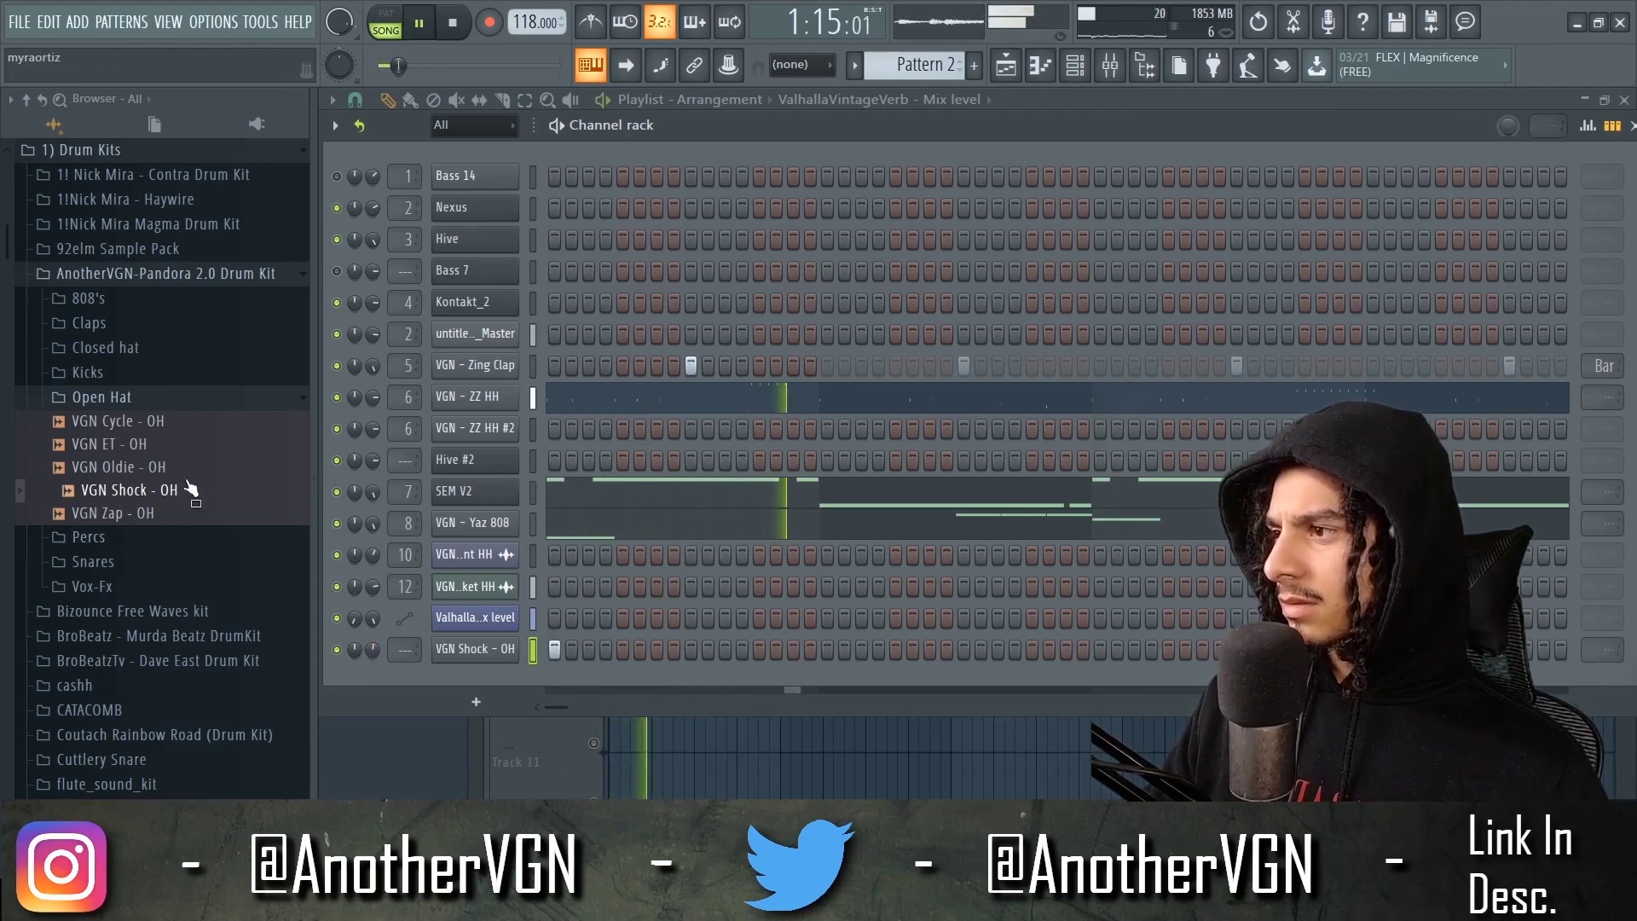
- Preview the VGN Cycle - OH open hat, add it as a new channel and place a hit on step 33
left_click(160, 424)
left_click_drag(189, 434, 466, 676)
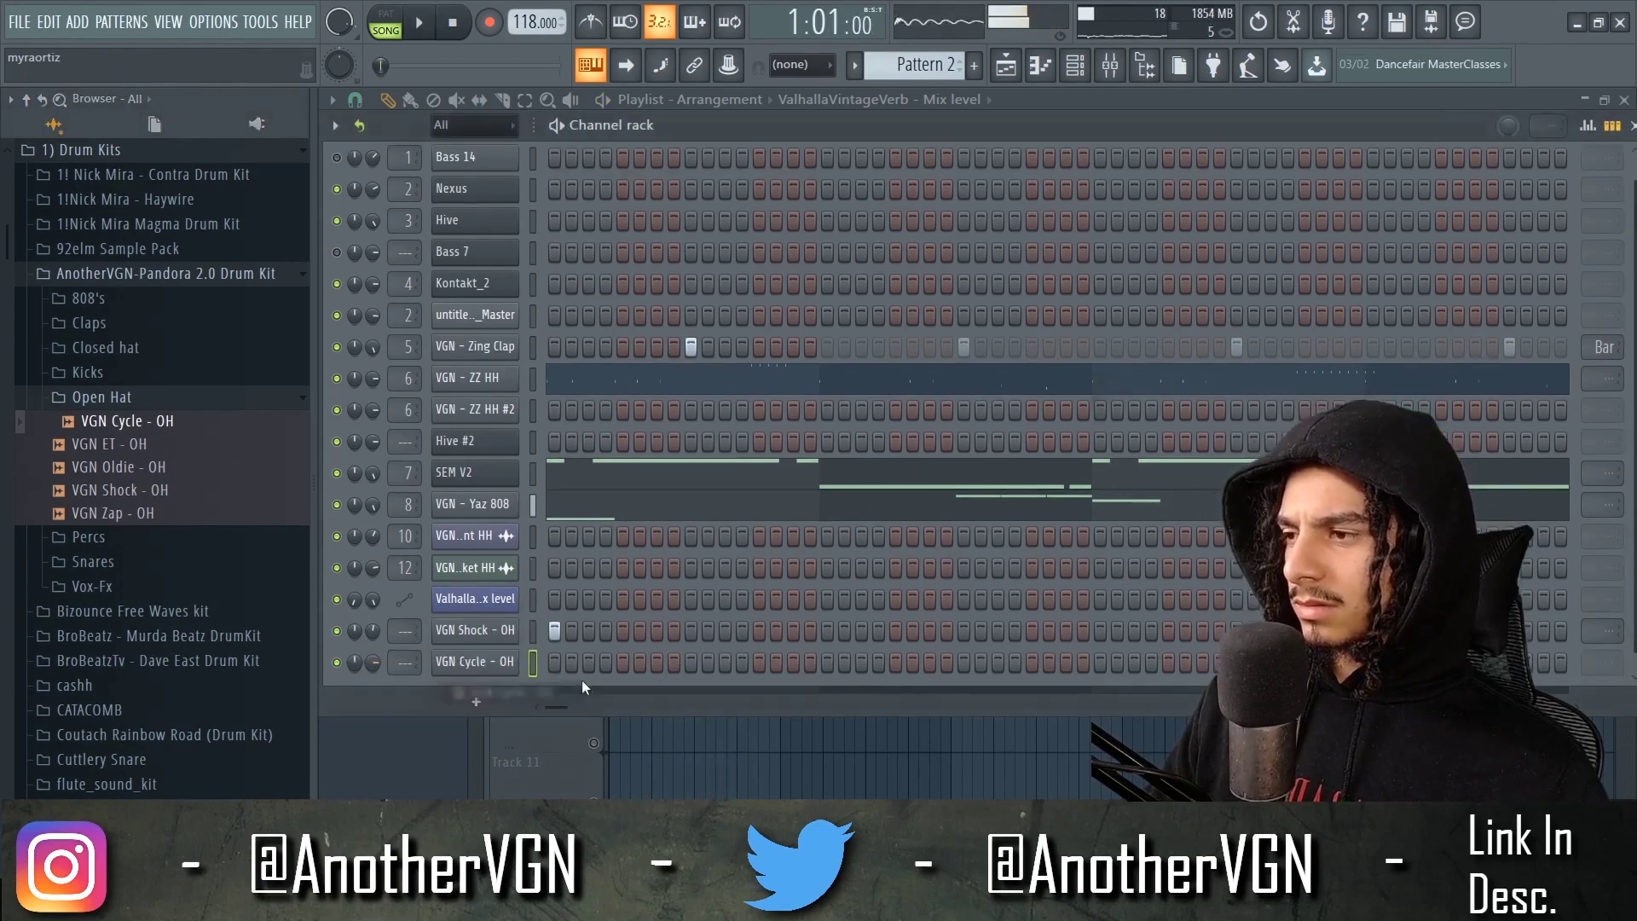
left_click(1101, 663)
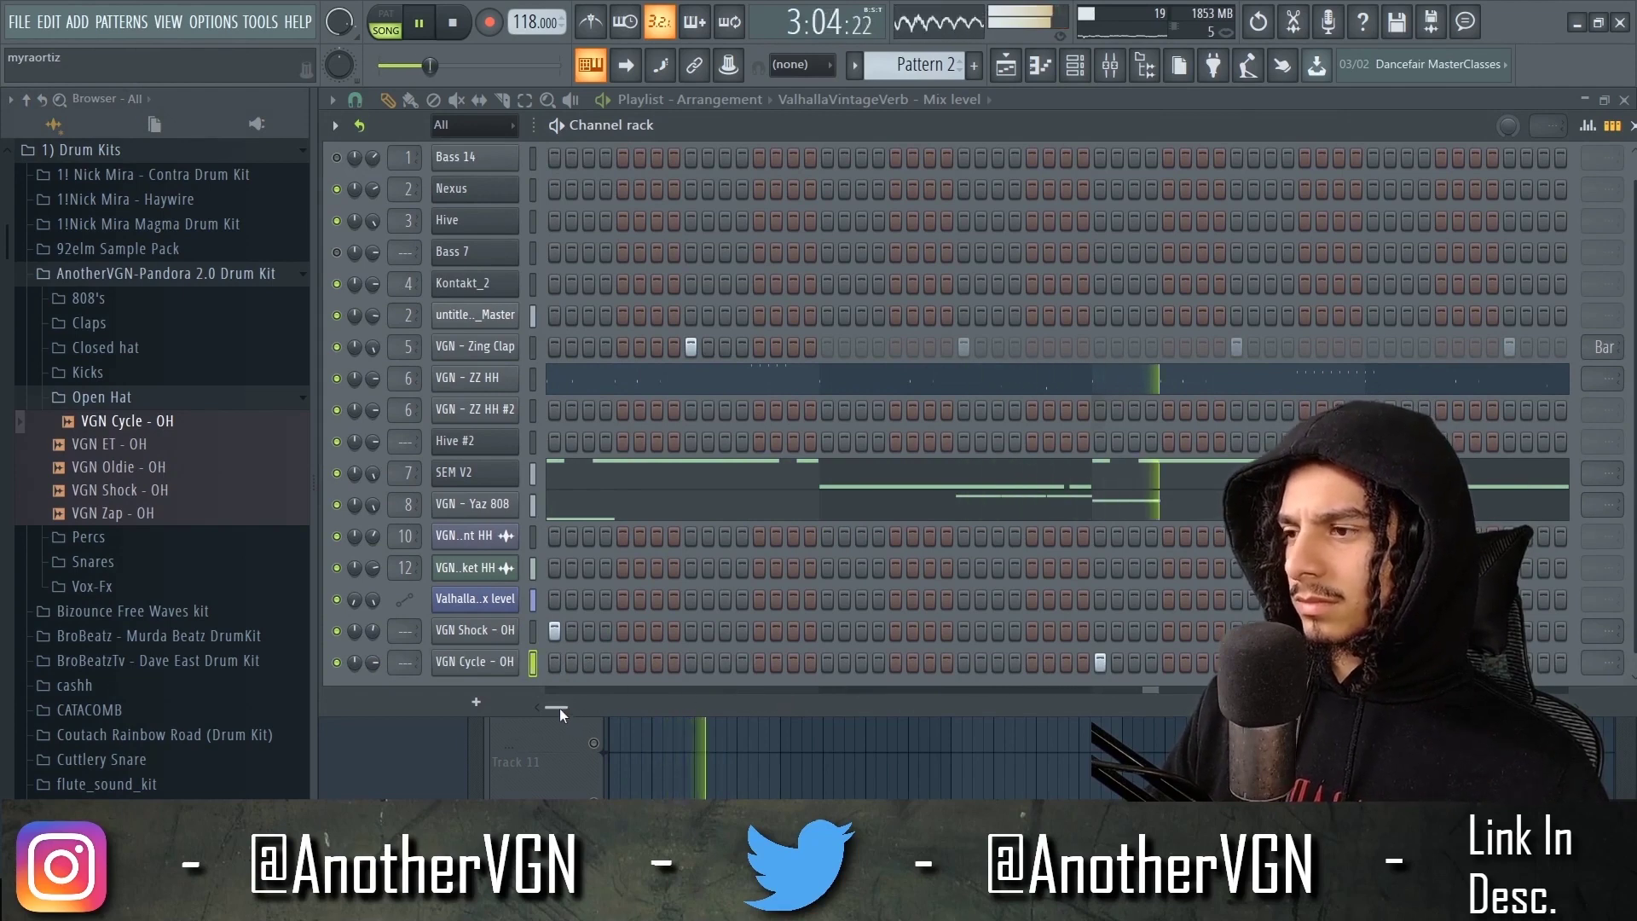
scroll(561, 707, "right", 1)
scroll(569, 709, "right", 5)
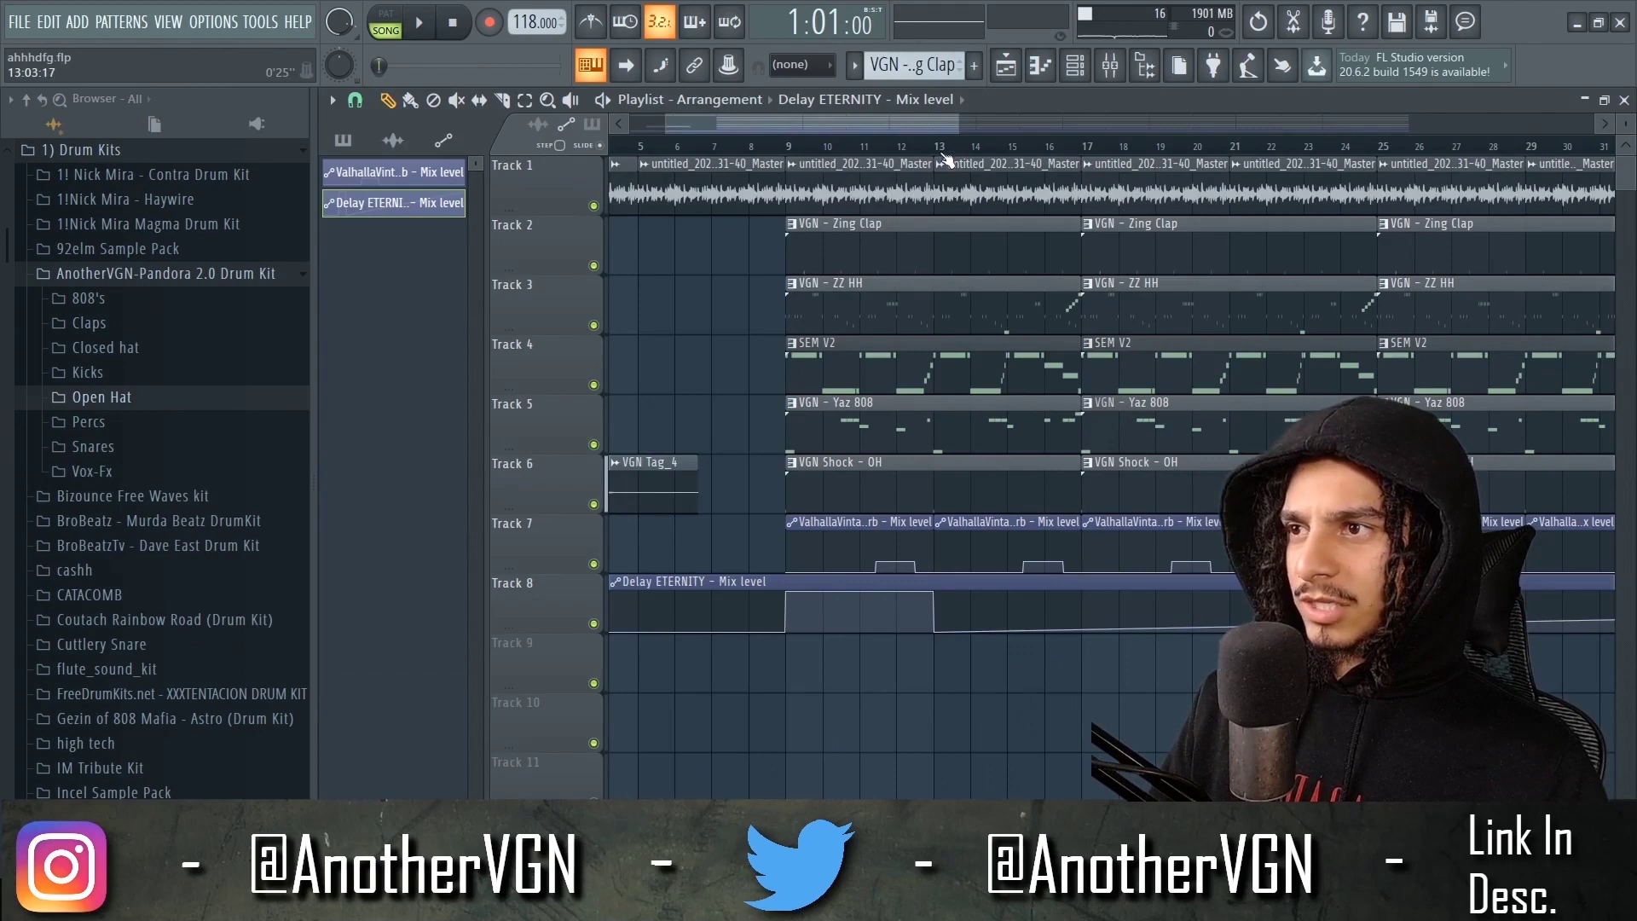
- Play the full arrangement from bar 13 to review all layers together
key("space")
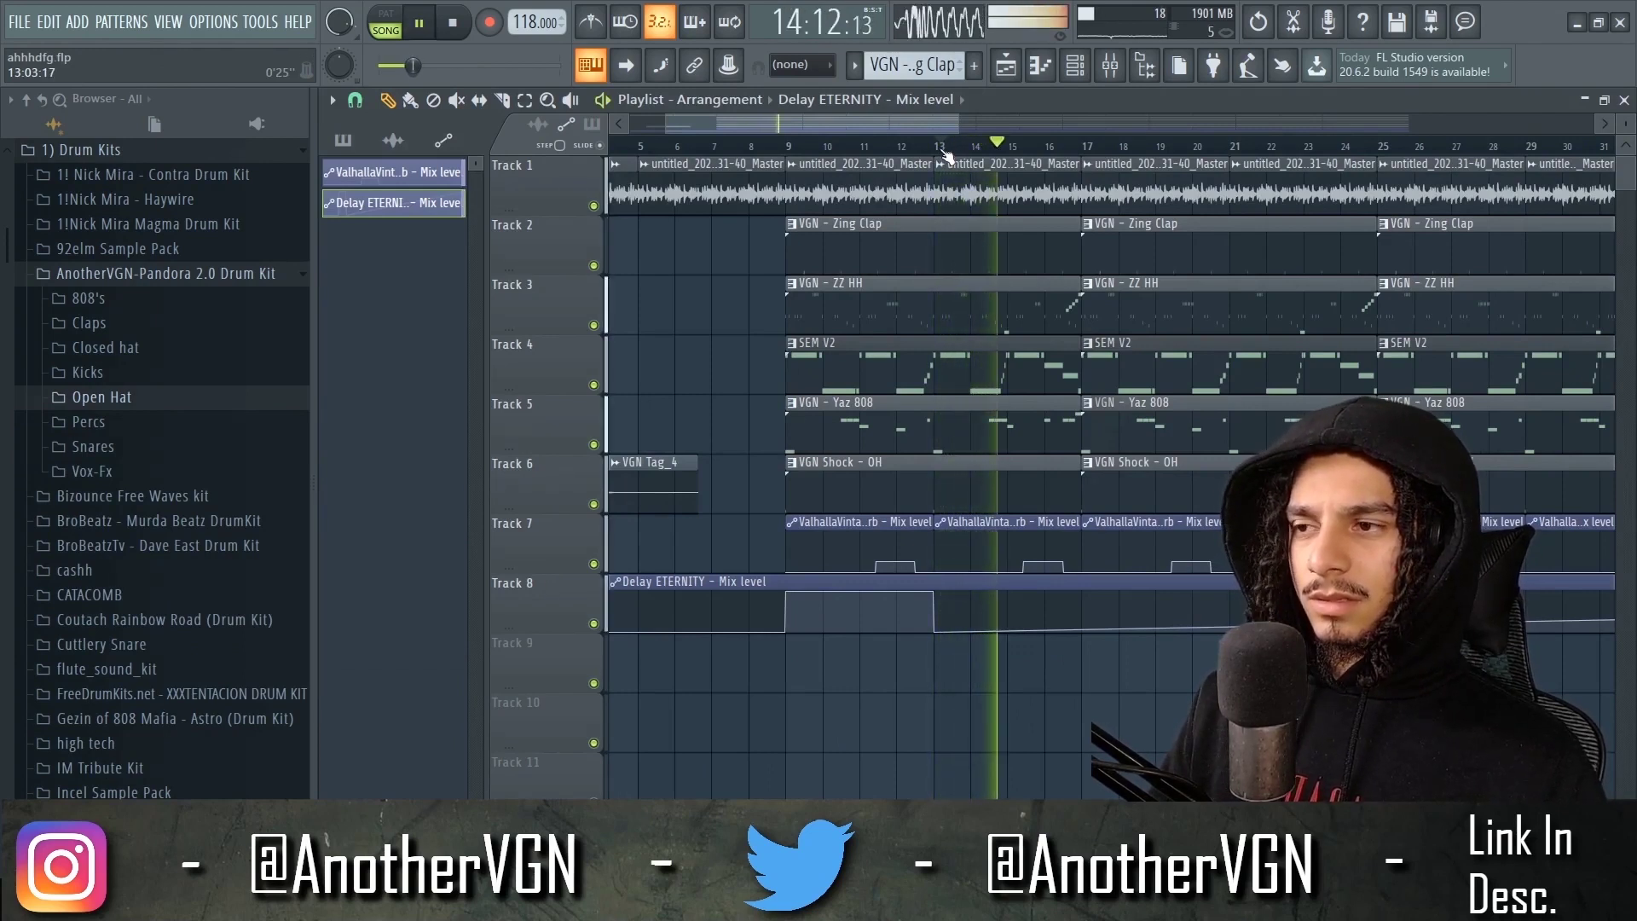
- Replay the arrangement from bar 9 and adjust the S1 Imager Stereo mix level on mixer Insert 2
key("space")
key("space")
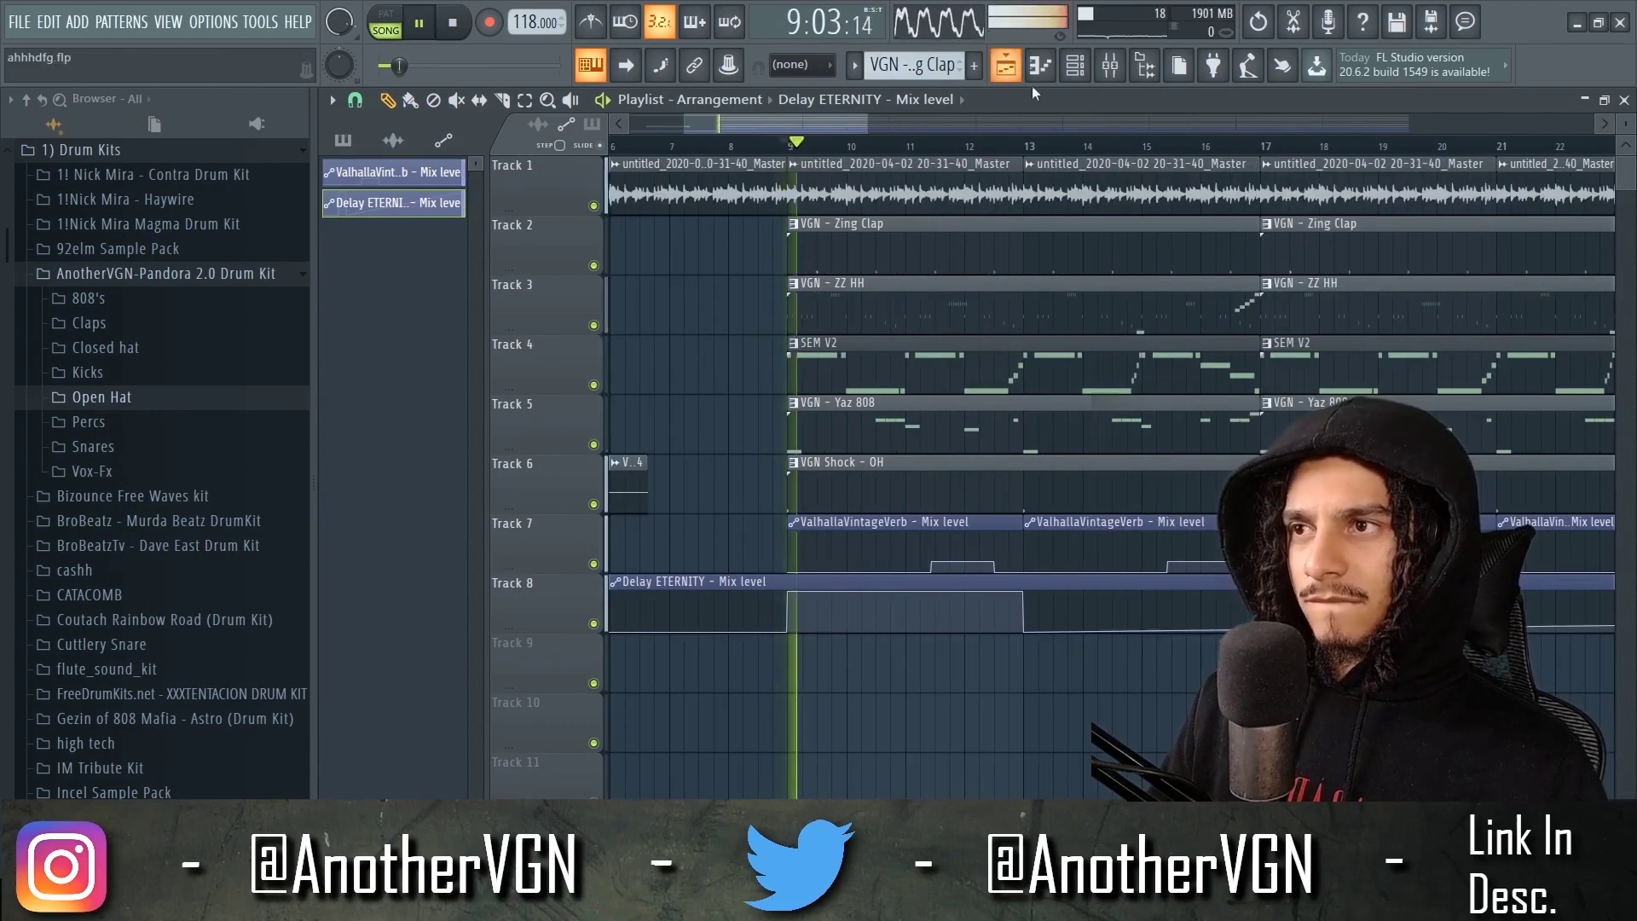
key("F9")
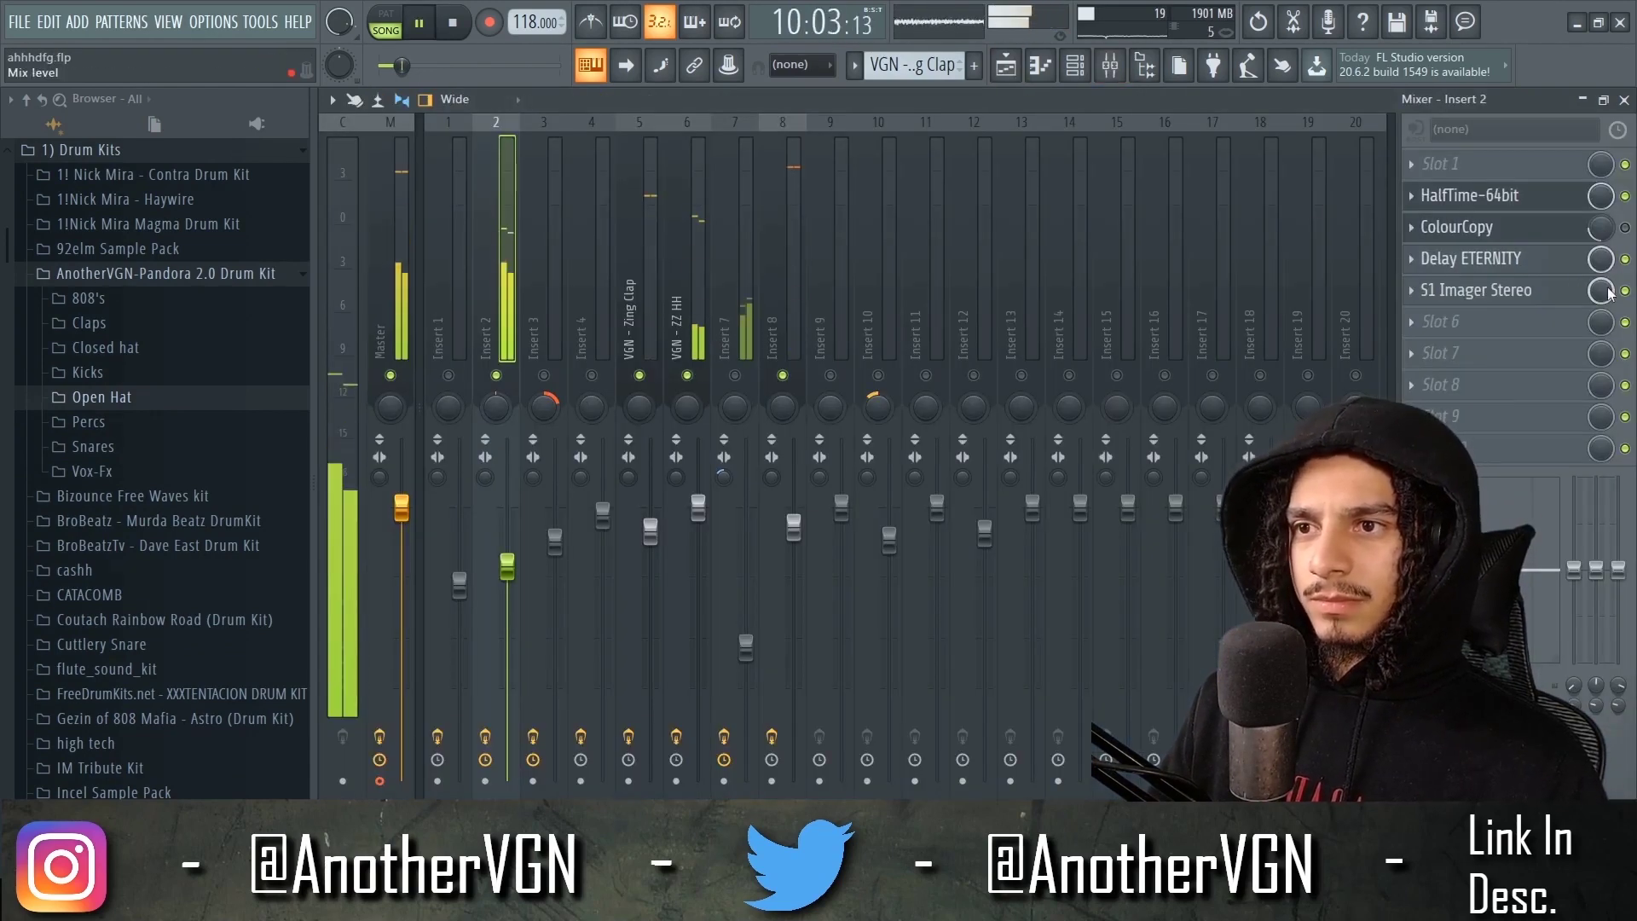
left_click_drag(1578, 277, 1578, 341)
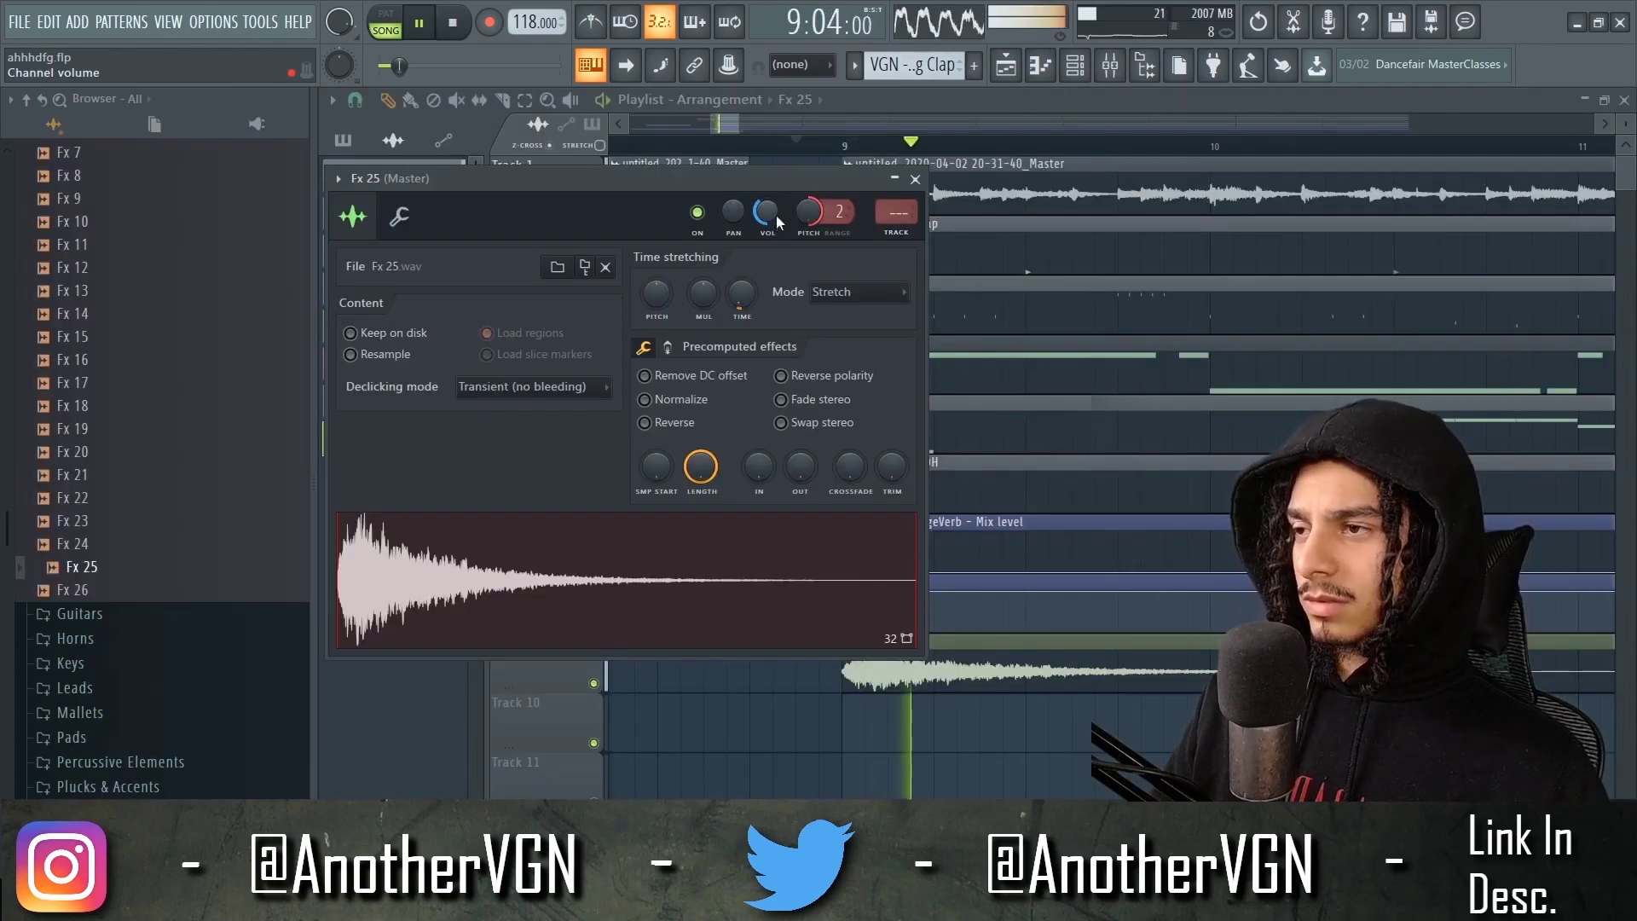
- Place a copy of the Fx 25 clip at bar 13 on Track 9 and close the sample settings
left_click(914, 179)
scroll(848, 269, "down", 2)
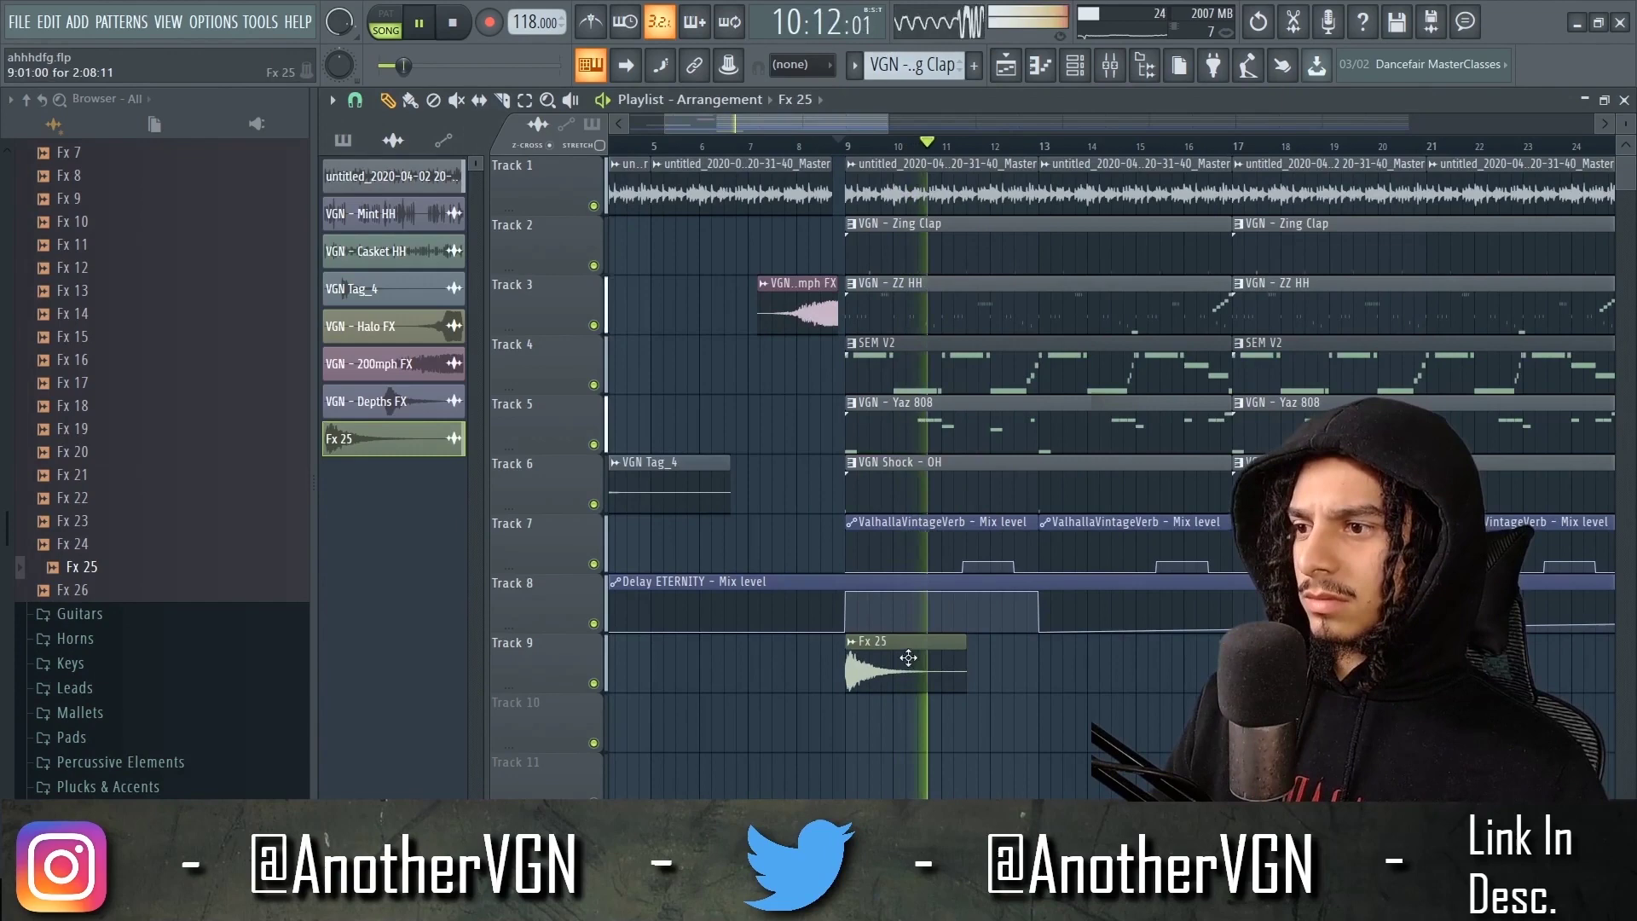
left_click_drag(902, 662, 1088, 662)
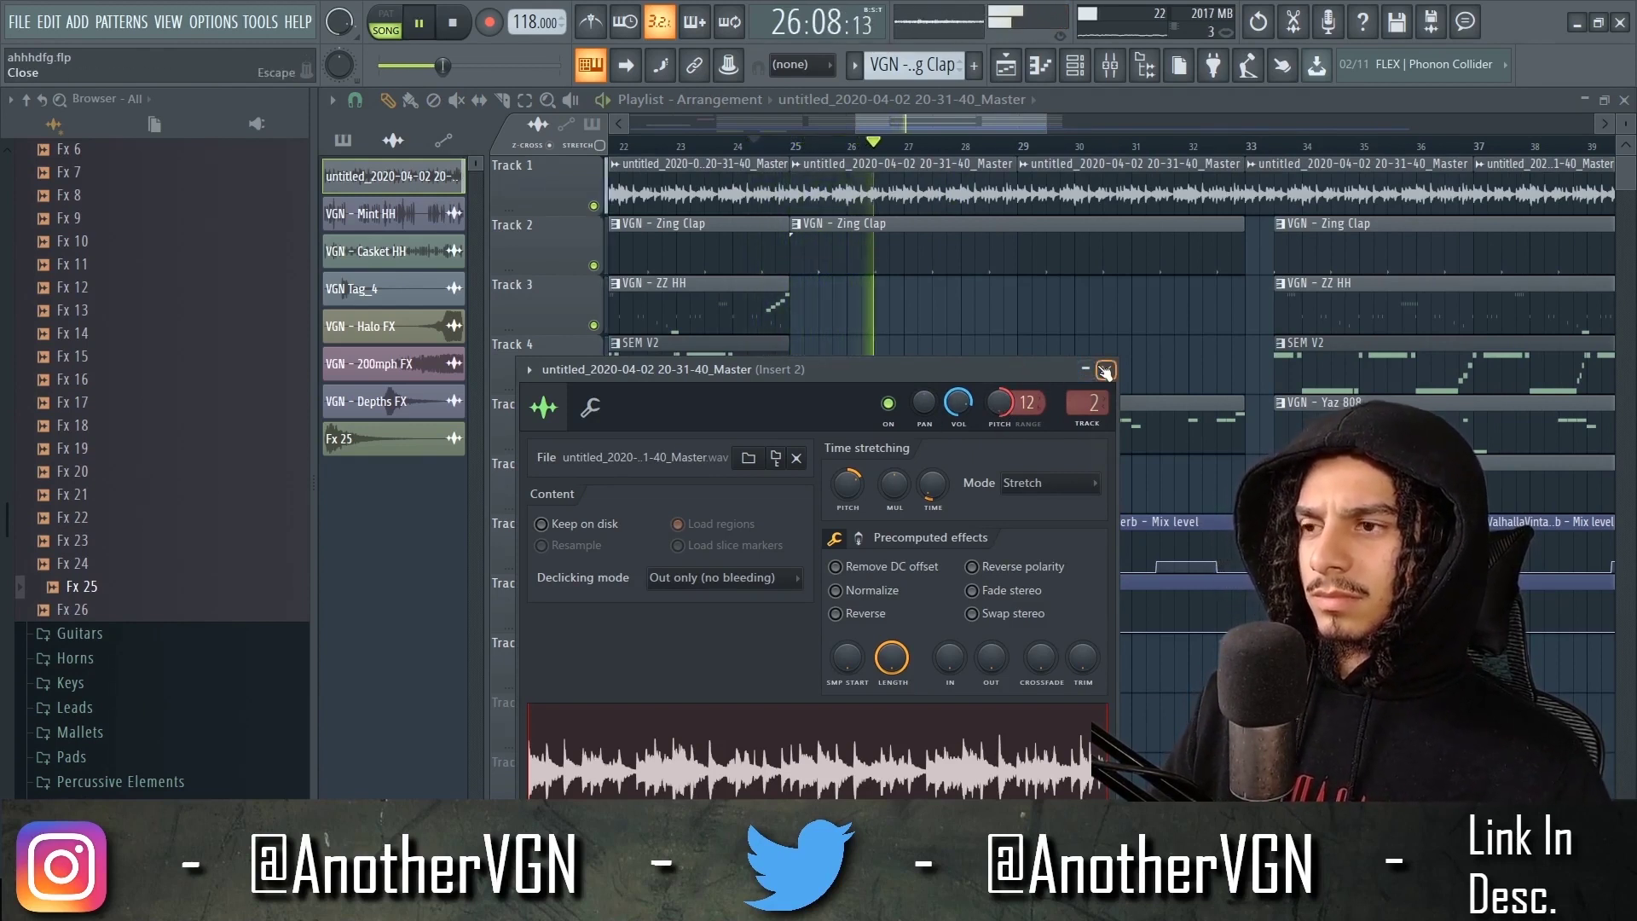
key("Escape")
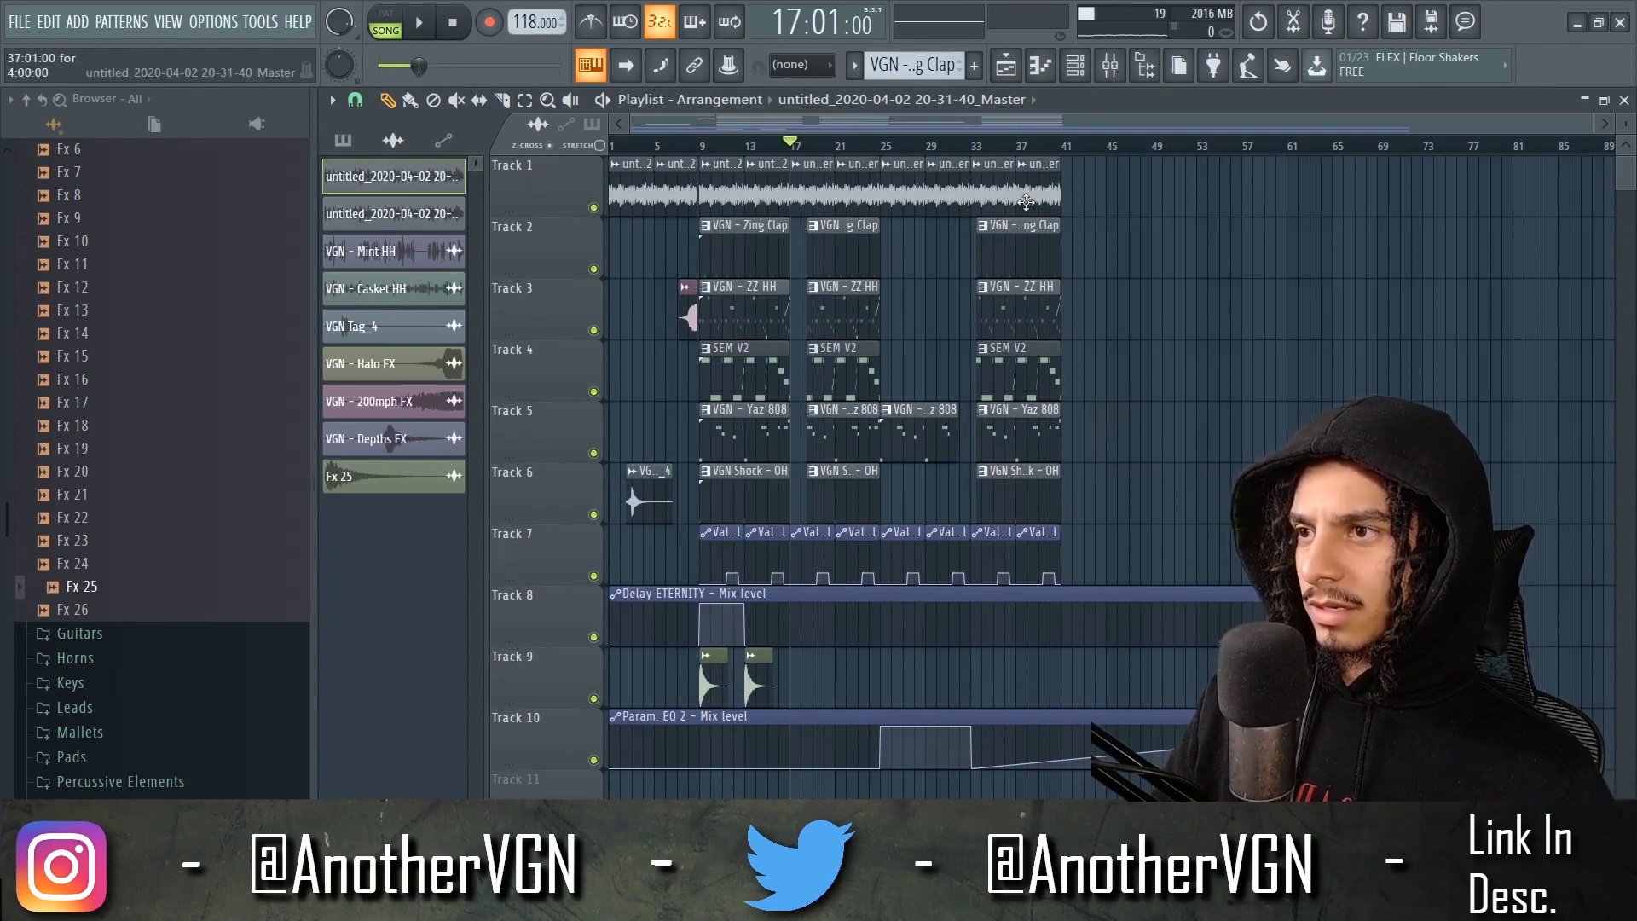
- Delete the melody, clap, hi-hat, SEM V2, 808, open hat and ValhallaVintageVerb clips from bar 33 onward on Tracks 1 to 7
right_click(1014, 187)
right_click(1018, 243)
right_click(1018, 307)
right_click(1018, 367)
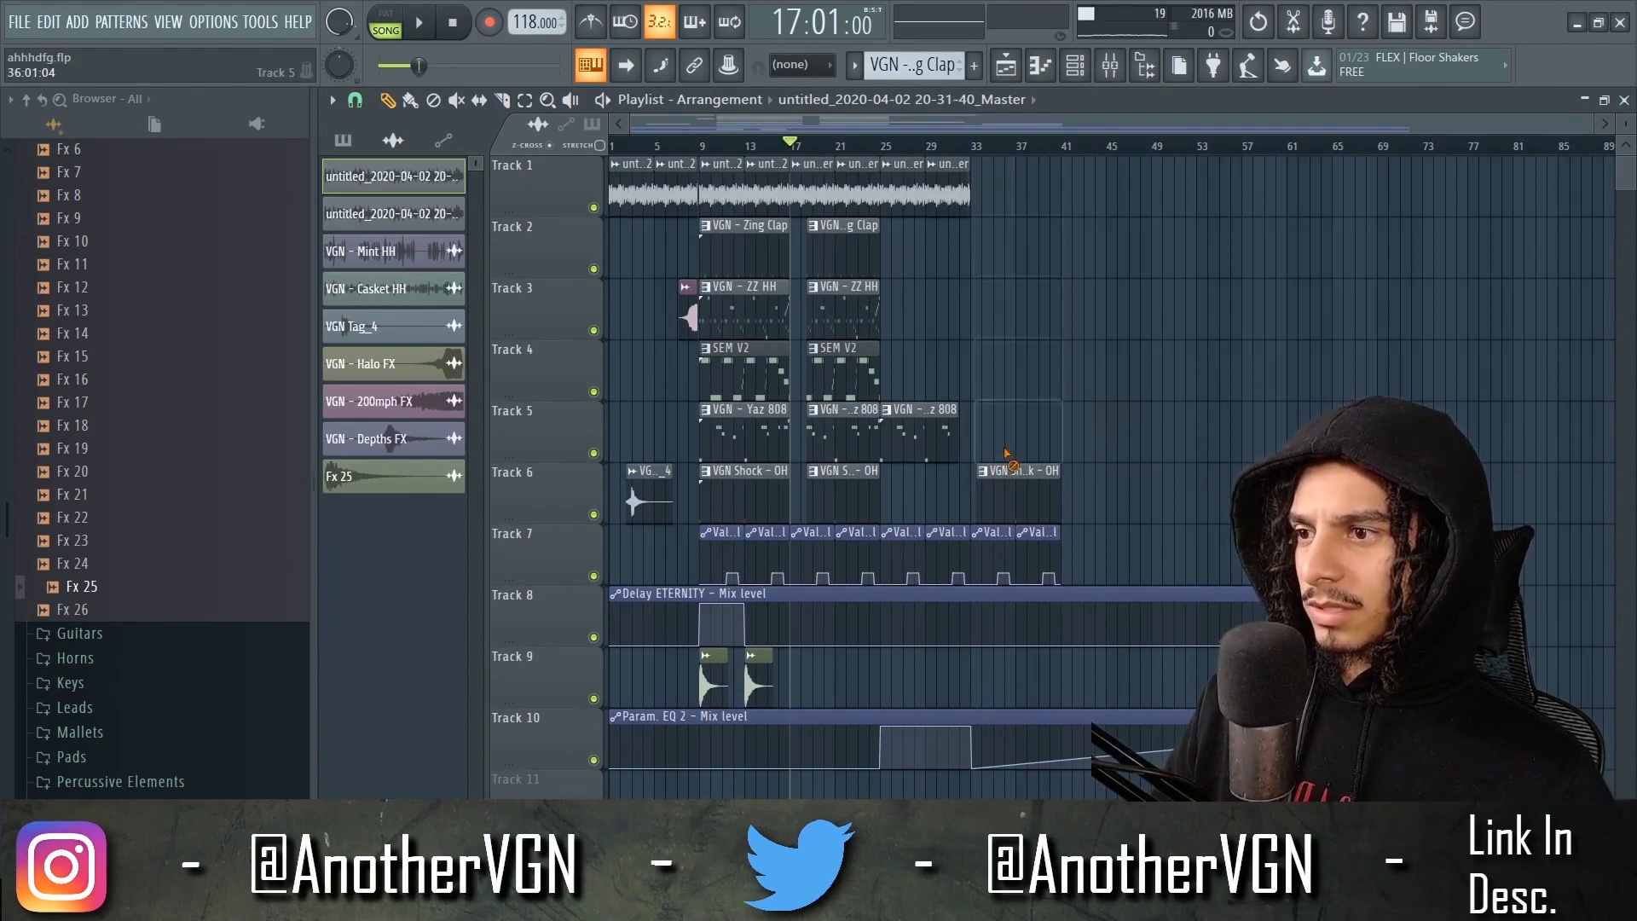
right_click(1018, 426)
right_click(1023, 491)
right_click(1034, 550)
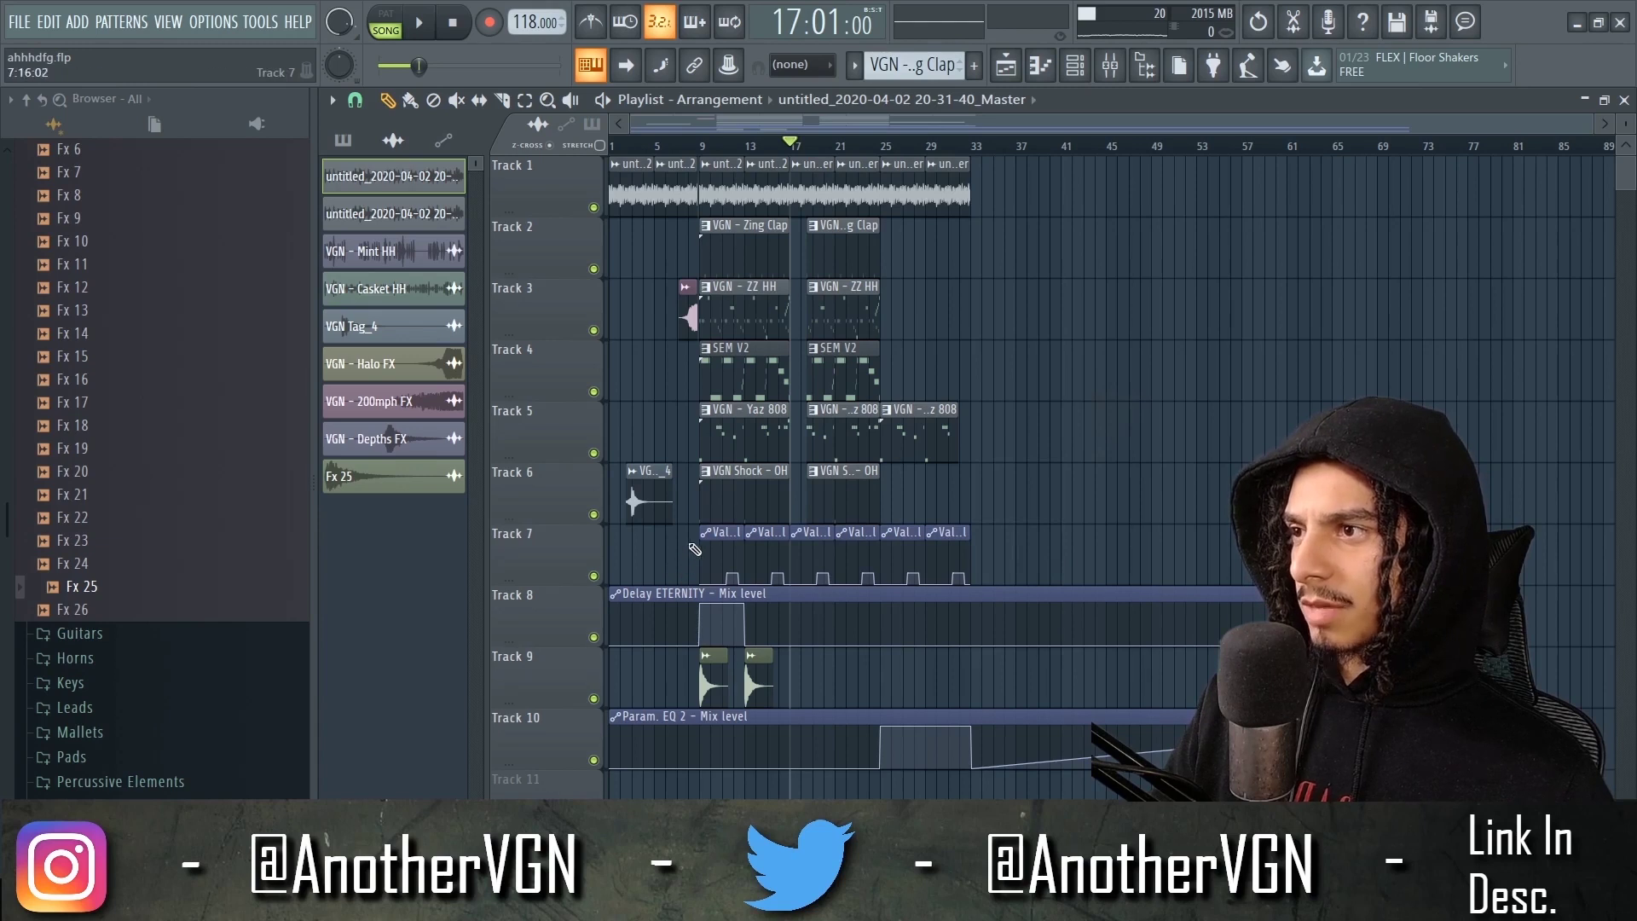
- Duplicate the Tracks 1 to 7 clips of bars 9 to 24, with their FX riser, at bar 33 and replay from bar 17
left_click_drag(695, 555, 822, 417)
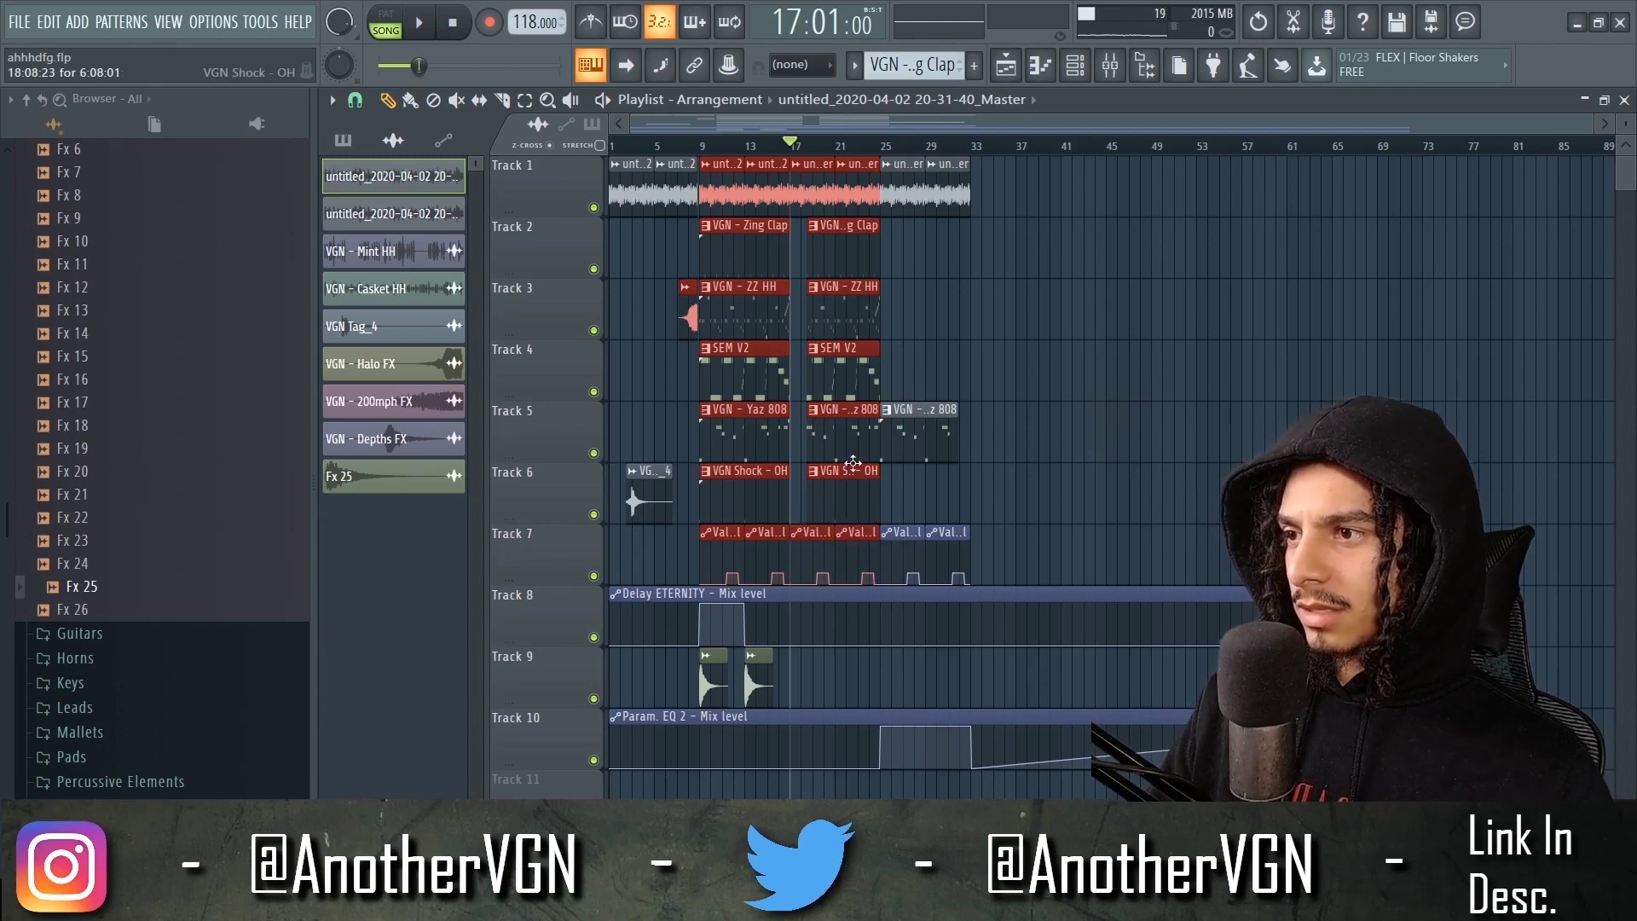
left_click_drag(838, 349, 1106, 349)
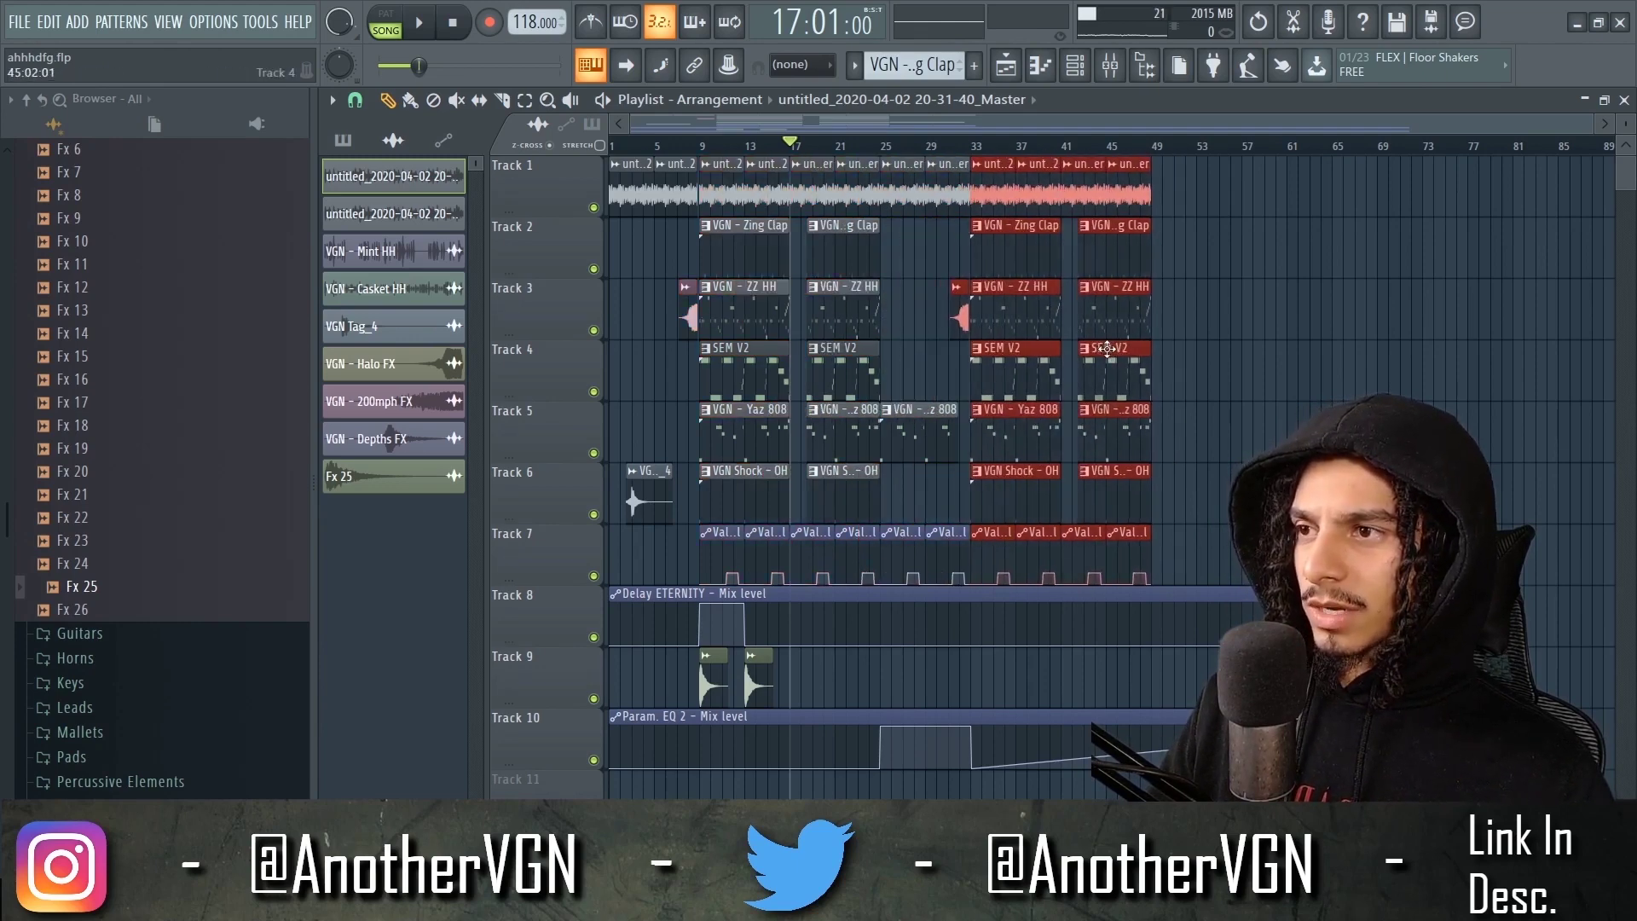
key("space")
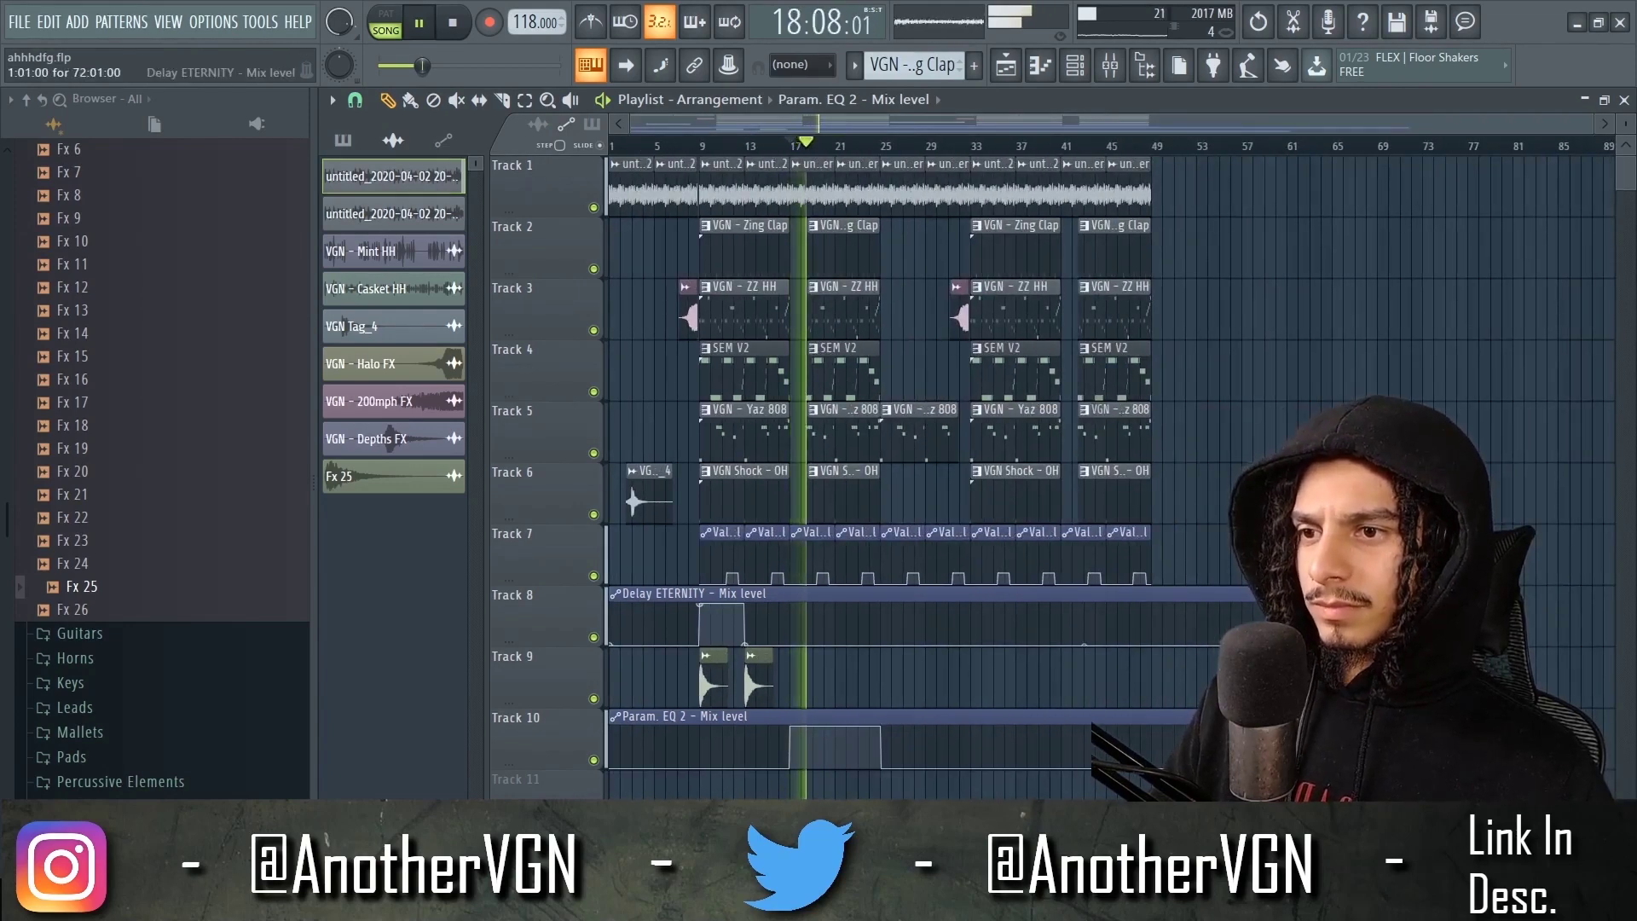
key("space")
scroll(873, 365, "up", 2)
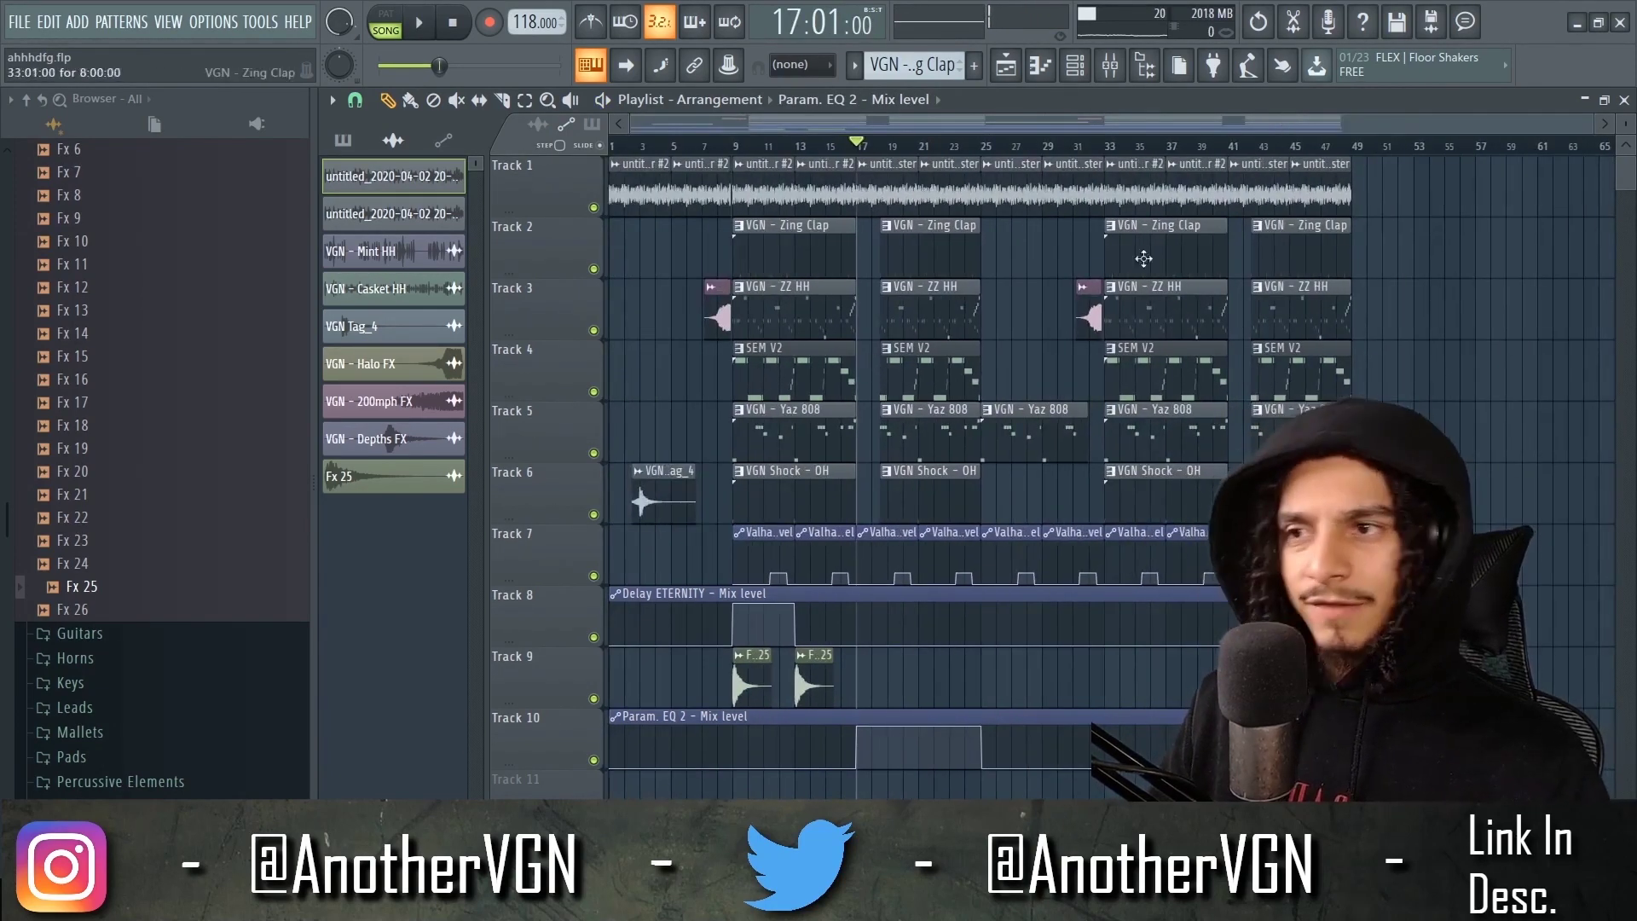
scroll(1061, 305, "down", 2)
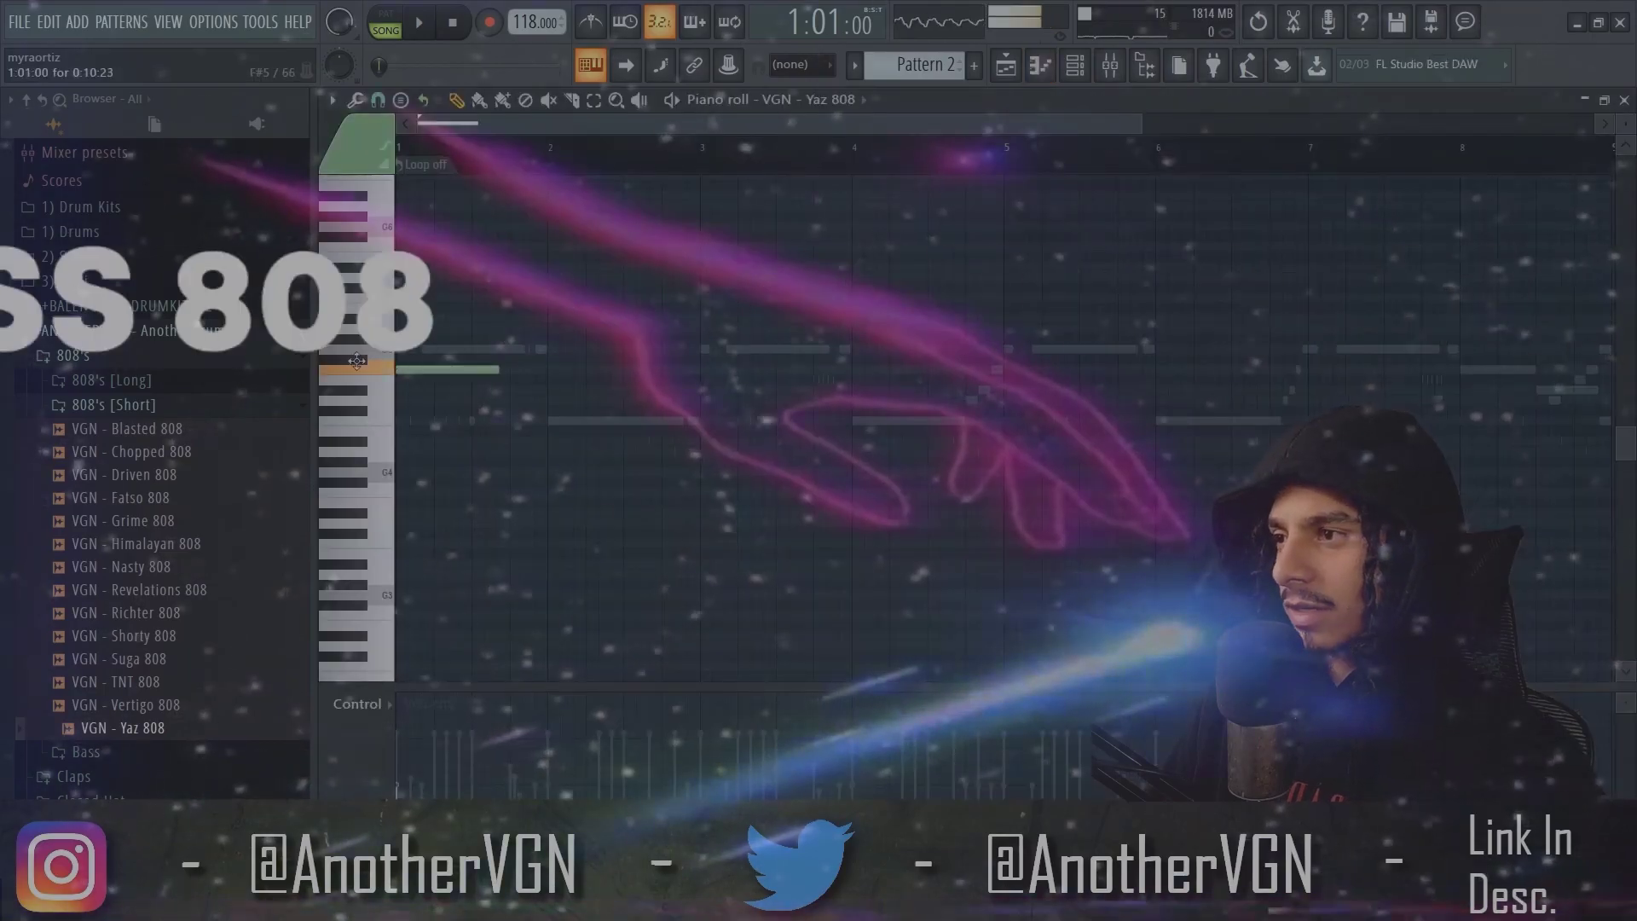
- Set the Insert 8 mixer level to 75% (-5.8 dB) and return to the VGN - Yaz 808 piano roll
key("space")
key("F9")
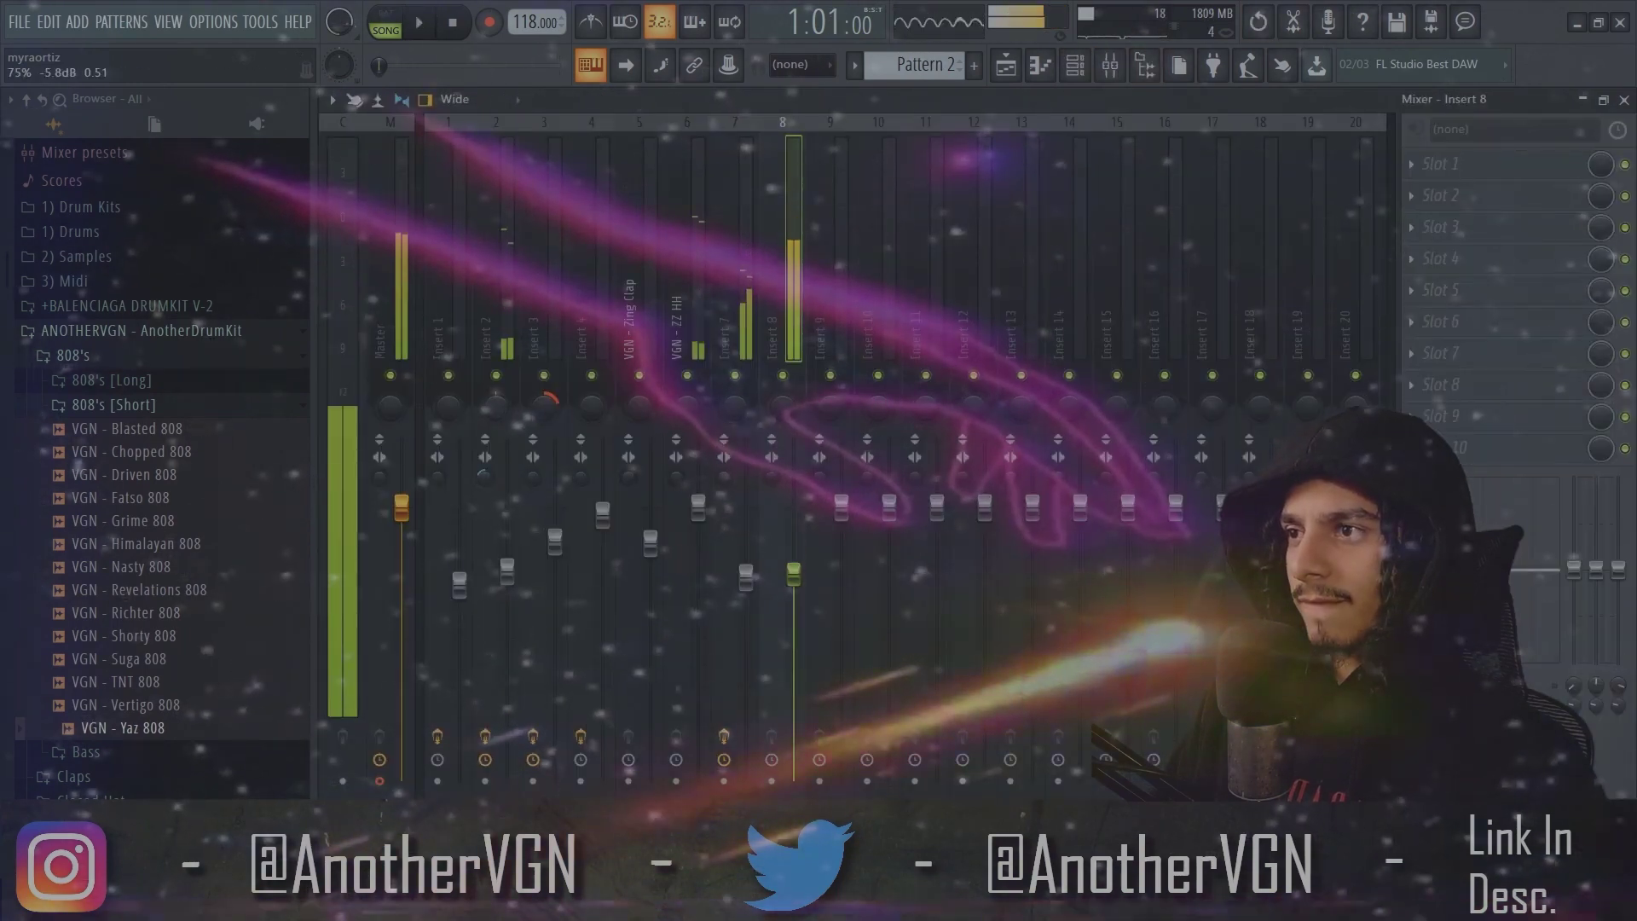
key("F9")
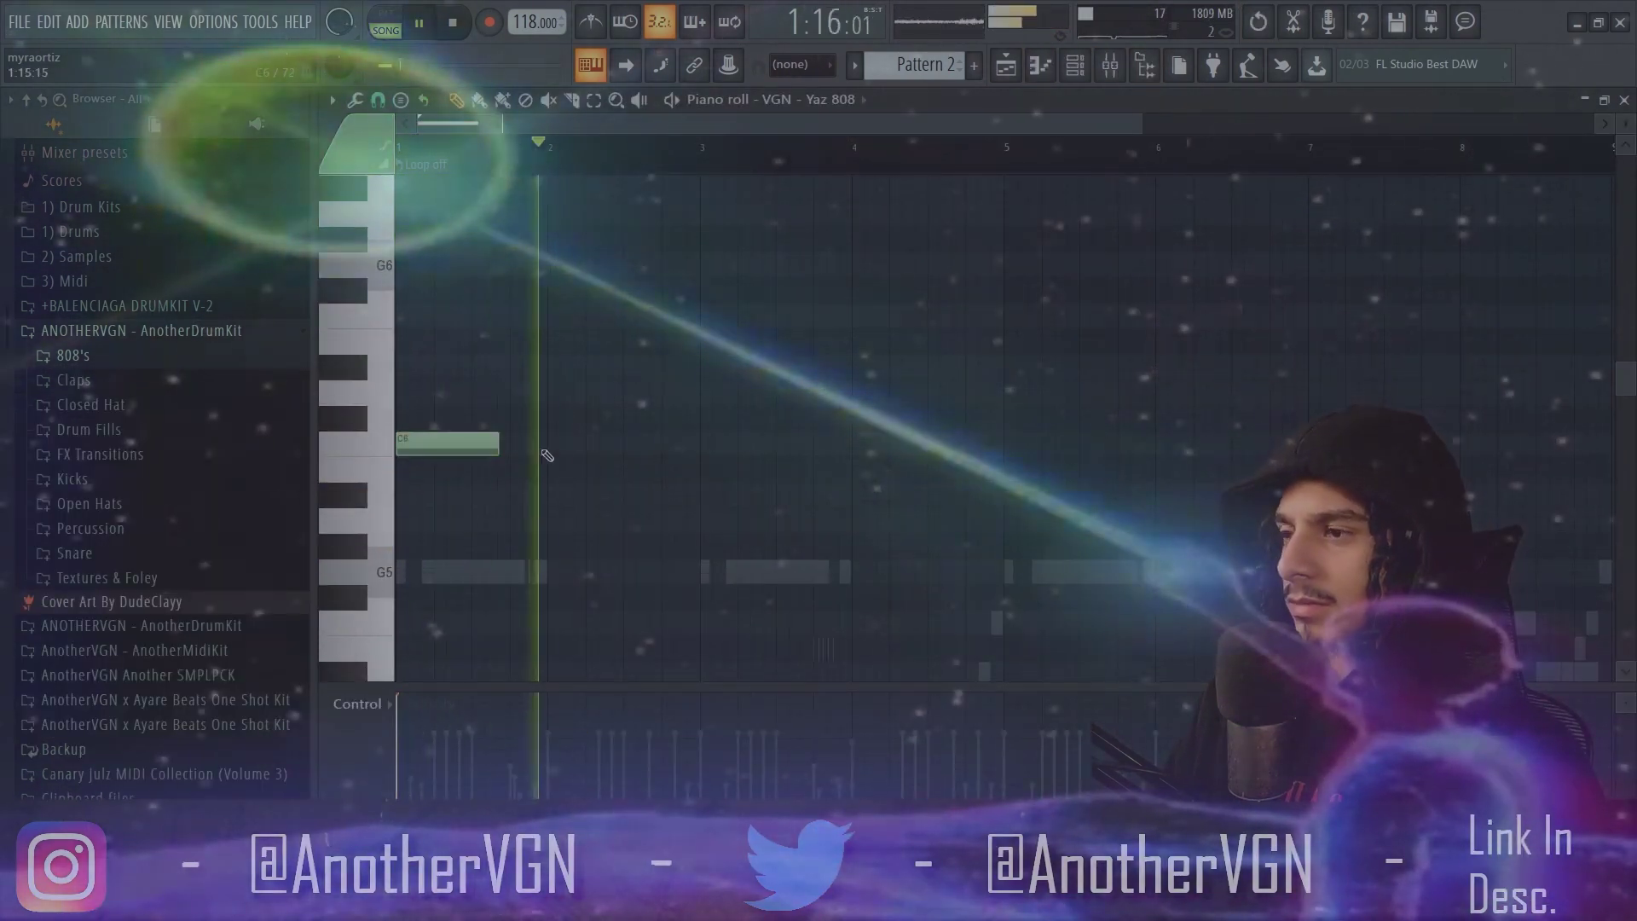